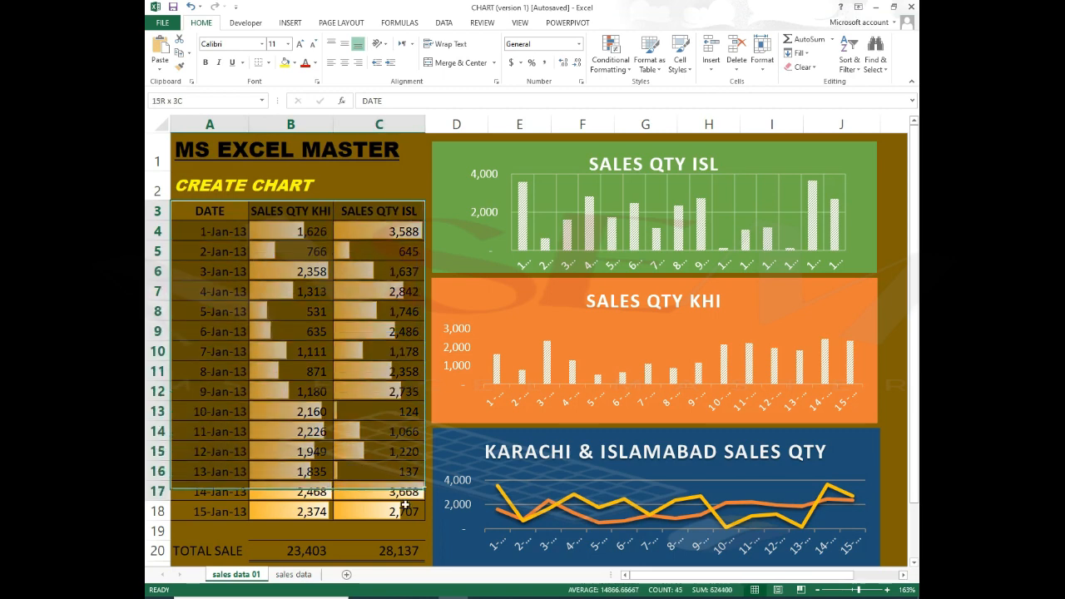
Step: Recalculate the sales data 01 sheet repeatedly to examine how its random sales quantities drive the data bars and three charts
key(F9)
key(F9)
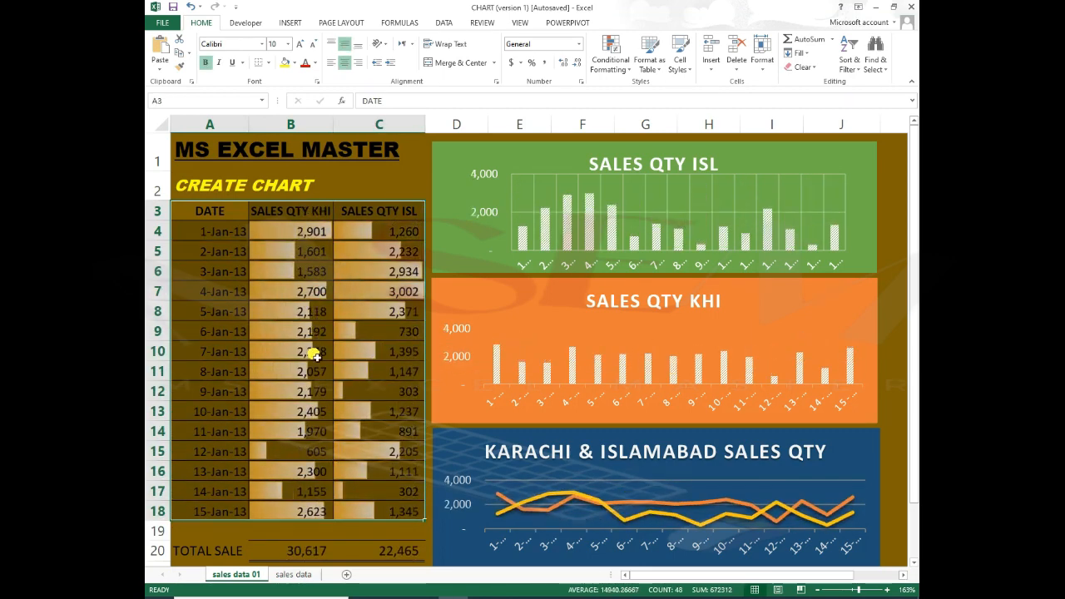
key(F9)
key(F9)
key(F9)
key(F9)
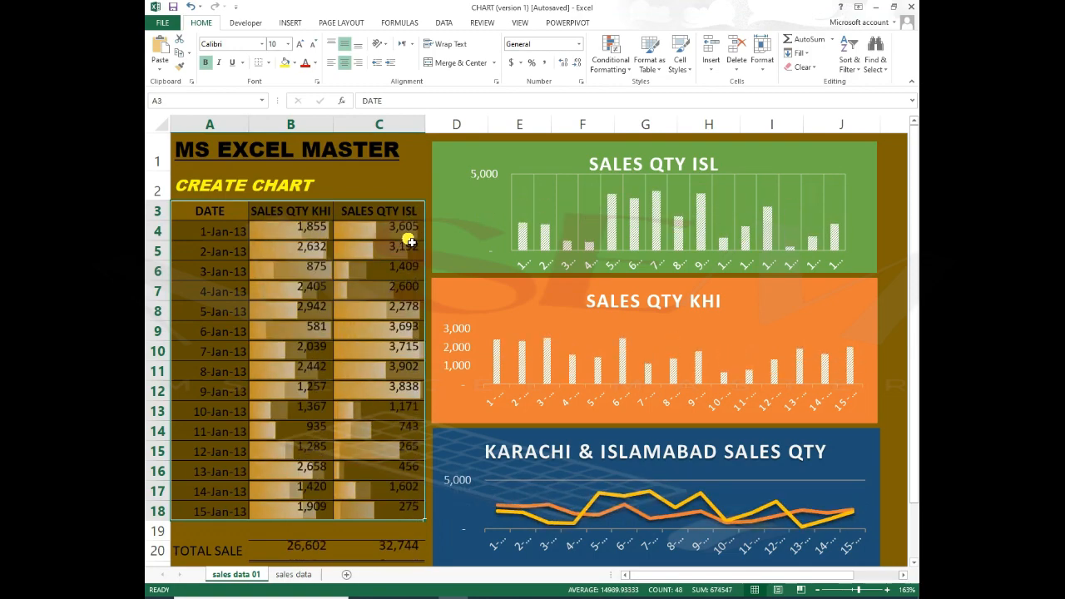
key(F9)
key(F9)
key(F9)
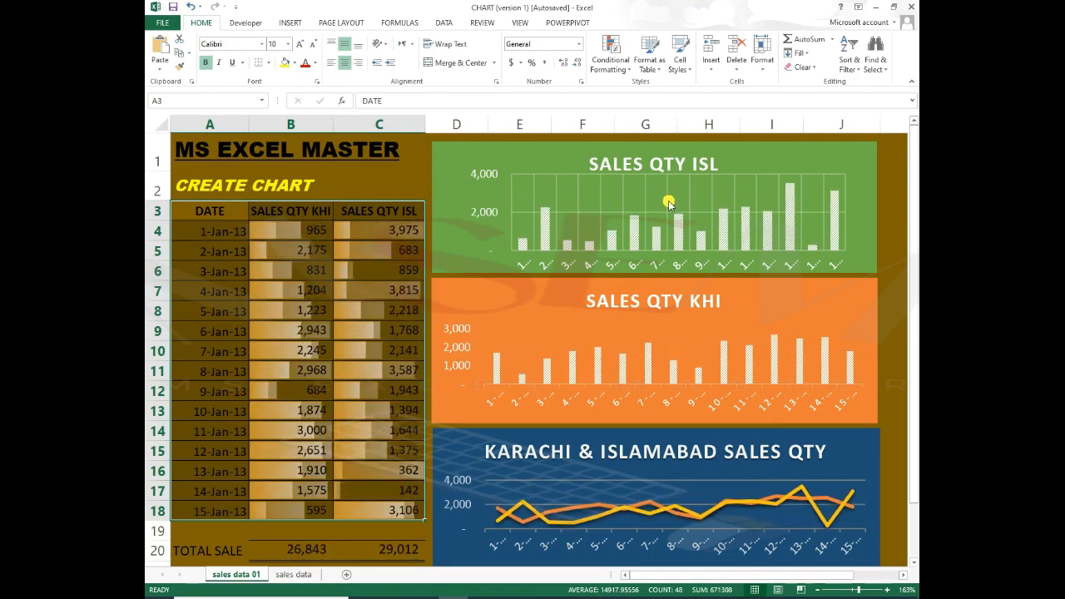
key(F9)
key(F9)
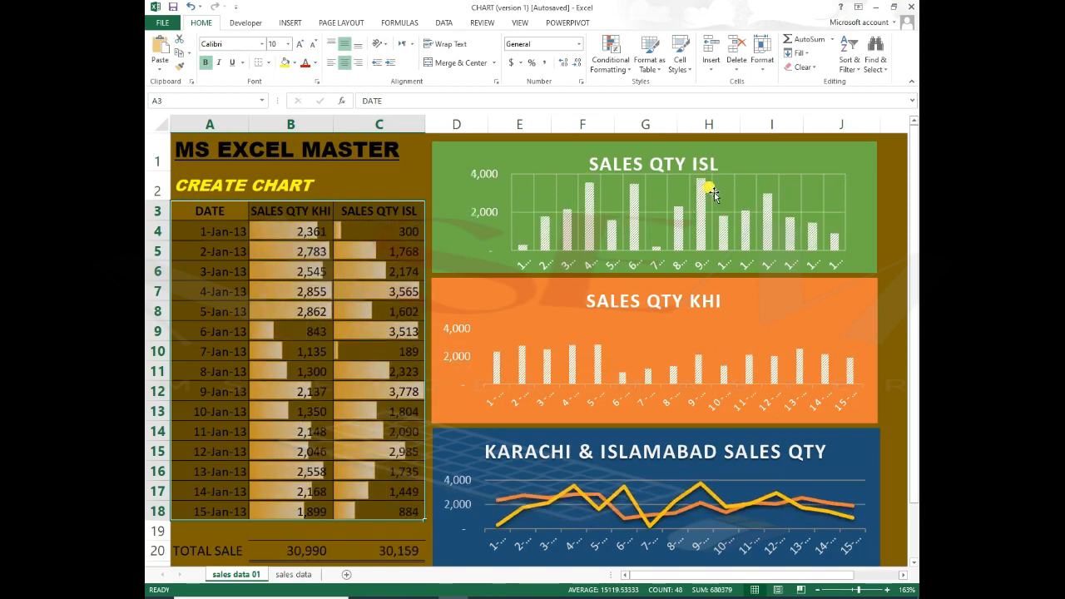
key(F9)
key(F9)
key(F9)
key(F9)
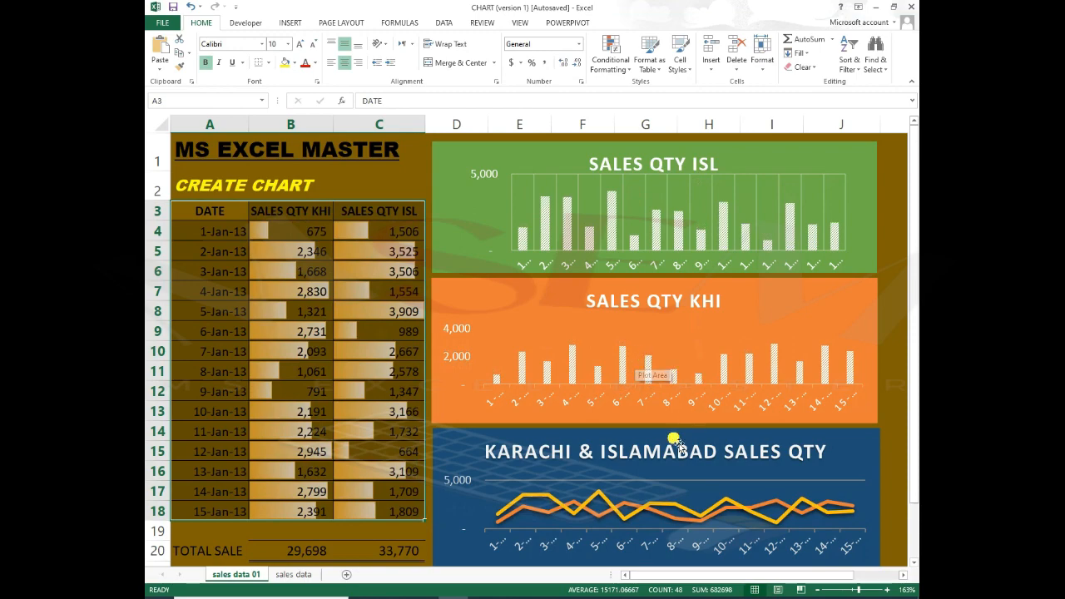
key(F9)
key(F9)
key(F9)
key(F9)
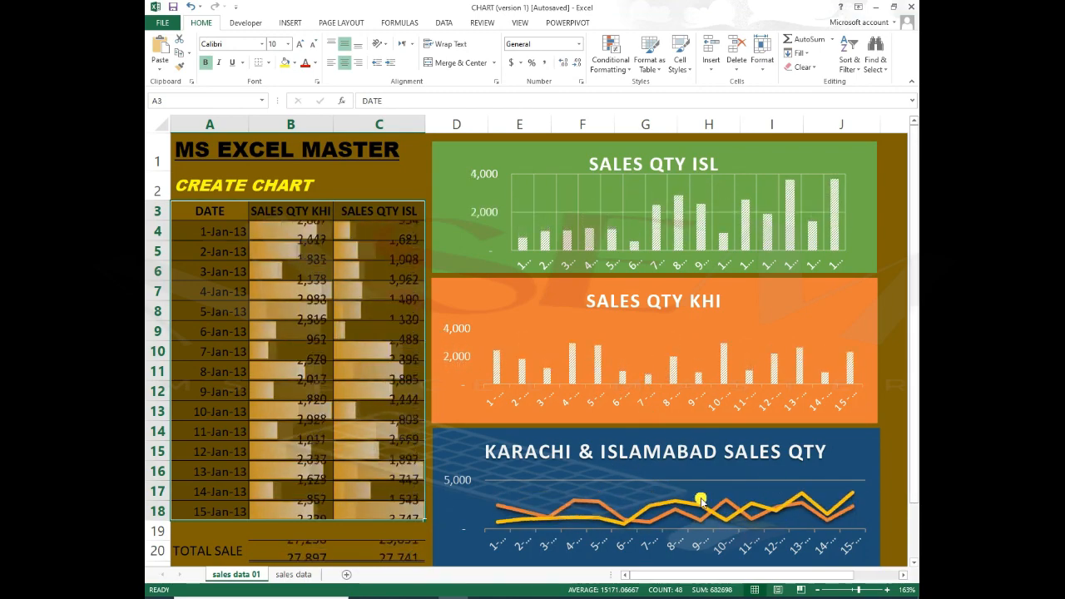
key(F9)
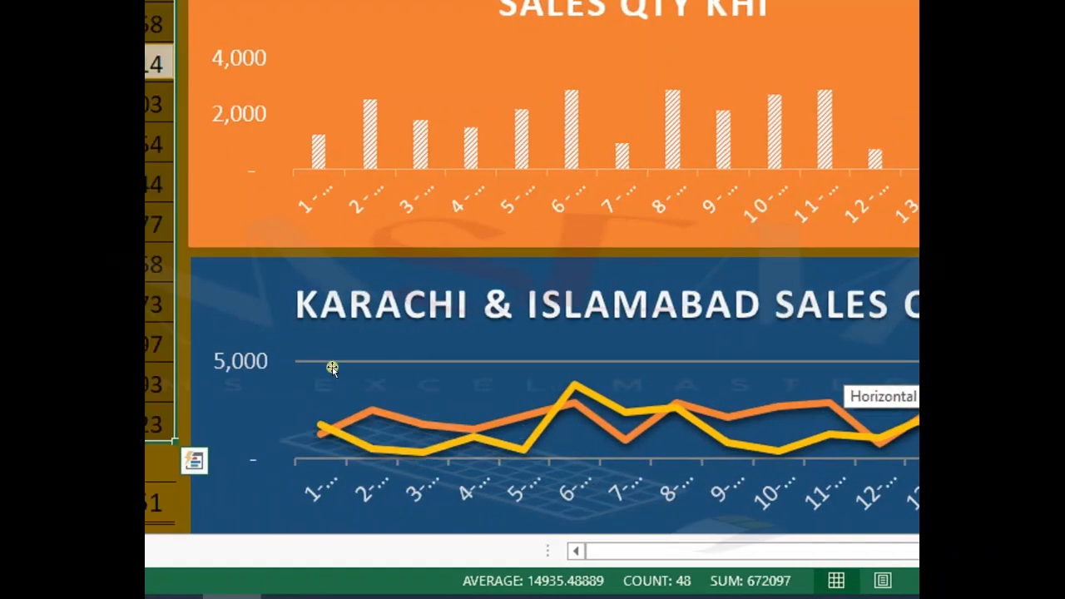
key(F9)
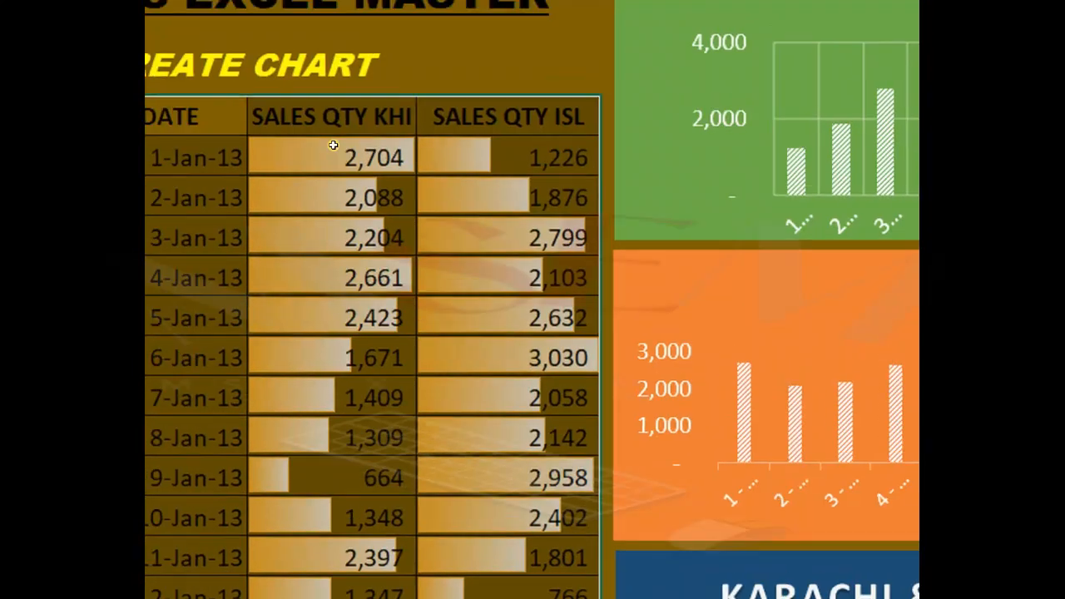
key(F9)
key(F9)
key(F9)
key(F9)
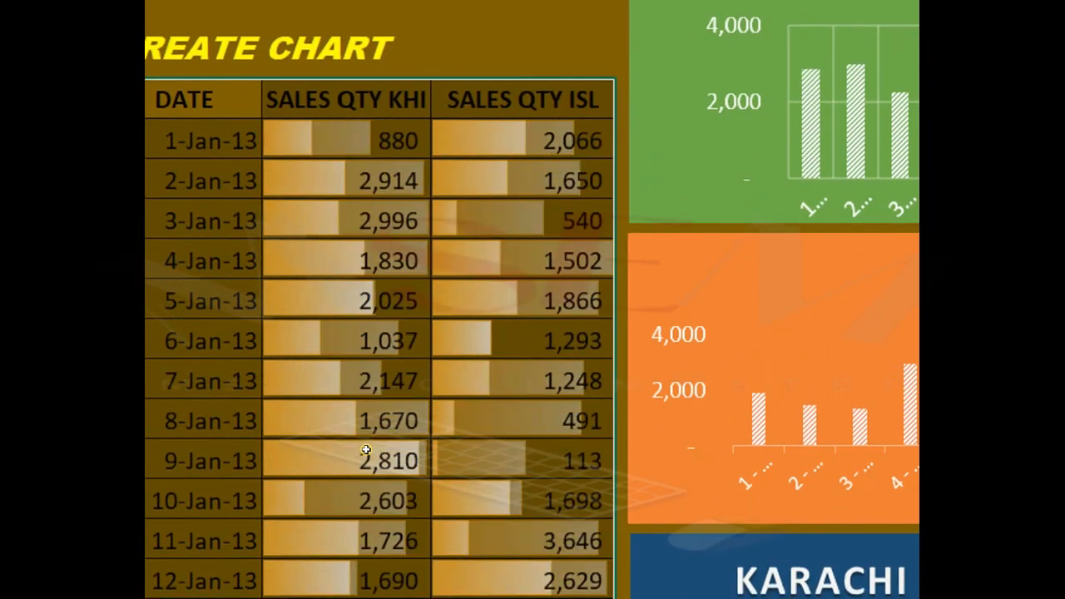
key(F9)
key(F9)
key(F9)
key(F9)
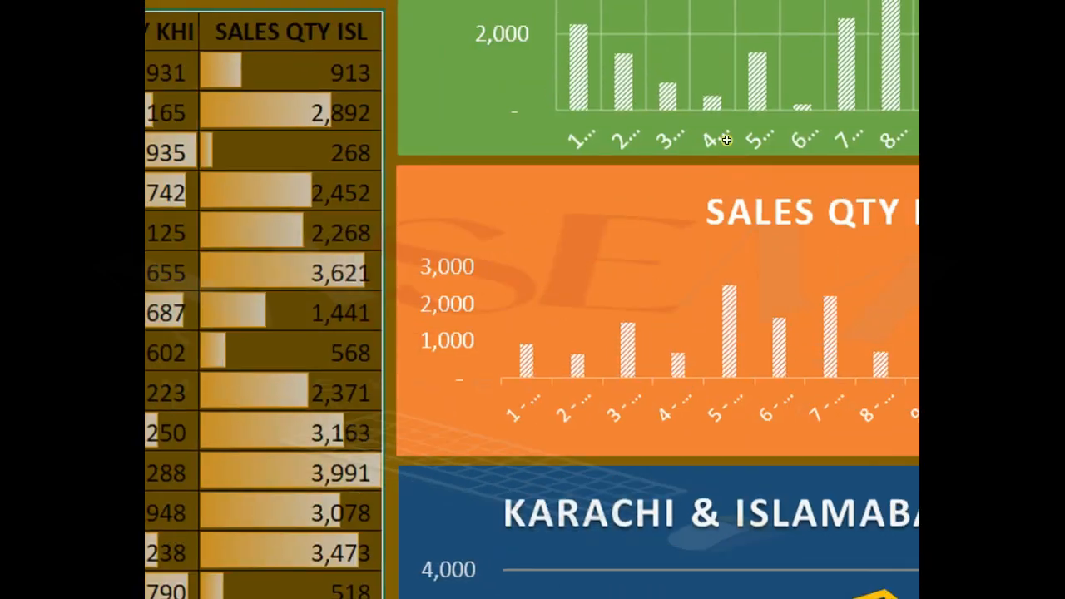
key(F9)
key(F9)
key(F9)
key(F9)
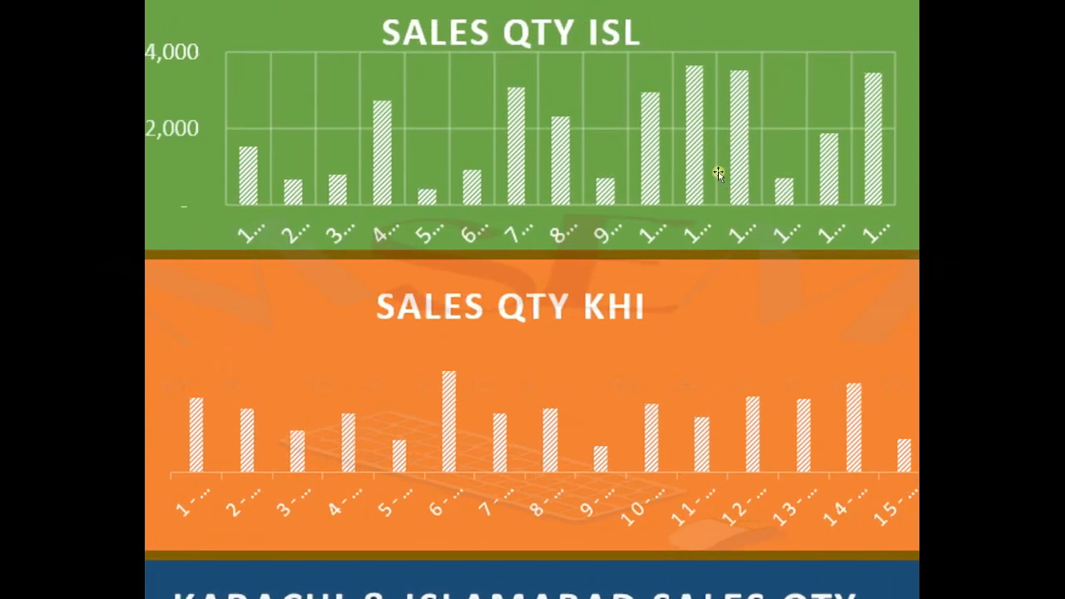
key(F9)
key(F9)
key(F9)
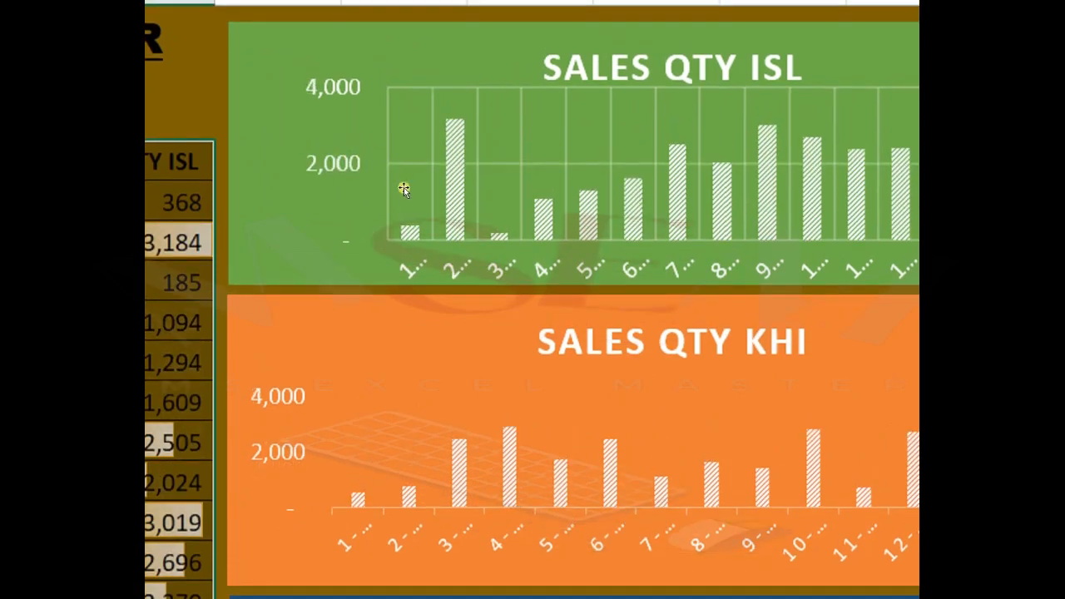
key(F9)
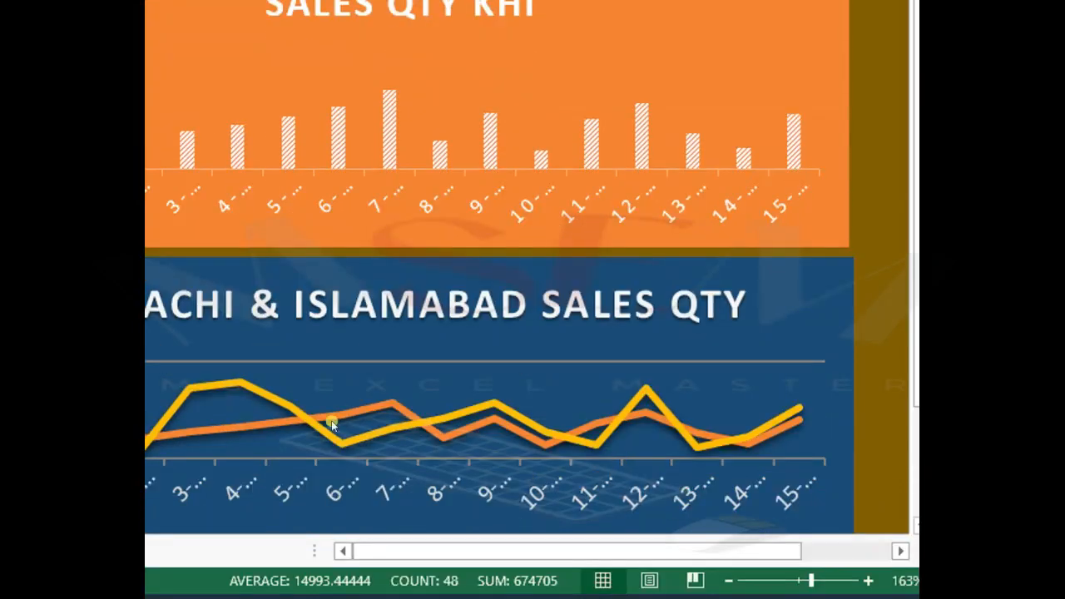
key(F9)
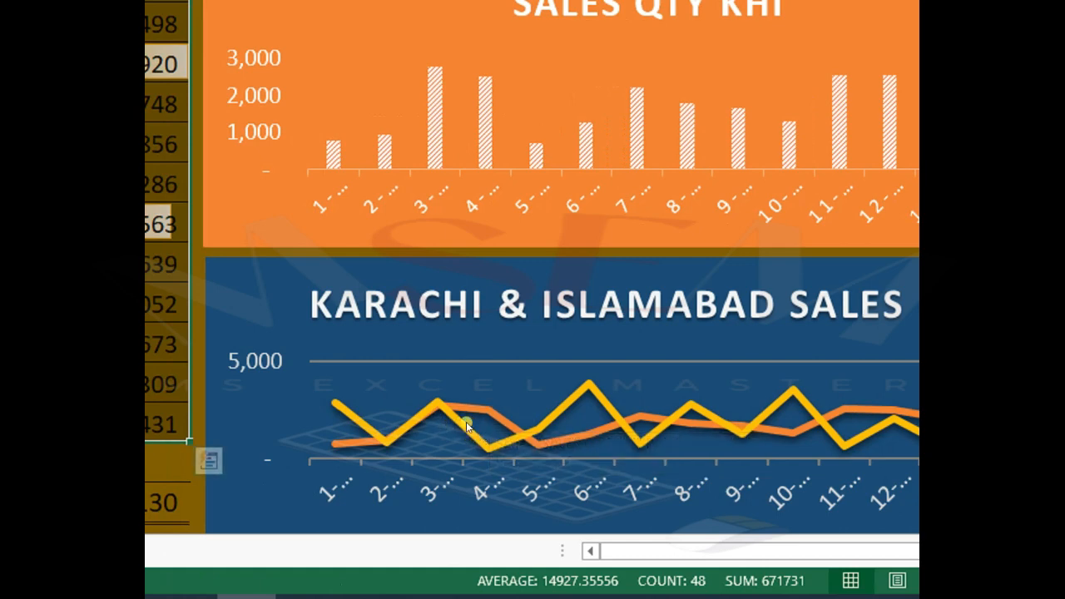
key(F9)
key(F9)
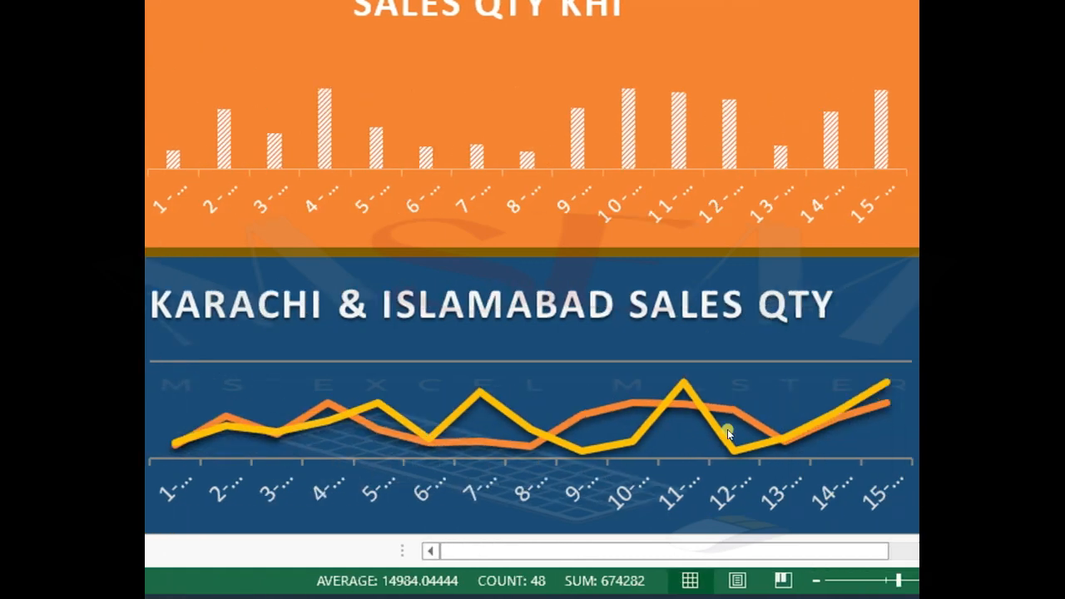
key(F9)
key(F9)
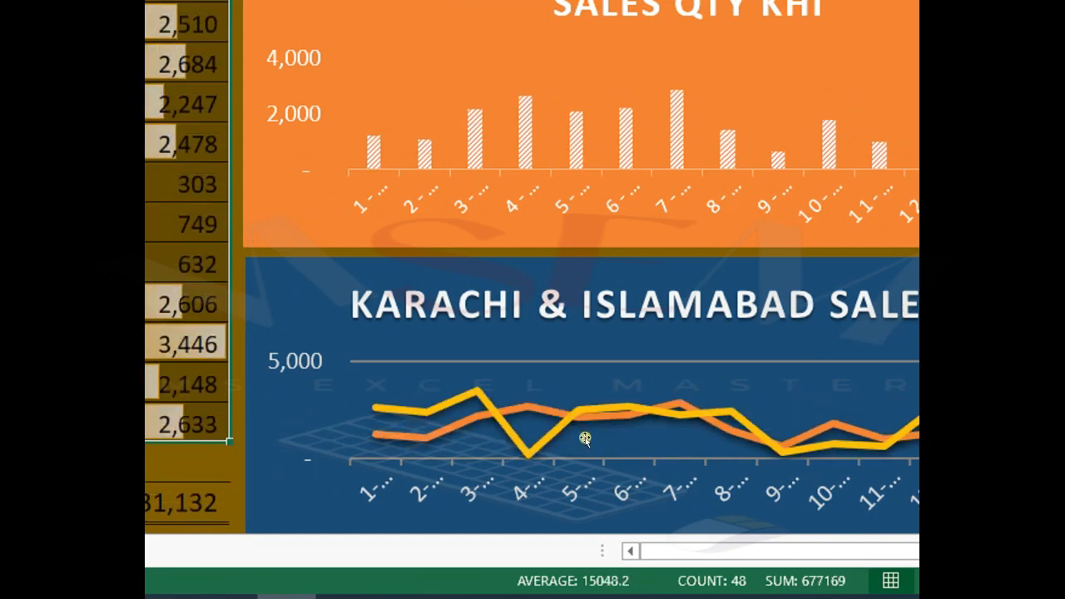
key(F9)
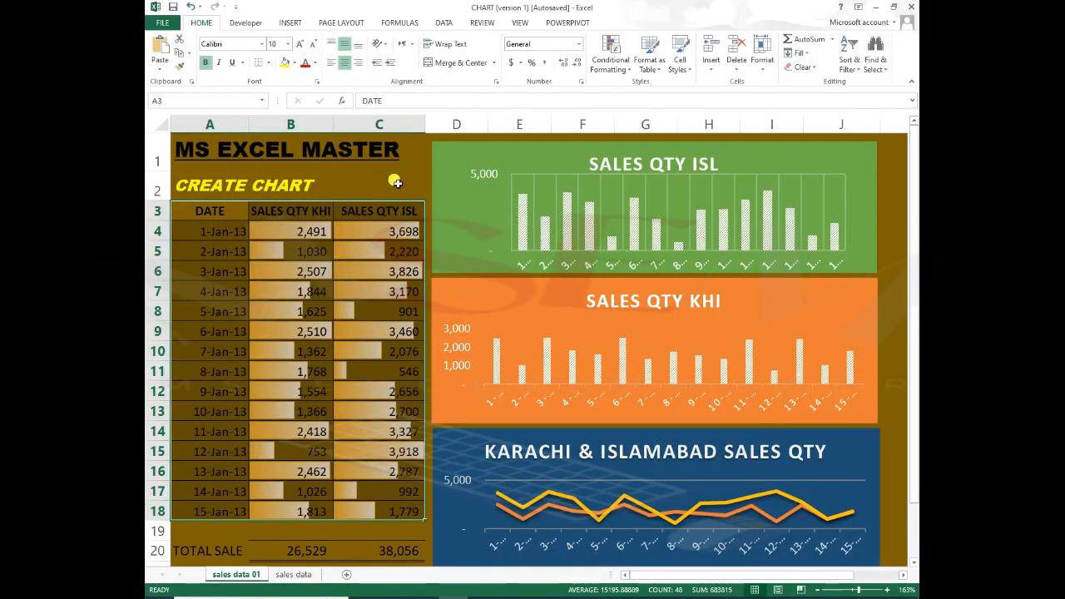
Step: Deselect the sales table by selecting cell C2, and recalculate the sheet several more times to watch the charts change
click(420, 185)
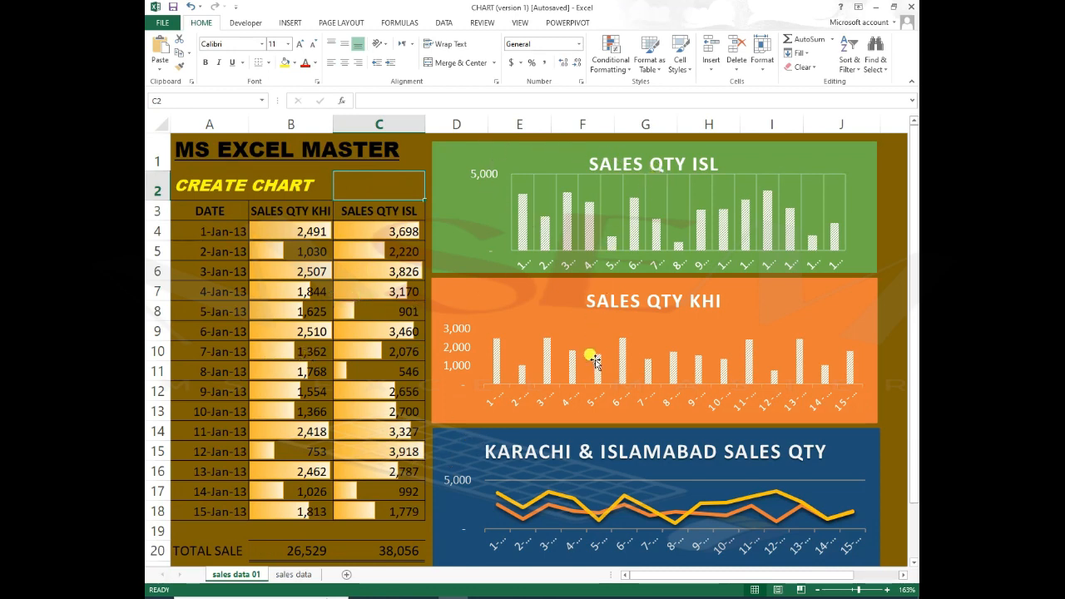
key(F9)
key(F9)
key(F9)
key(F9)
key(F9)
key(F9)
key(F9)
key(F9)
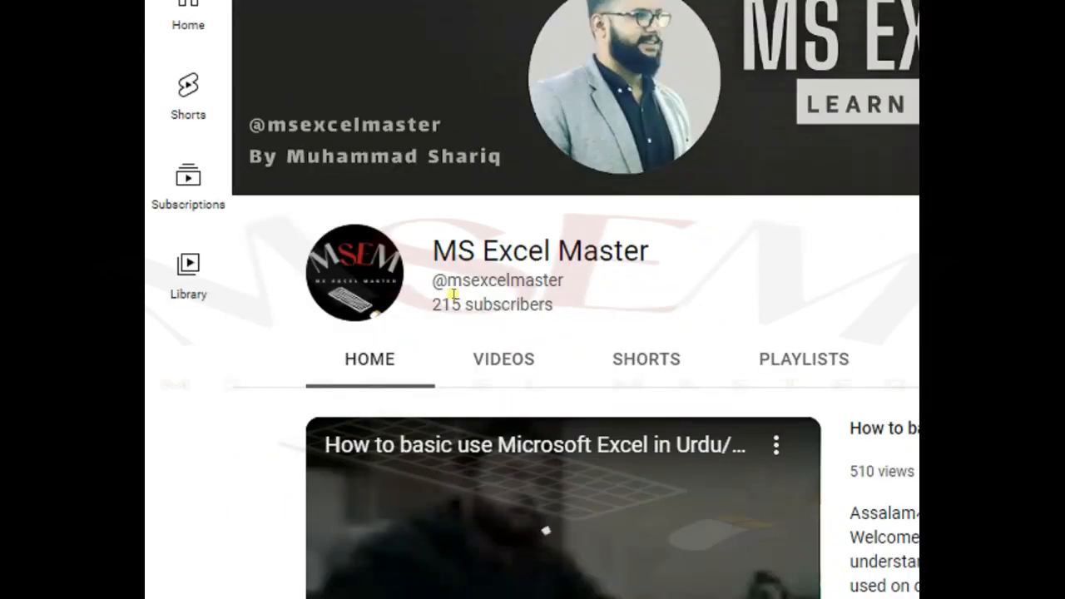
Step: Switch to YouTube in the browser, highlight the MS Excel Master channel handle and browse the channel's uploaded videos
drag(432, 281, 569, 281)
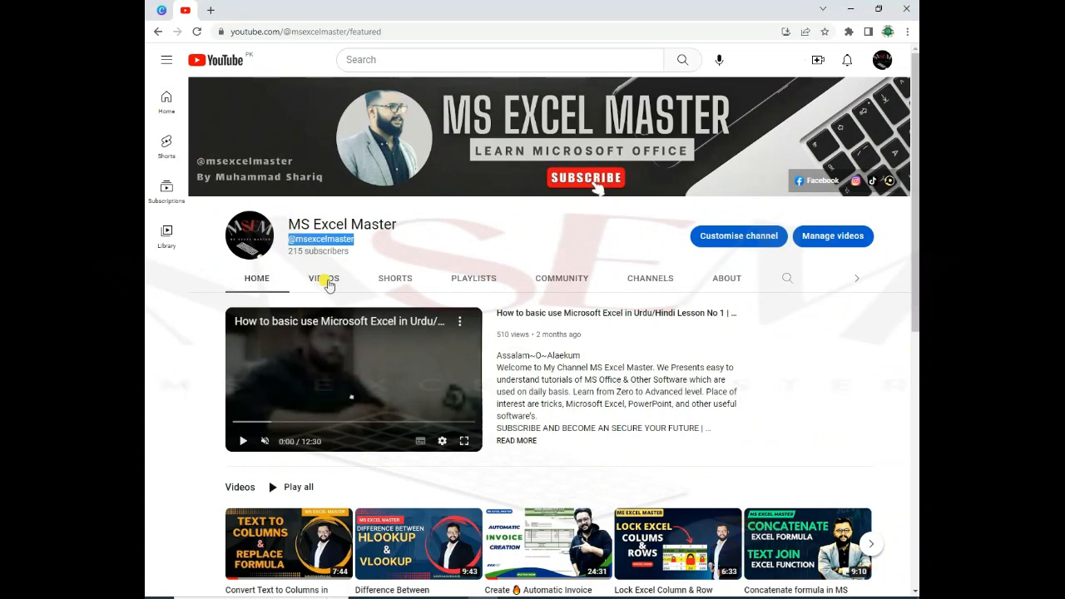
click(328, 284)
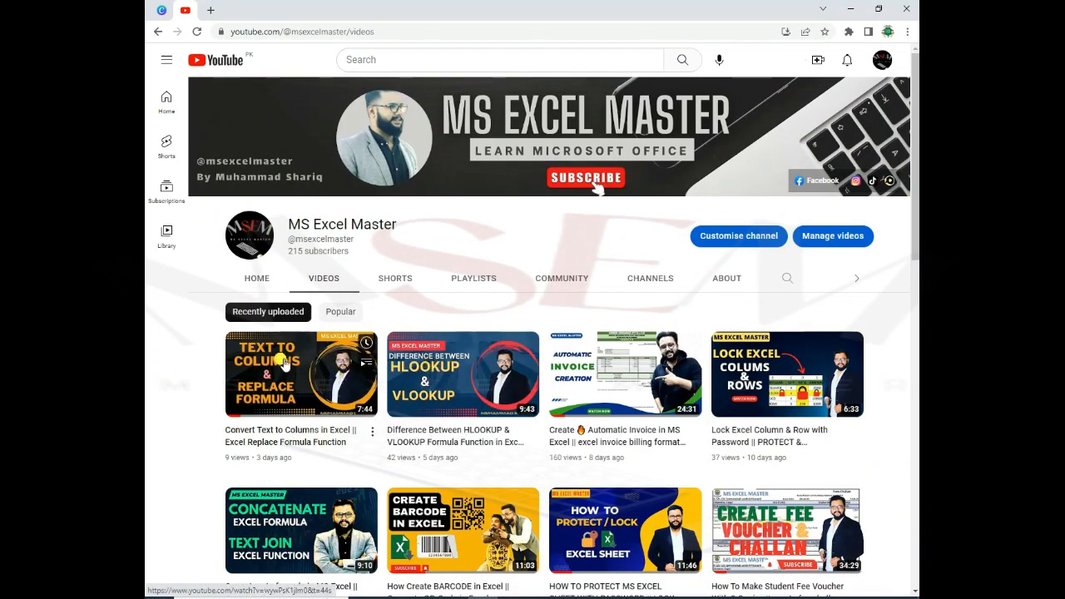
scroll(306, 356, down, 2)
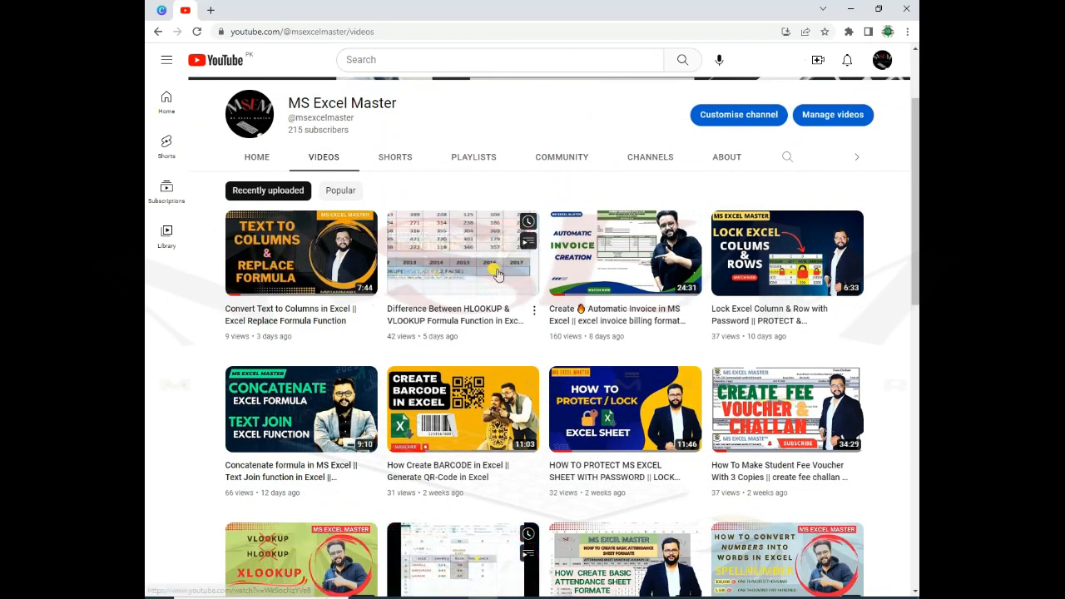
mouse_move(681, 283)
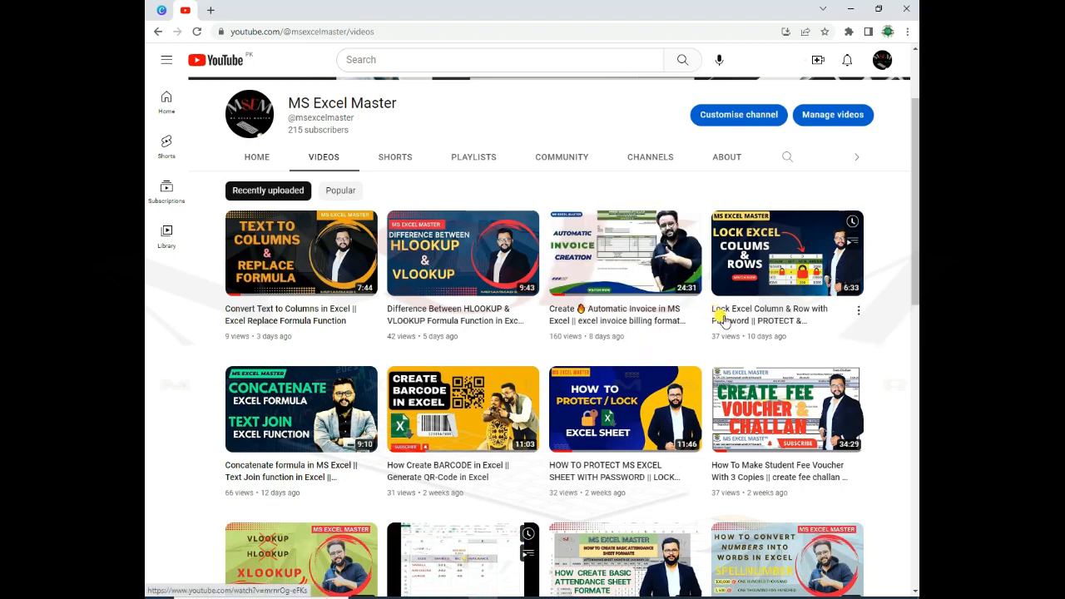
mouse_move(817, 276)
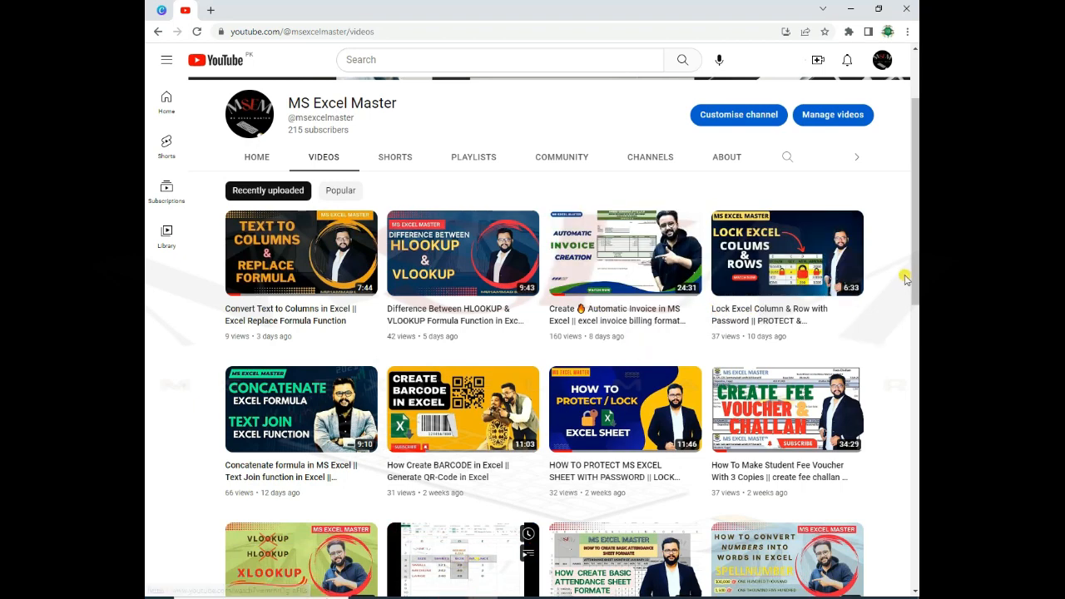
mouse_move(434, 424)
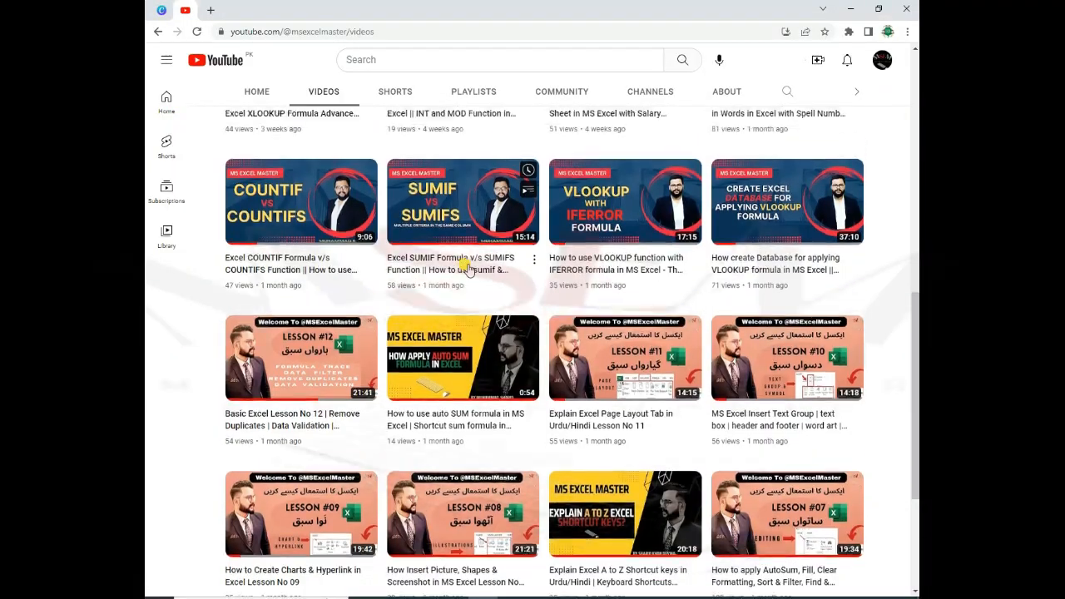
Step: Open the channel's "MS Excel Lessons for Beginners" playlist, pause playback and look through its list of lessons
scroll(473, 208, up, 5)
click(486, 90)
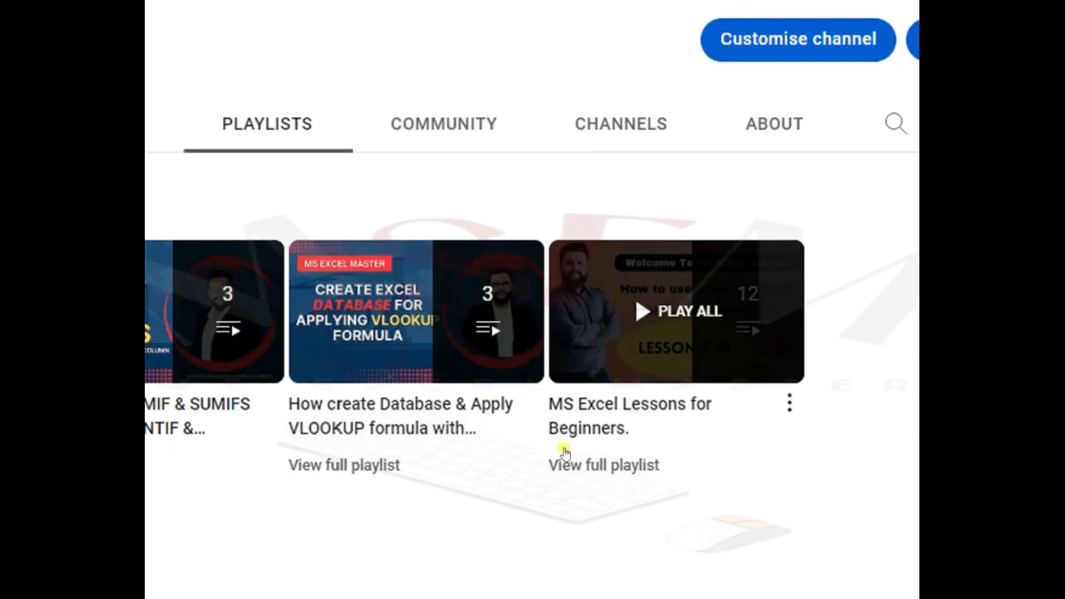
click(717, 329)
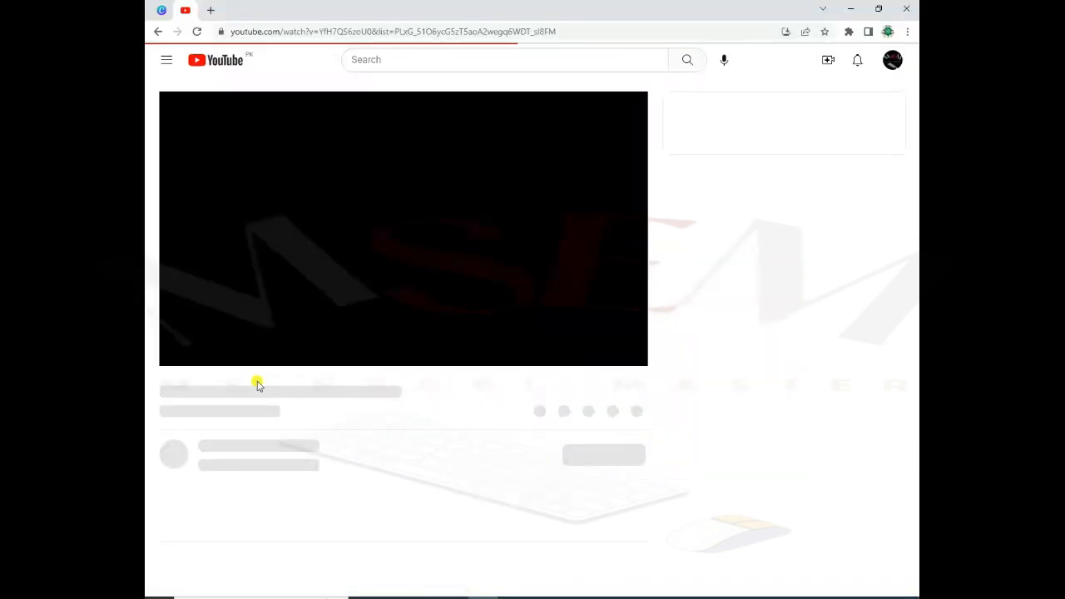
click(212, 346)
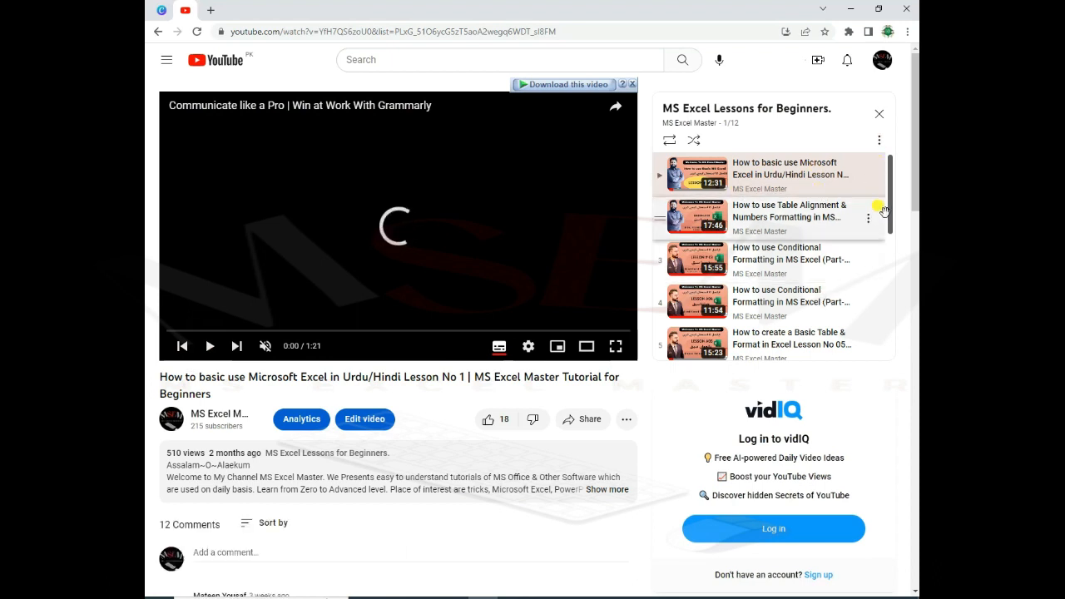
drag(889, 187, 884, 297)
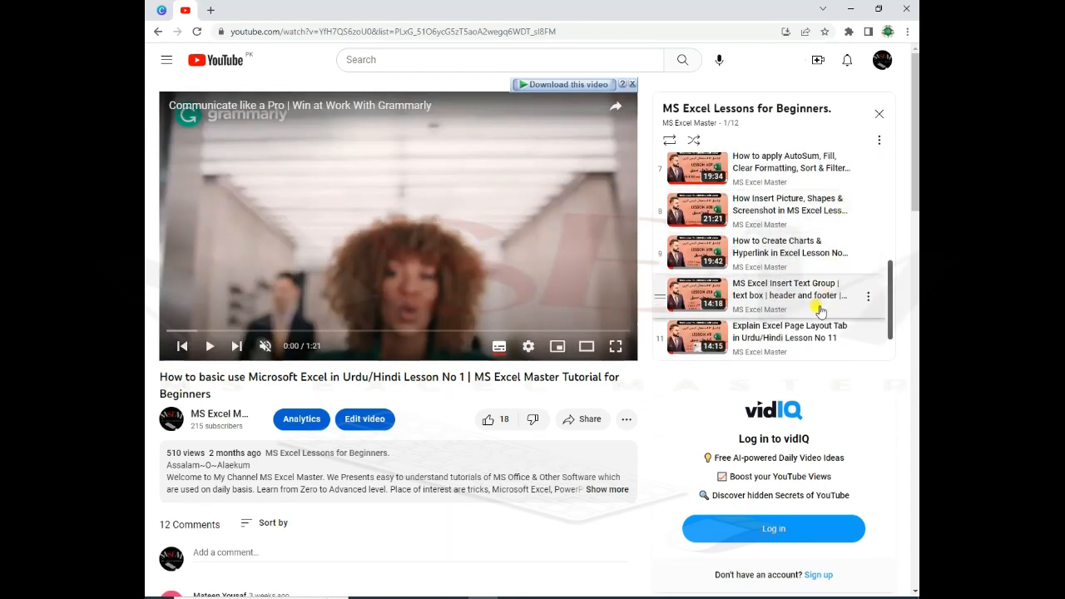
scroll(799, 291, down, 1)
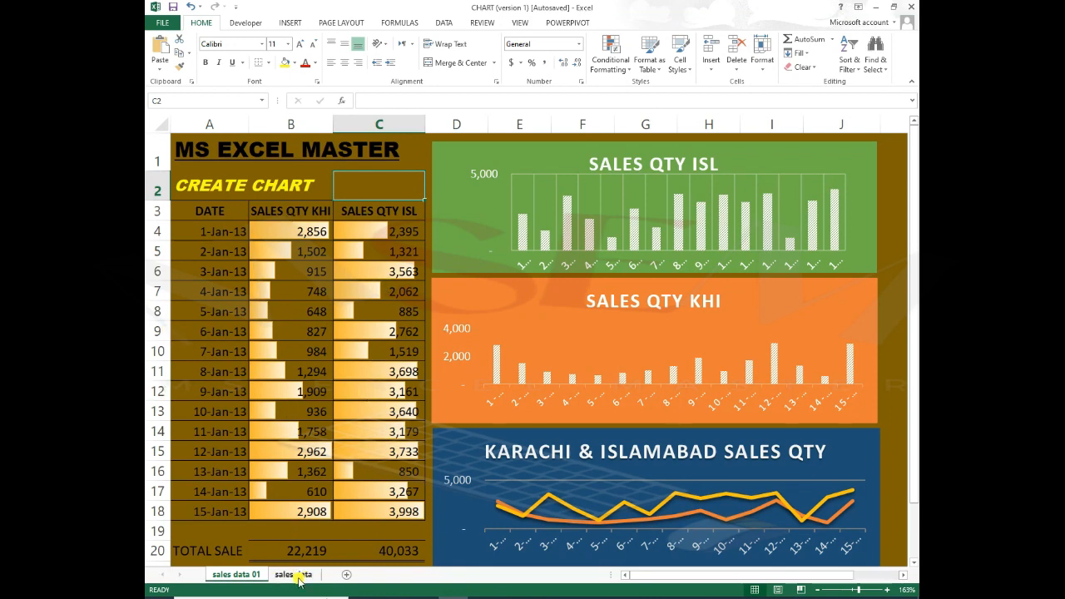
Step: Switch to Excel, open the empty sales data sheet and select cell A4, the first entry under DATE
click(296, 575)
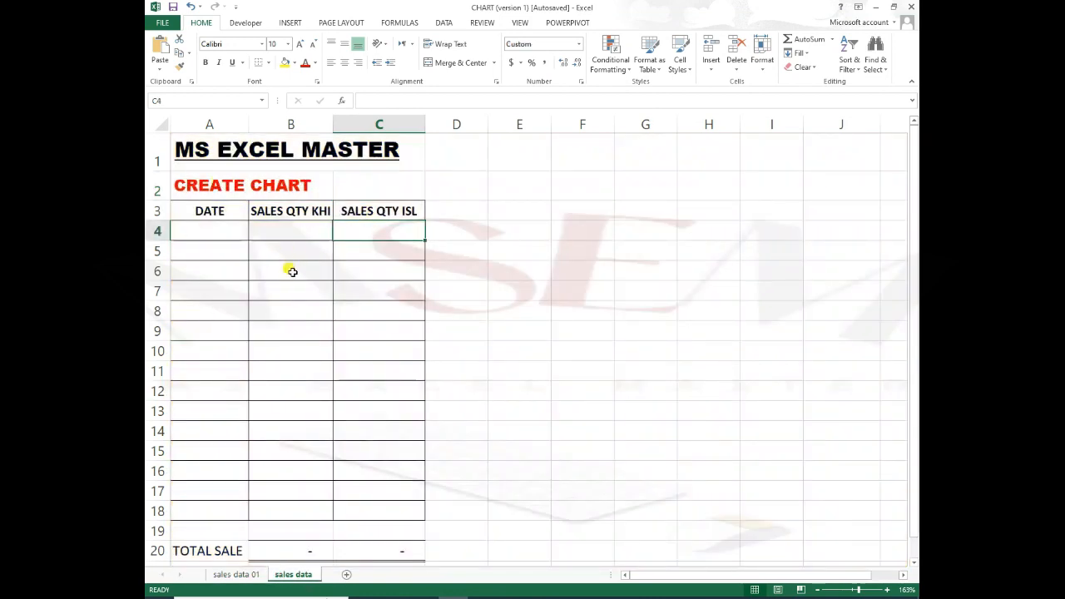
scroll(292, 271, down, 4)
scroll(295, 269, up, 4)
click(233, 230)
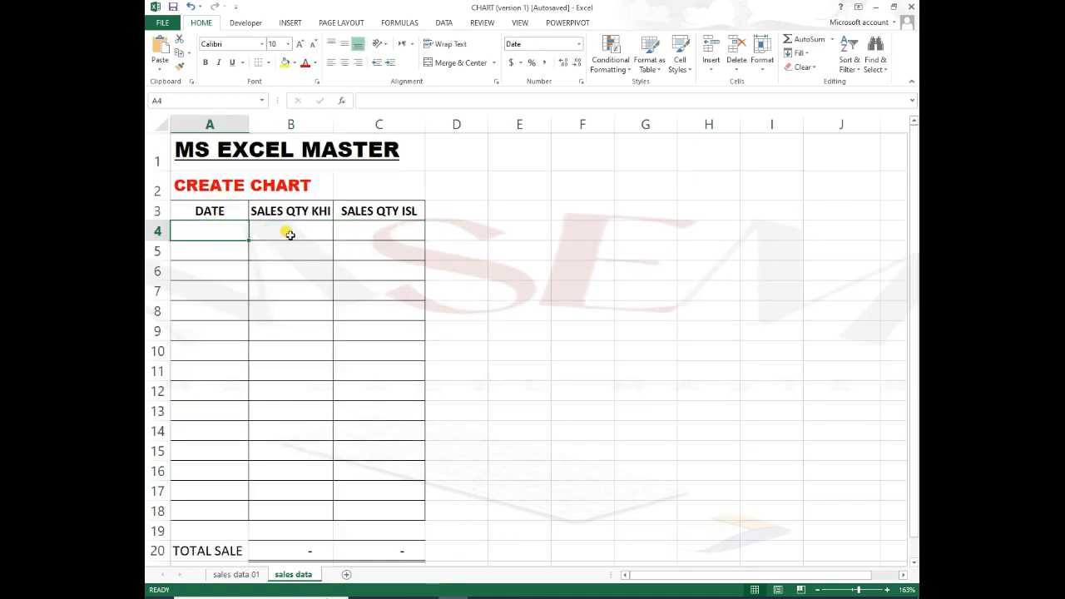
text(1/1/)
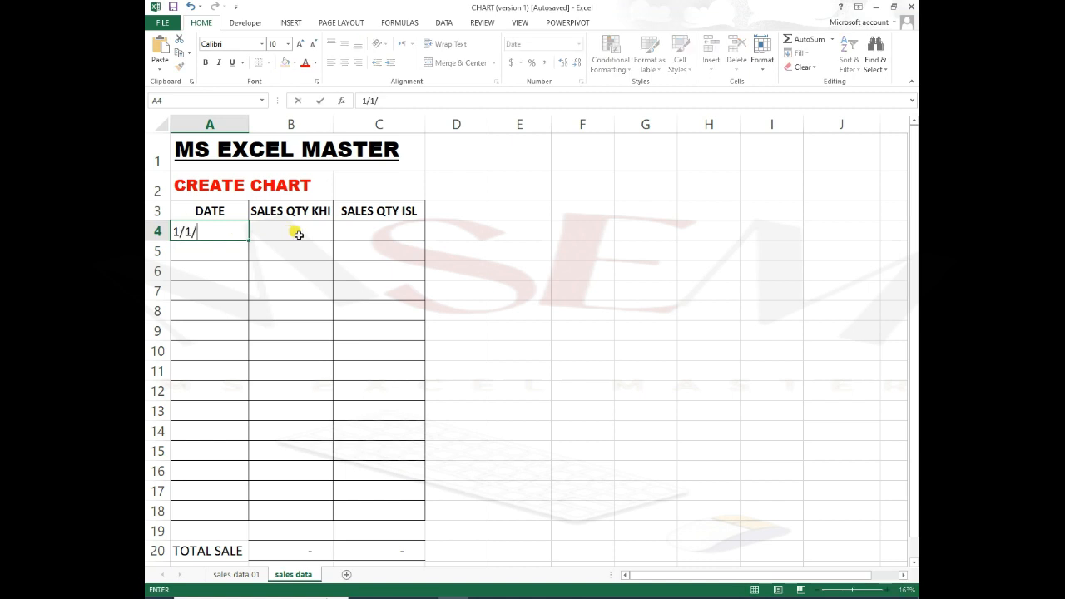
text(23)
key(Escape)
Step: Enter the date 2/1/2023 in cell A4 and keep that cell selected
text(2/1/2023)
key(Return)
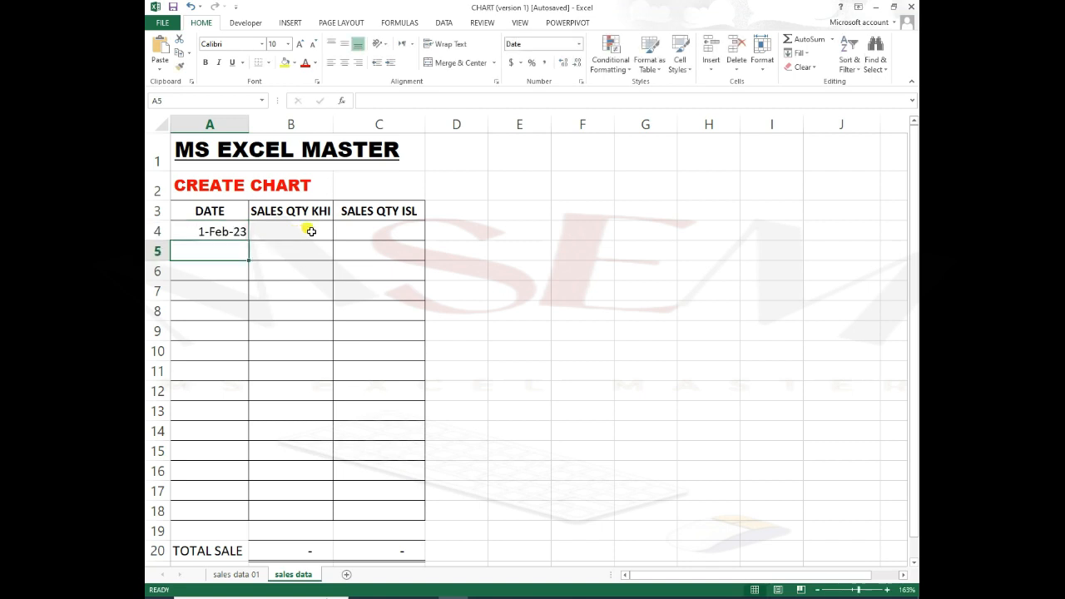
key(Up)
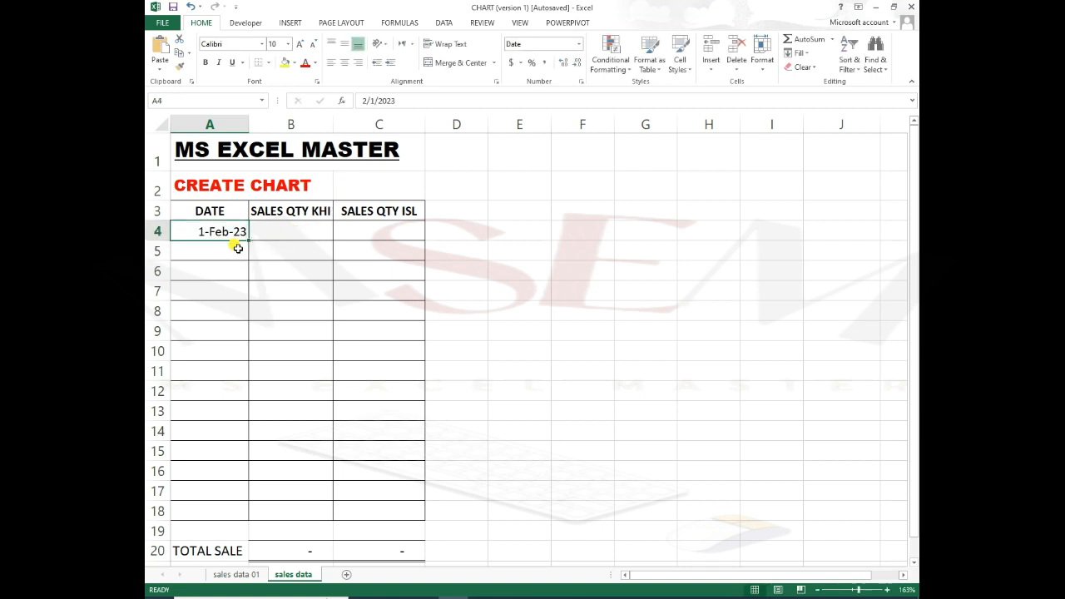
Step: Enter =A4+1 in cell A5 and fill it down through A18 to complete the dates
click(208, 259)
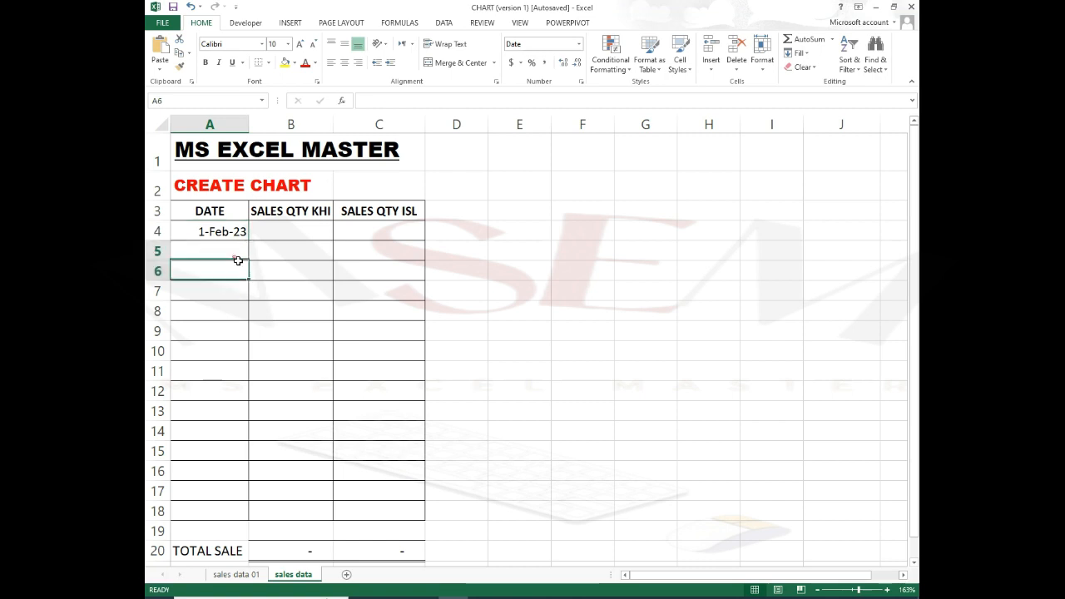
click(291, 259)
click(221, 259)
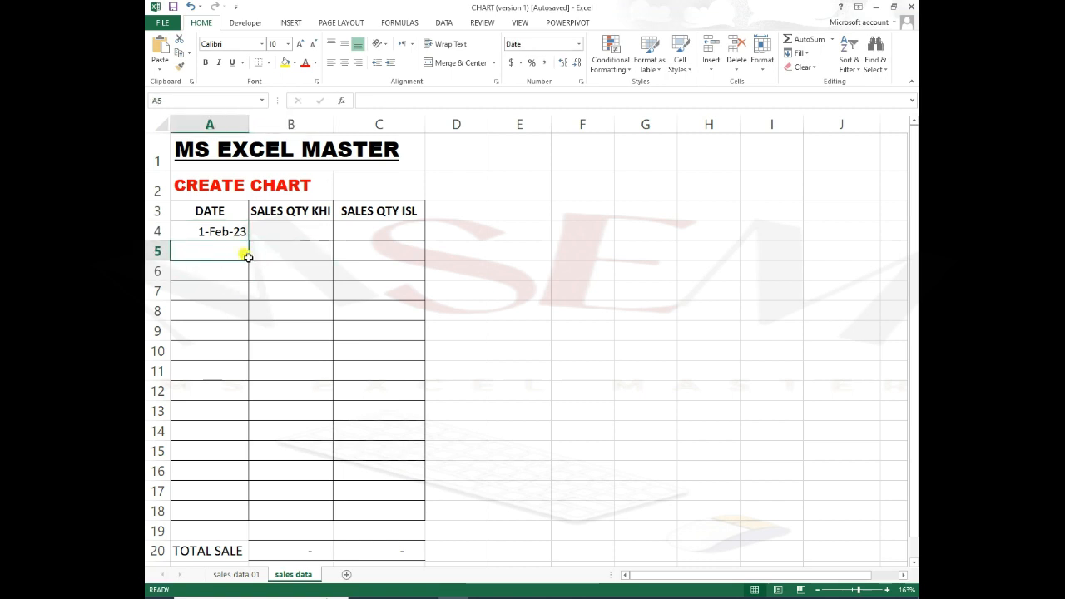
text(=)
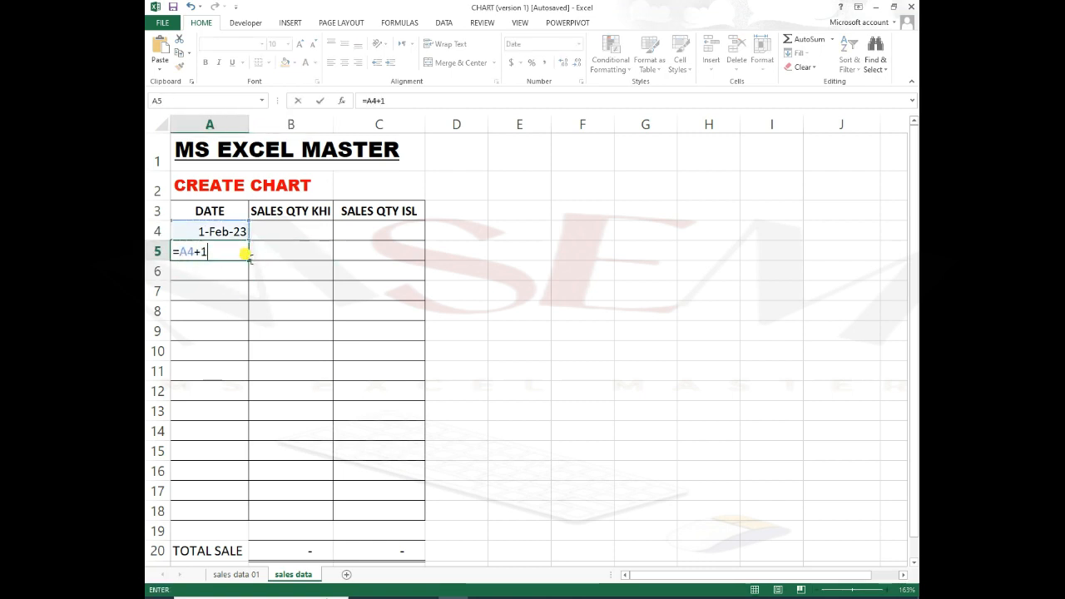
key(Return)
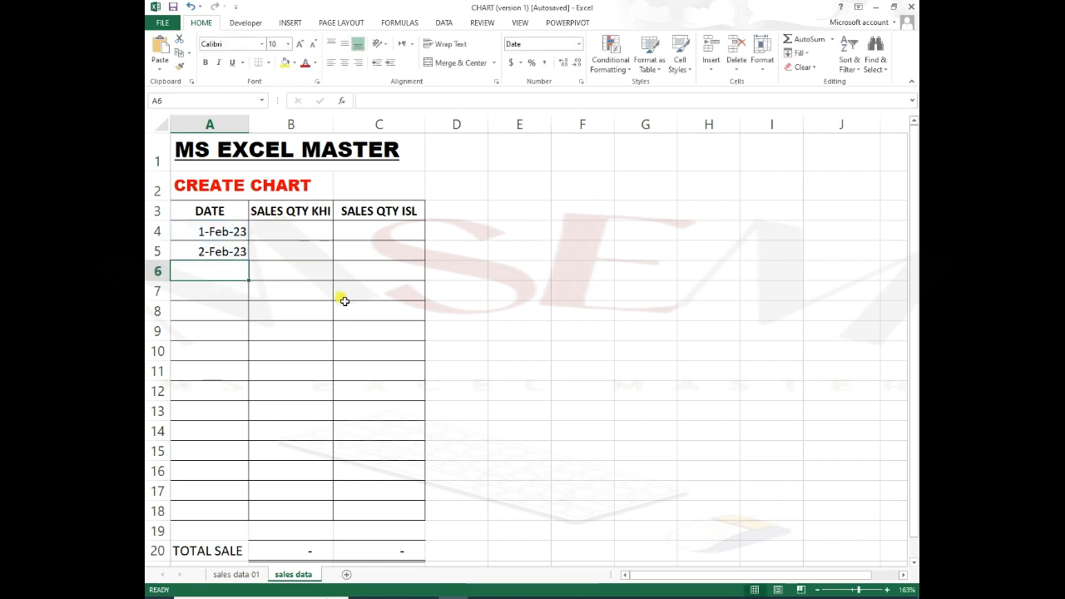
click(246, 255)
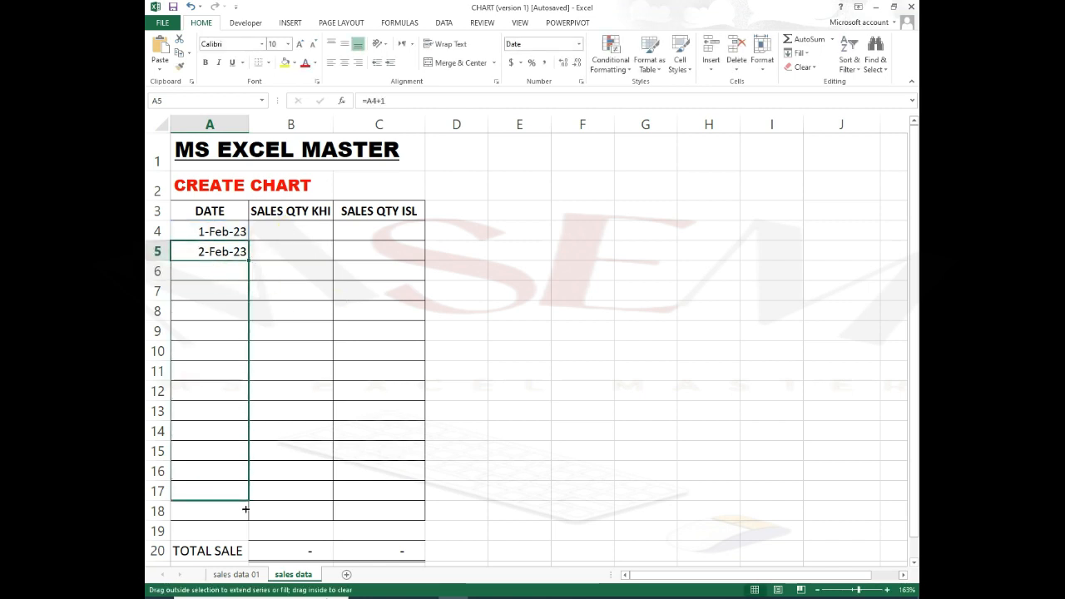
drag(243, 515, 244, 515)
click(300, 252)
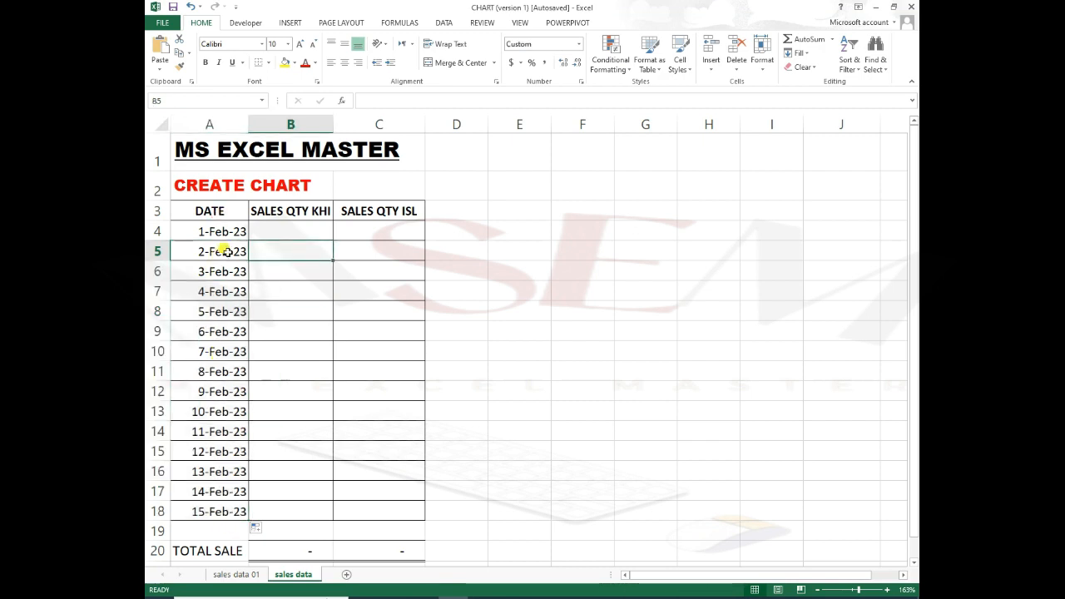
click(317, 229)
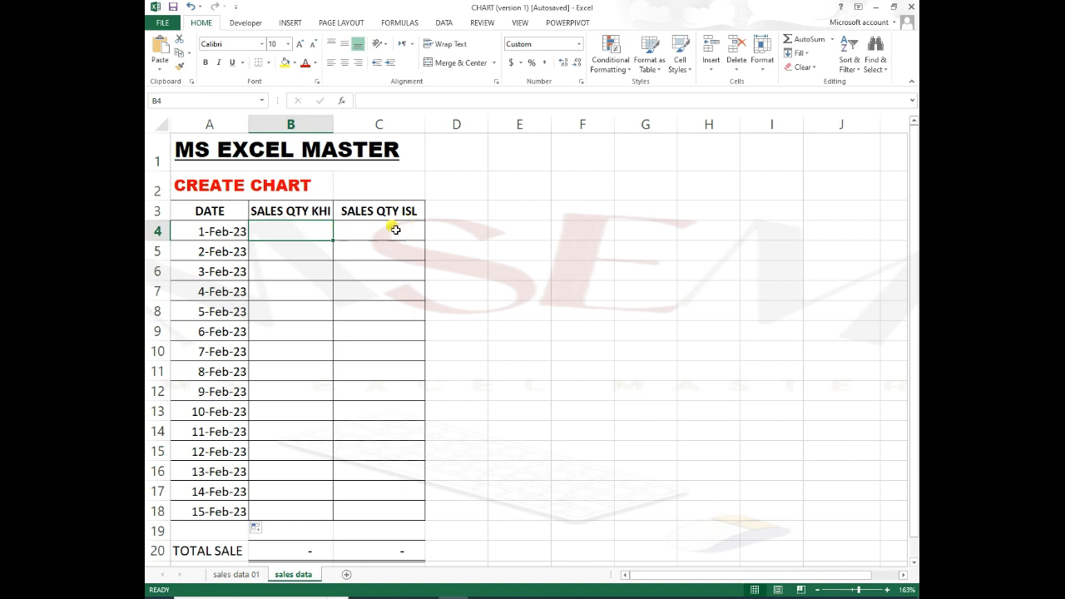
key(Up)
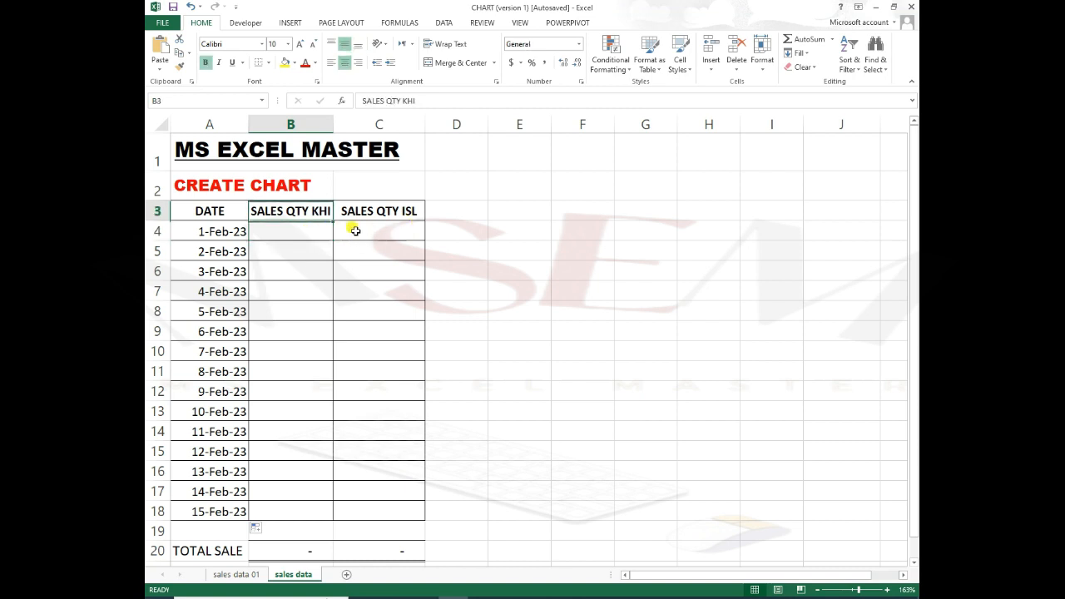
key(Down)
text(2)
key(Return)
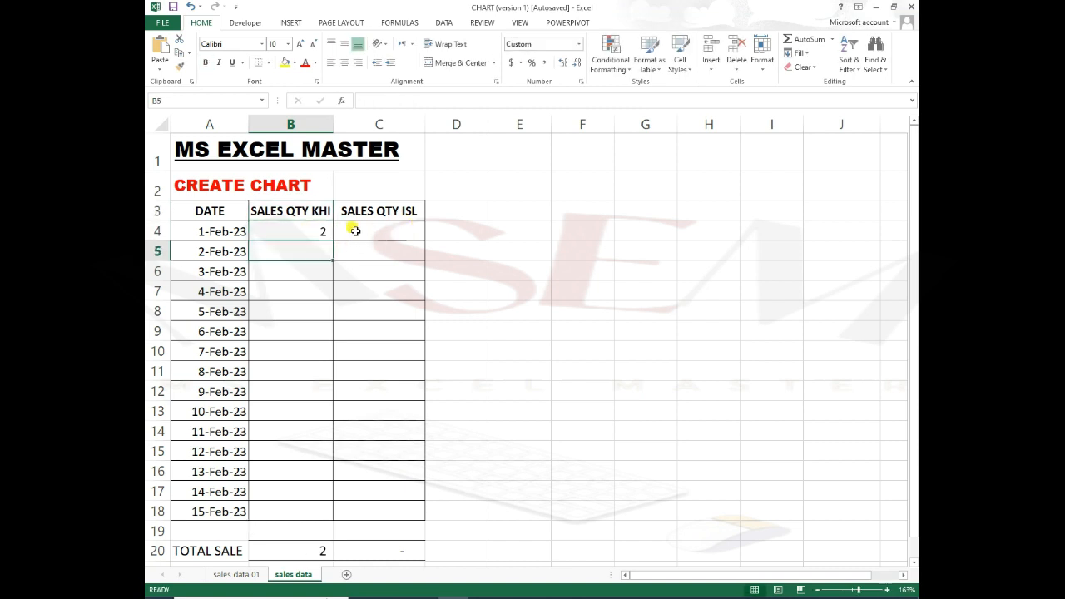
key(Up)
key(F2)
text(25)
key(Return)
text(225)
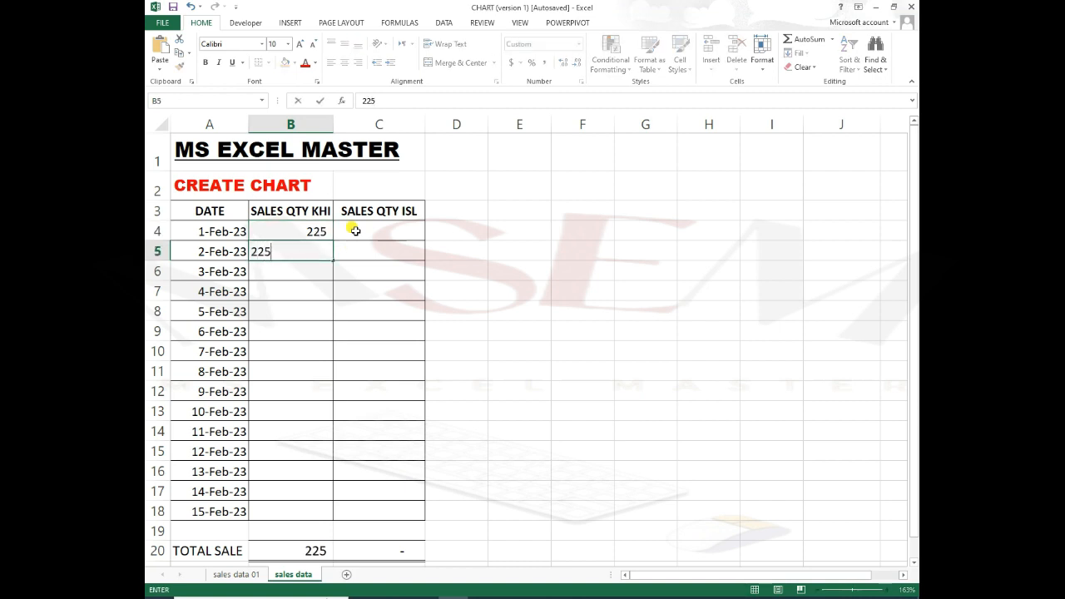
key(Return)
key(Up)
key(Up)
key(Delete)
key(Return)
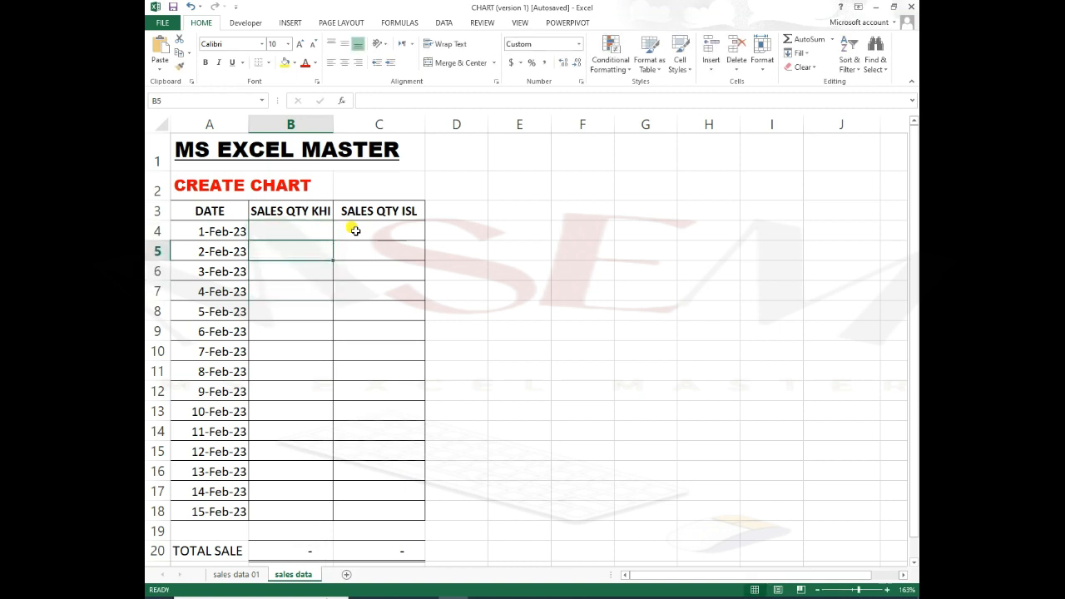
Step: Enter =RANDBETWEEN(200,500) in B4 and fill it down the SALES QTY KHI column through B18
text(=ra)
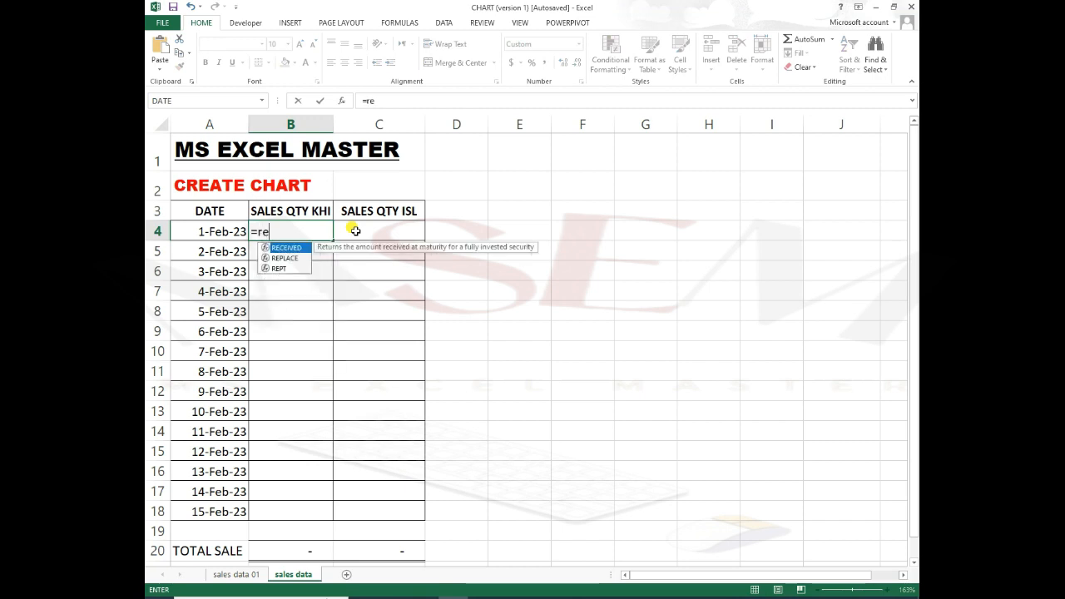
text(nd)
key(Tab)
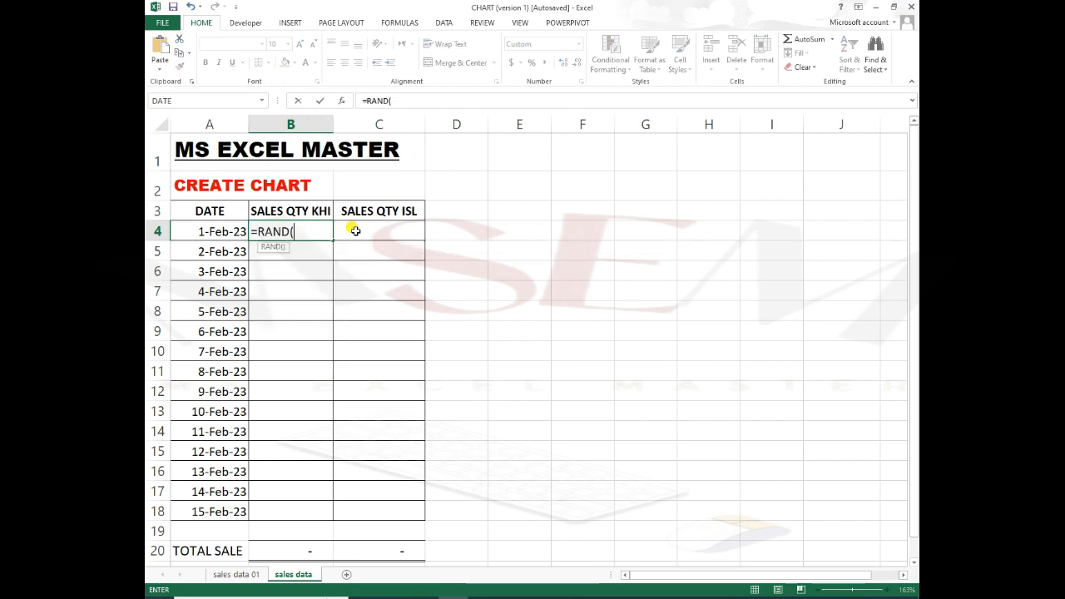
key(BackSpace)
key(Down)
key(Tab)
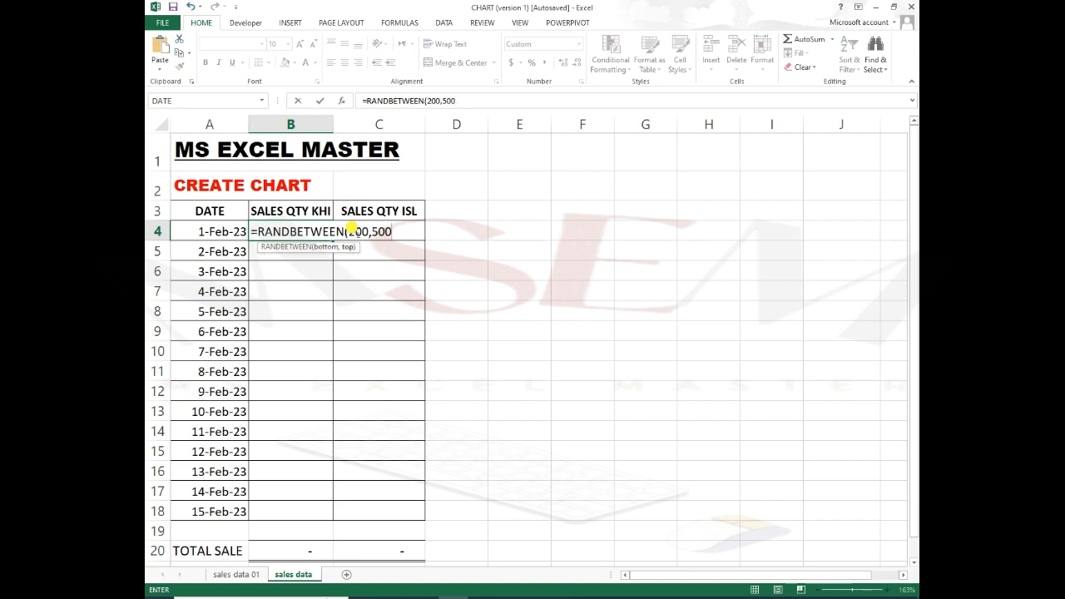
key(Return)
key(Up)
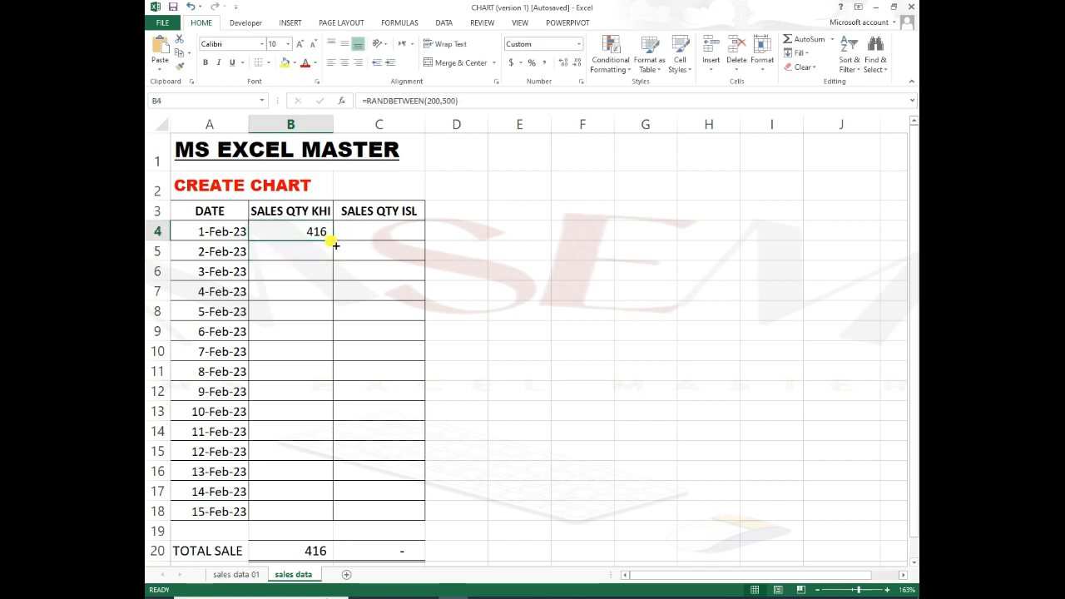
drag(335, 245, 327, 522)
click(301, 374)
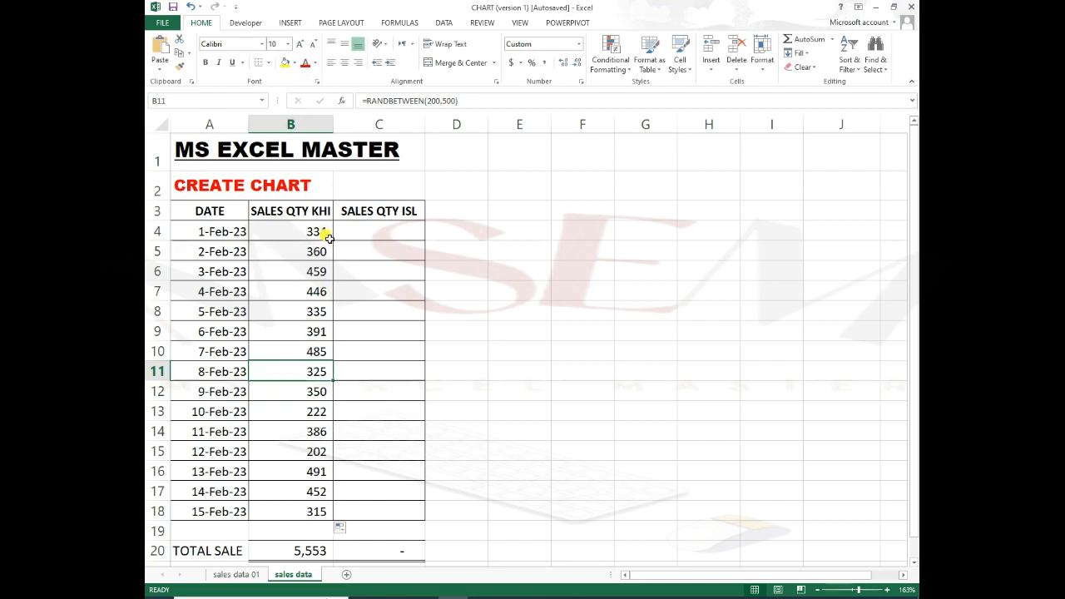
Step: Copy the formula from B4 into C4 and change it to =RANDBETWEEN(150,550)
click(378, 233)
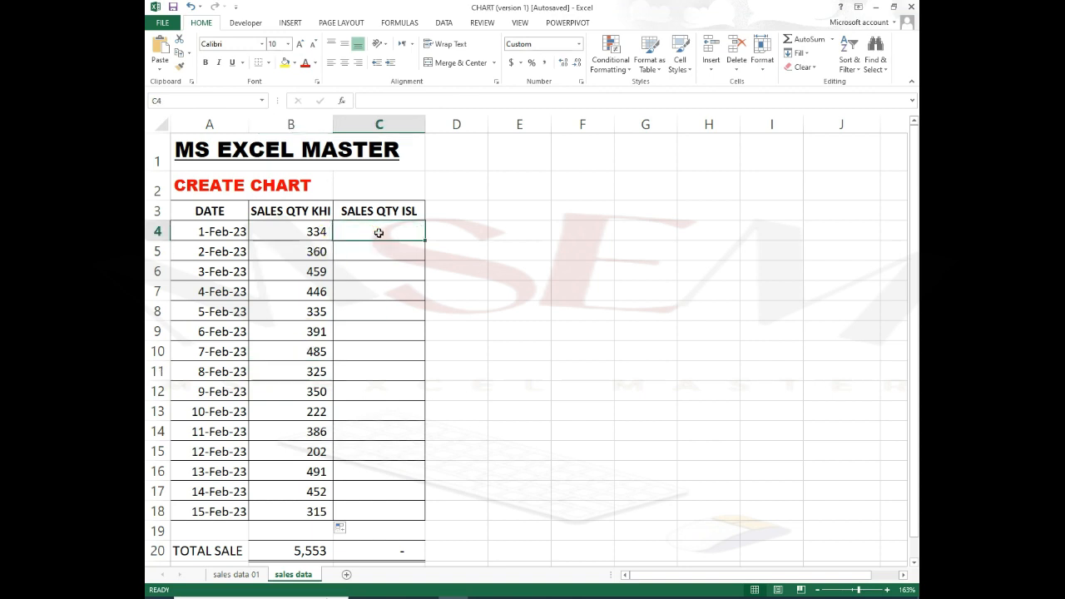
click(318, 231)
key(ctrl+c)
click(362, 234)
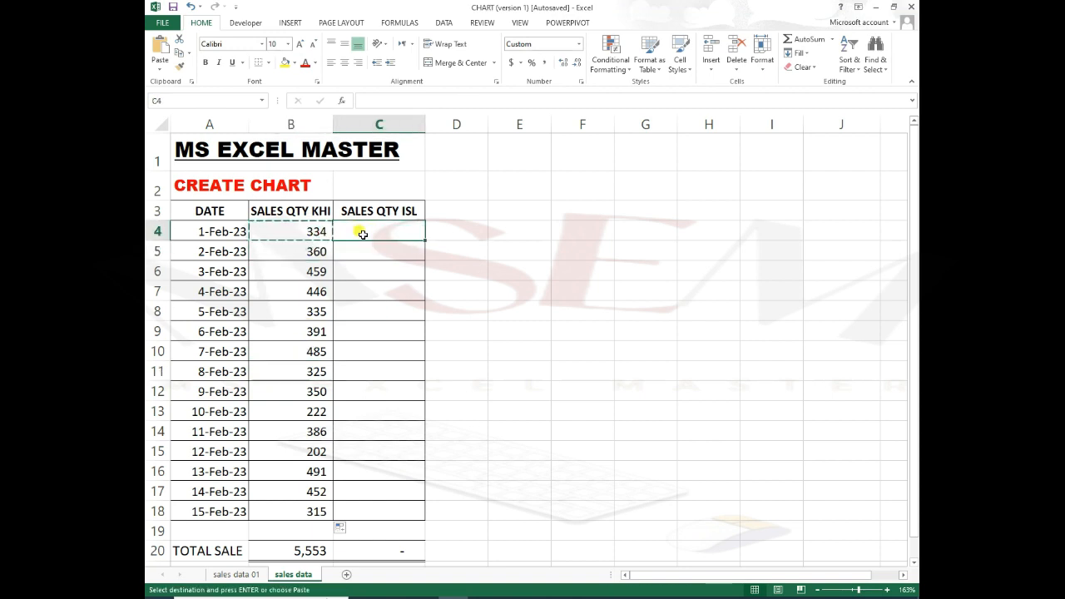
key(ctrl+v)
key(F2)
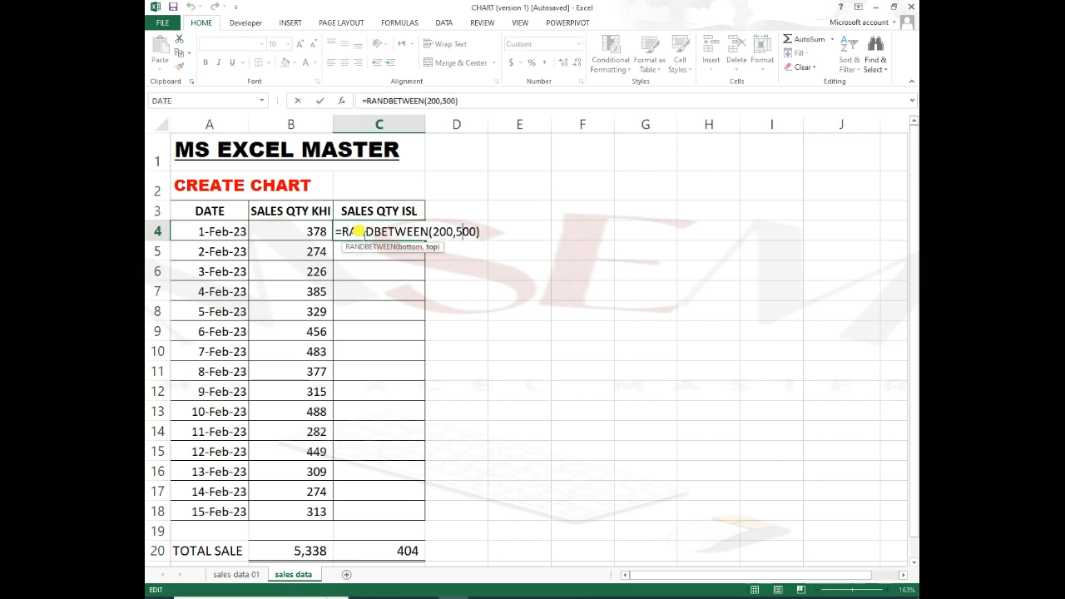
key(Delete)
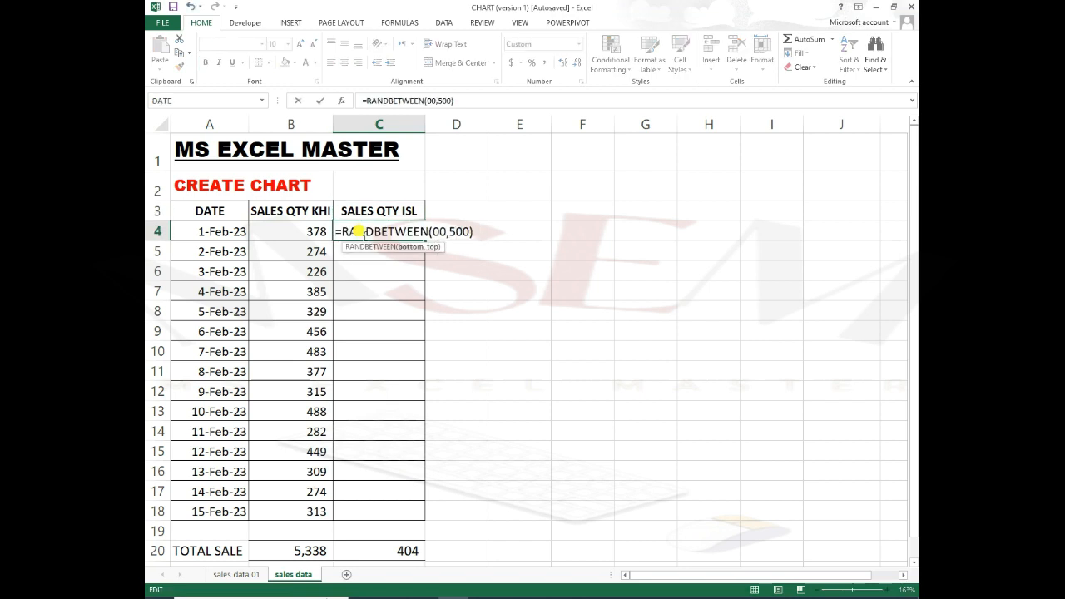
key(Delete)
text(15)
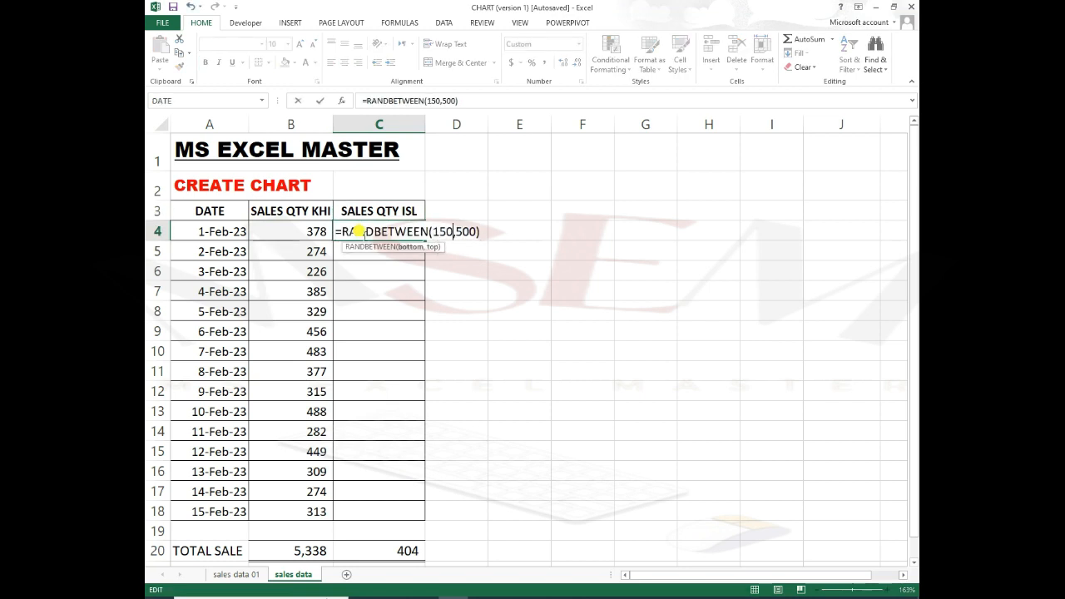
key(Right)
key(Return)
Step: Fill the C4 formula down the SALES QTY ISL column through C18
click(389, 236)
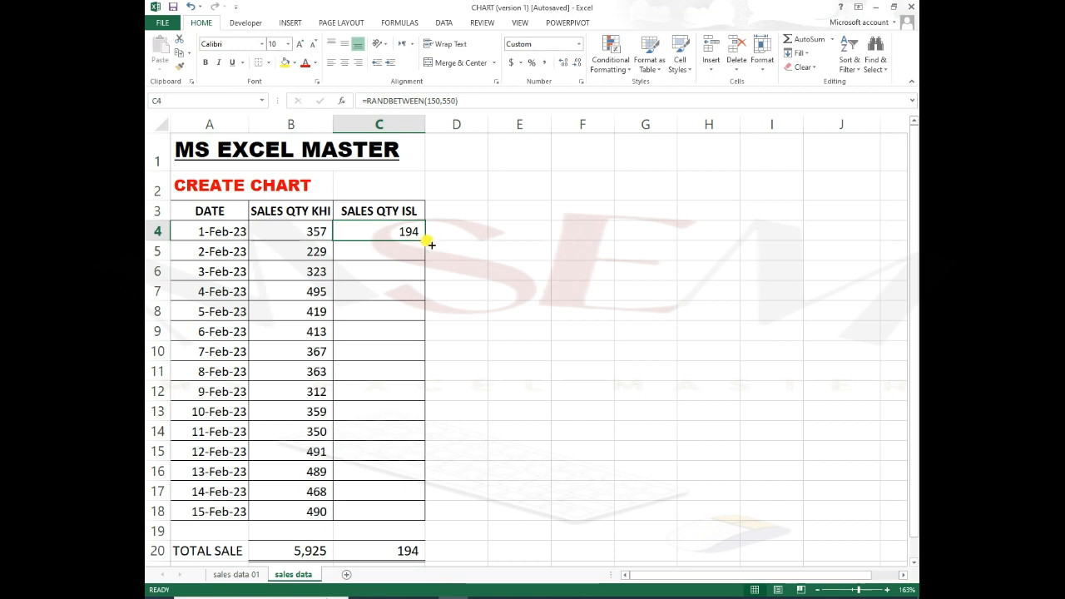
drag(425, 240, 429, 517)
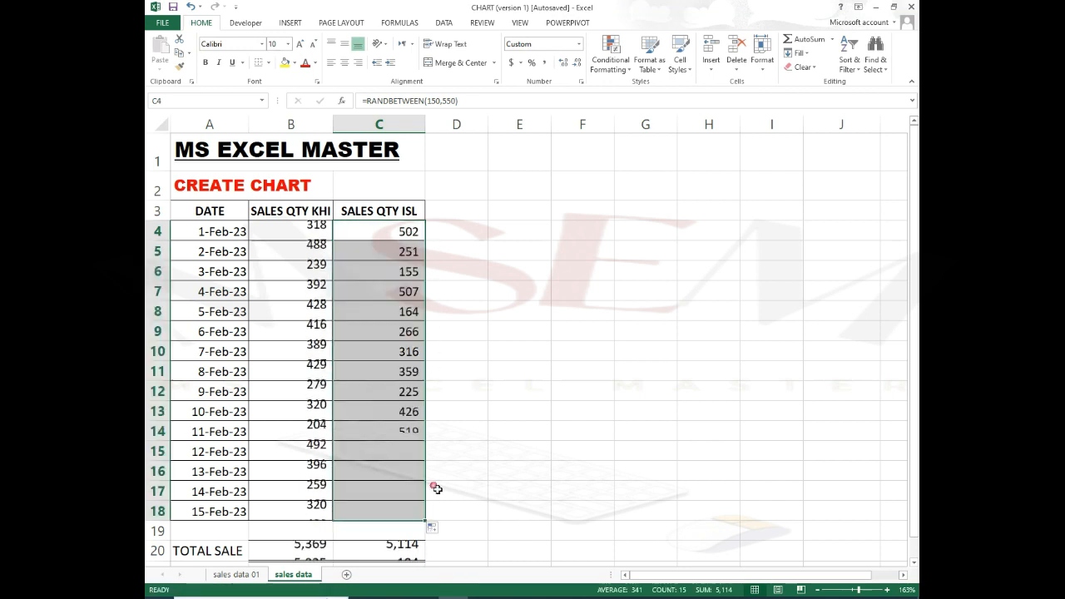
click(466, 311)
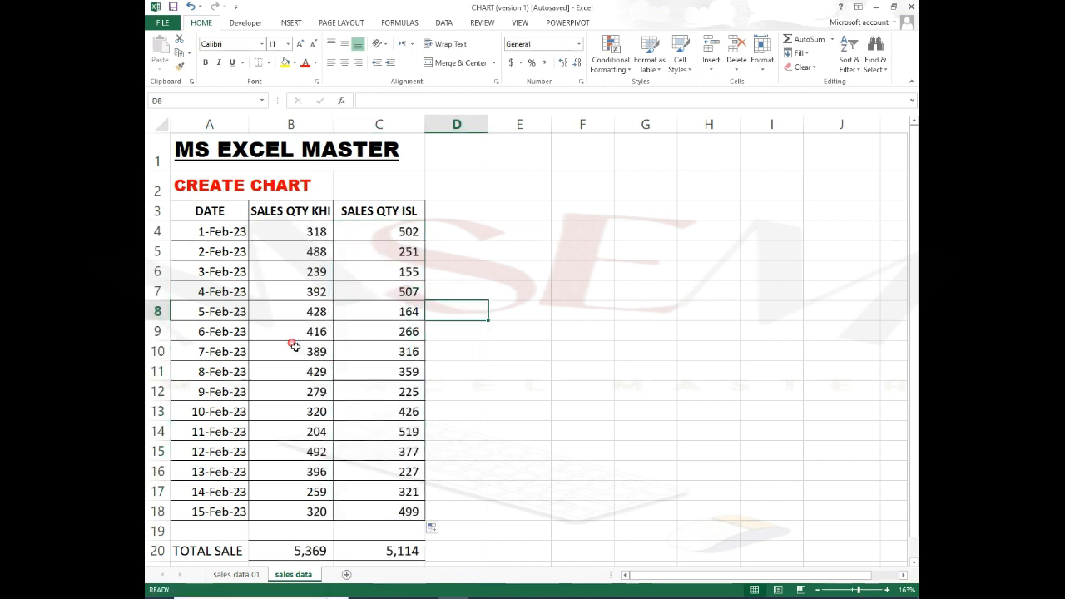
Step: Wrap the SALES QTY KHI and SALES QTY ISL headers in a taller row 3 and narrow columns B and C
click(291, 233)
drag(169, 222, 200, 231)
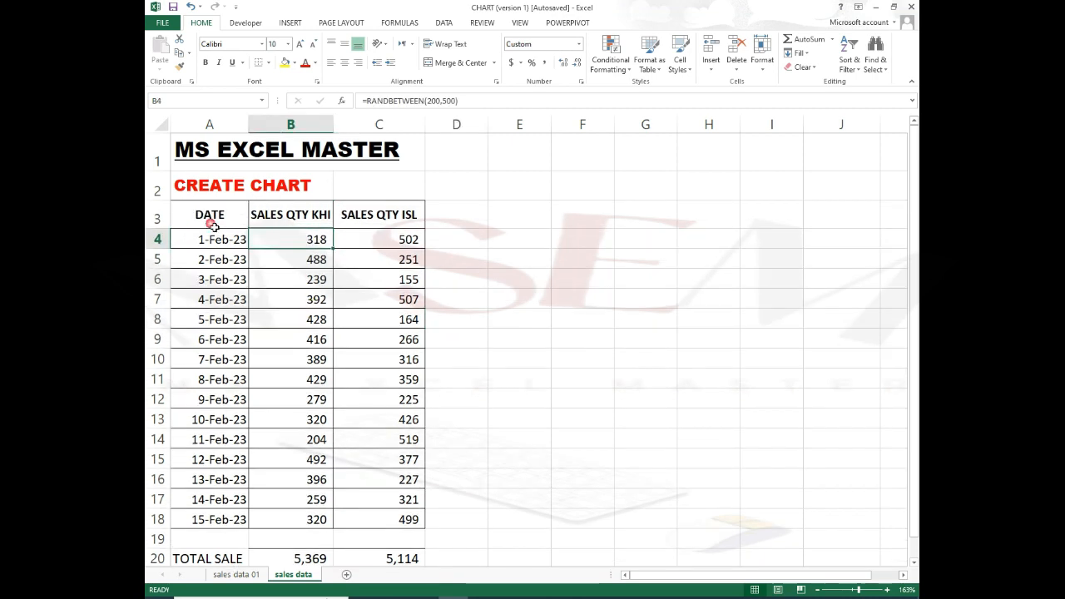
drag(366, 216, 291, 216)
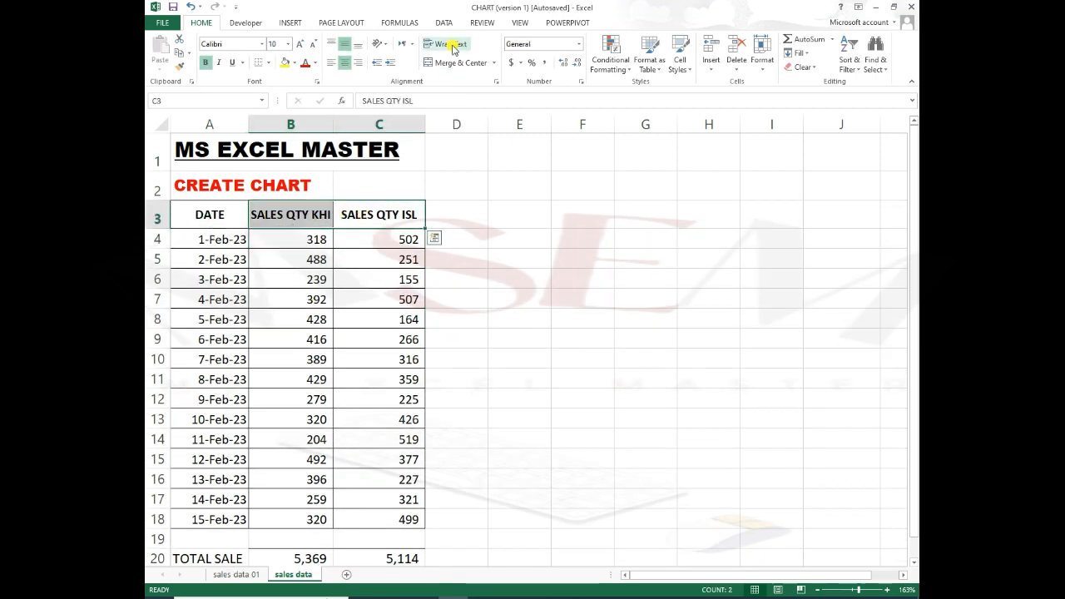
drag(333, 125, 316, 127)
drag(403, 128, 366, 128)
click(396, 191)
Step: Adjust the height of header row 3 and reduce the height of the CREATE CHART row above it
scroll(323, 241, down, 1)
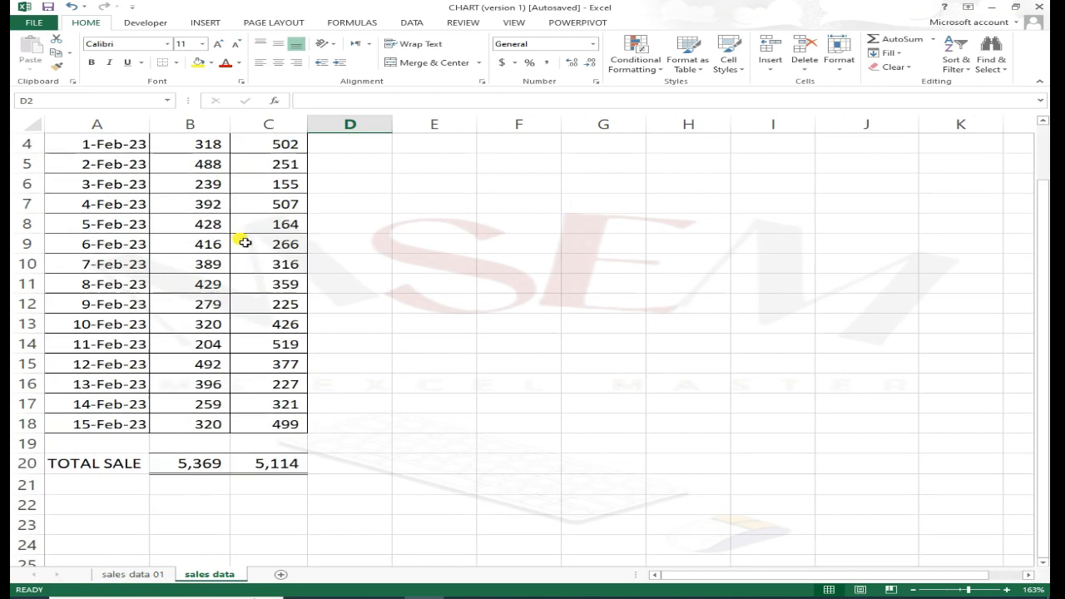
scroll(186, 231, up, 1)
drag(41, 235, 42, 239)
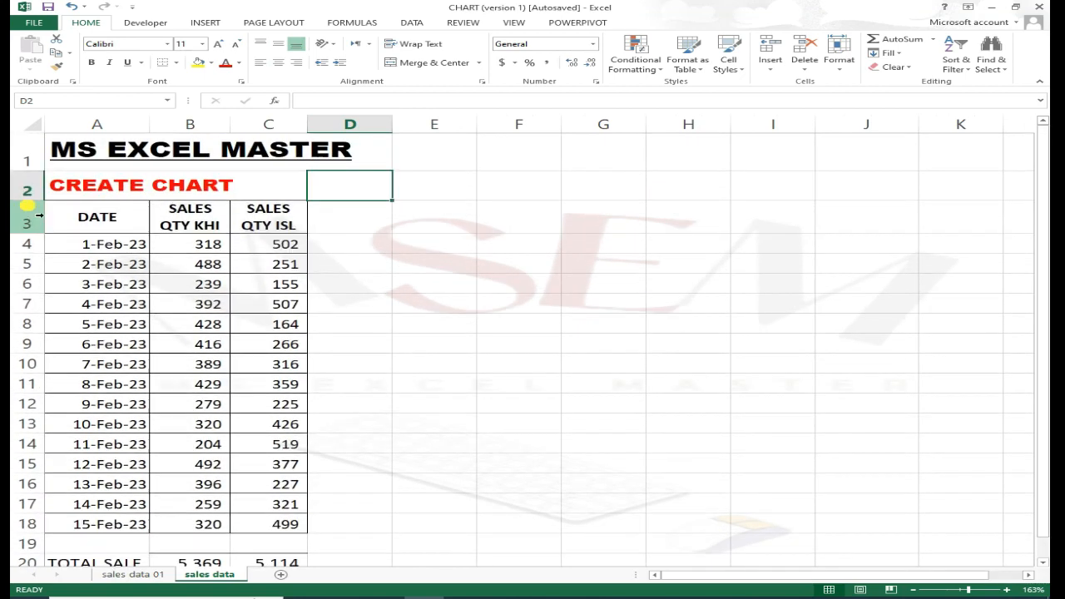
drag(30, 201, 36, 193)
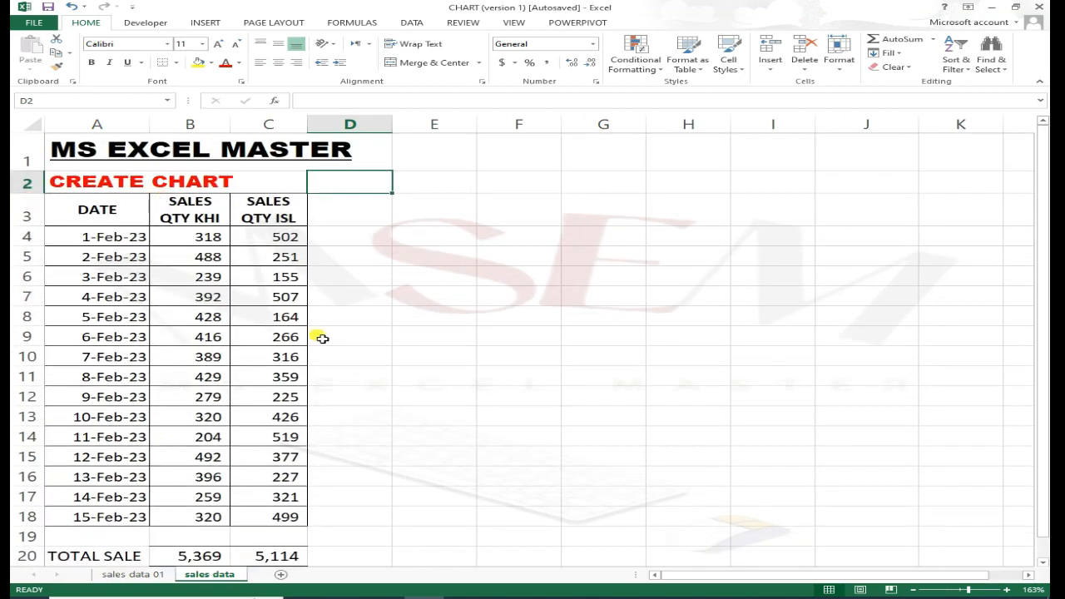
click(505, 238)
click(353, 203)
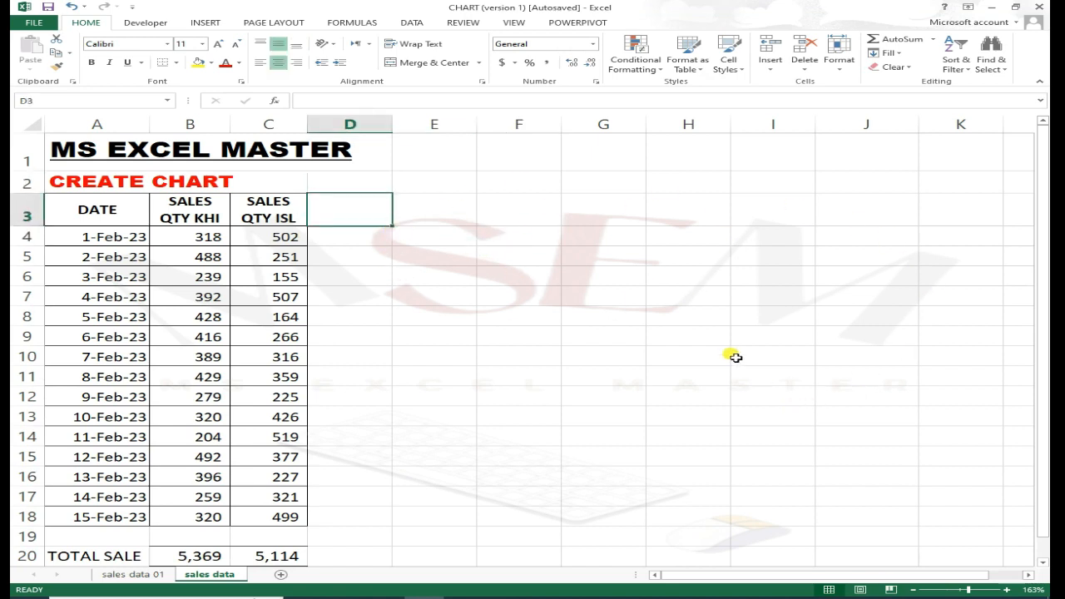
click(190, 208)
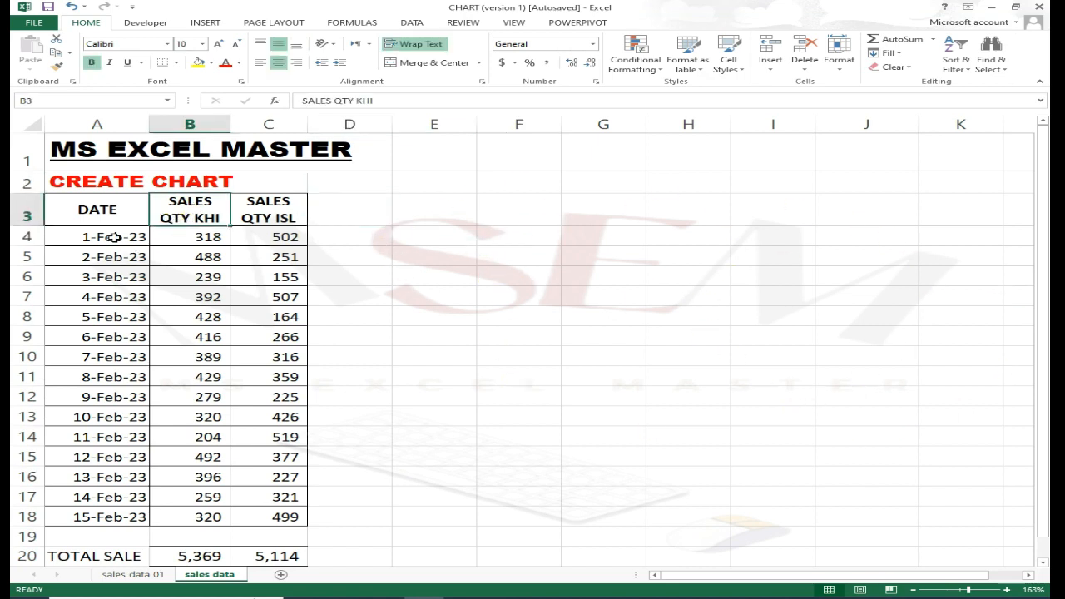
click(205, 259)
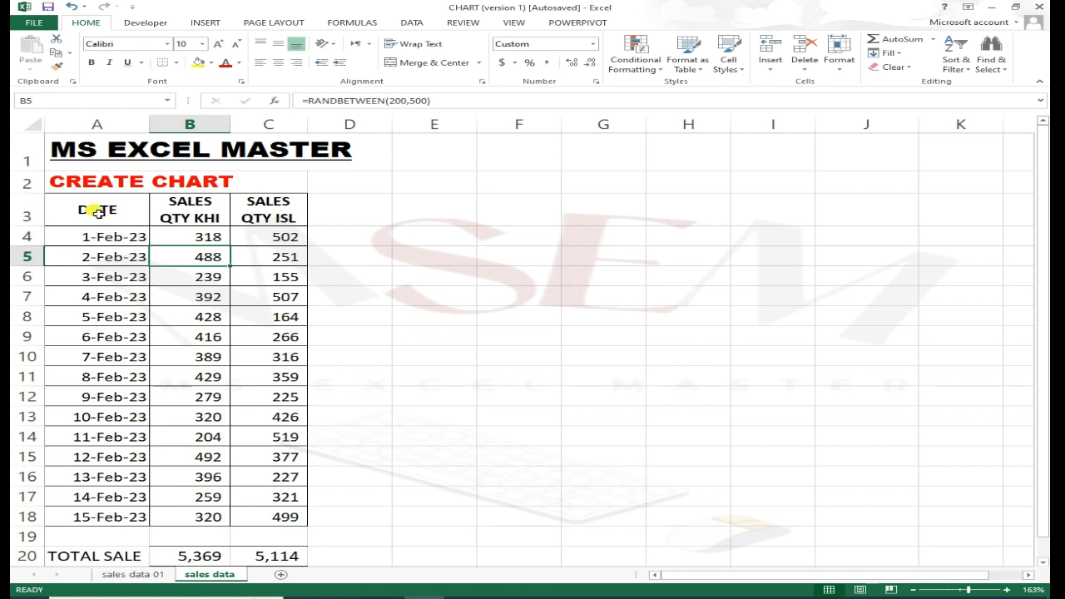
Step: Select the DATE and SALES QTY KHI data in A3:B18 and open the recommended charts for it
mouse_move(98, 213)
mouse_down()
mouse_move(171, 337)
mouse_move(180, 518)
mouse_up()
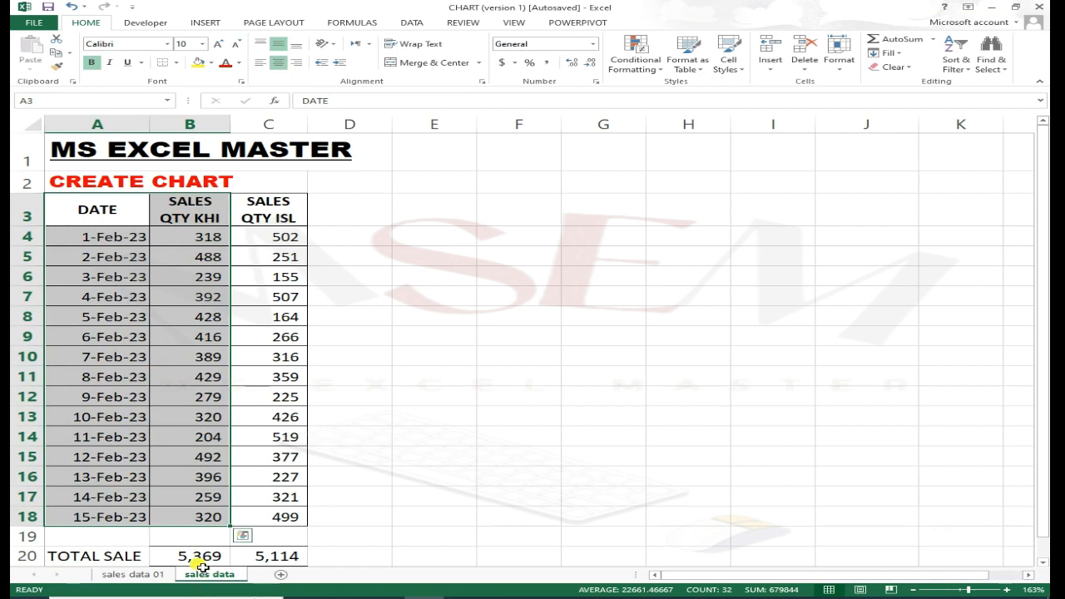
click(205, 22)
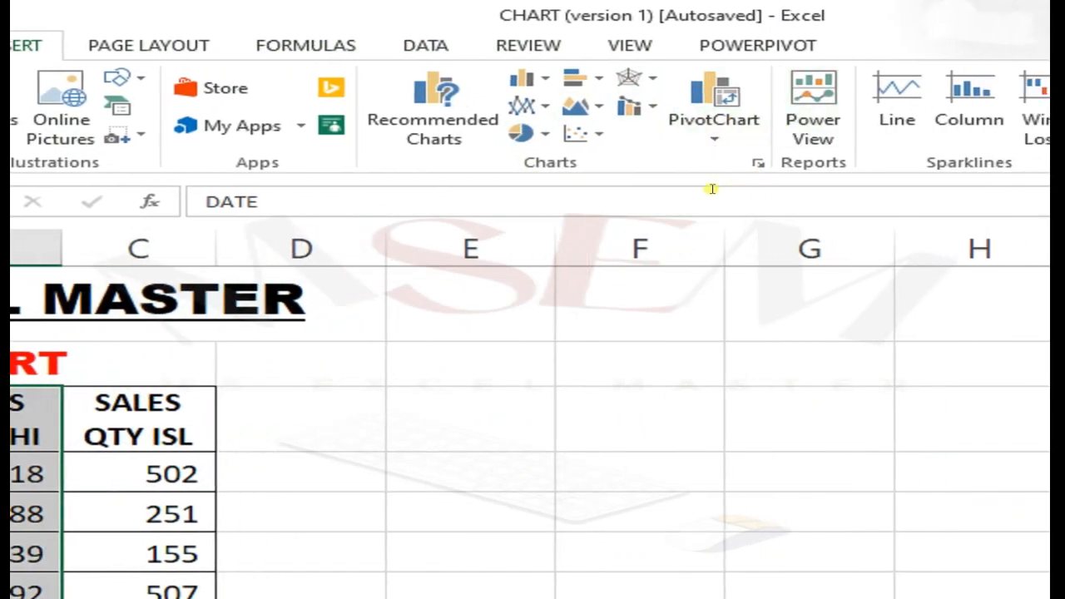
click(541, 108)
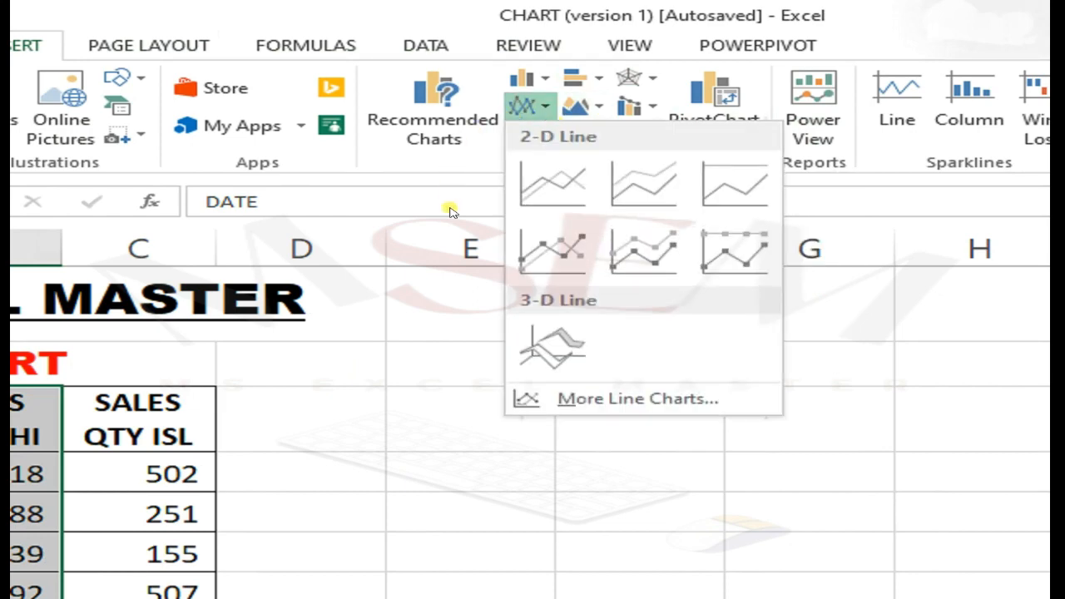
click(451, 212)
click(545, 135)
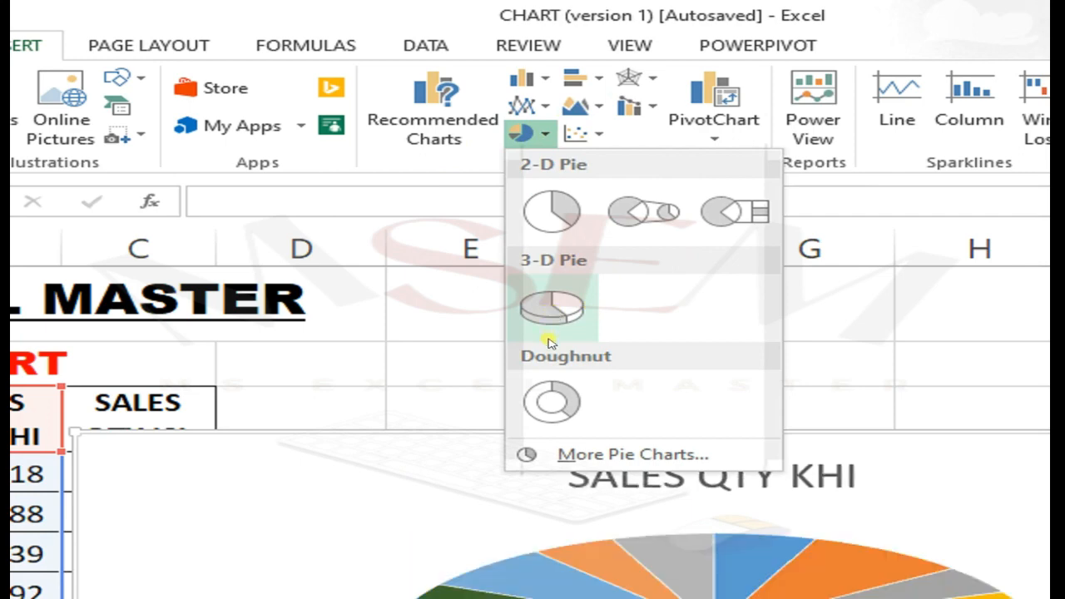
click(416, 274)
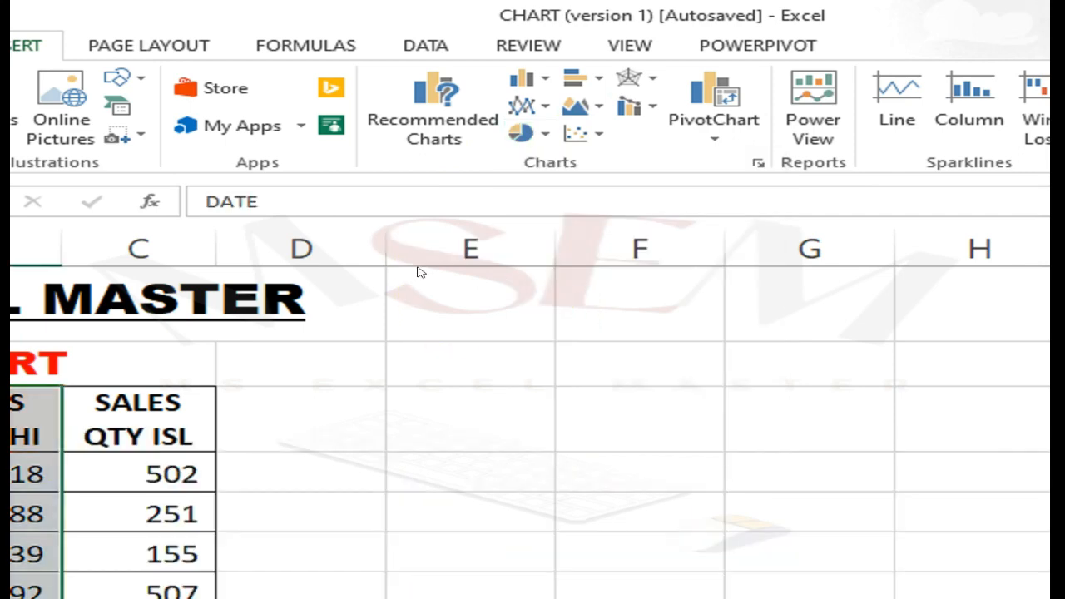
click(462, 123)
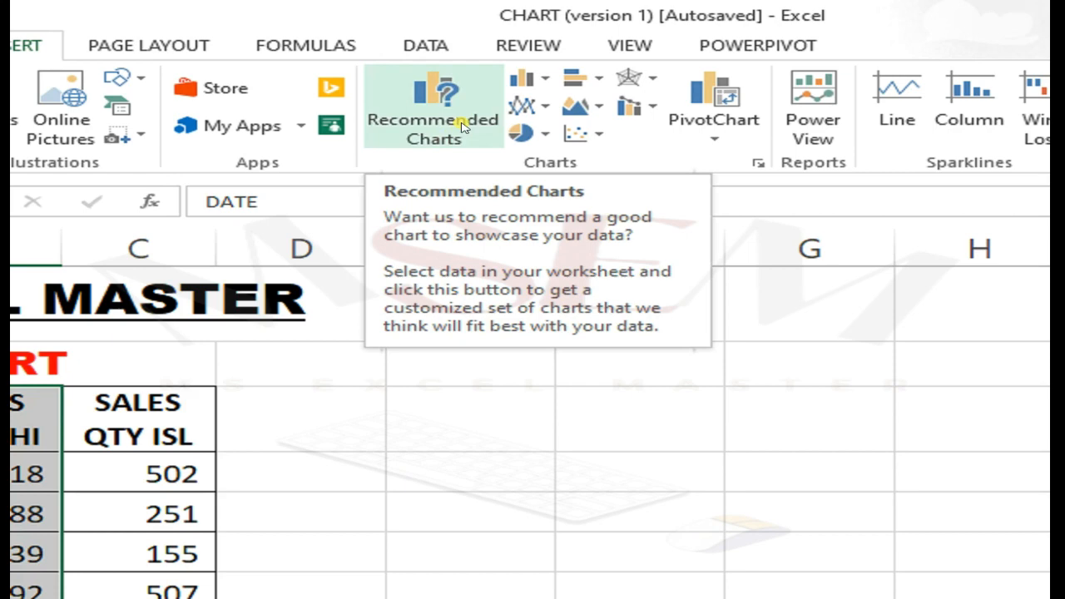
click(462, 123)
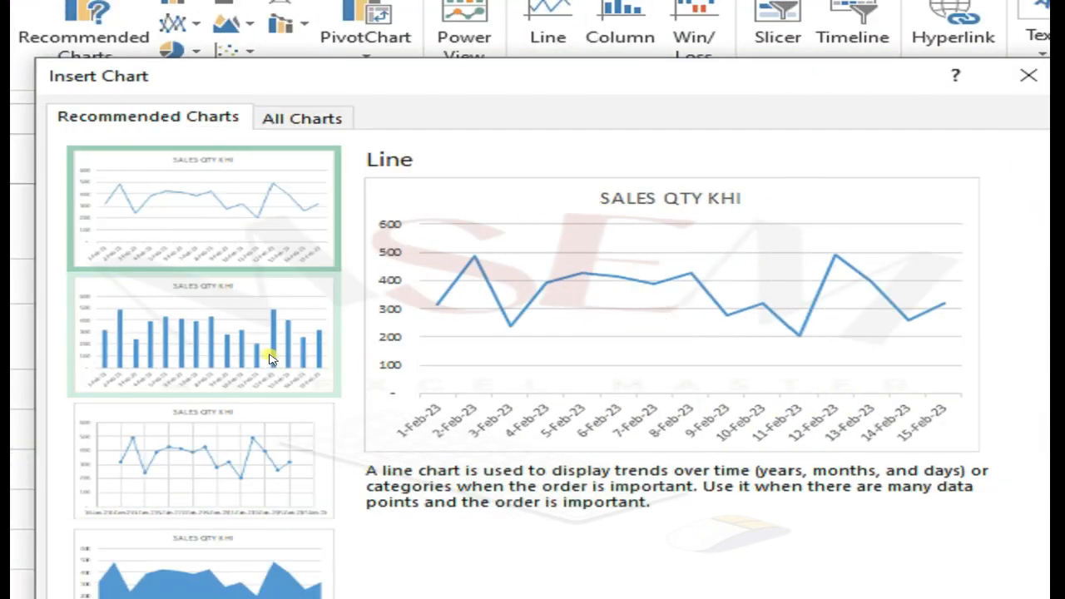
Step: Preview the recommended column, scatter and stacked area charts and insert the Clustered Column chart for SALES QTY KHI
click(269, 359)
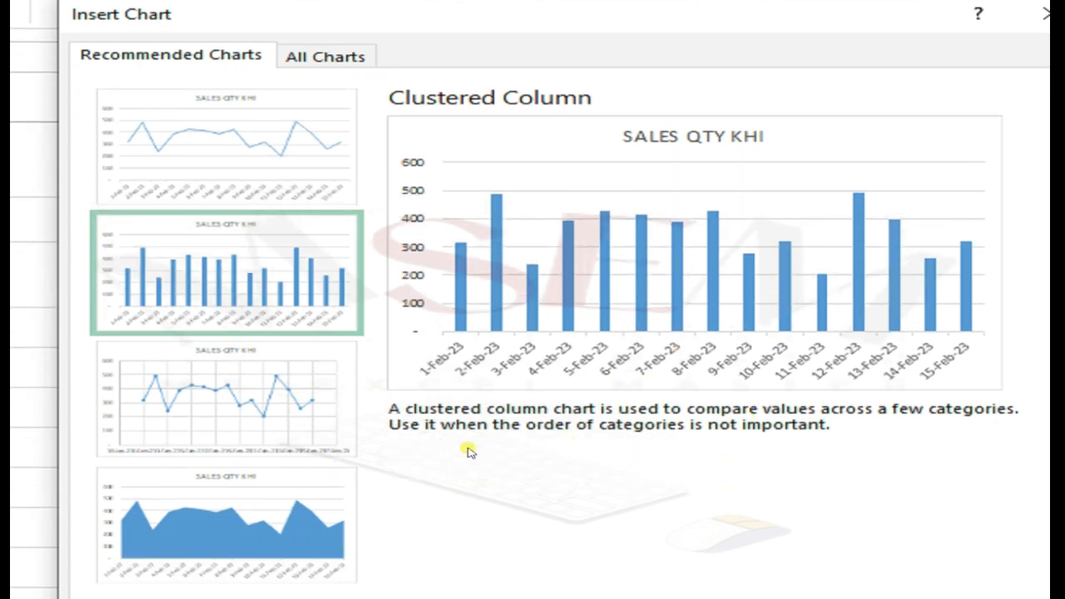
click(327, 495)
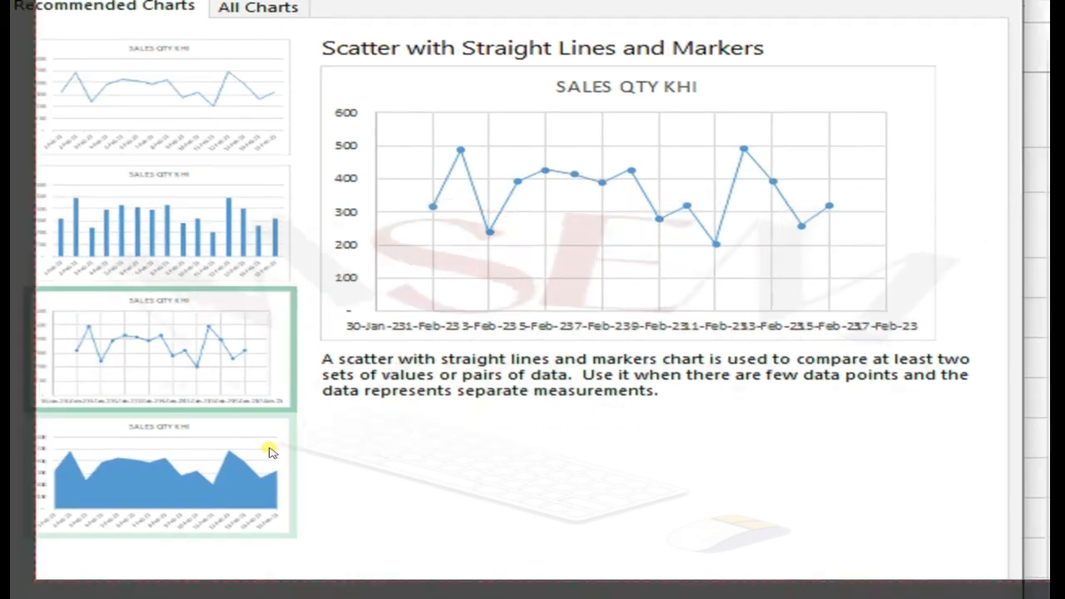
click(144, 509)
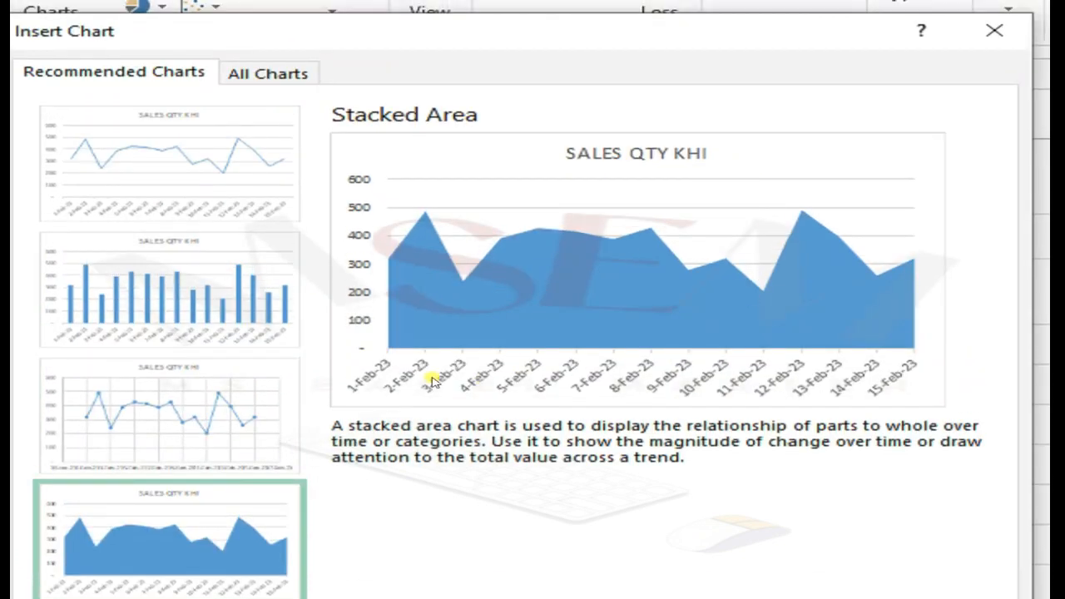
click(241, 306)
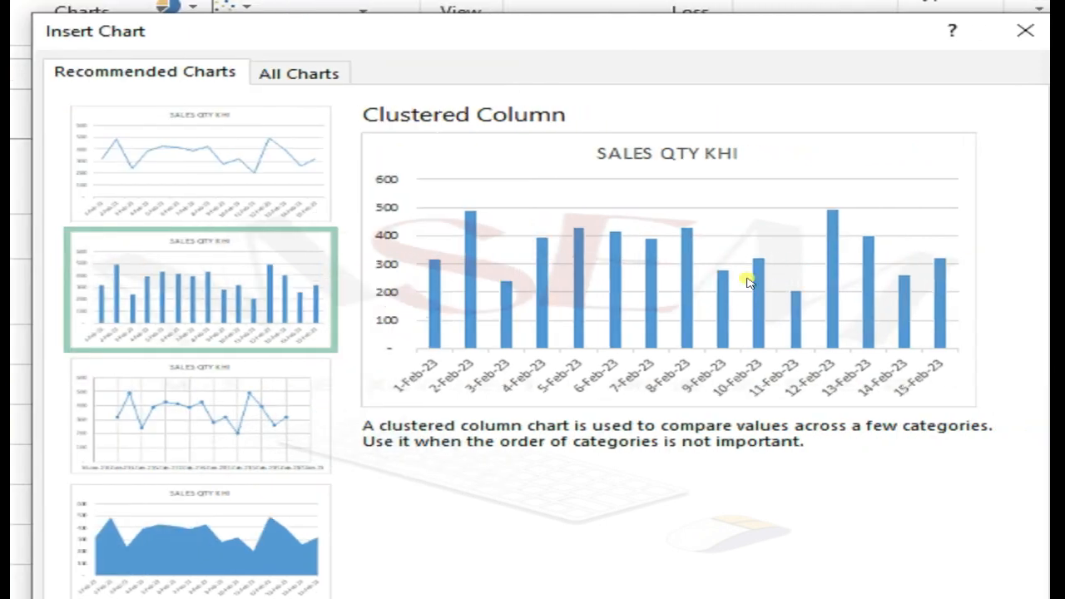
double_click(282, 297)
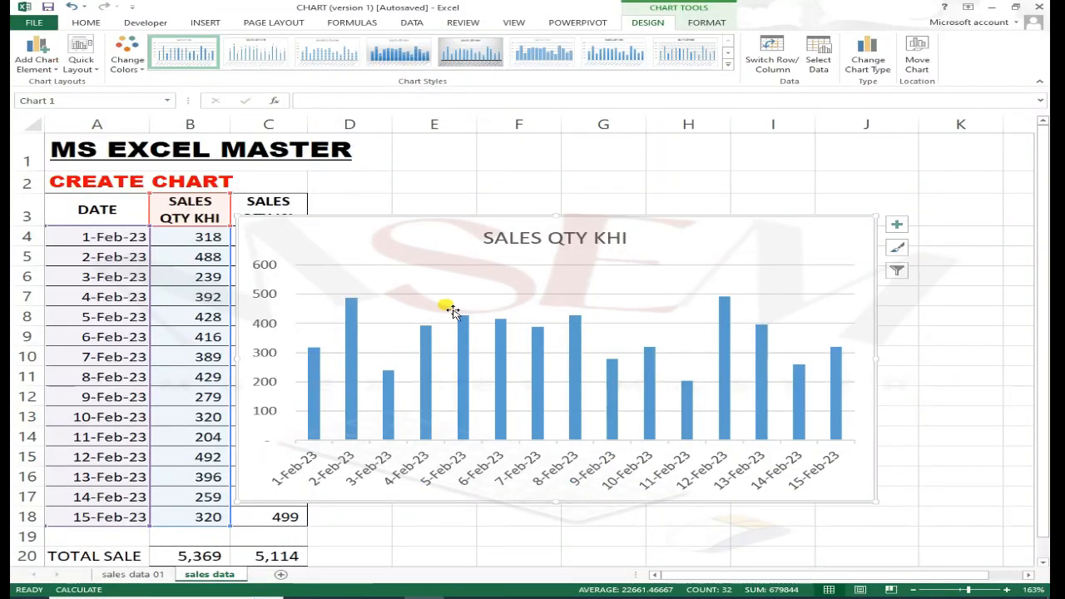
Step: Move the SALES QTY KHI chart up beside the table and shrink it to end at about row 8
mouse_move(672, 247)
mouse_down()
mouse_move(730, 180)
mouse_move(773, 186)
mouse_move(754, 195)
mouse_up()
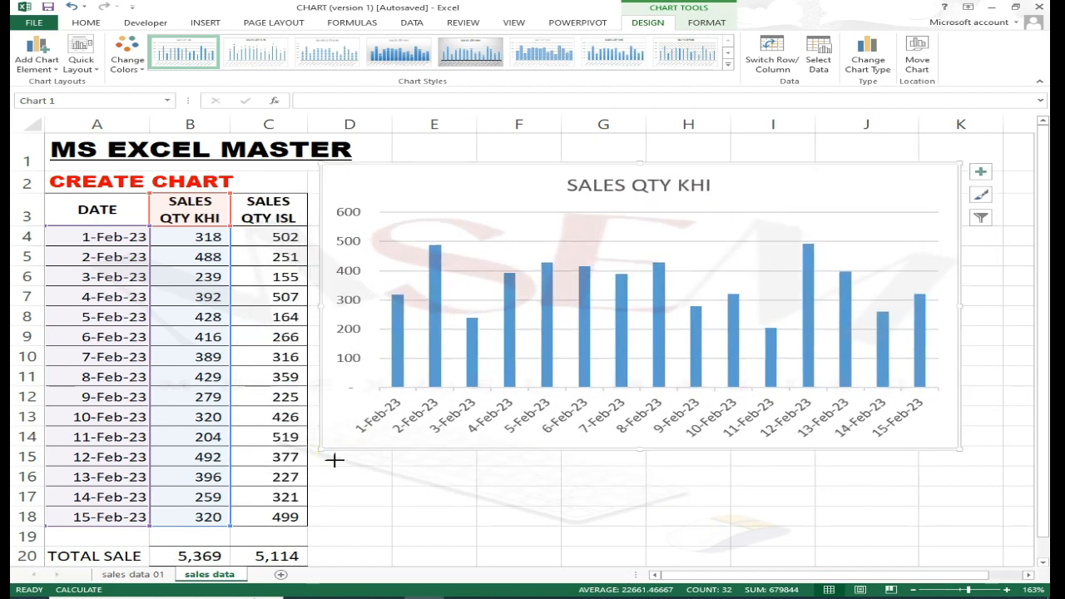
drag(334, 460, 395, 348)
drag(777, 195, 762, 163)
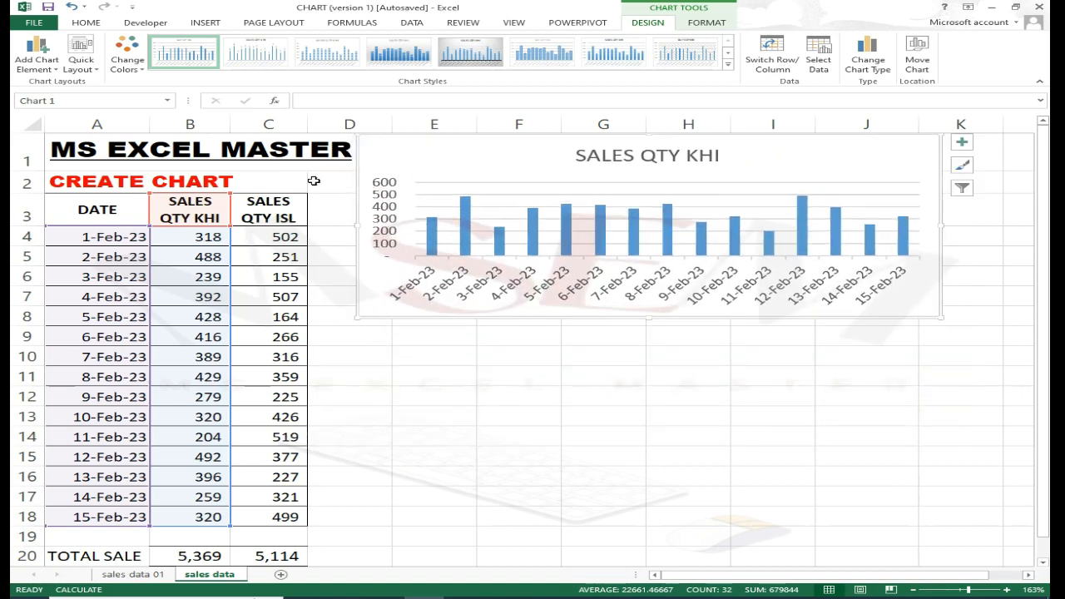
Step: Reduce the font size of the A1 title and fit the chart beside the table across columns D to K
click(75, 160)
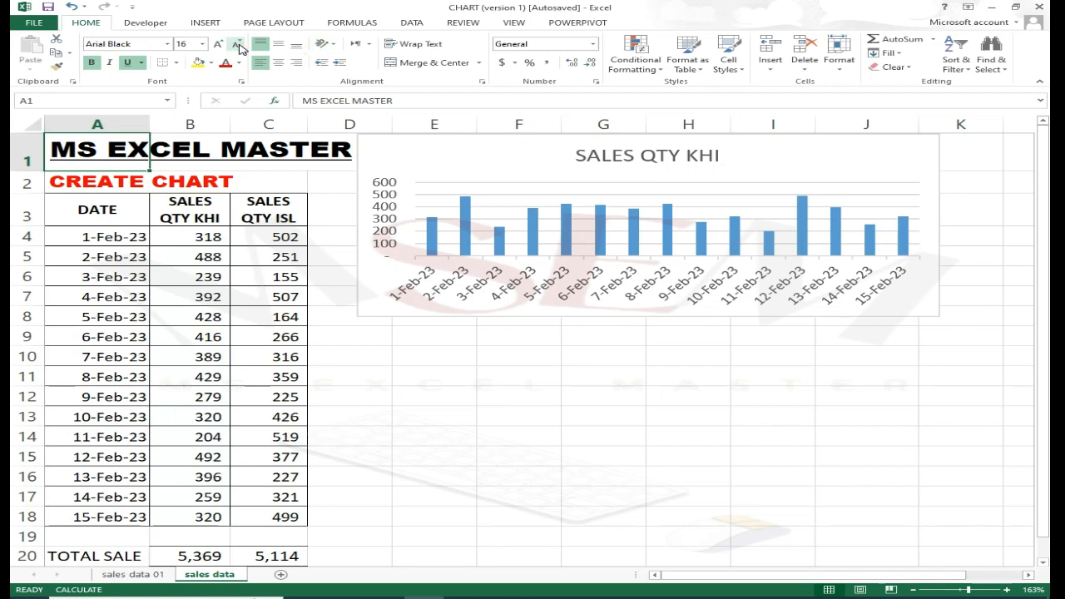
click(238, 46)
drag(431, 152, 386, 142)
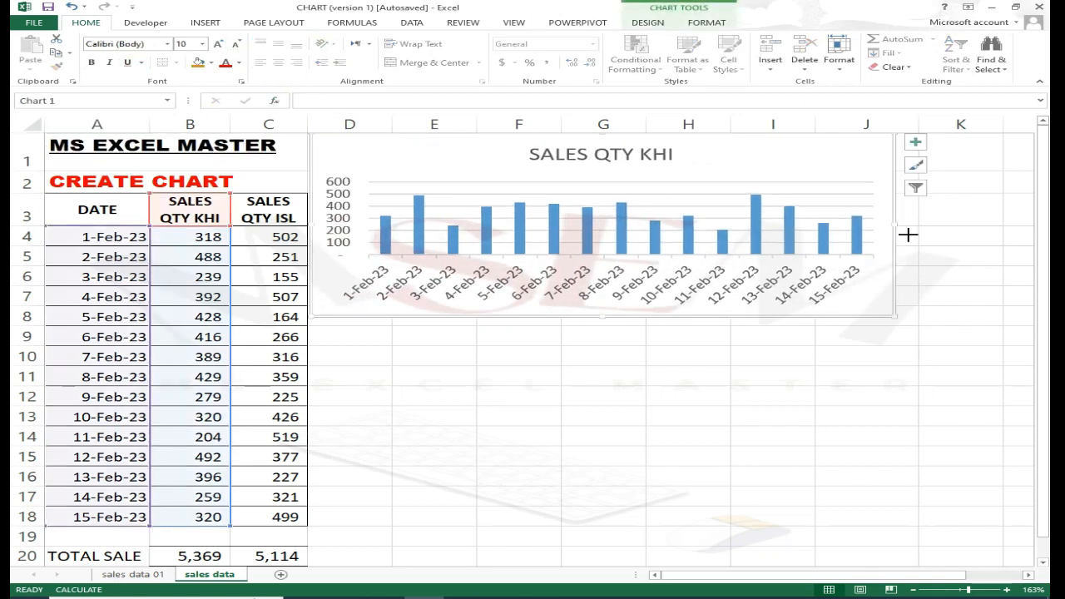
drag(908, 235, 1017, 239)
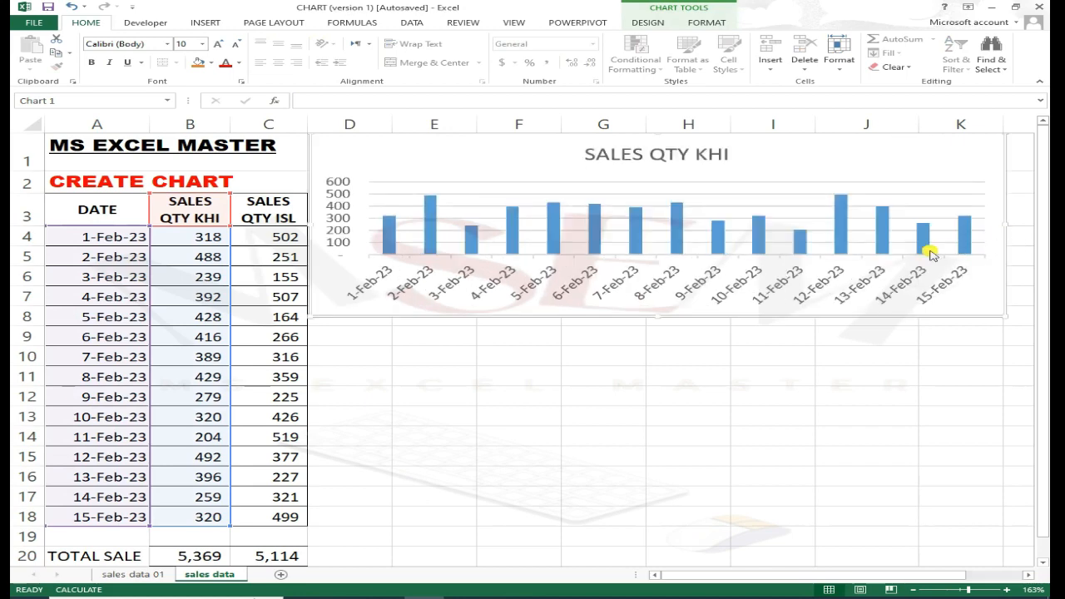
click(670, 360)
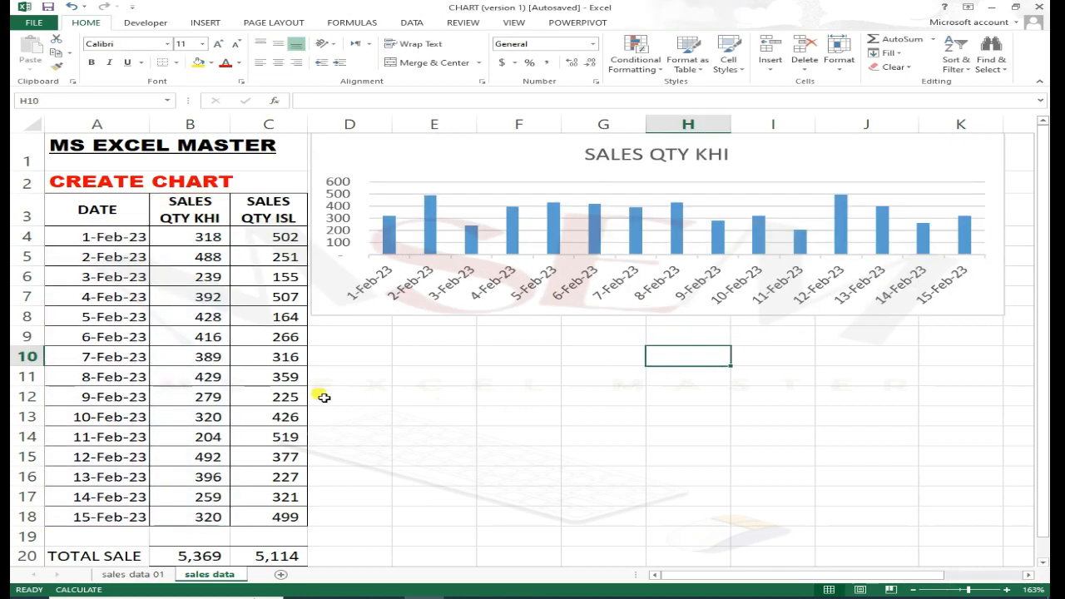
scroll(774, 491, down, 2)
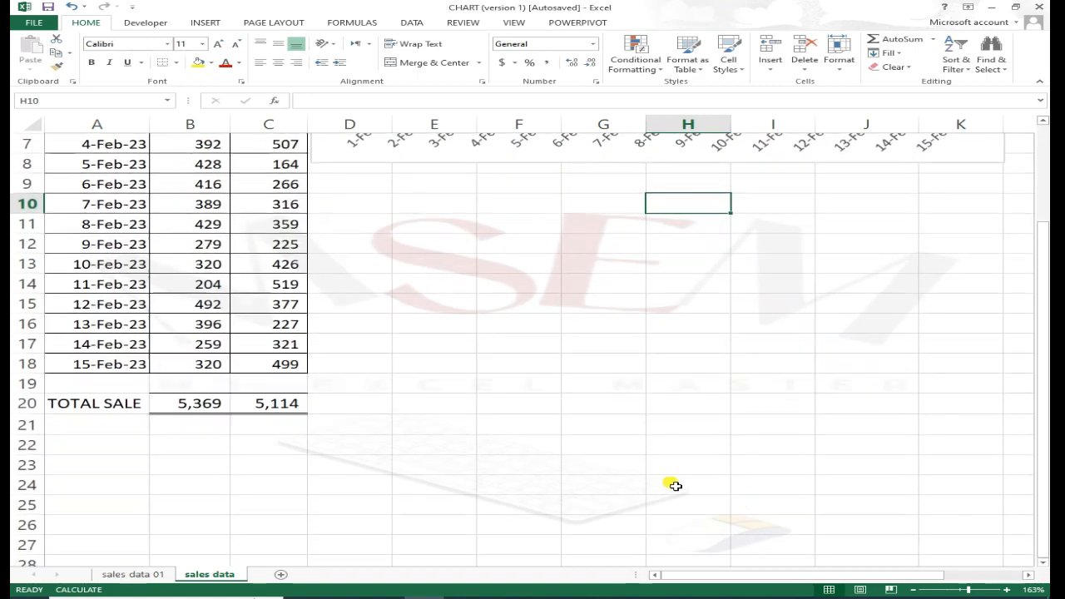
scroll(670, 485, up, 2)
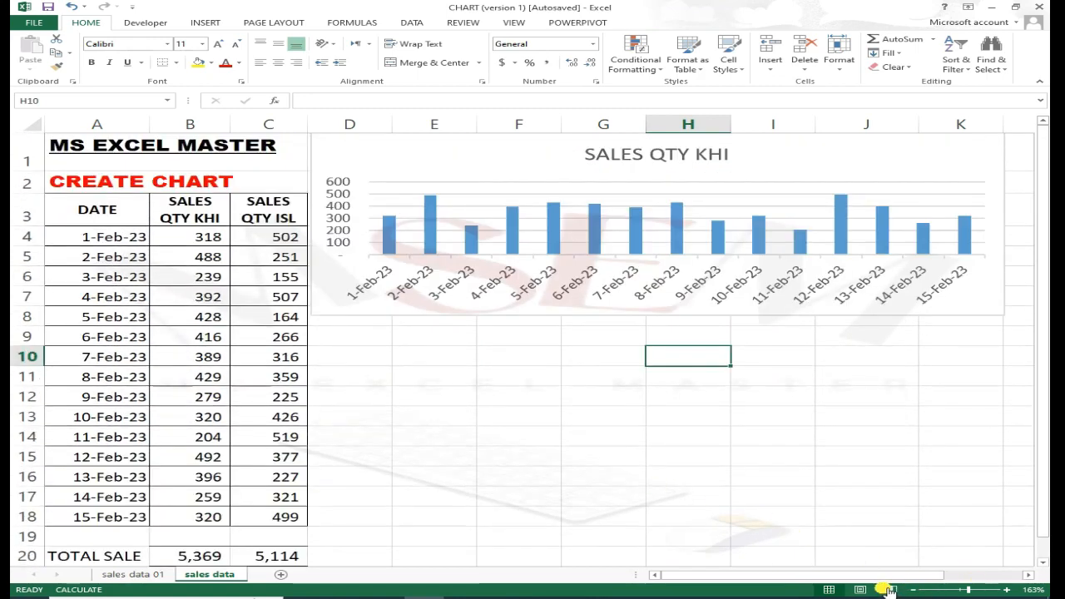
click(848, 587)
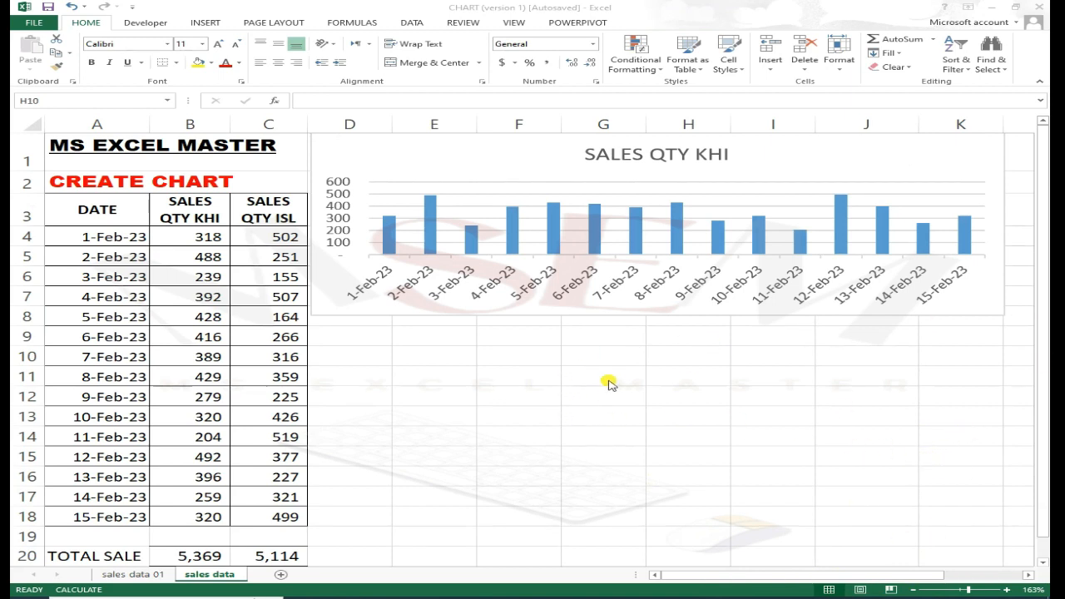
click(664, 384)
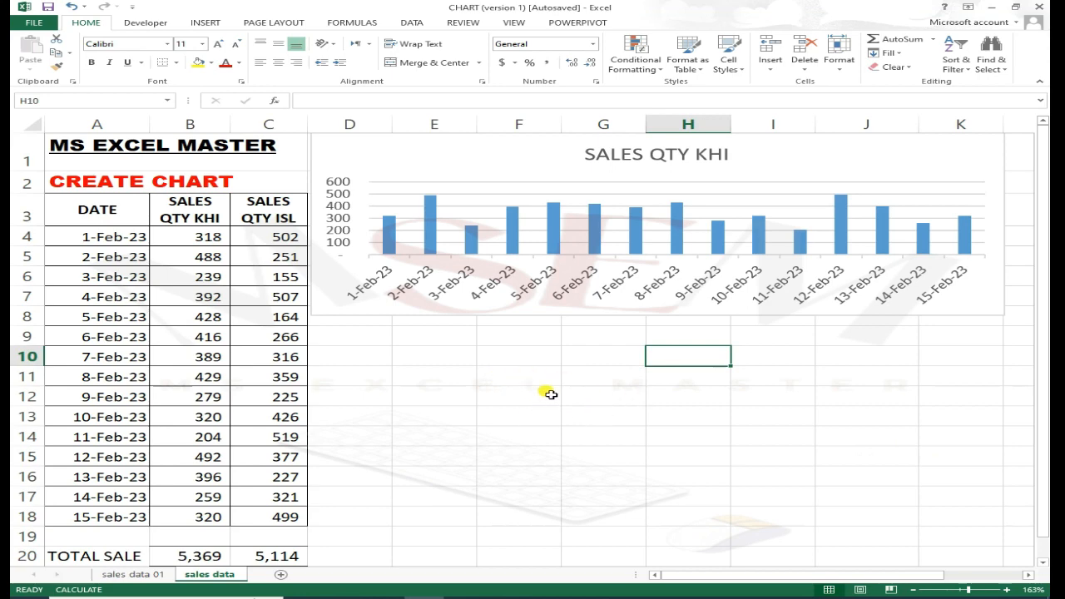
Step: Check both pages of the sheet in the print preview and return to the worksheet
key(ctrl+p)
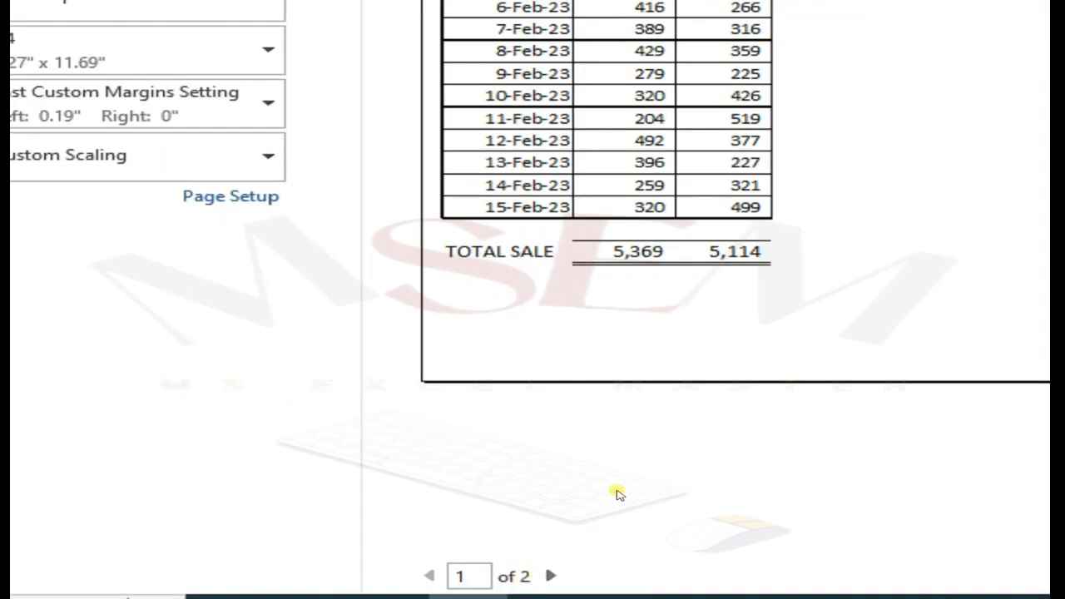
click(552, 576)
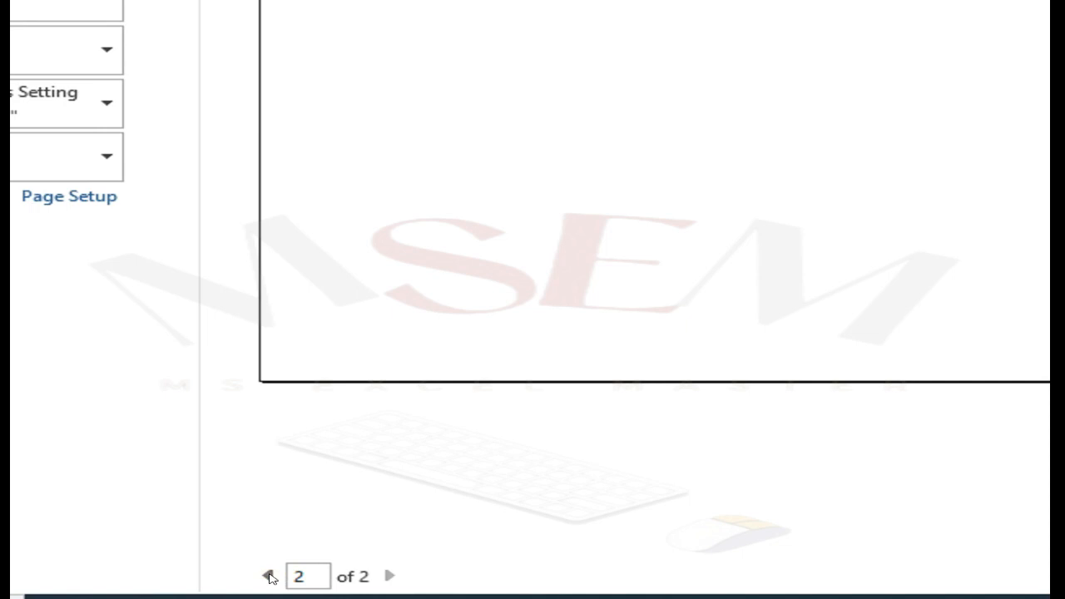
click(270, 578)
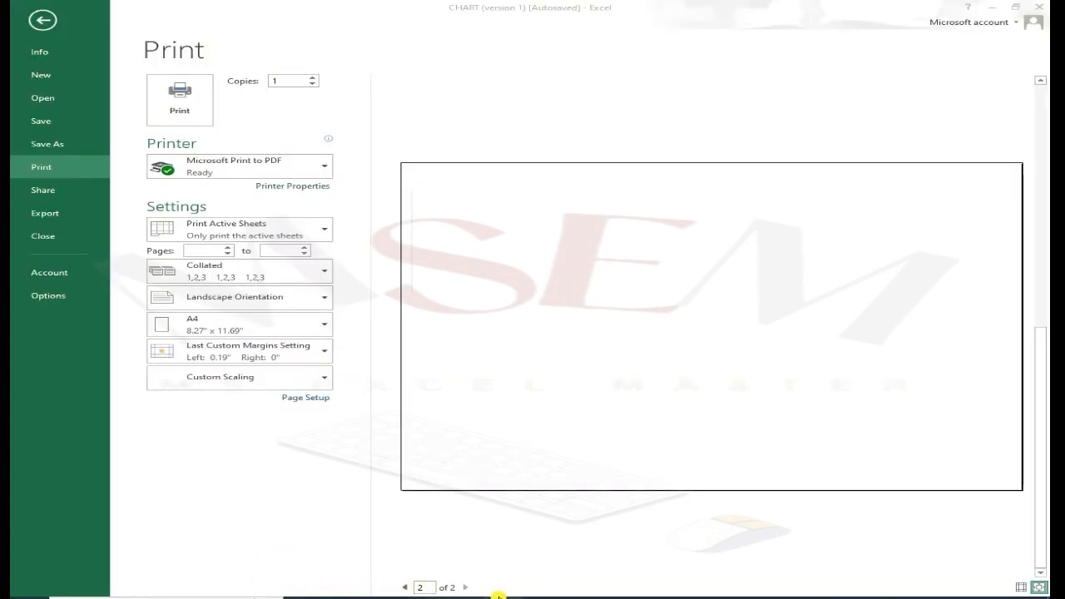
click(408, 588)
click(406, 587)
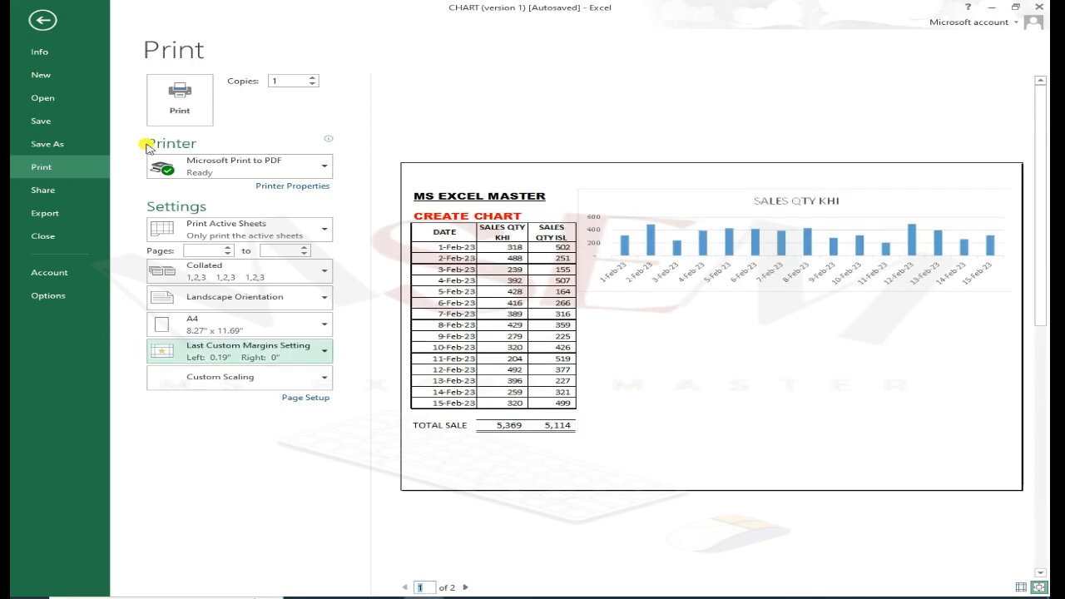
click(43, 19)
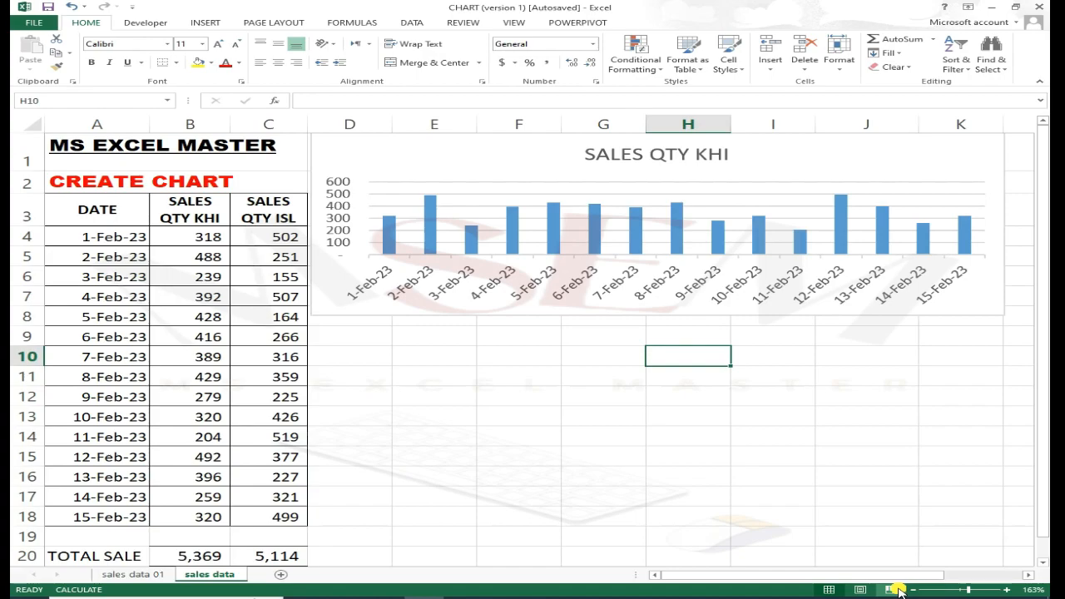
Step: In Page Break Preview, narrow the chart from its right edge to fit within page 1, and return to Normal view
click(897, 590)
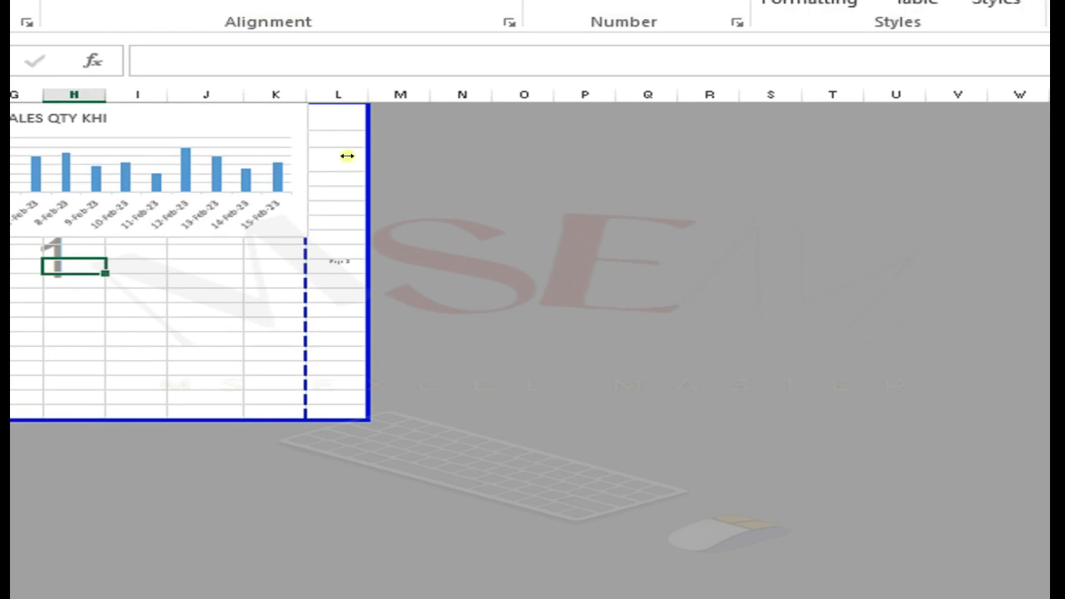
click(304, 170)
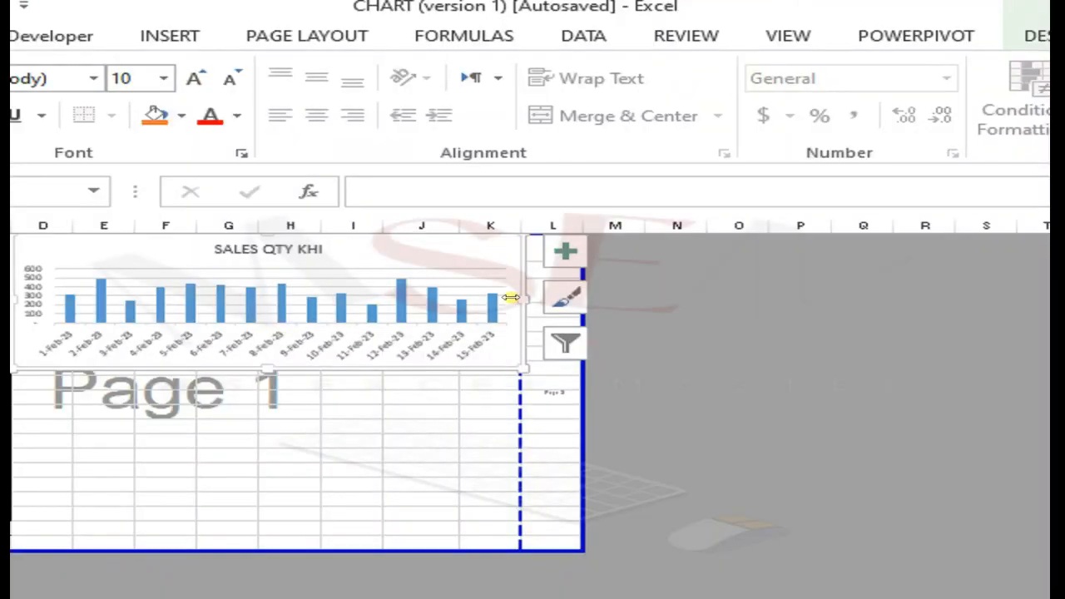
drag(315, 165, 298, 155)
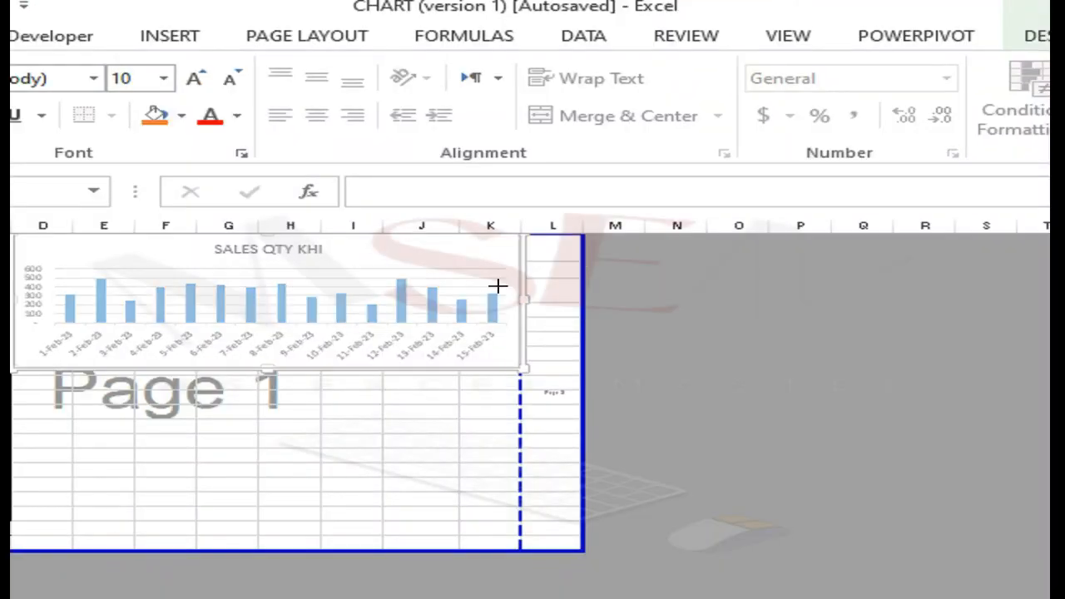
drag(497, 286, 516, 301)
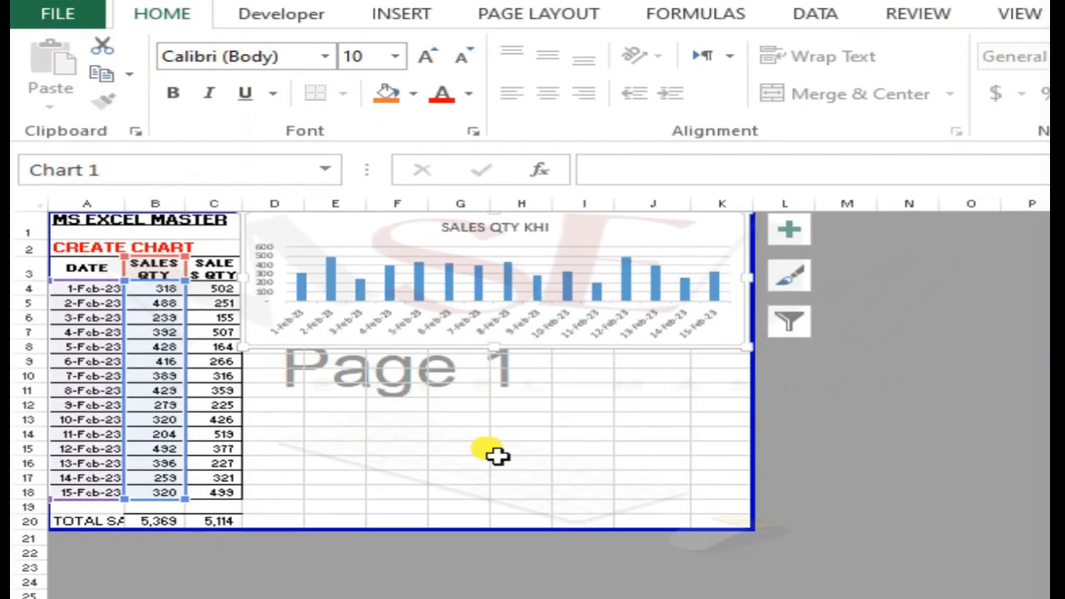
click(828, 590)
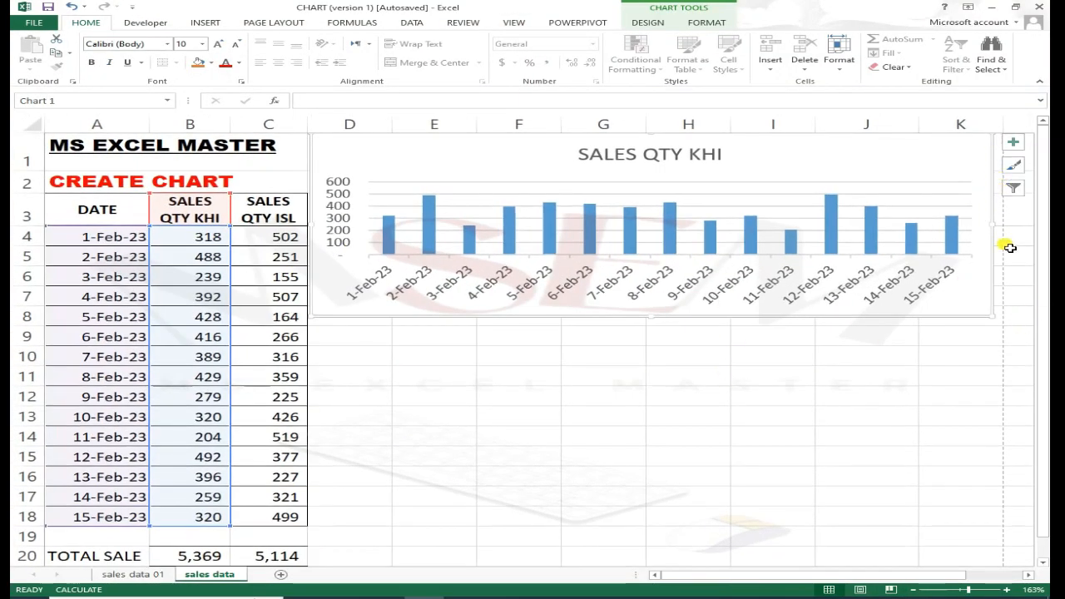
Step: Nudge the SALES QTY KHI chart slightly to the right and check the page-break lines around the sheet
drag(830, 159, 833, 160)
click(638, 358)
scroll(678, 386, down, 2)
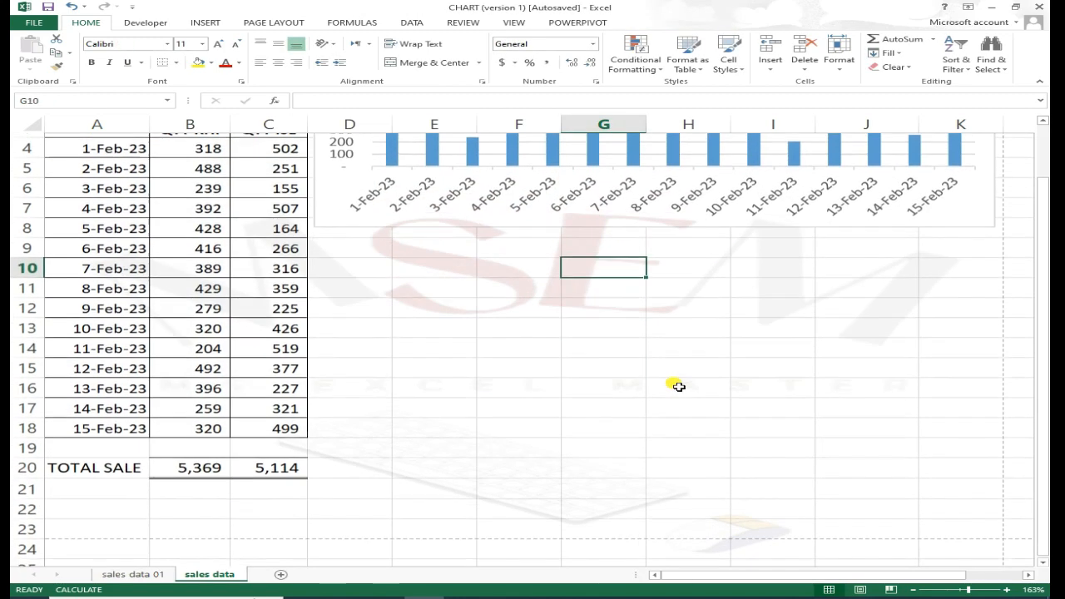
scroll(678, 386, down, 2)
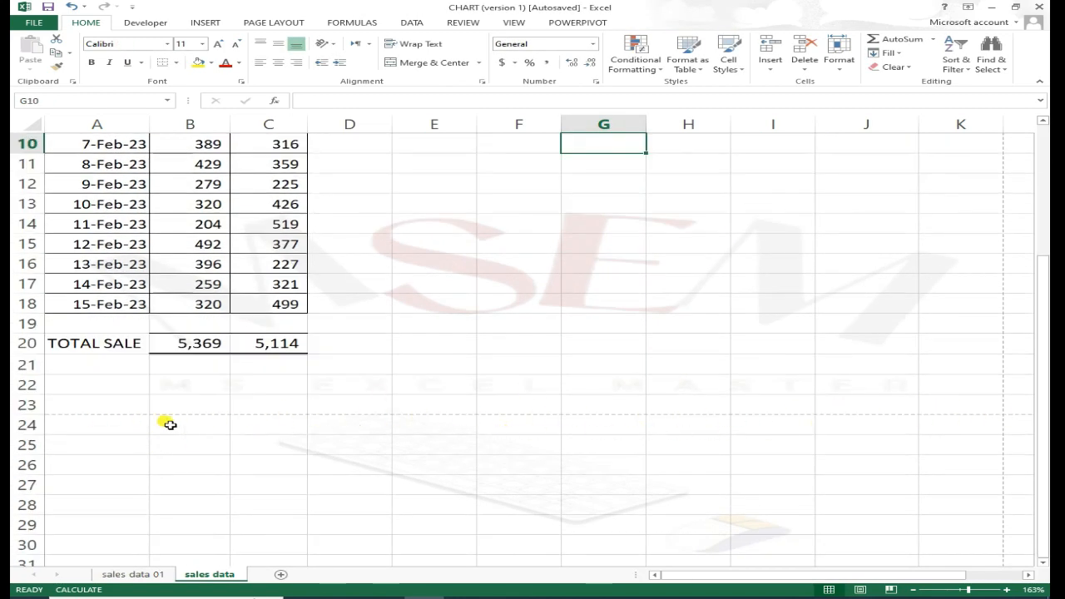
scroll(882, 412, up, 3)
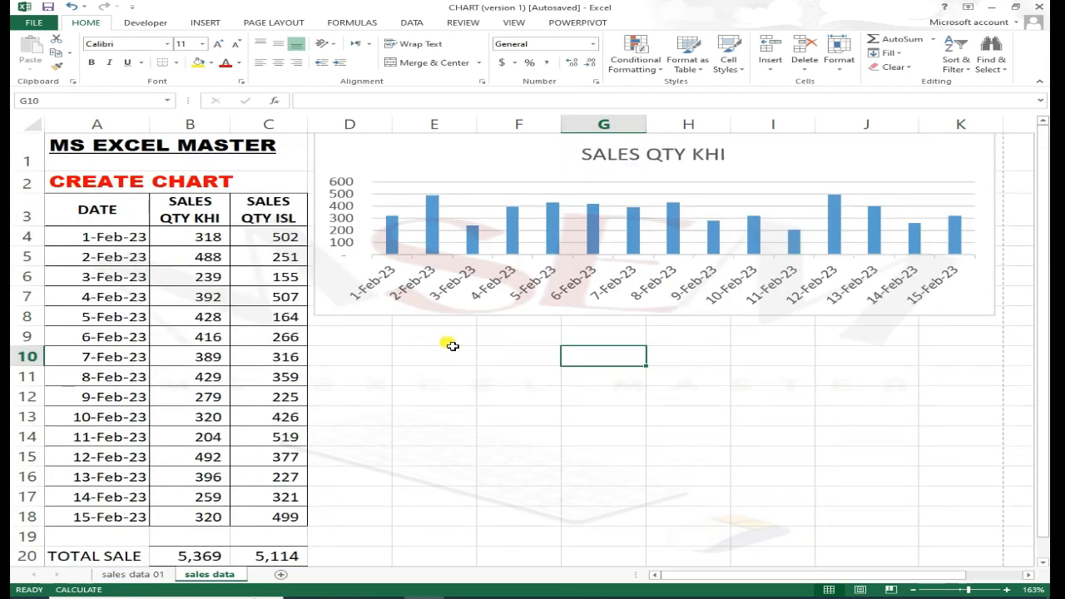
Step: Insert a 2-D clustered column chart from the dates in A3:A18 and the SALES QTY ISL data in C3:C18
click(450, 343)
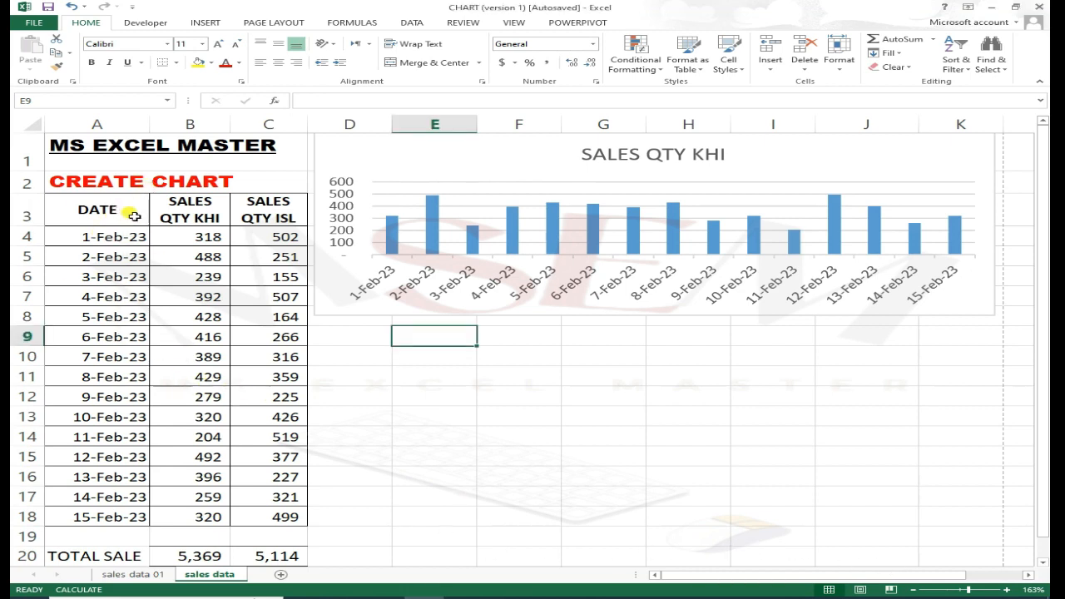
drag(133, 215, 121, 517)
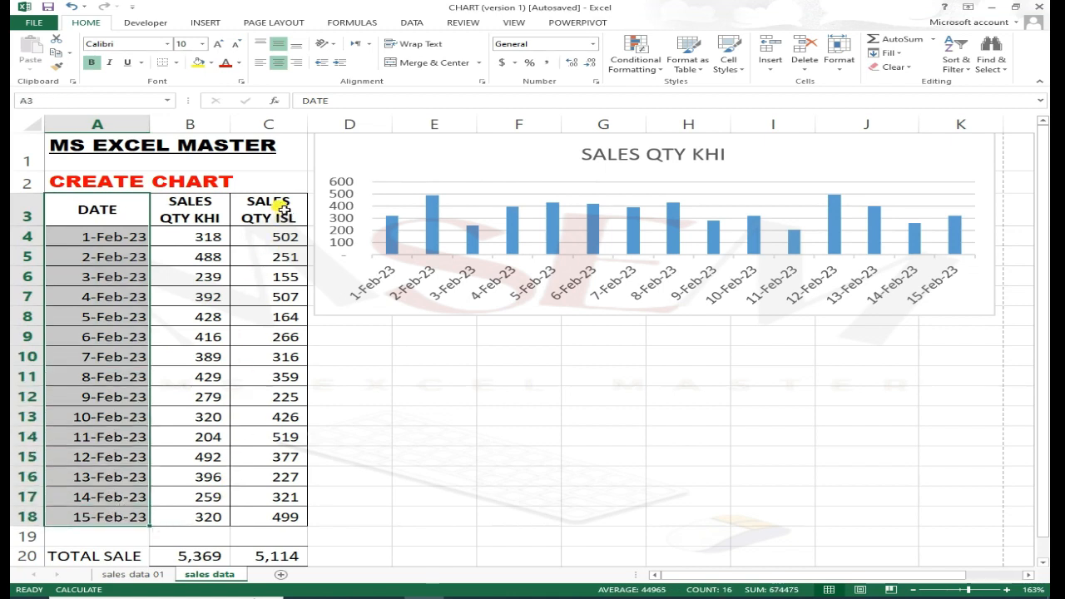
drag(283, 210, 284, 517)
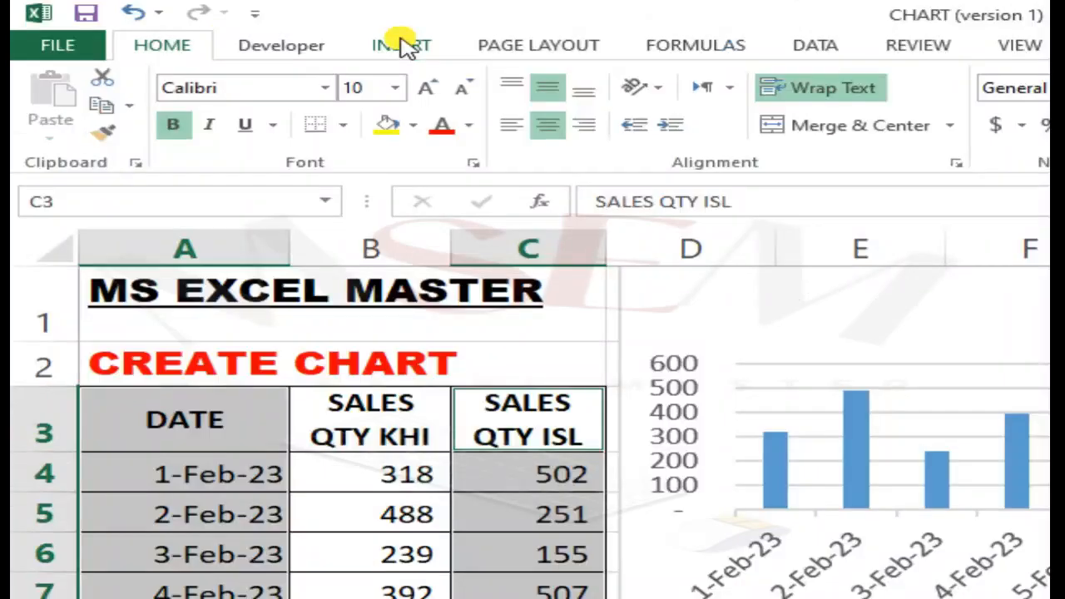
click(205, 22)
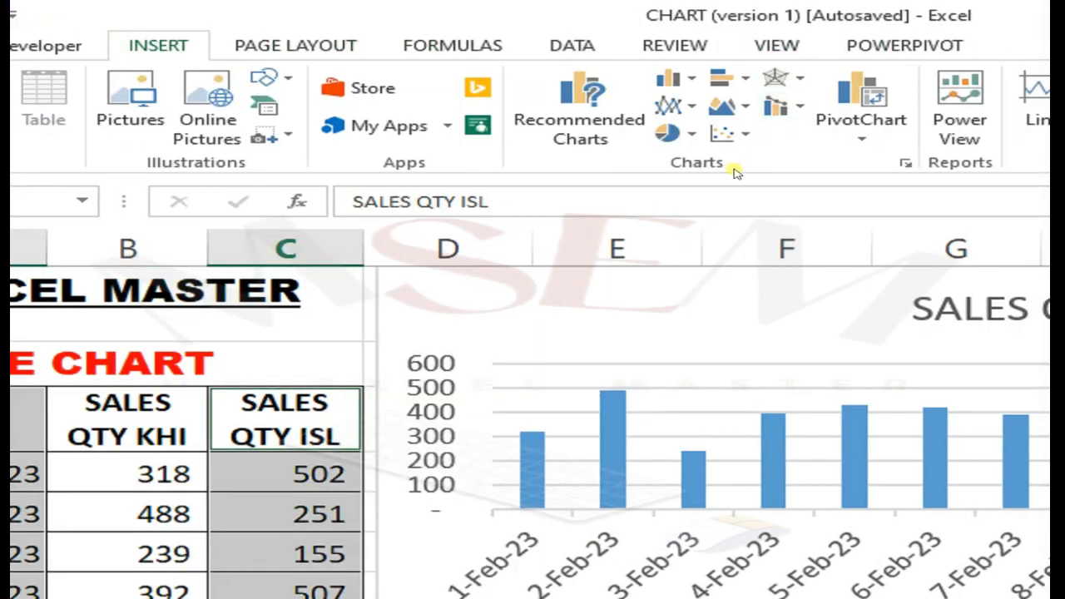
click(604, 138)
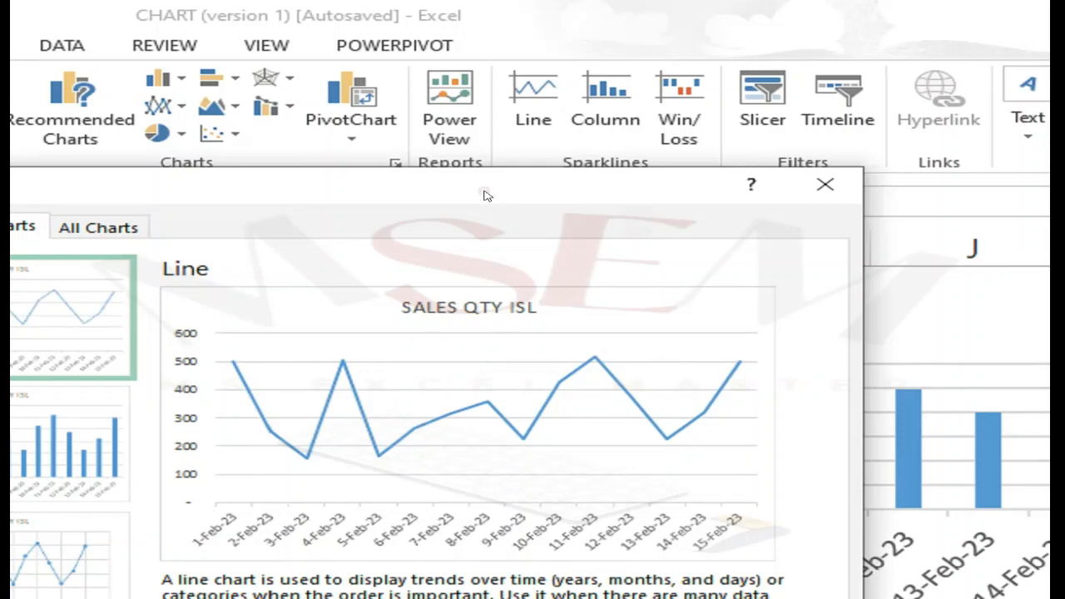
click(826, 185)
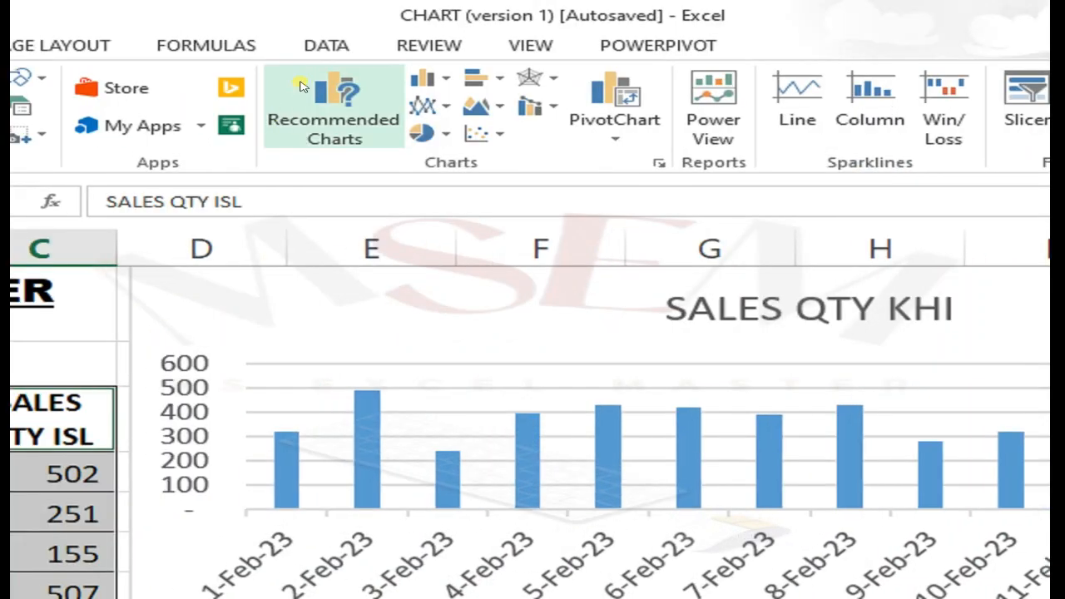
click(441, 80)
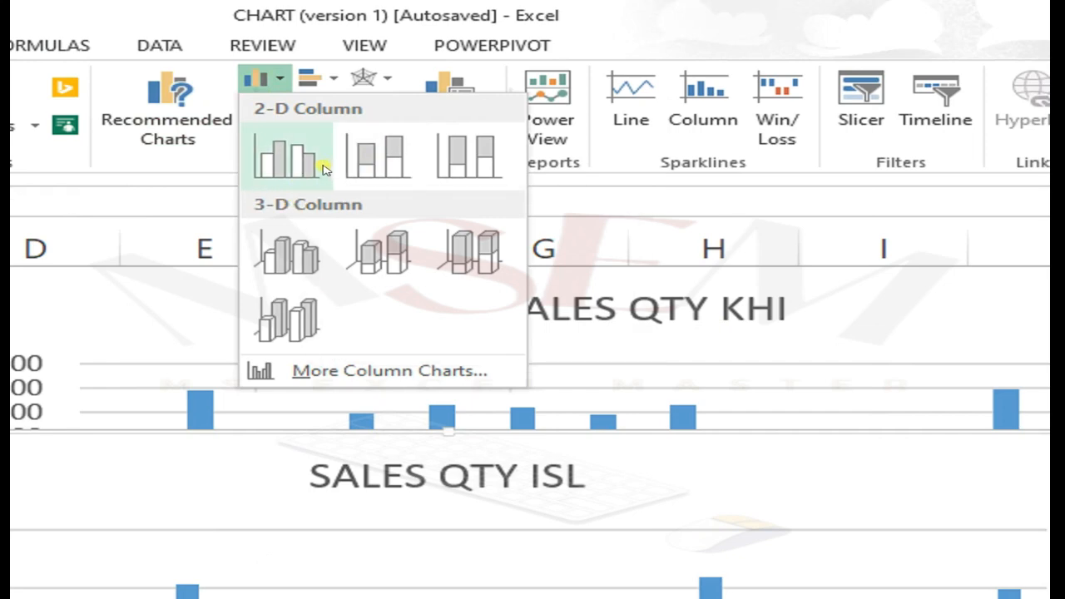
click(323, 166)
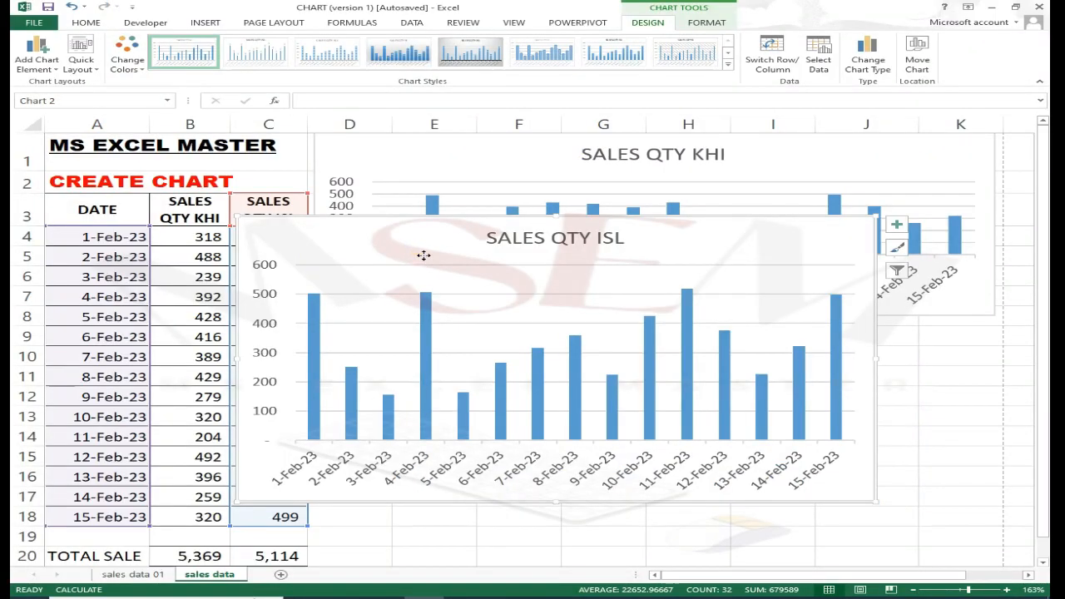
Step: Shrink the SALES QTY ISL chart, place it directly beneath the SALES QTY KHI chart, and widen it across columns D to K
drag(424, 254, 442, 229)
drag(262, 480, 448, 375)
drag(584, 216, 457, 341)
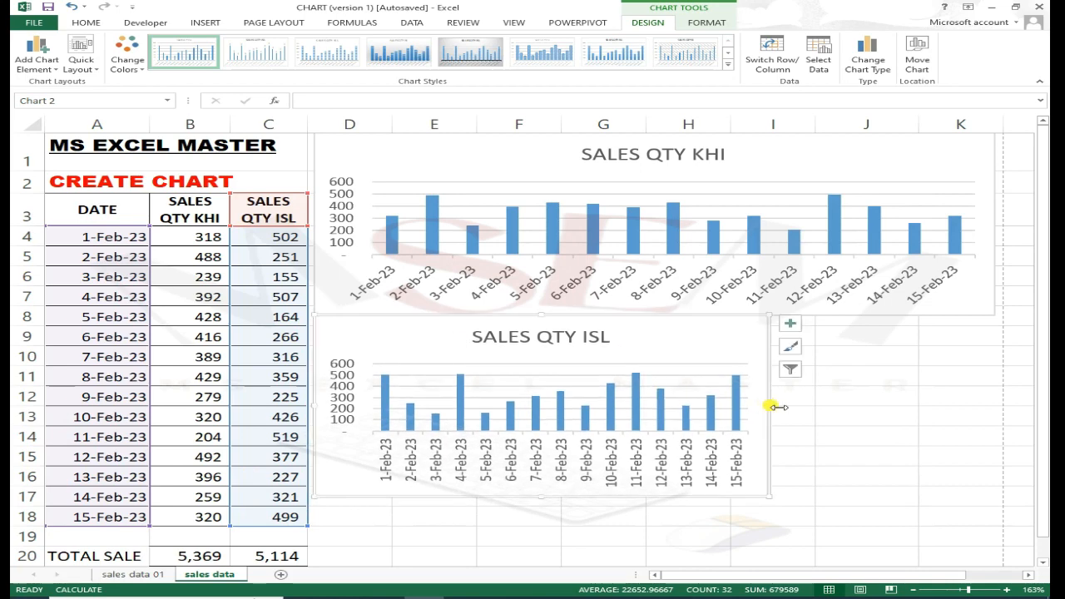
drag(770, 406, 1006, 411)
scroll(548, 487, down, 1)
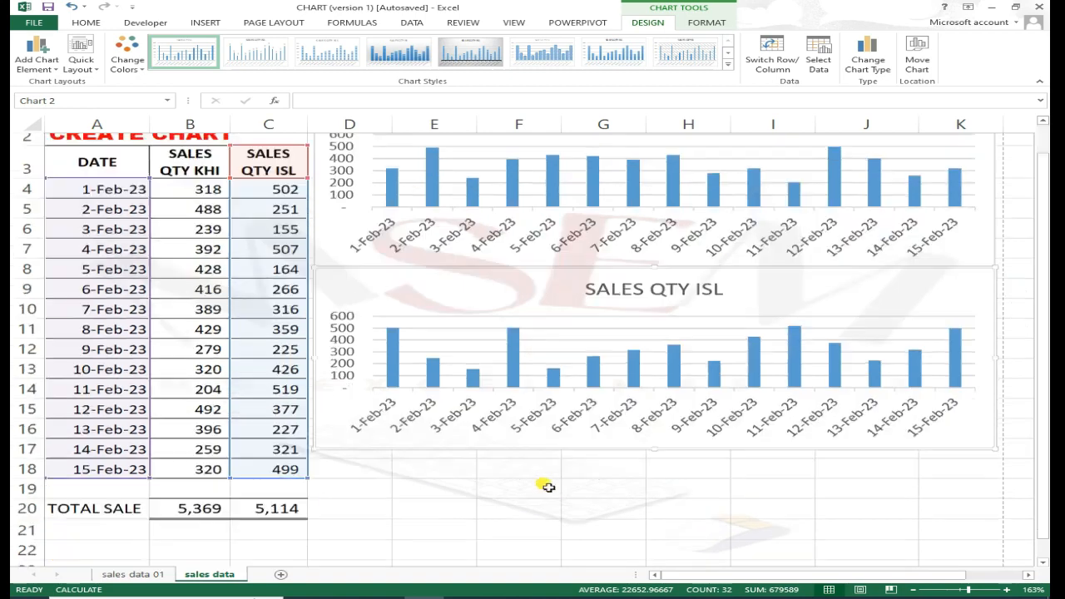
scroll(471, 407, down, 2)
scroll(743, 386, up, 2)
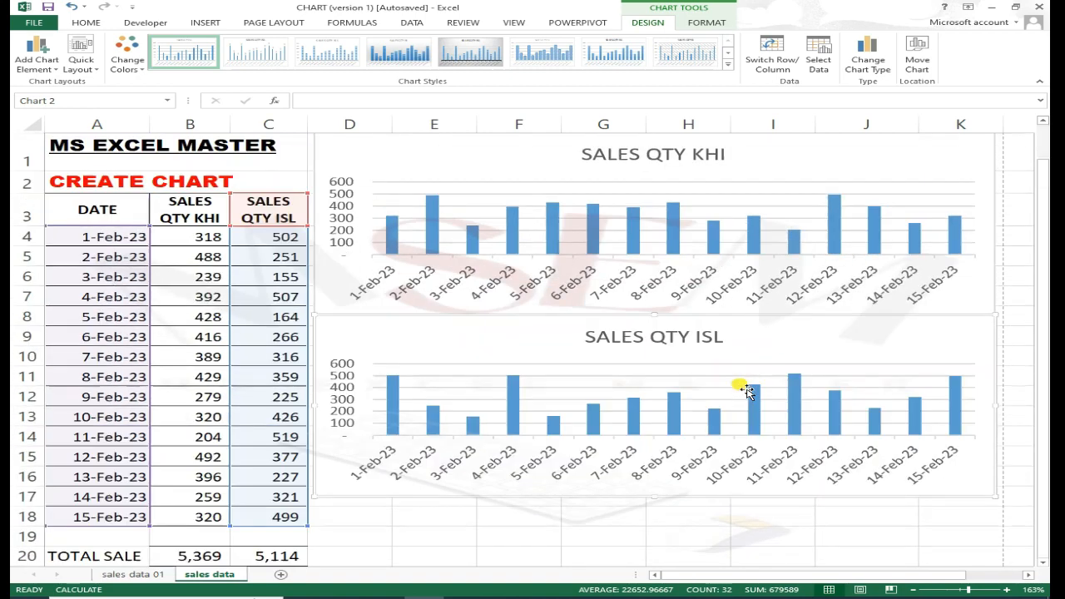
Step: Move the SALES QTY ISL chart down to row 10, then reduce the SALES QTY KHI chart to end at column J and row 5
drag(769, 348, 765, 385)
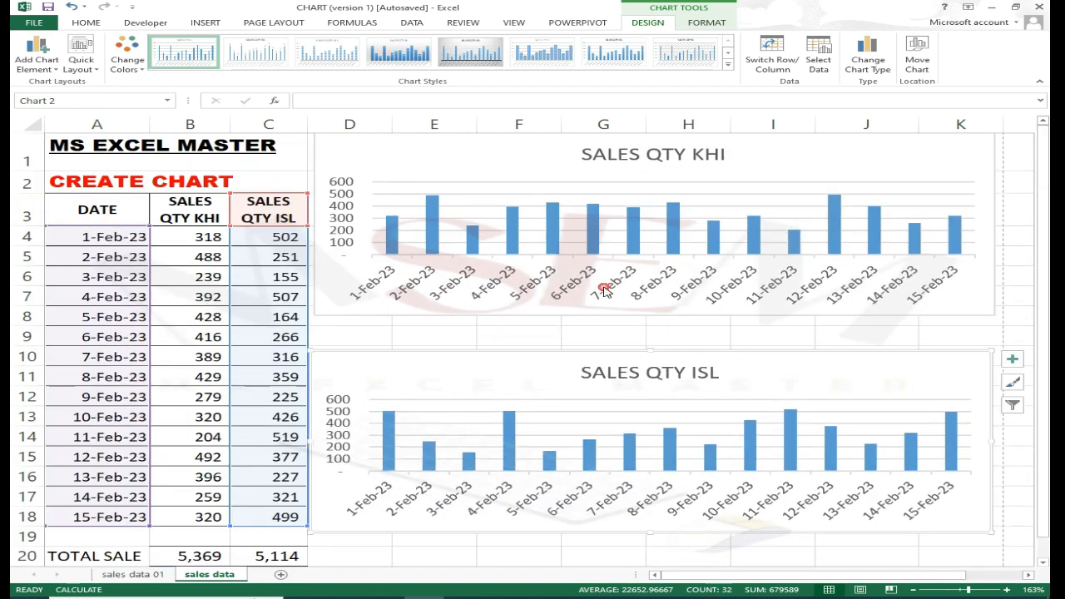
click(502, 176)
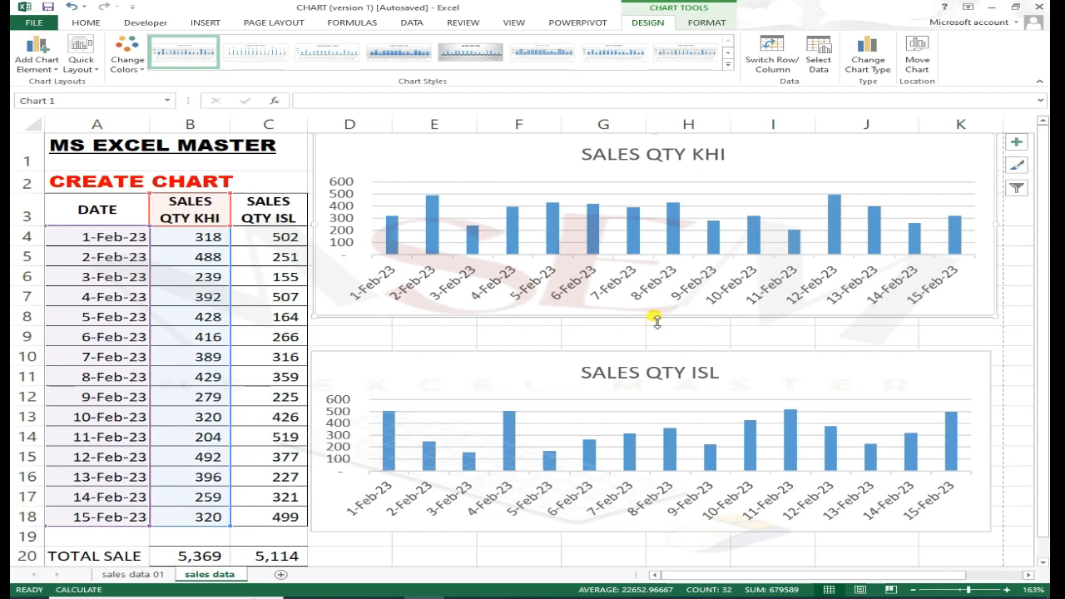
drag(316, 319, 391, 294)
drag(793, 162, 729, 162)
drag(627, 303, 628, 293)
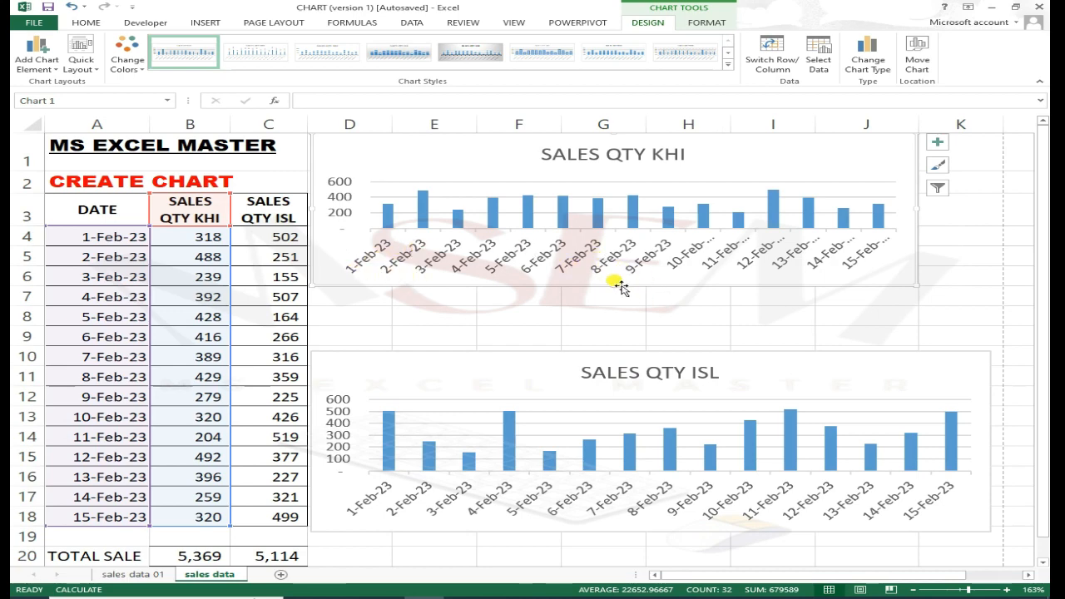
drag(626, 292, 619, 263)
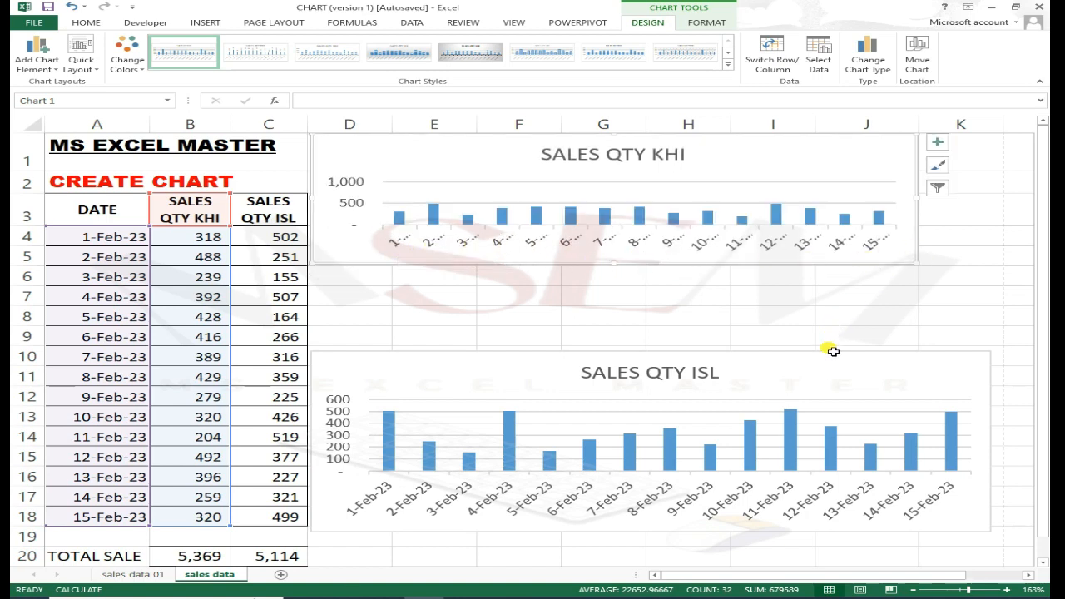
Step: Move the SALES QTY ISL chart up against the Karachi chart and shorten it to end at row 12
drag(833, 351, 835, 286)
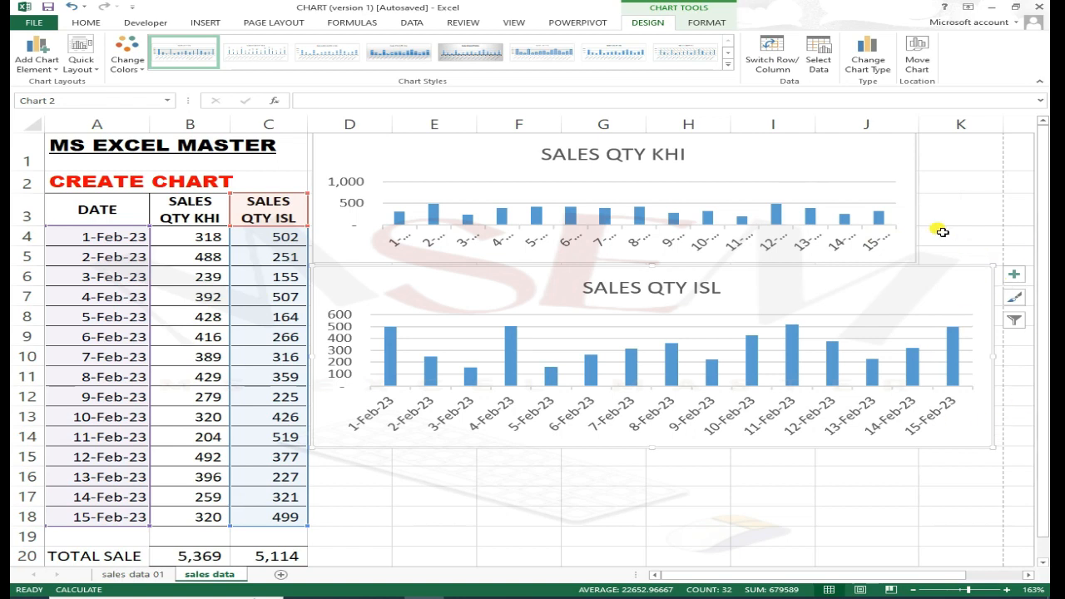
click(903, 179)
click(926, 295)
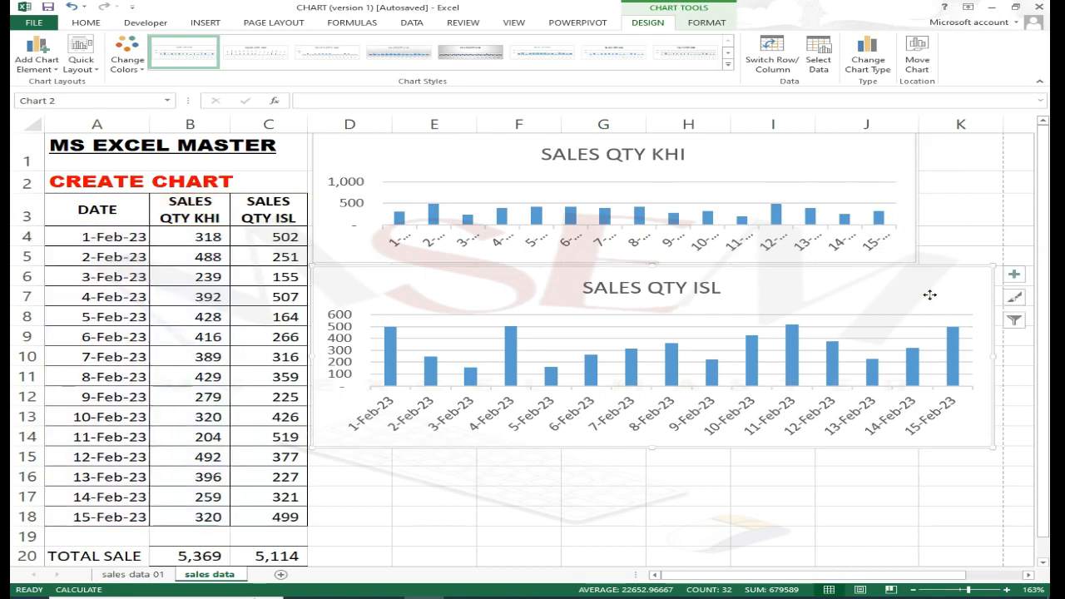
drag(657, 450, 657, 399)
drag(906, 295, 904, 295)
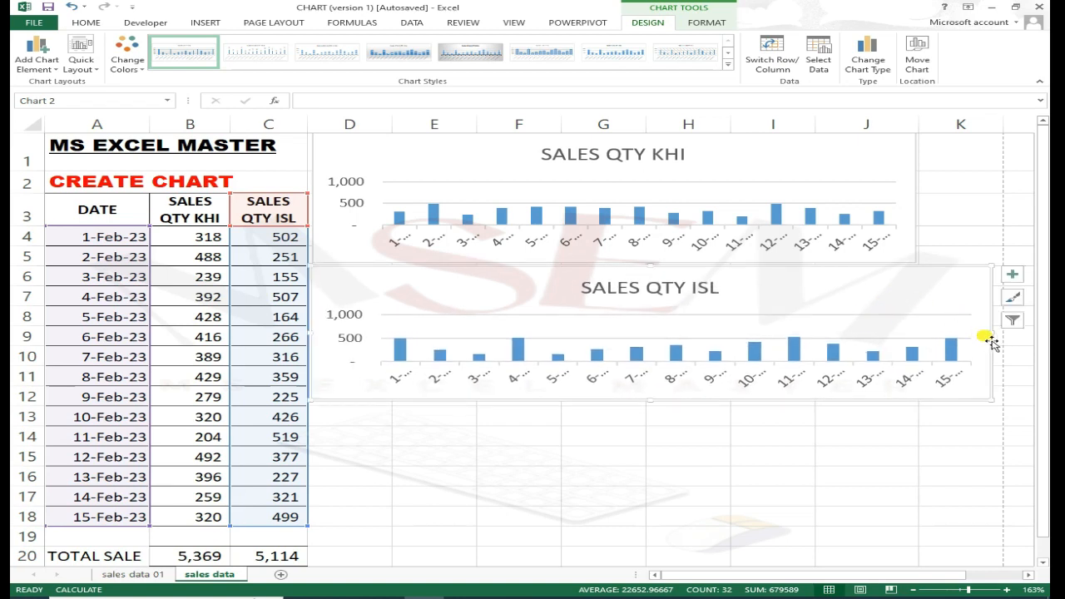
Step: Widen the SALES QTY KHI chart into column K to match the width of the Islamabad chart
click(916, 191)
drag(924, 198, 990, 203)
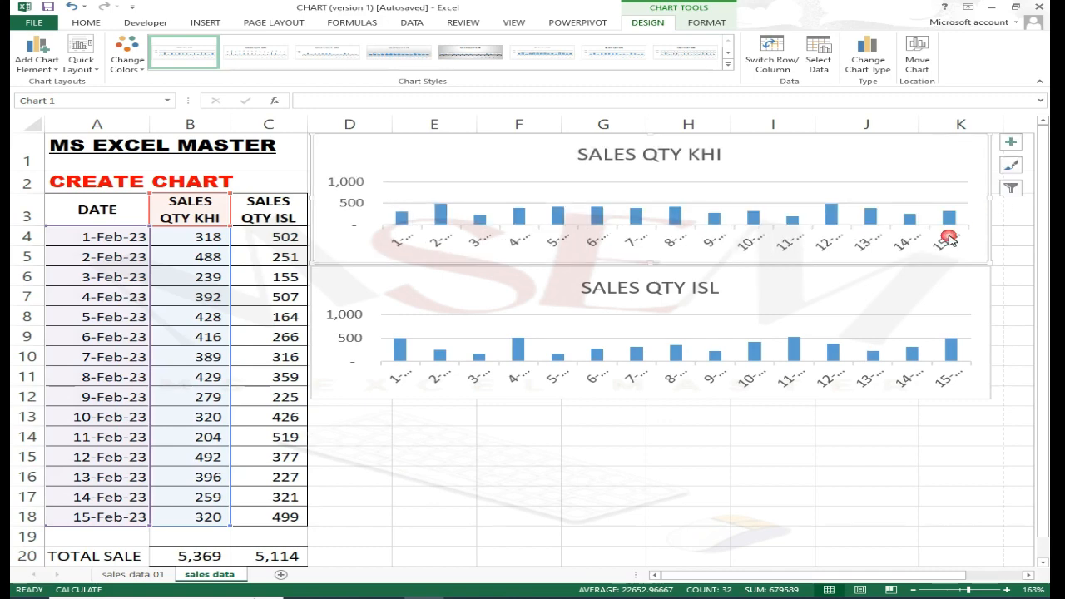
click(878, 496)
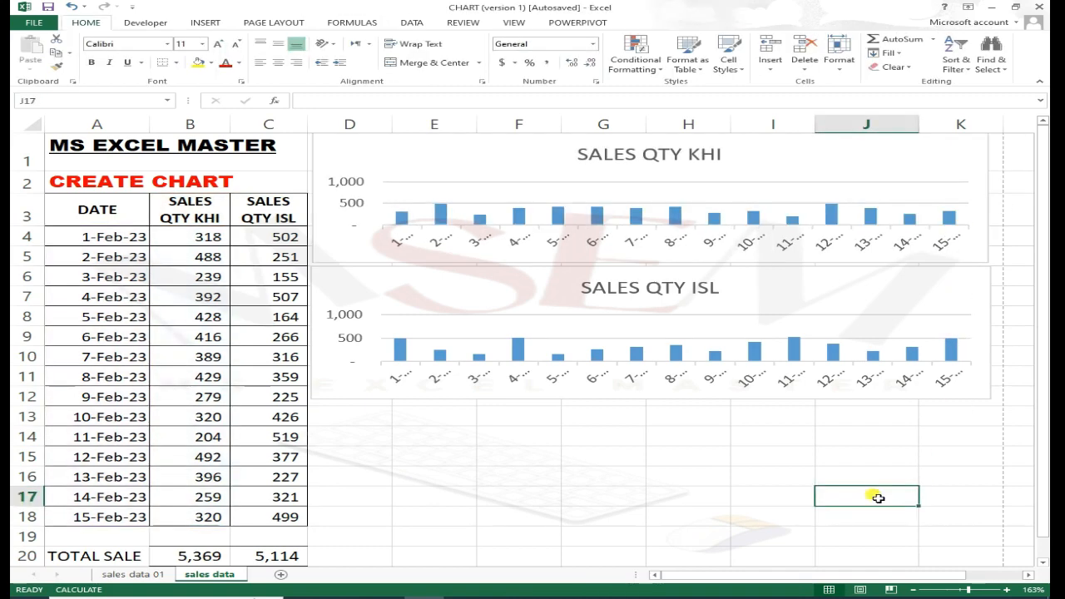
Step: Insert the recommended Line chart comparing SALES QTY KHI and SALES QTY ISL from the table range A3:C18
click(122, 244)
click(93, 209)
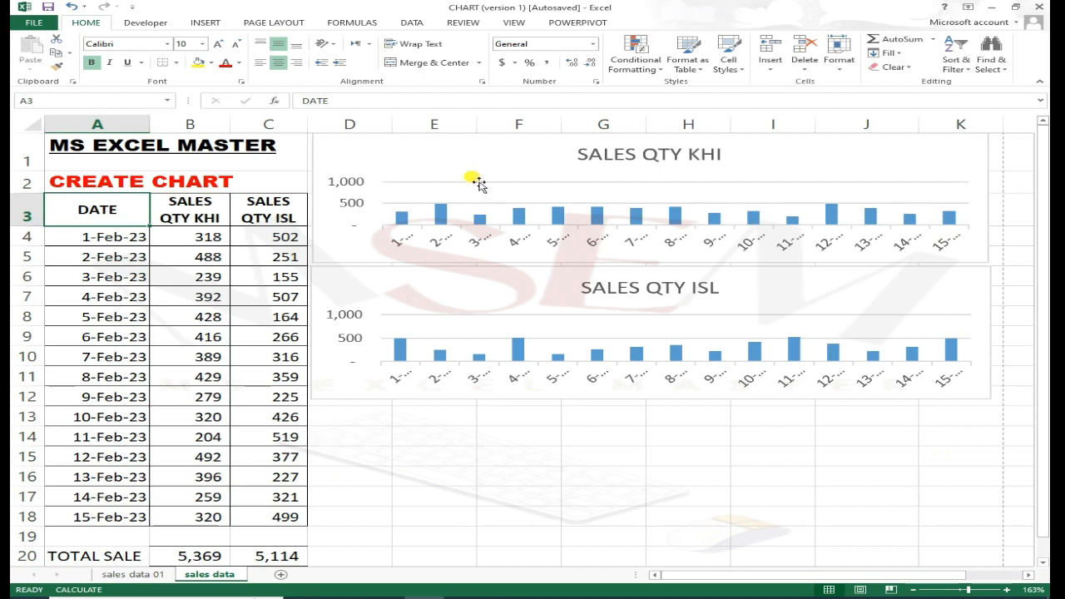
drag(108, 216, 295, 518)
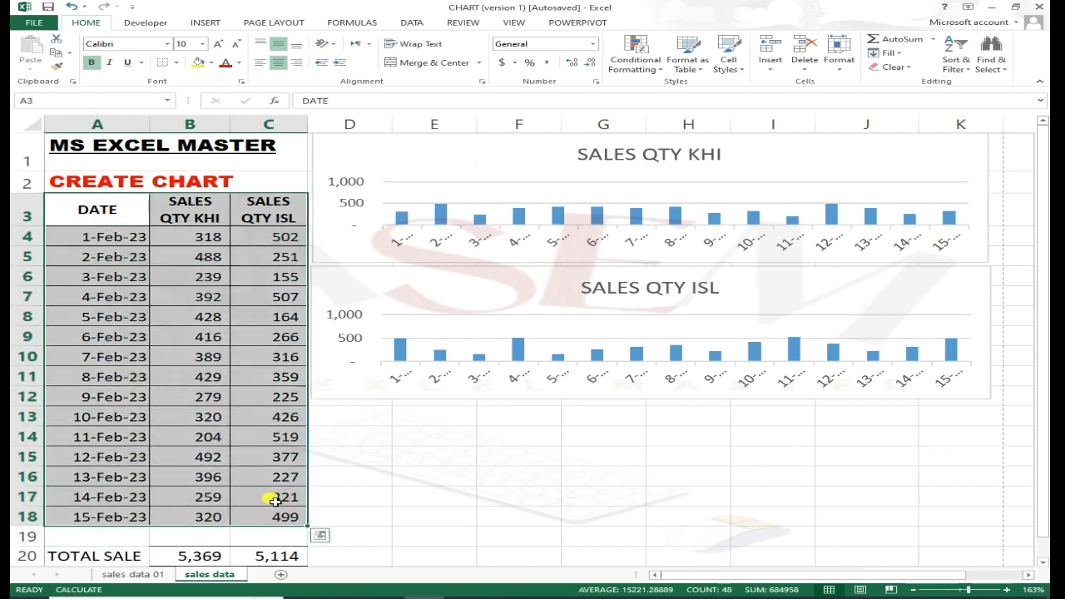
click(204, 23)
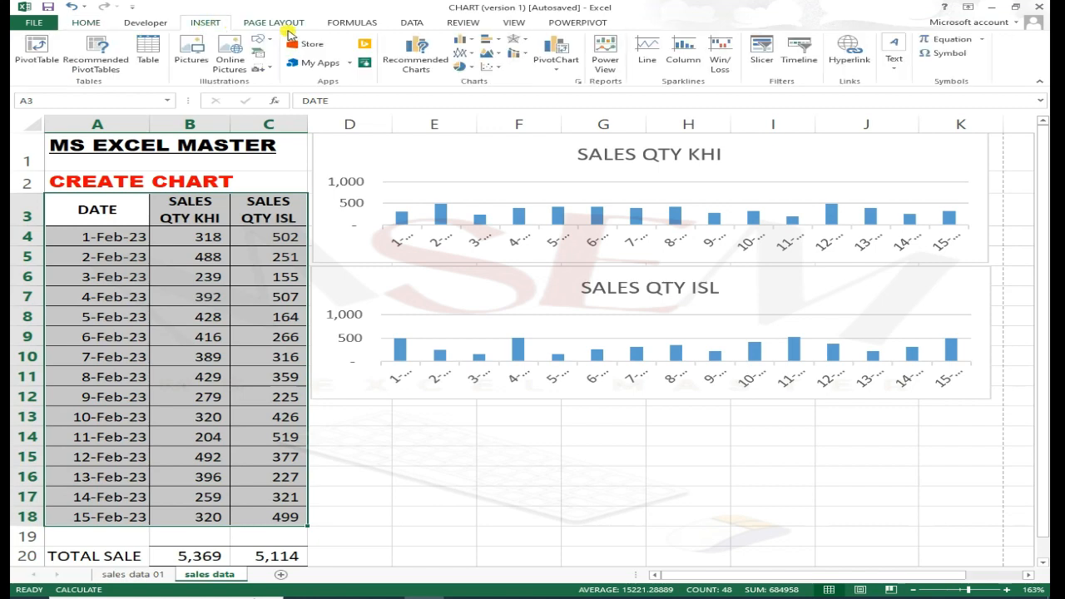
click(441, 71)
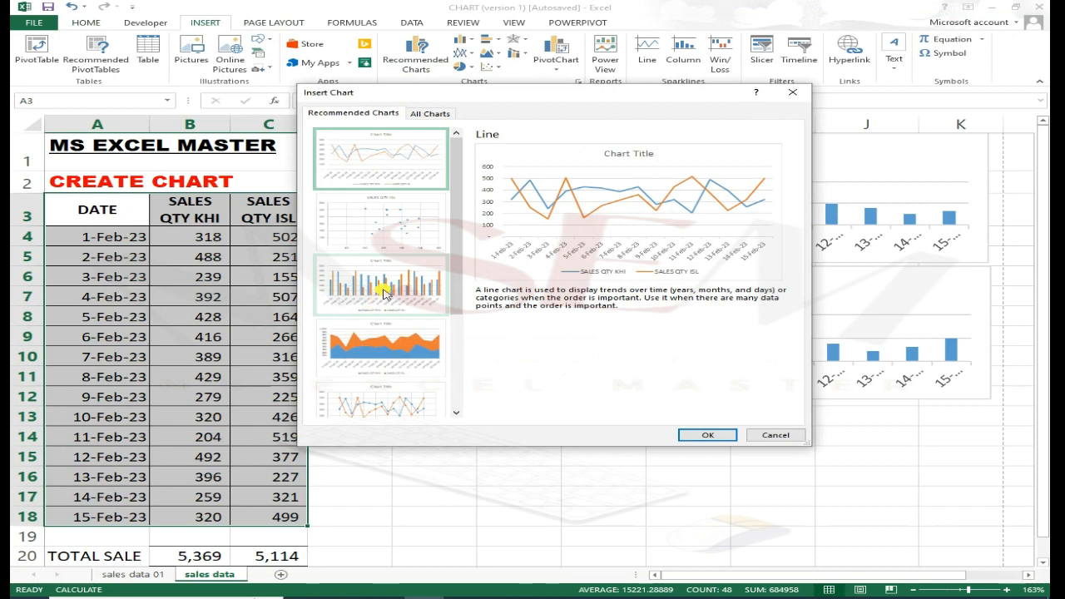
click(408, 224)
click(405, 296)
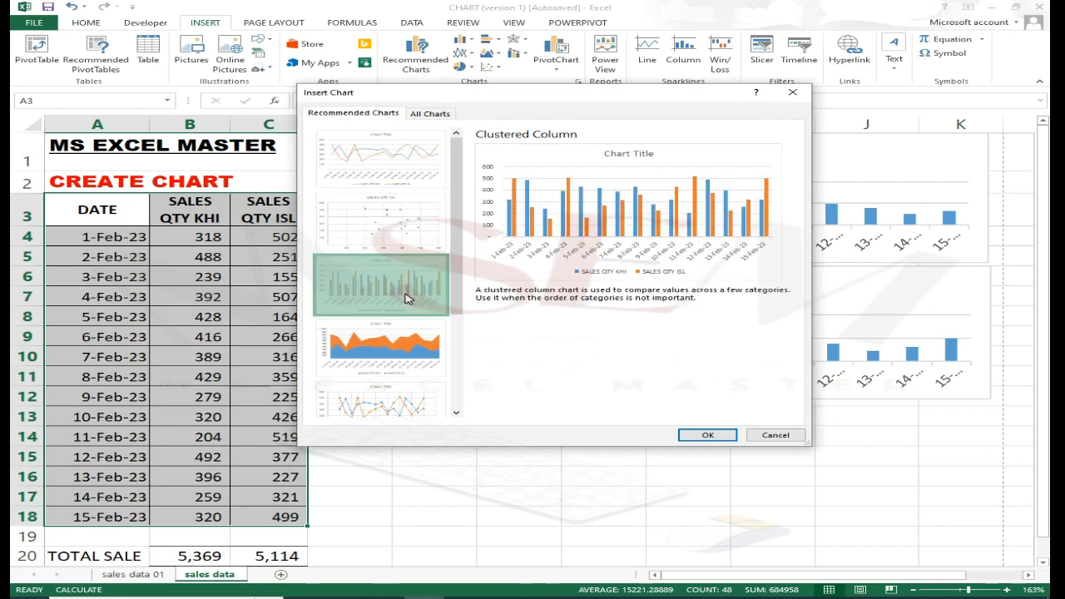
click(393, 164)
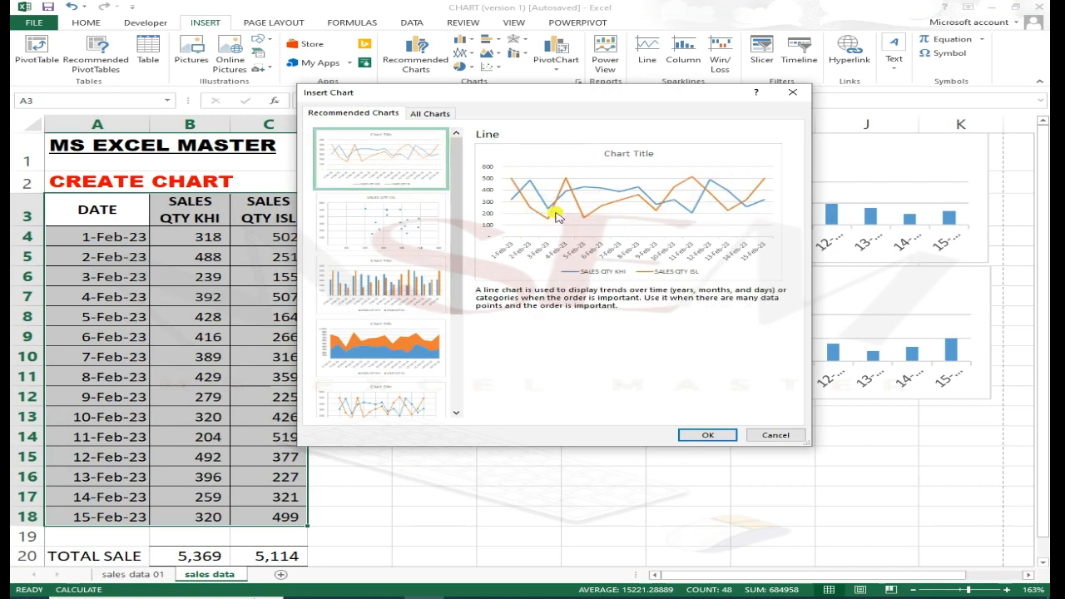
click(708, 434)
Step: Shrink the line chart, place it directly beneath the SALES QTY ISL chart, and widen it across columns D to K
drag(744, 284, 792, 287)
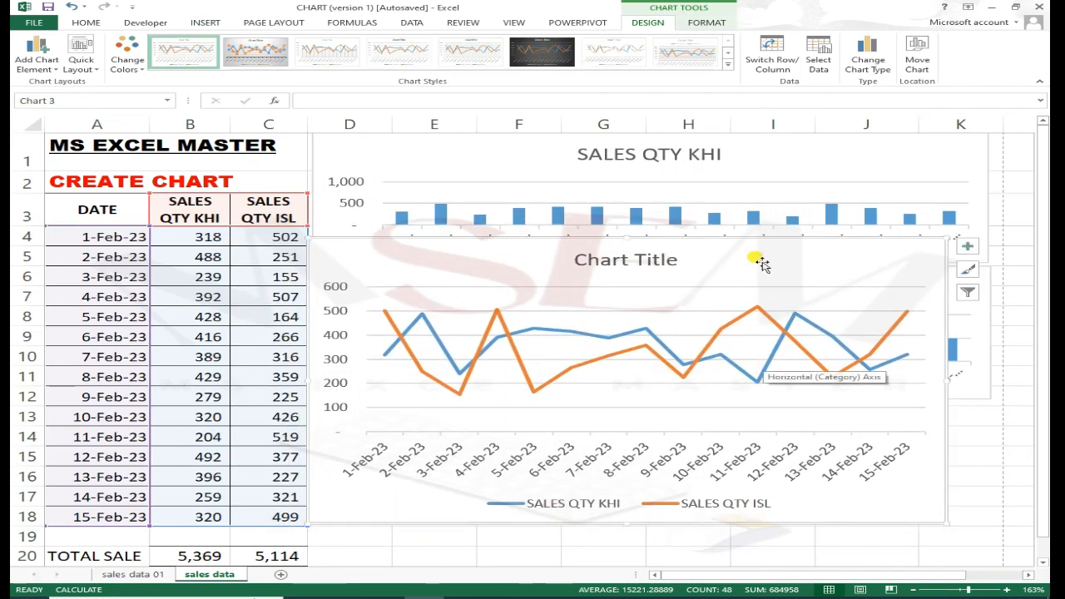
drag(756, 262, 801, 256)
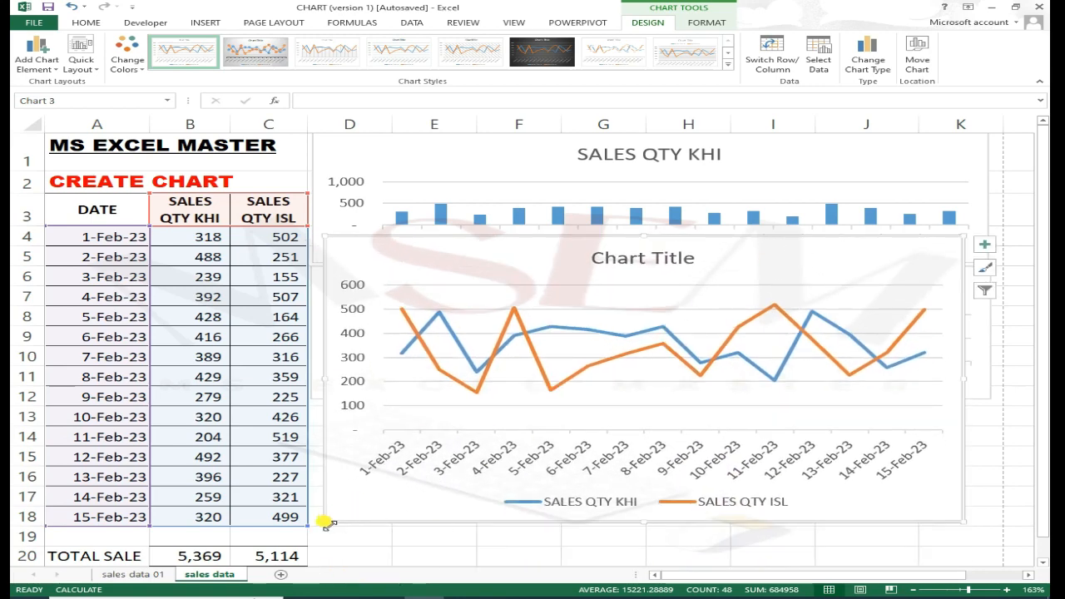
drag(326, 521, 448, 399)
mouse_move(813, 274)
mouse_down()
mouse_move(701, 473)
mouse_move(687, 441)
mouse_up()
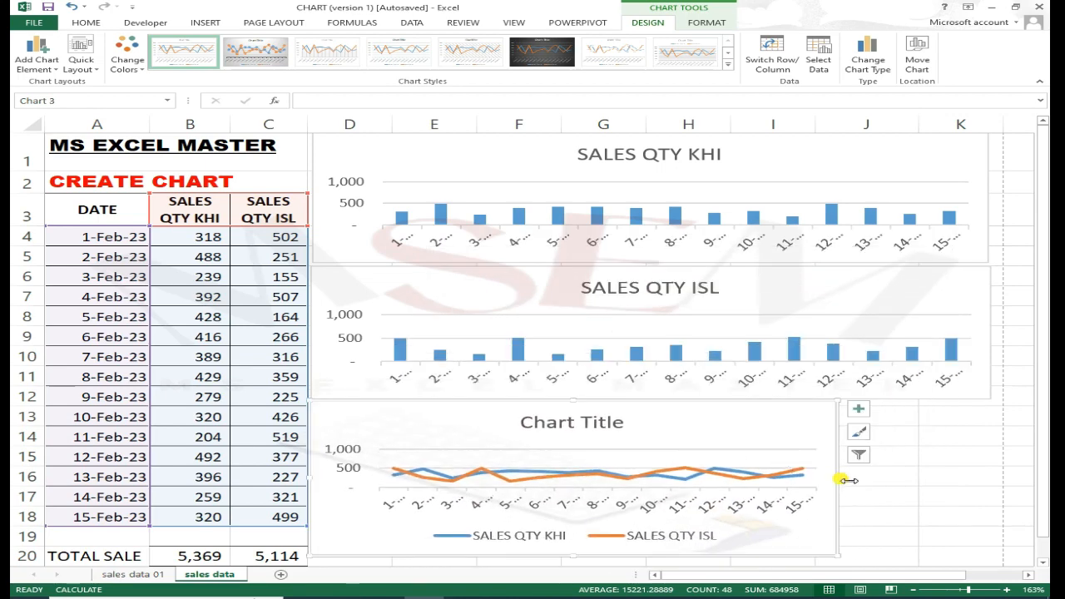
drag(846, 480, 1004, 474)
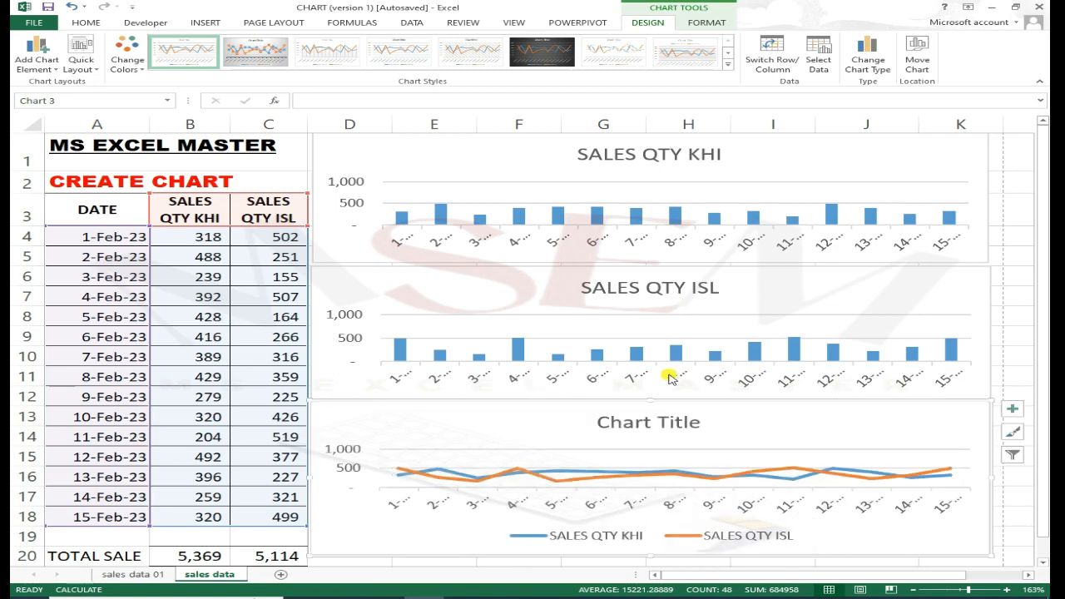
Step: Extend the line chart's lower edge to row 22 and nudge the chart slightly to the right
scroll(671, 377, down, 1)
drag(651, 467, 654, 506)
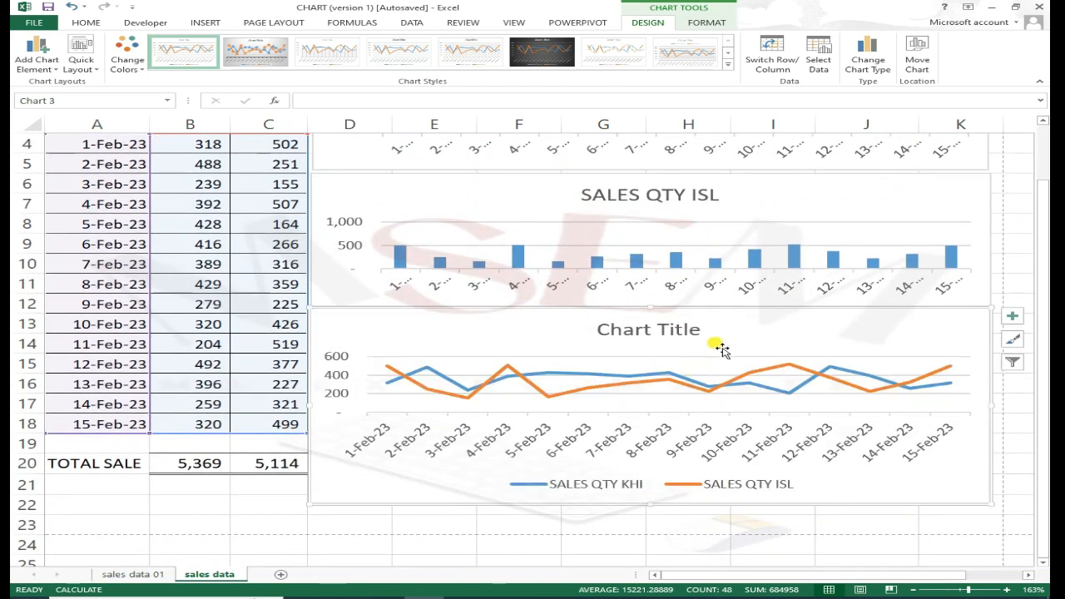
mouse_move(713, 344)
mouse_down()
mouse_move(729, 361)
mouse_move(726, 348)
mouse_up()
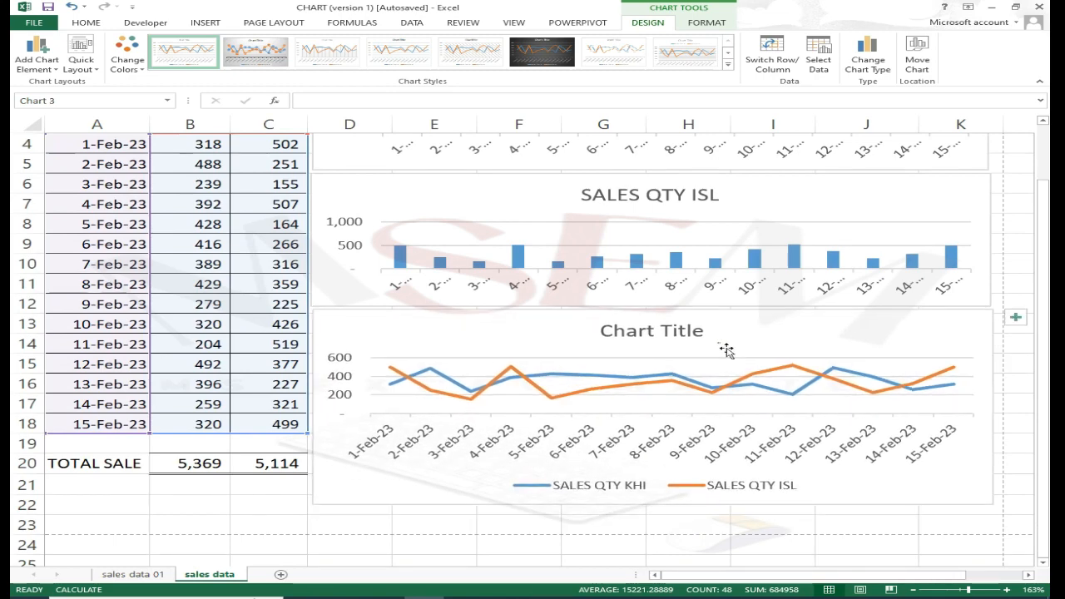
scroll(727, 348, up, 1)
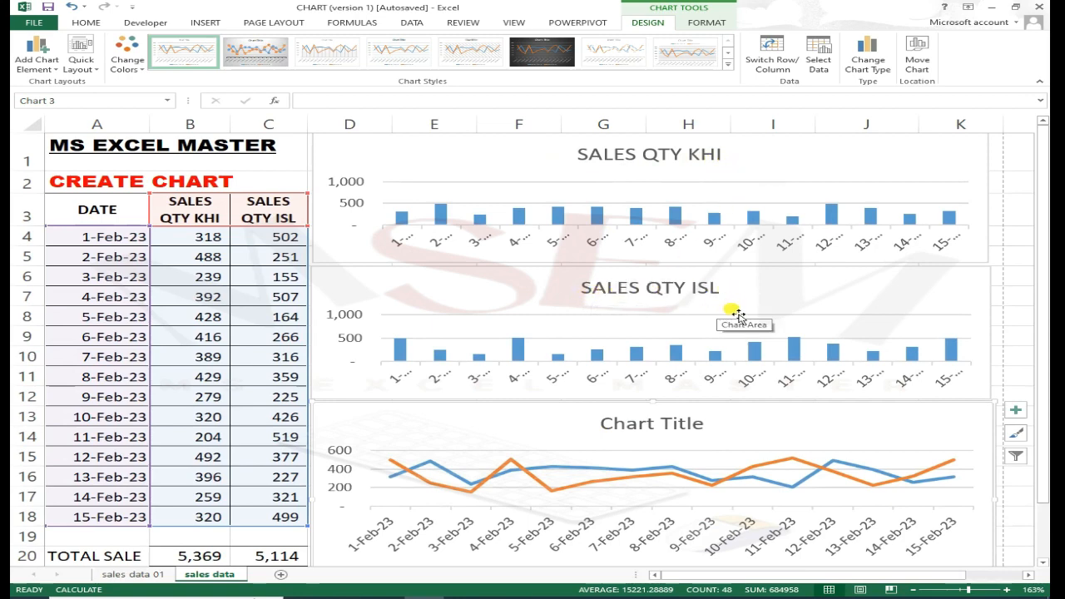
Step: Retitle the combined line chart as SALES QTY KHI & ISL and deselect it
click(677, 425)
click(677, 426)
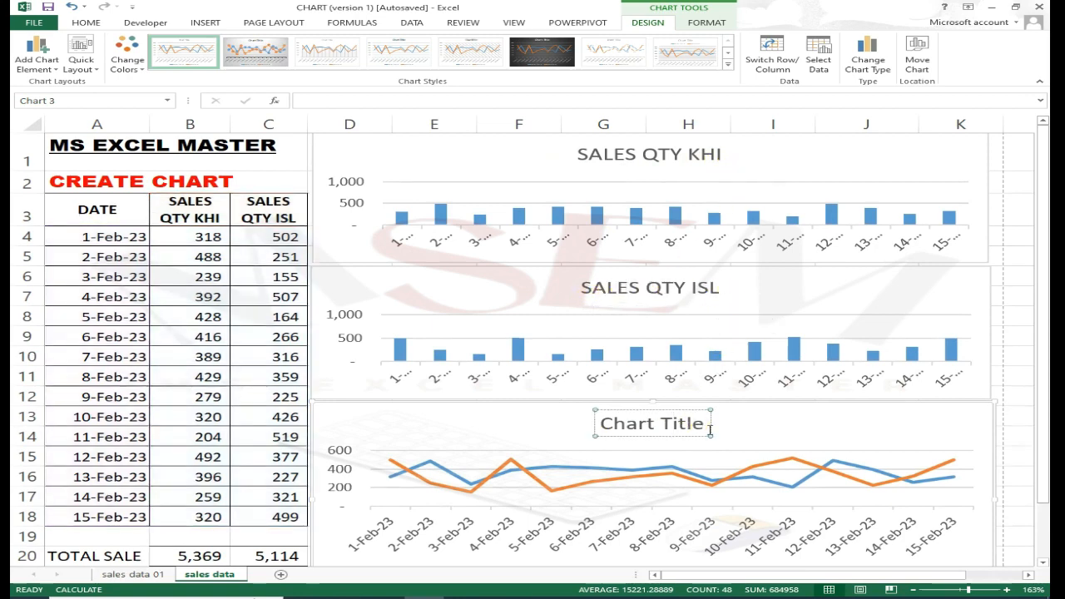
drag(707, 425, 578, 431)
text(sal)
key(BackSpace)
key(BackSpace)
key(BackSpace)
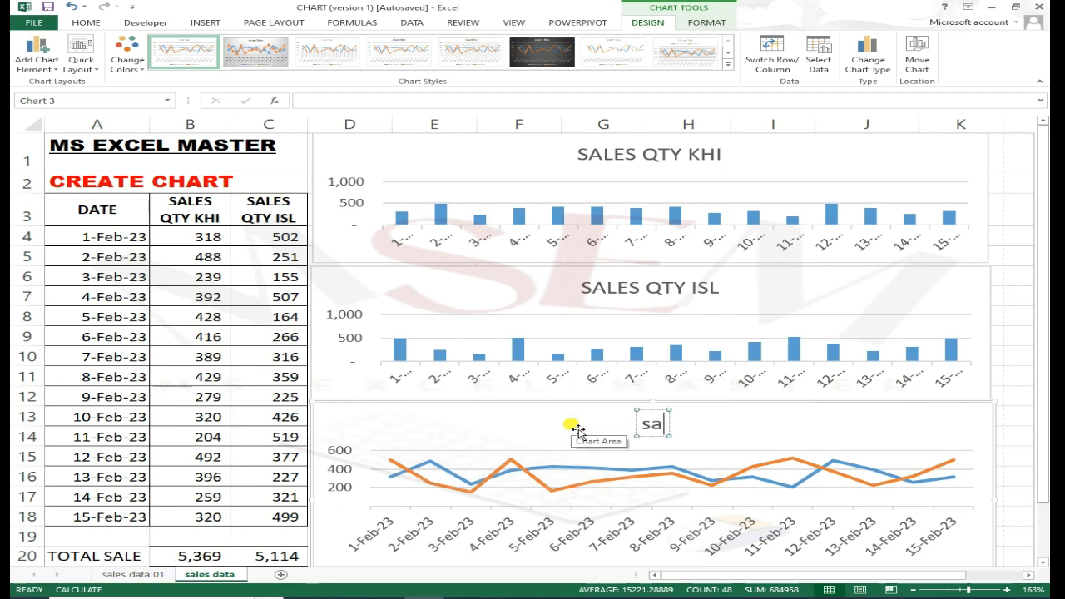
text(SALES QTY)
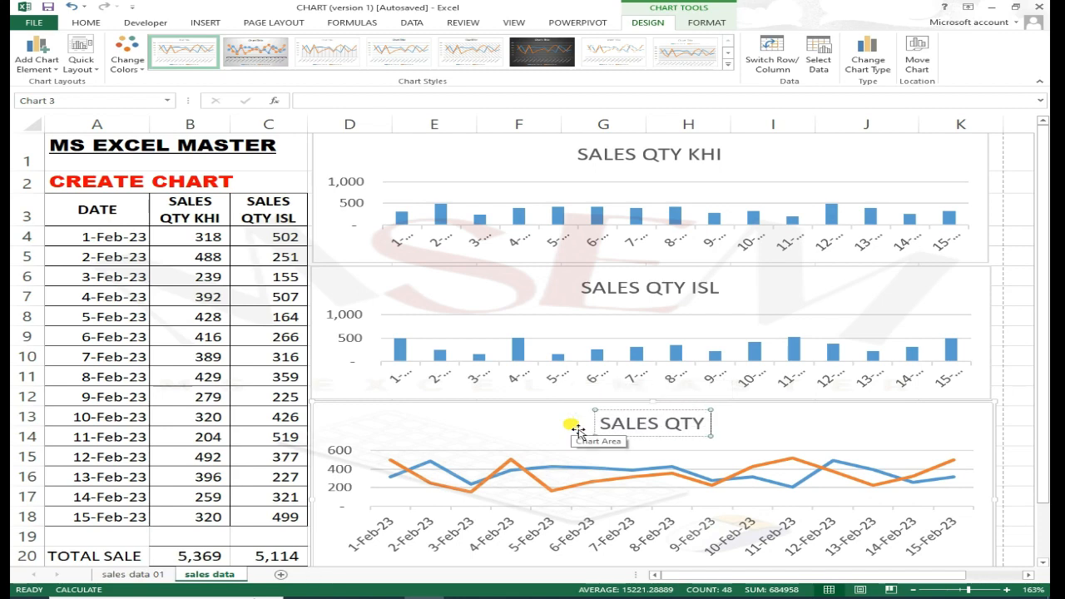
text( KHI & ISL)
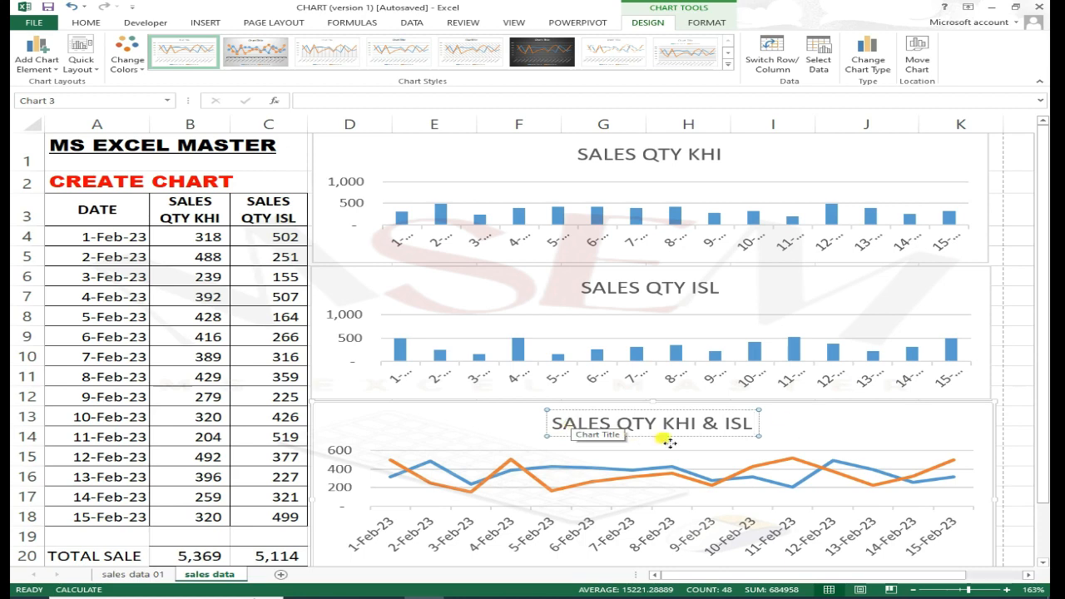
click(764, 428)
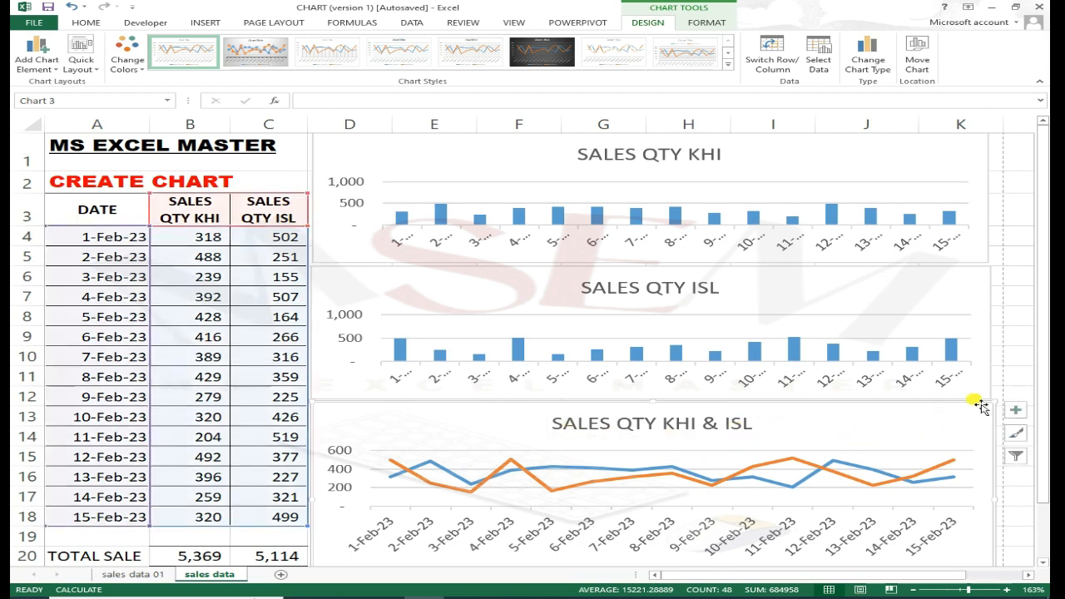
click(1034, 328)
scroll(447, 371, down, 2)
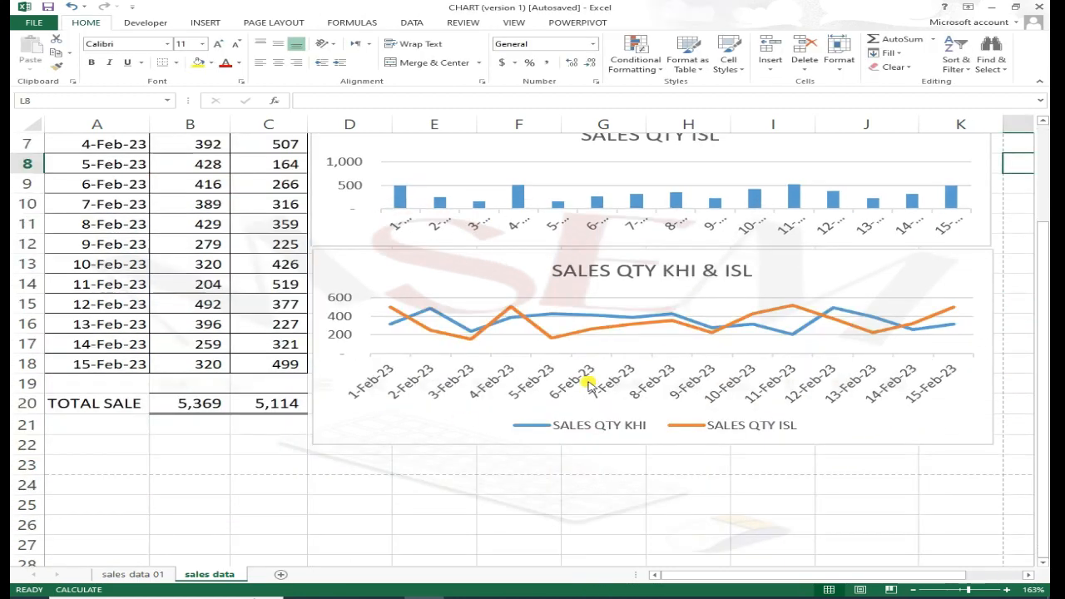
scroll(585, 374, up, 2)
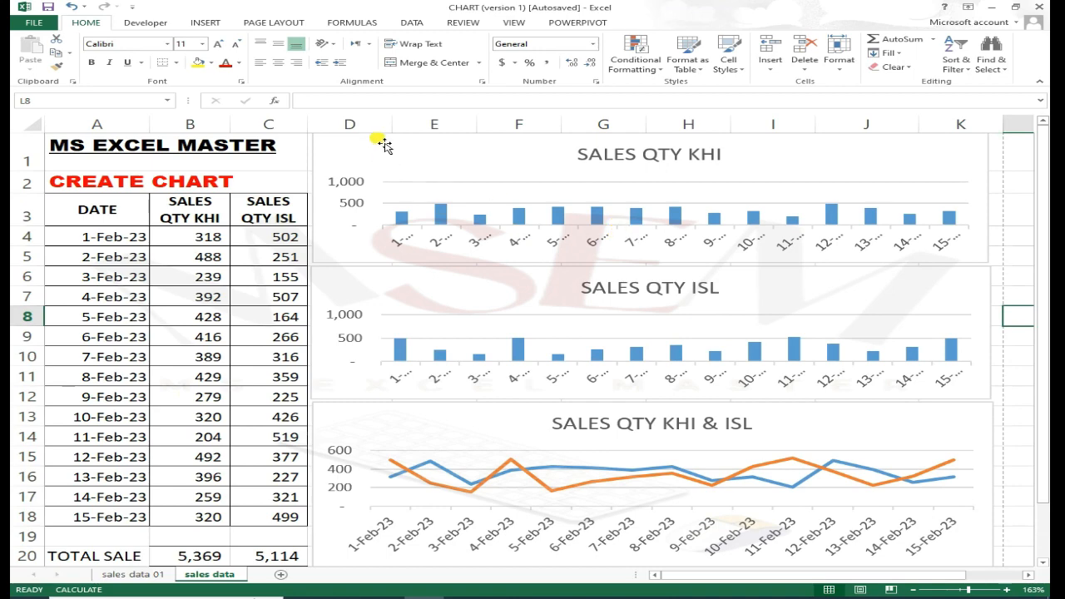
Step: Open the data source settings of the SALES QTY KHI chart and try editing the end row of its data range
click(672, 225)
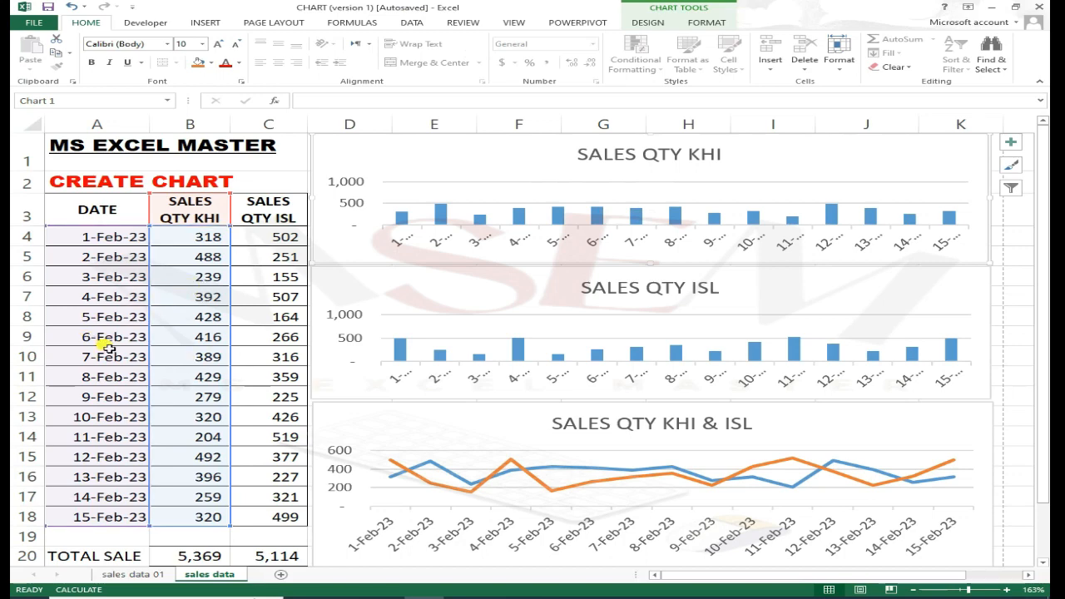
click(702, 9)
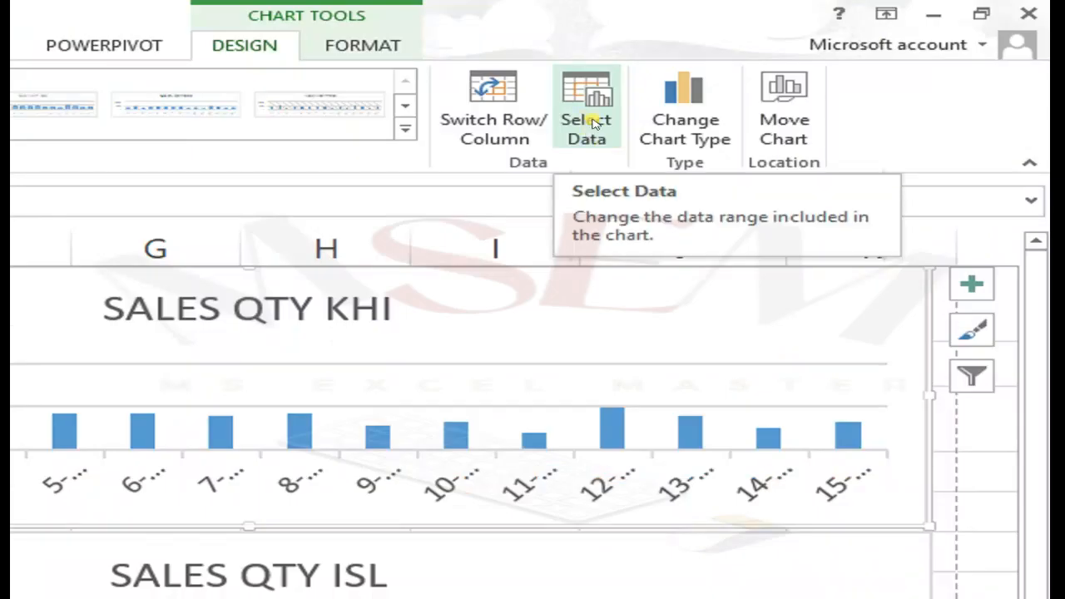
click(594, 123)
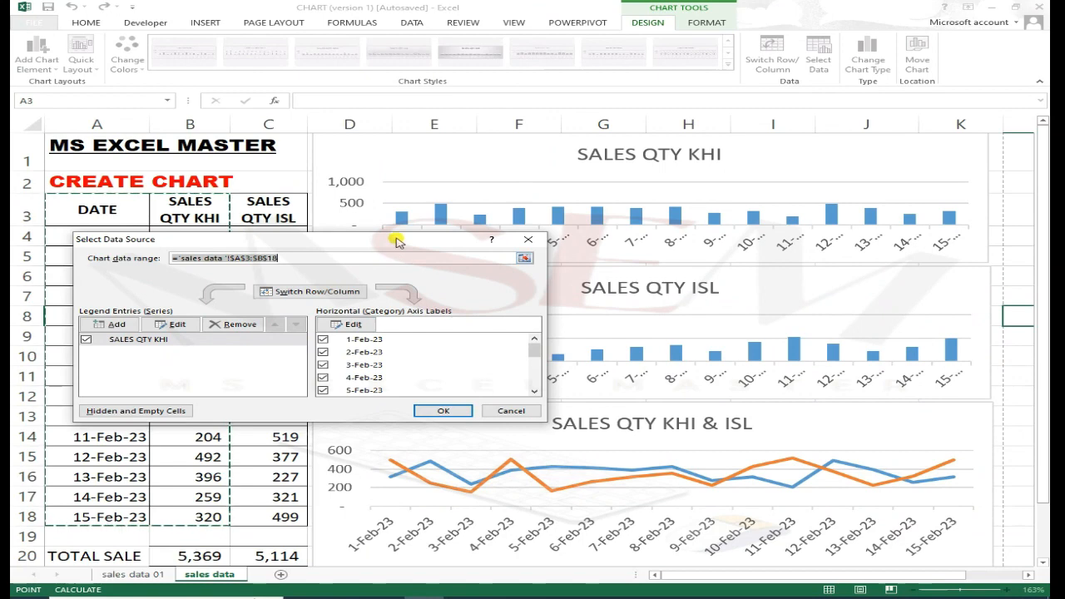
drag(395, 238, 645, 222)
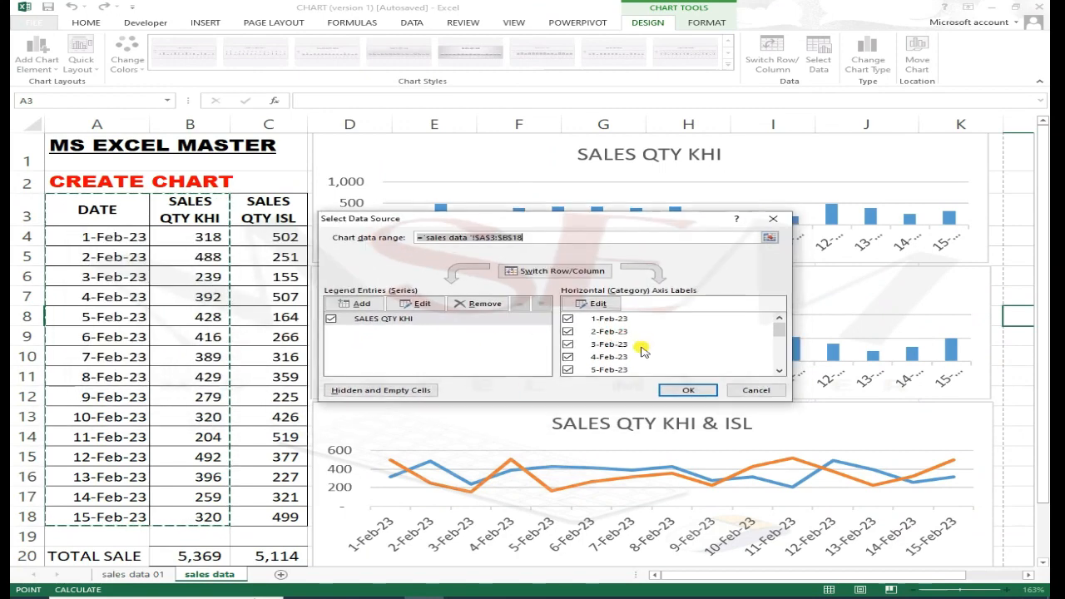
click(546, 242)
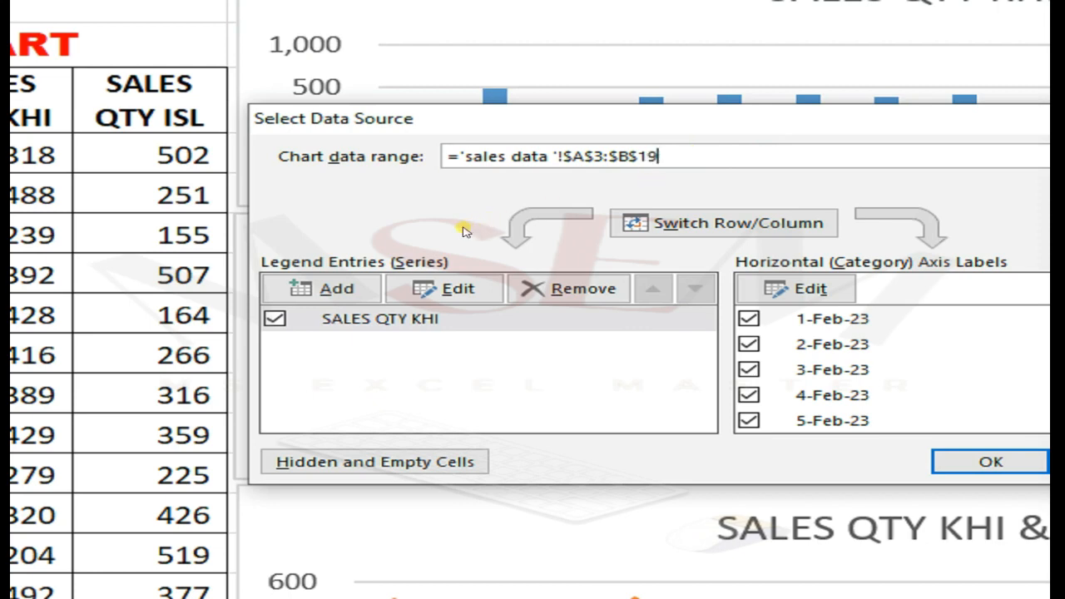
key(BackSpace)
key(BackSpace)
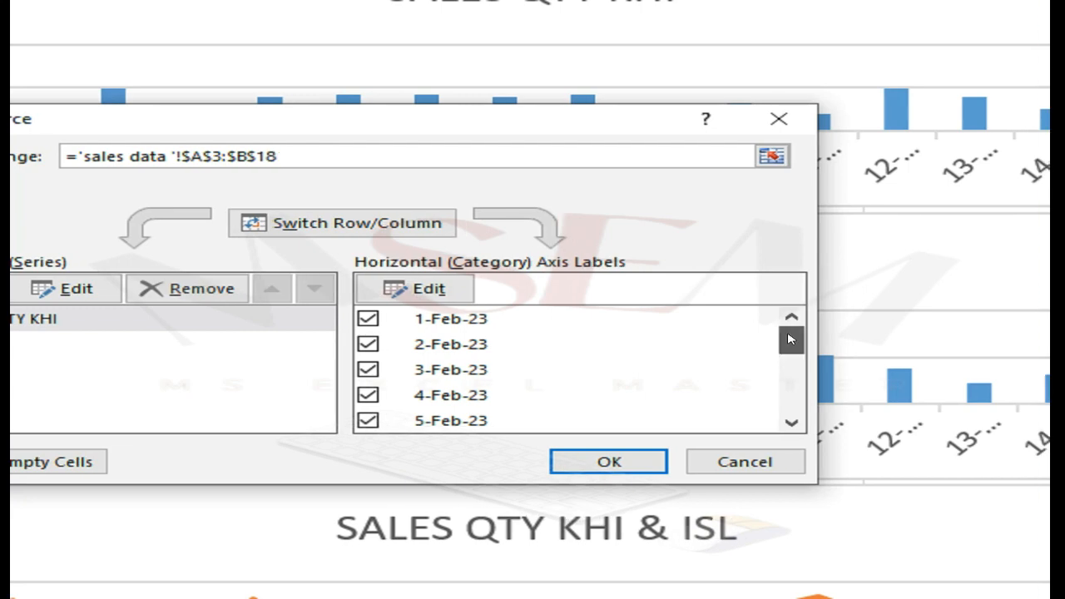
Step: Try excluding 5-Feb-23 and 6-Feb-23 from the SALES QTY KHI chart's horizontal axis labels and cancel the data source changes
mouse_move(790, 339)
mouse_down()
mouse_move(786, 375)
mouse_move(786, 340)
mouse_up()
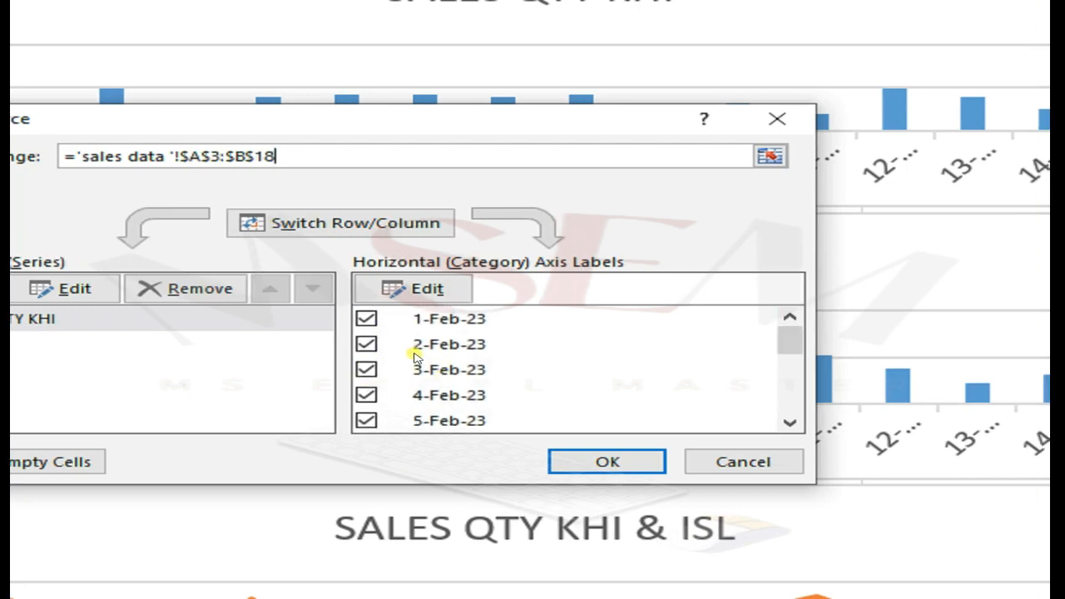
drag(791, 346, 796, 369)
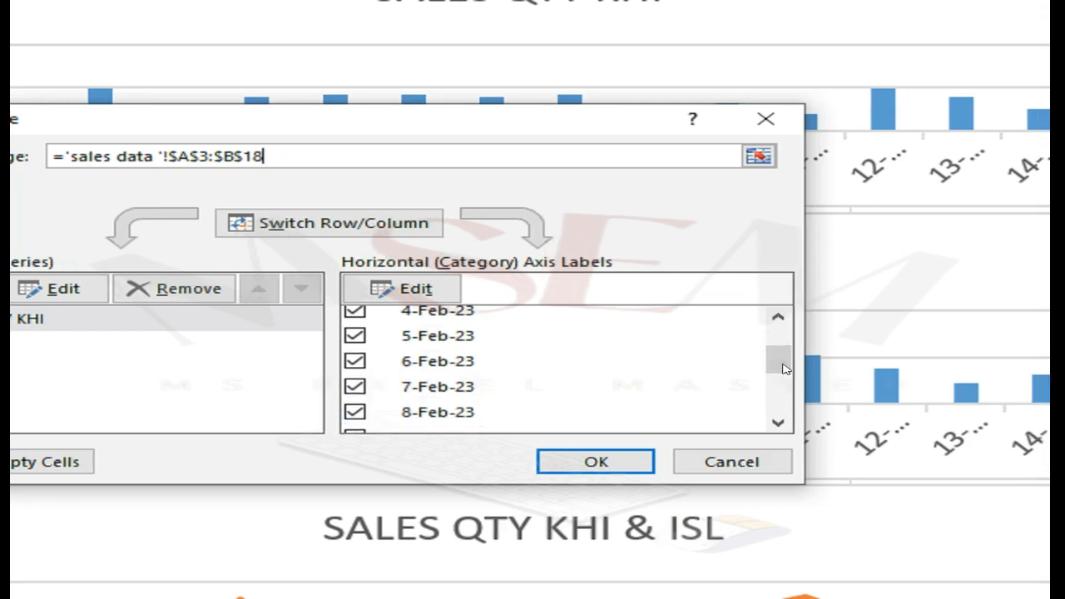
click(355, 335)
click(355, 361)
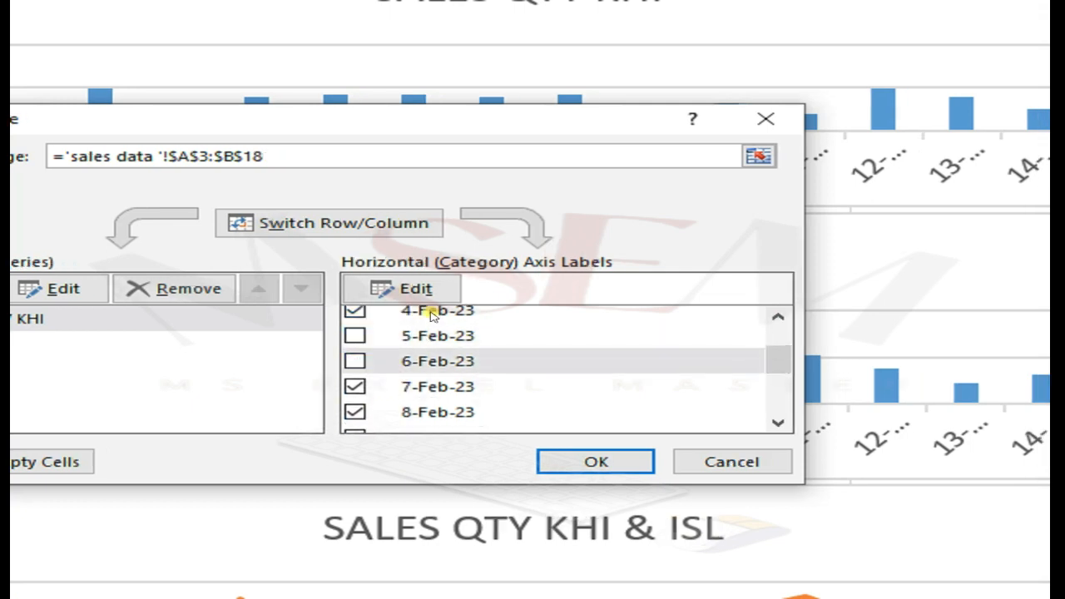
scroll(434, 401, down, 3)
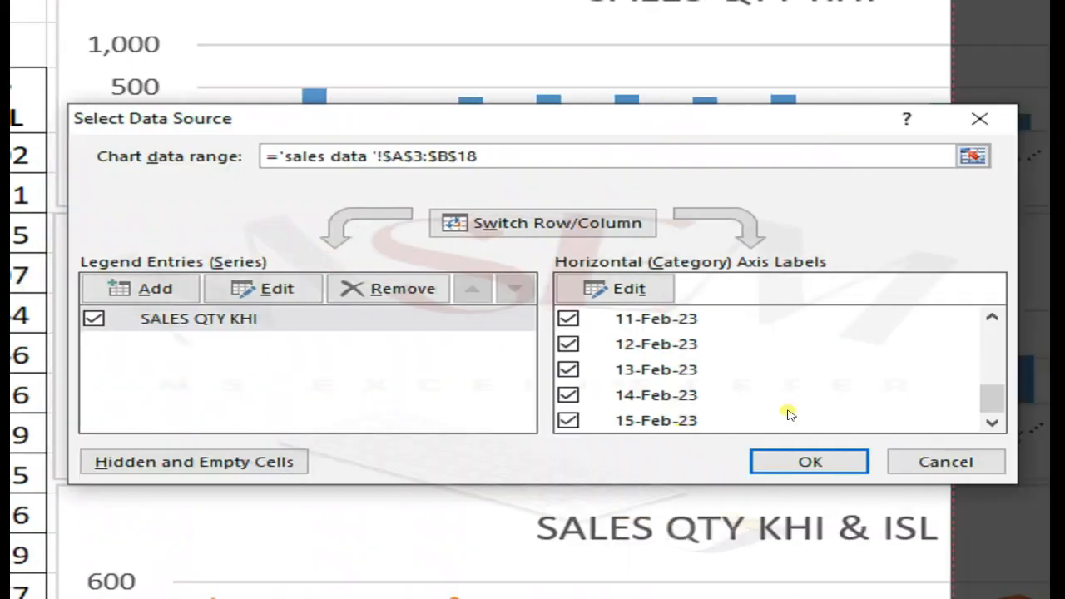
drag(787, 407, 787, 373)
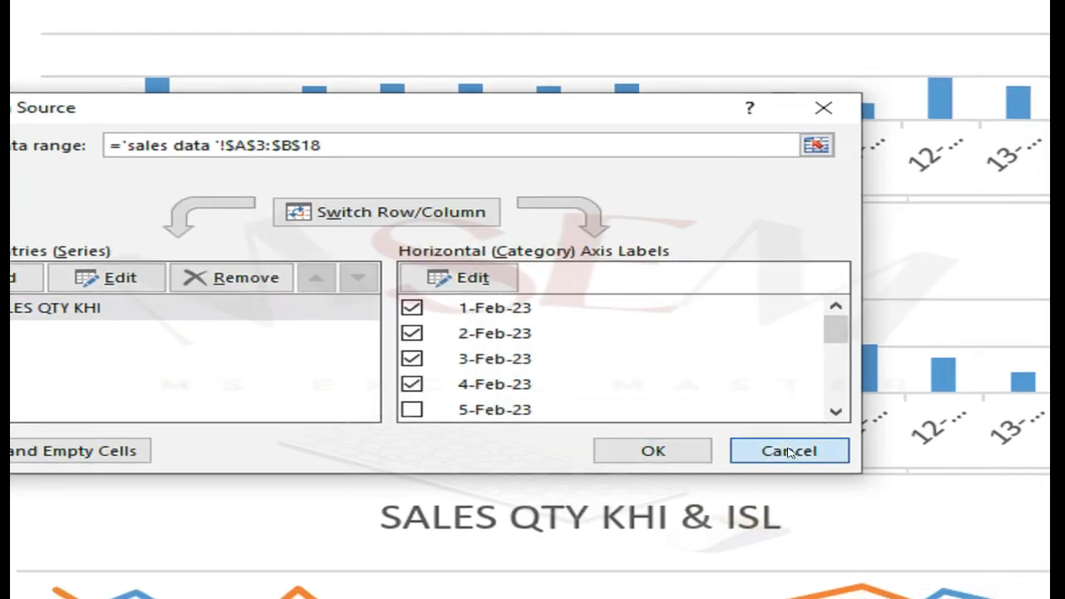
click(822, 462)
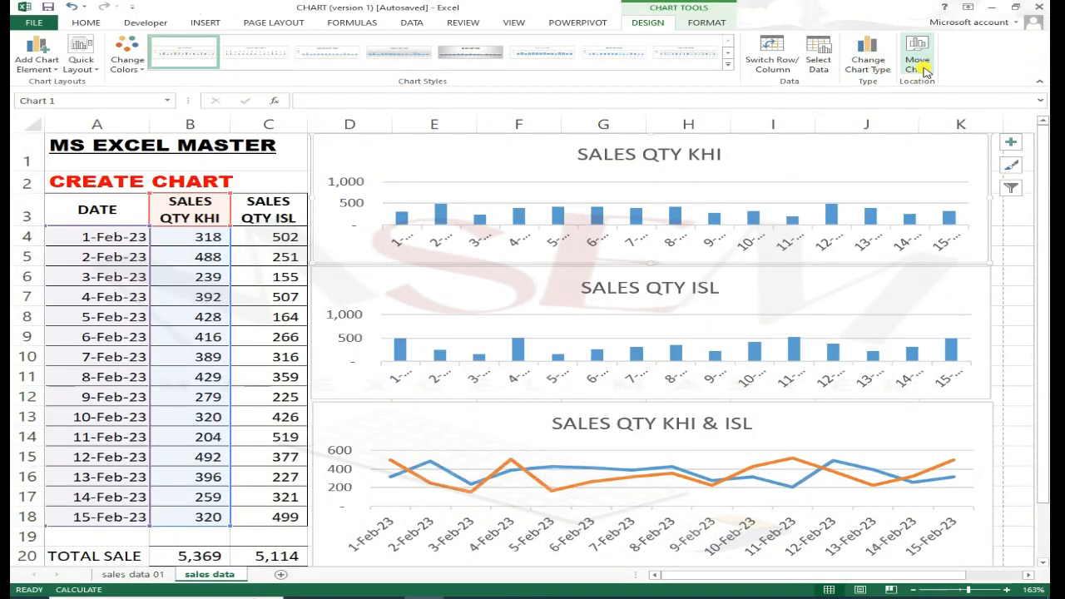
Step: Examine the options for moving the SALES QTY KHI chart to a new sheet and close them without moving it
click(919, 65)
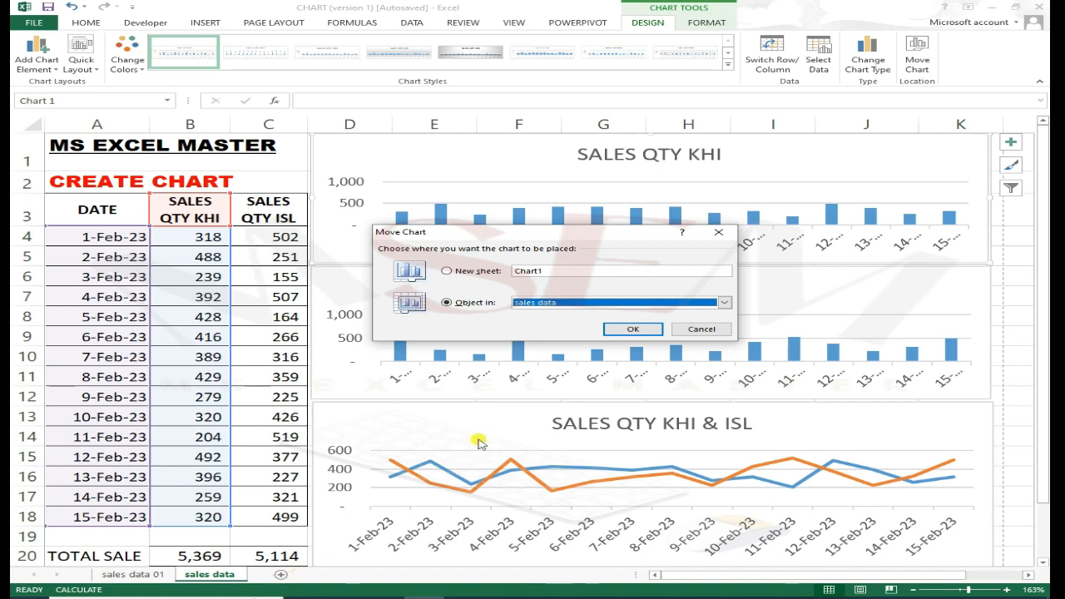
click(446, 273)
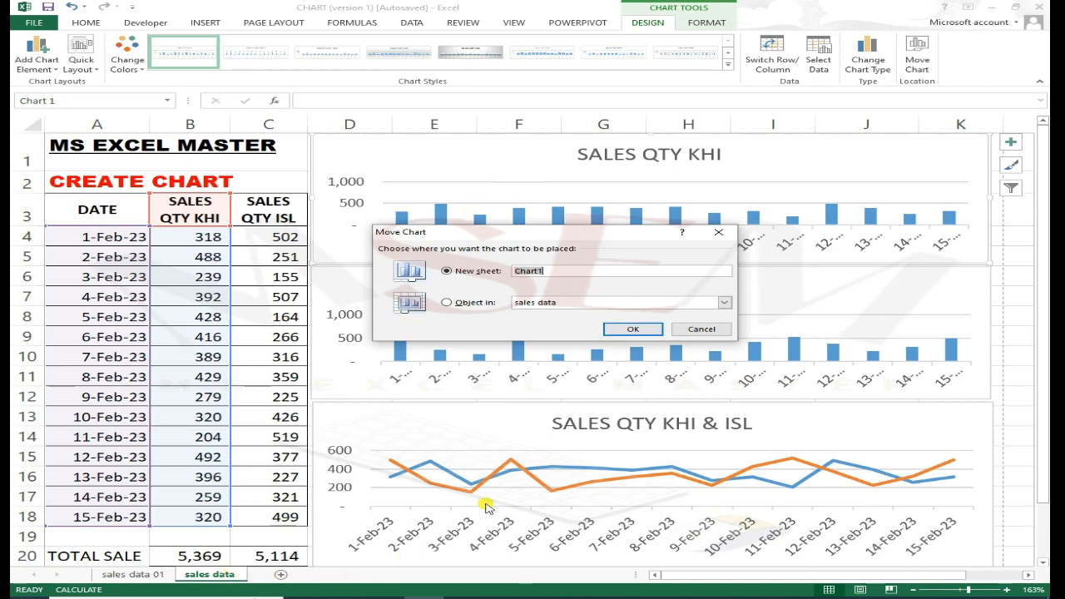
click(719, 232)
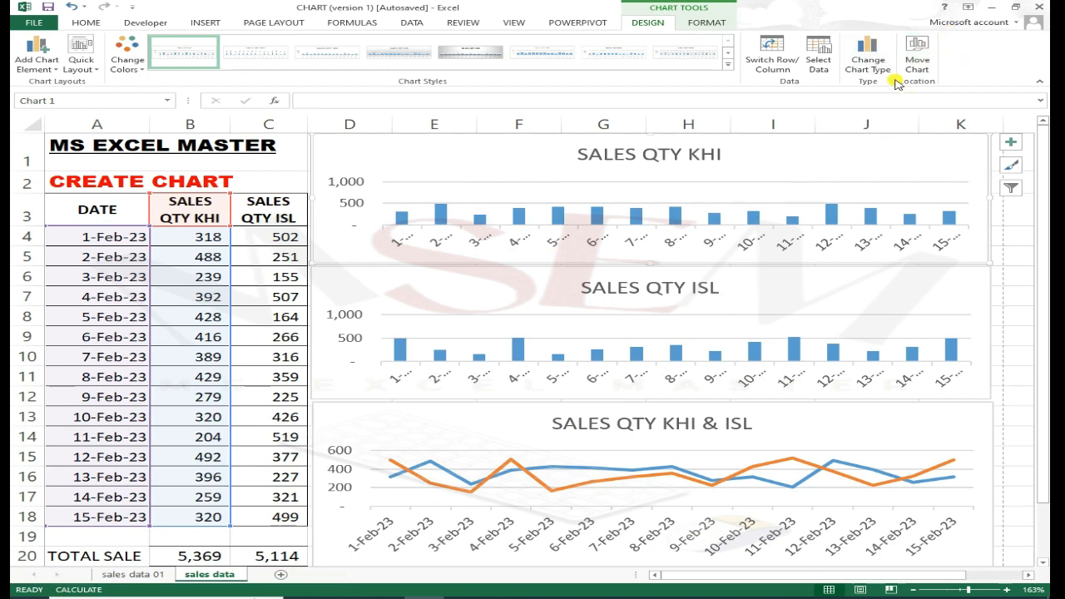
Step: Preview the stacked, 100% stacked and 3-D stacked column variants for the SALES QTY KHI chart
click(868, 58)
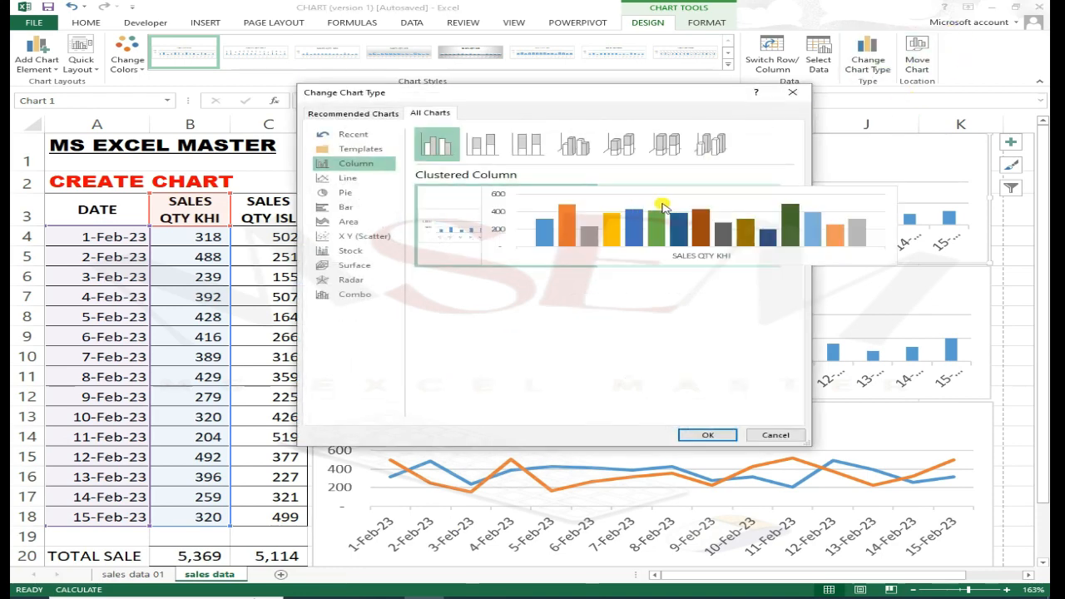
drag(710, 98, 702, 291)
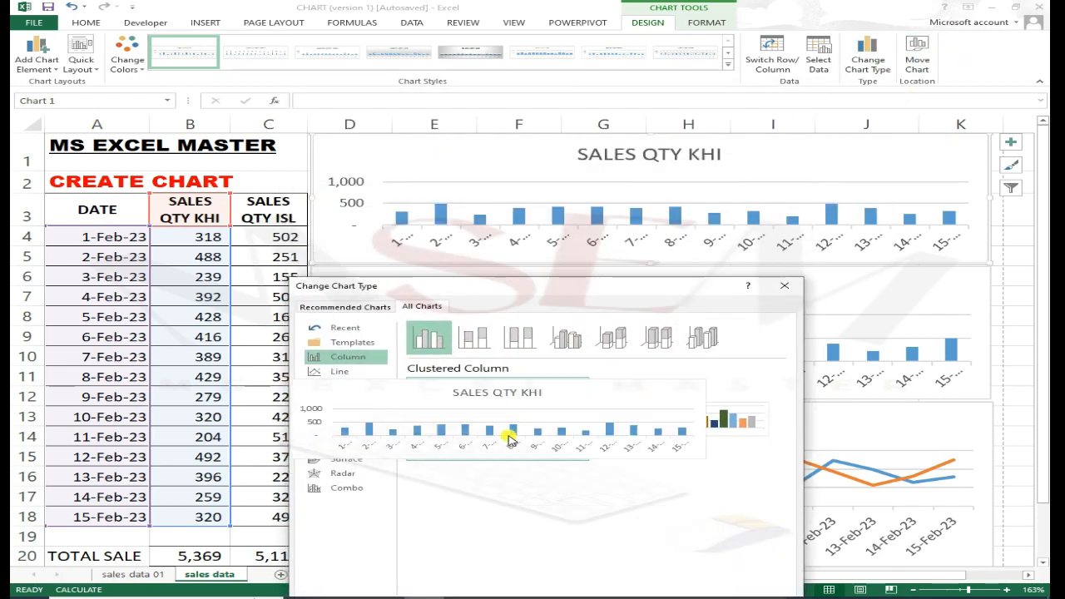
mouse_move(681, 414)
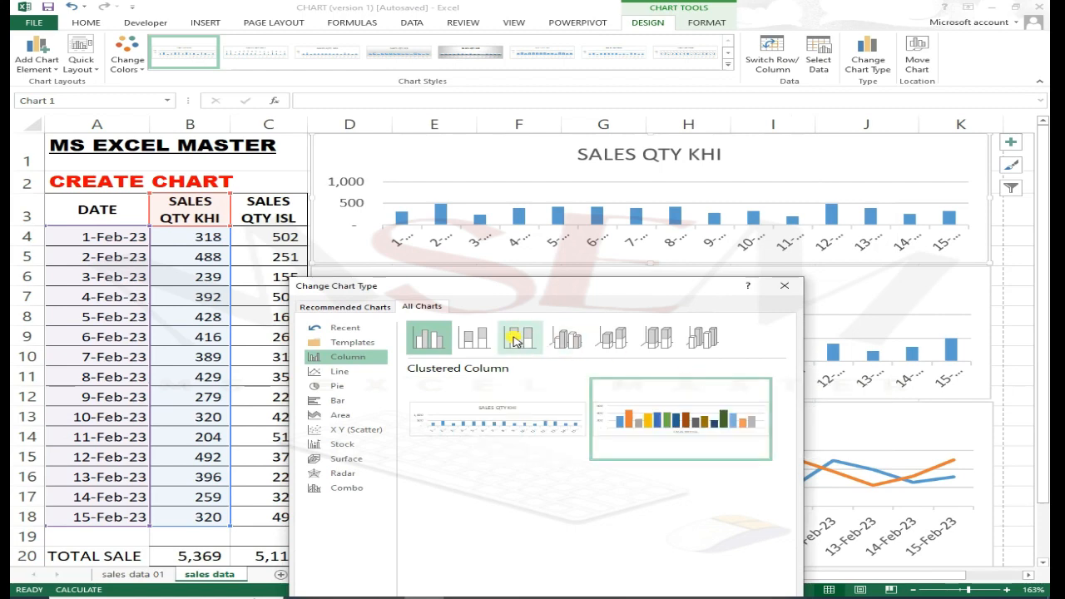
click(472, 337)
click(518, 337)
click(612, 337)
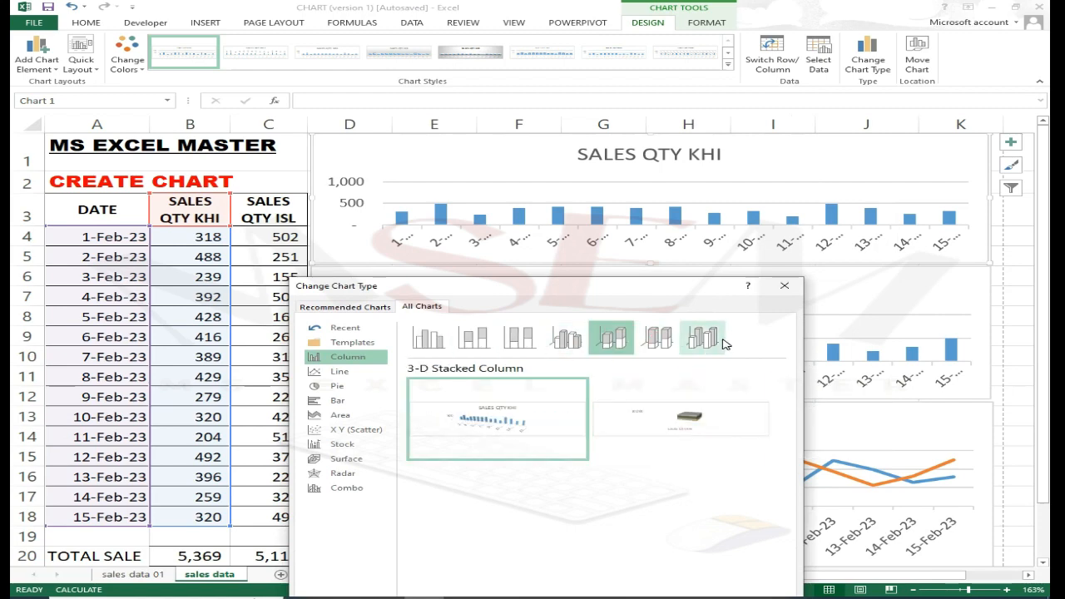
Step: Preview the Line, Pie, Bar, Area, Surface and Stock chart types for SALES QTY KHI and leave without applying one
click(339, 371)
click(337, 385)
click(338, 400)
click(340, 415)
click(341, 459)
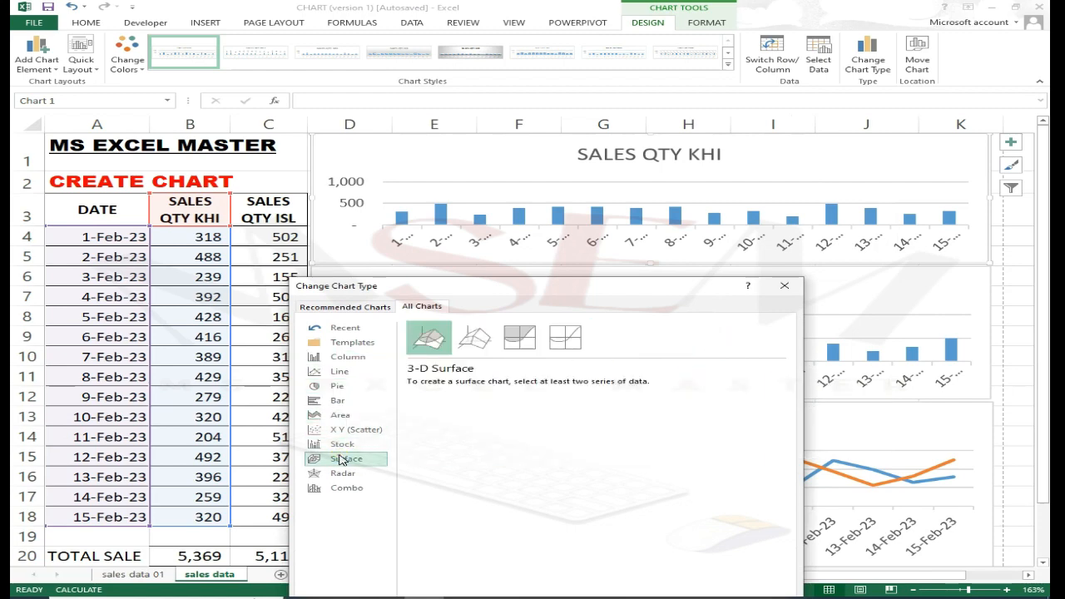
click(342, 443)
click(340, 414)
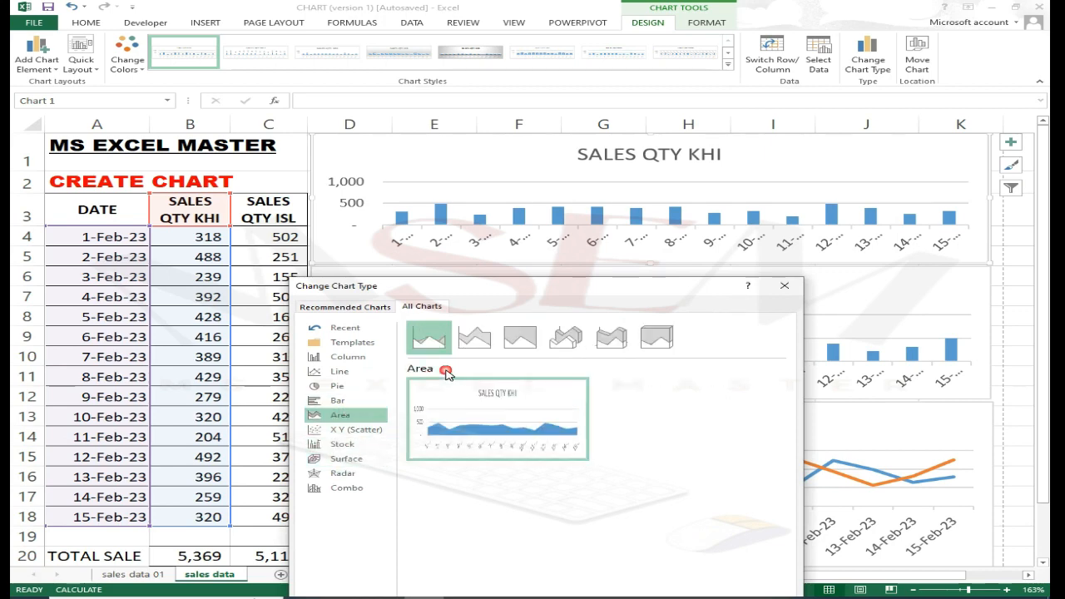
click(784, 287)
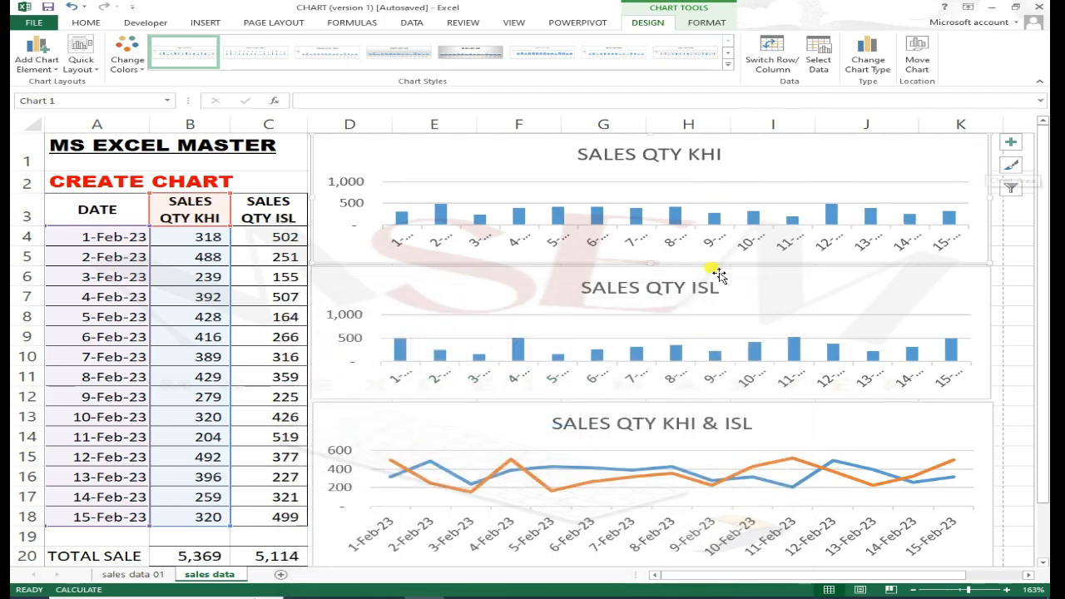
Step: Preview the chart styles for SALES QTY KHI and recolor its columns green using the fourth Colorful palette
click(728, 64)
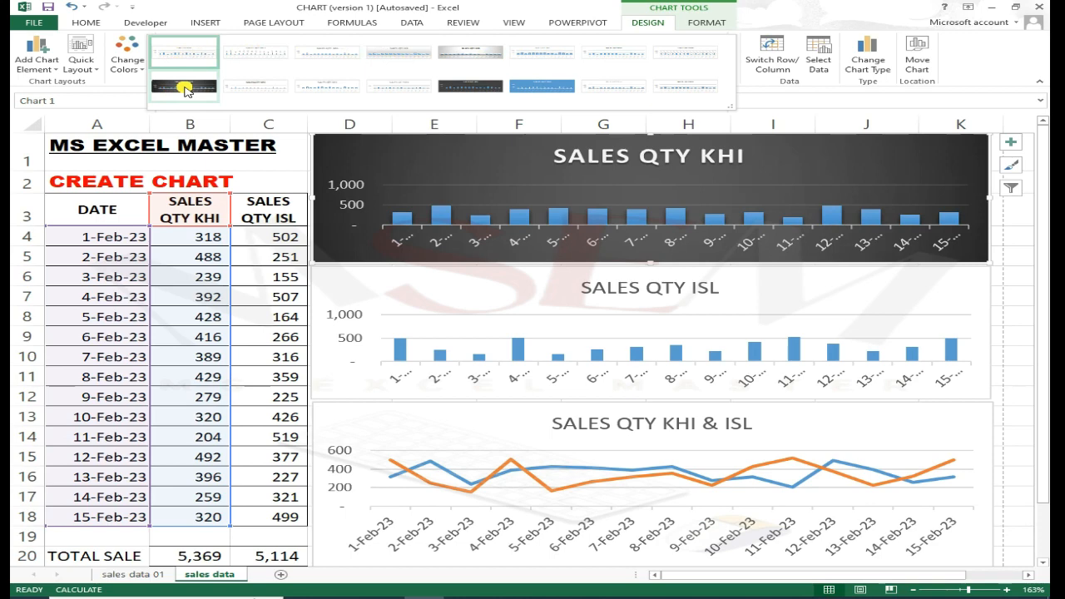
click(127, 60)
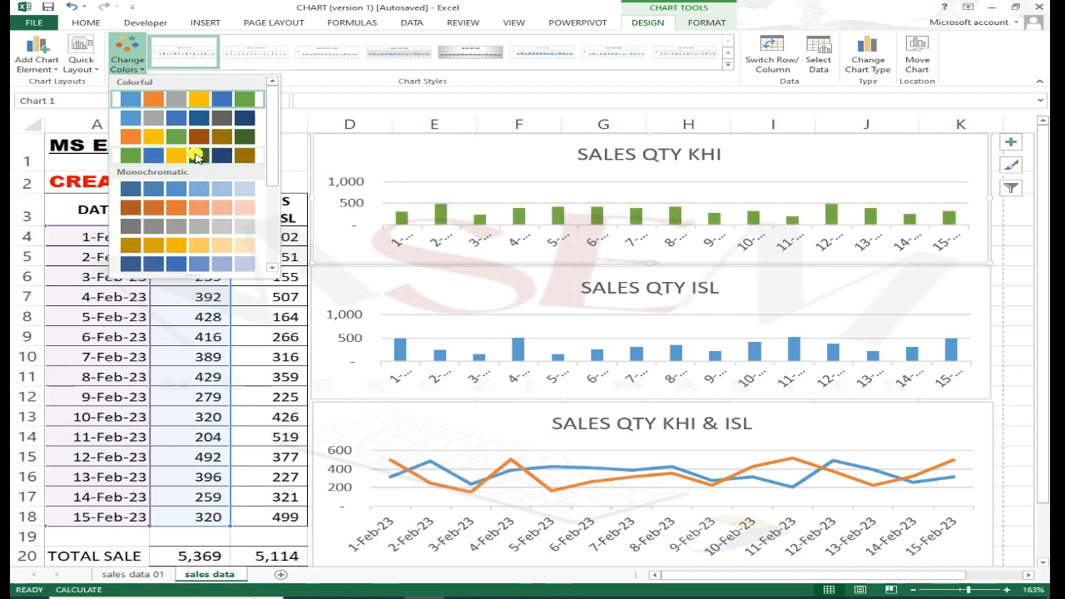
click(200, 157)
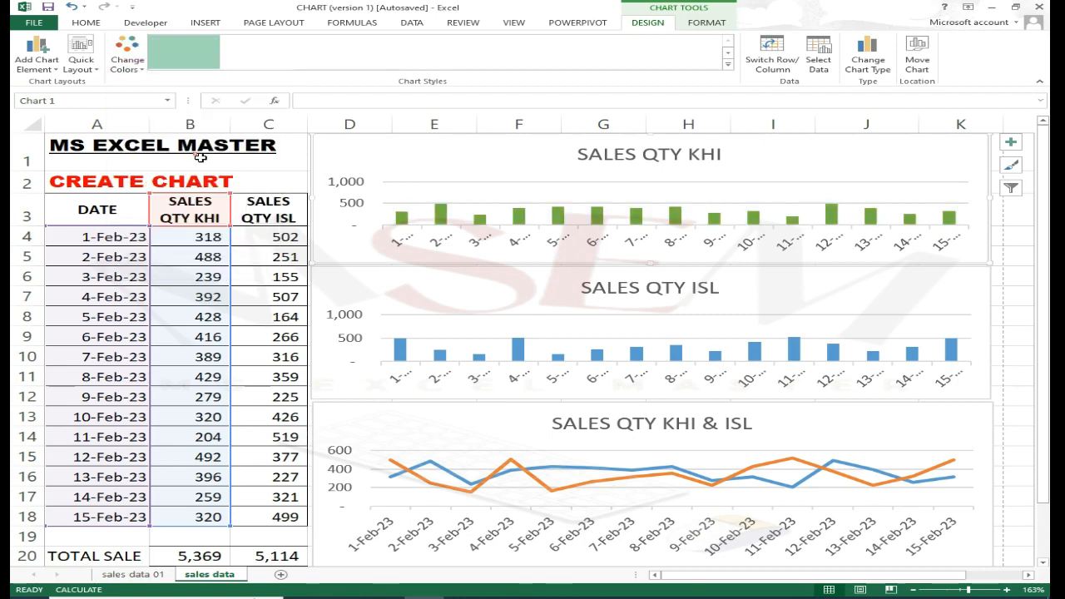
Step: Add data labels at the Outside End position to the SALES QTY KHI chart
click(563, 304)
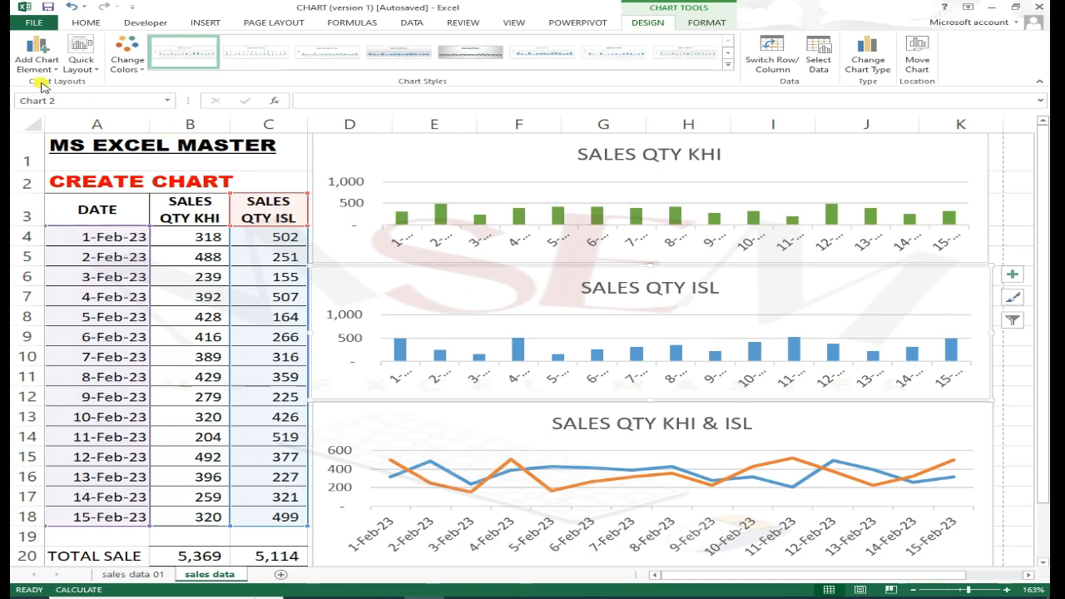
click(426, 146)
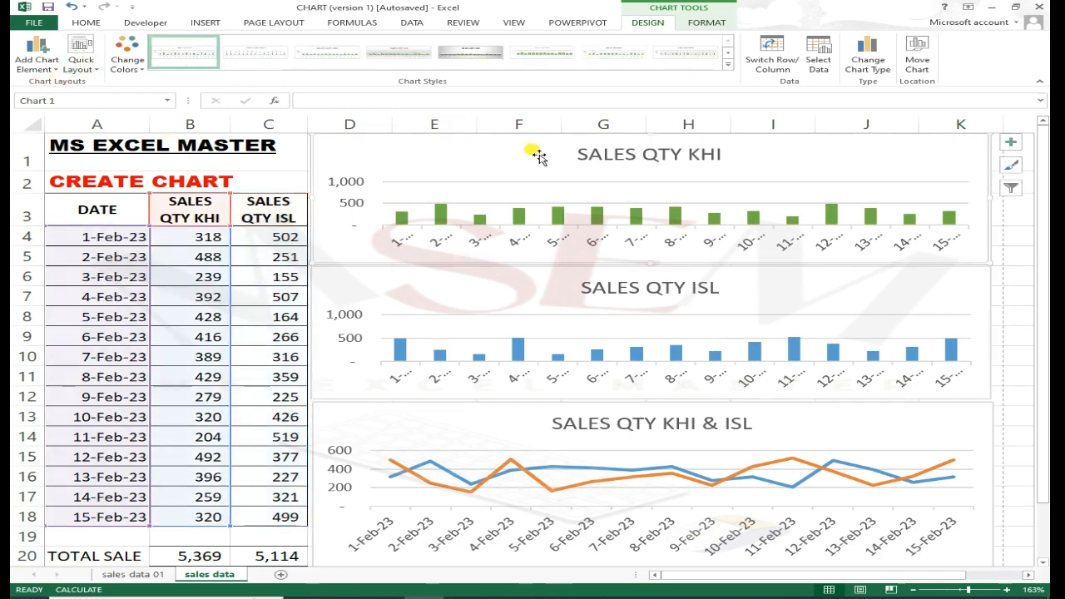
click(92, 70)
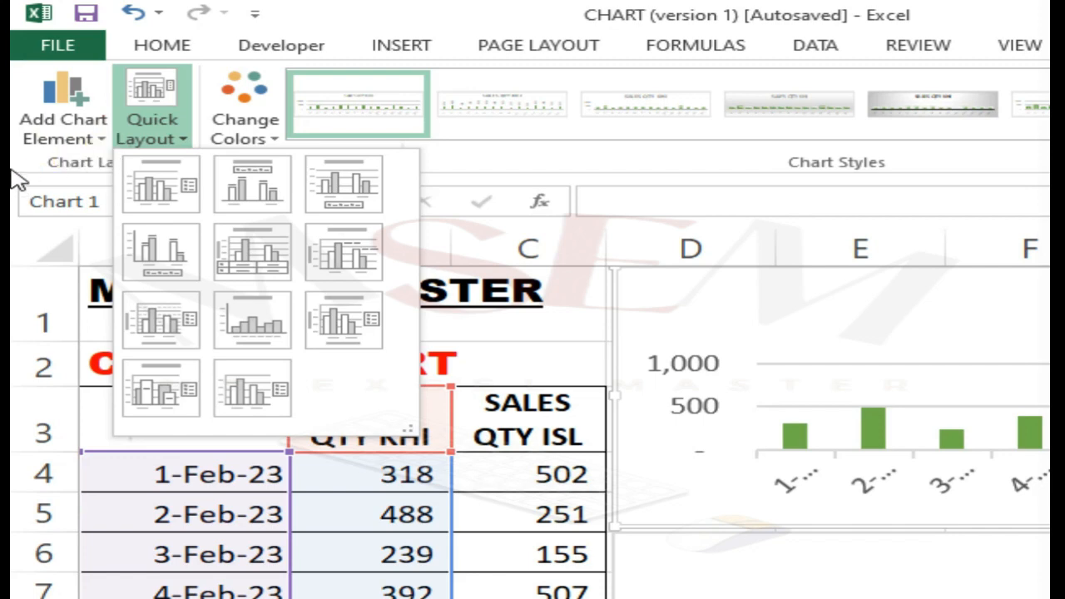
click(87, 112)
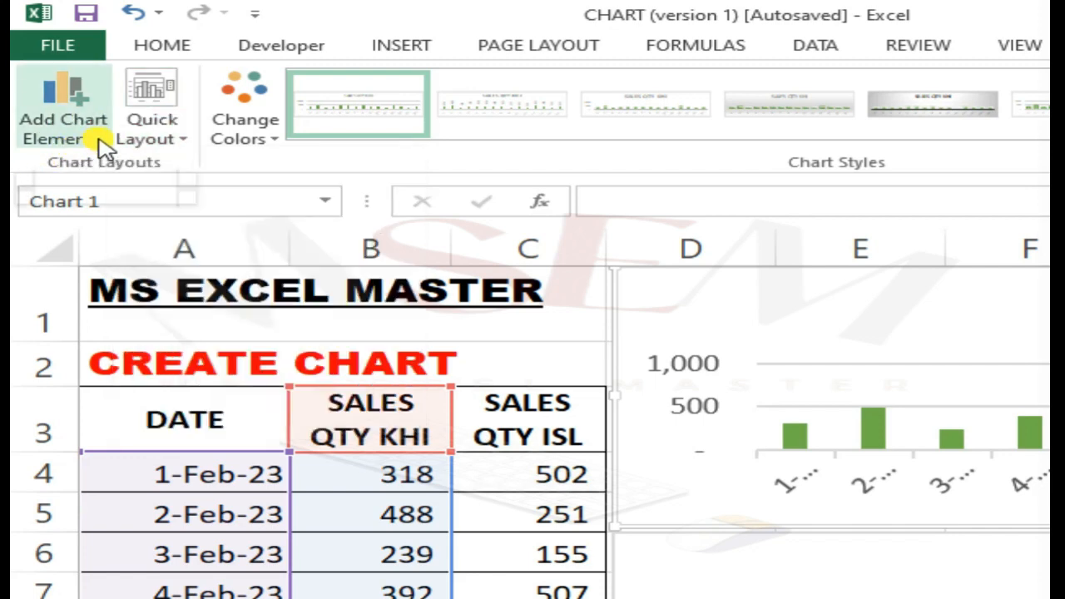
click(102, 148)
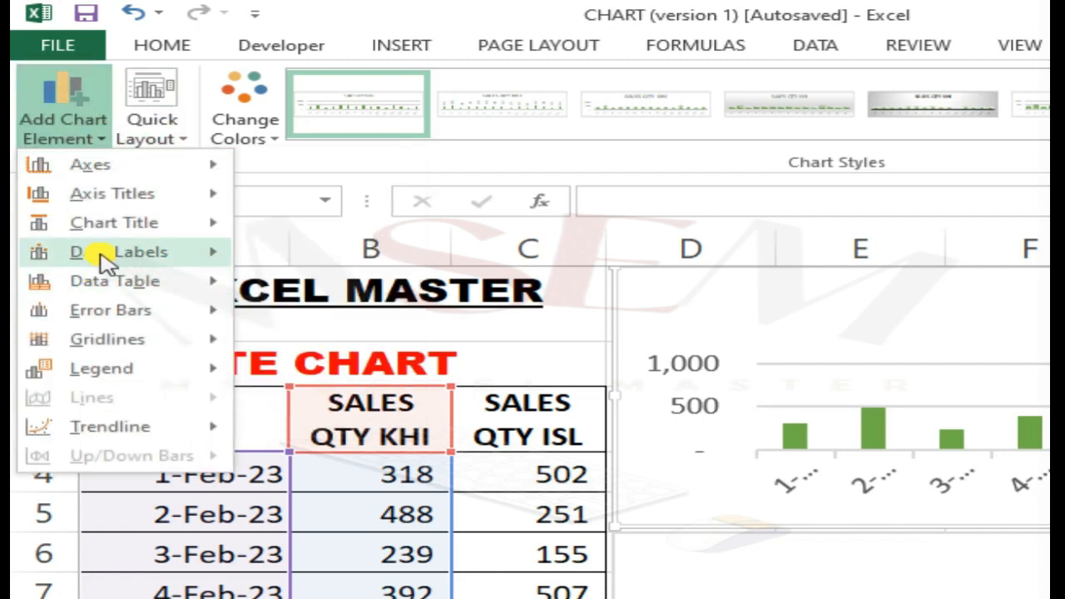
mouse_move(142, 169)
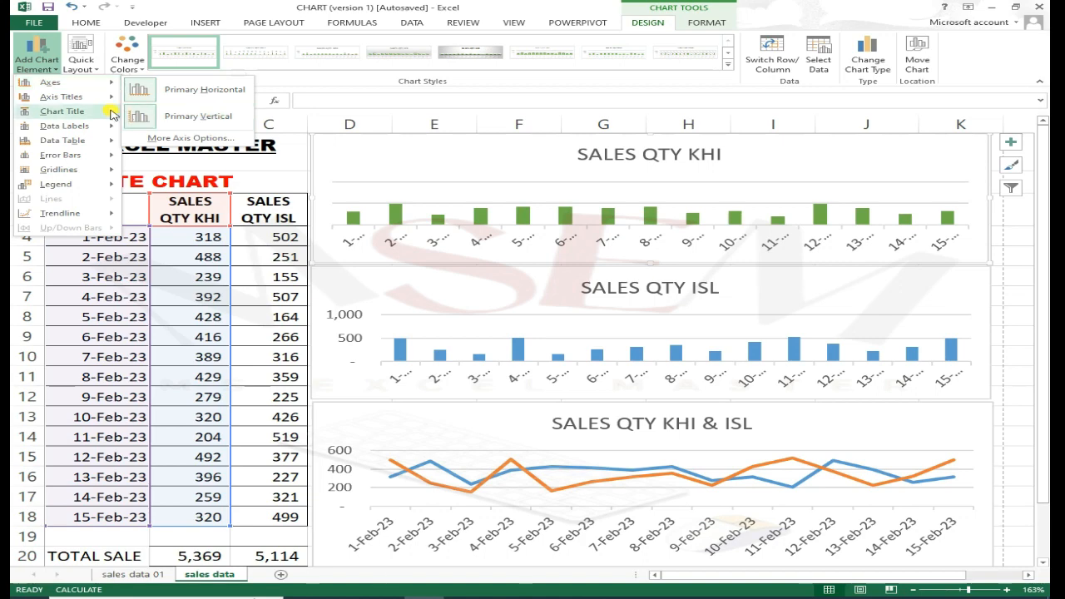
mouse_move(84, 98)
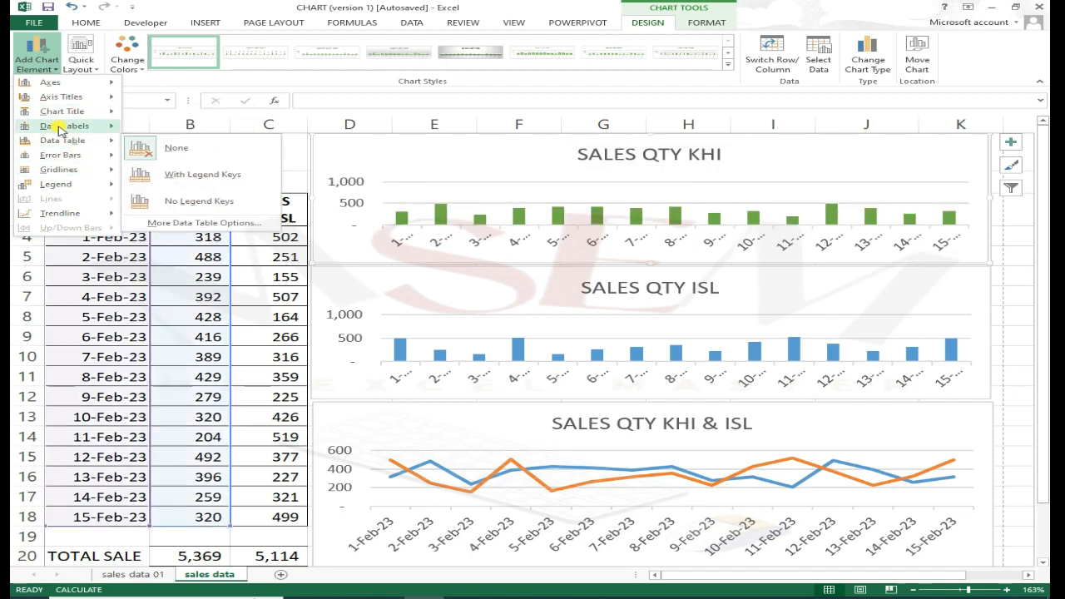
mouse_move(73, 129)
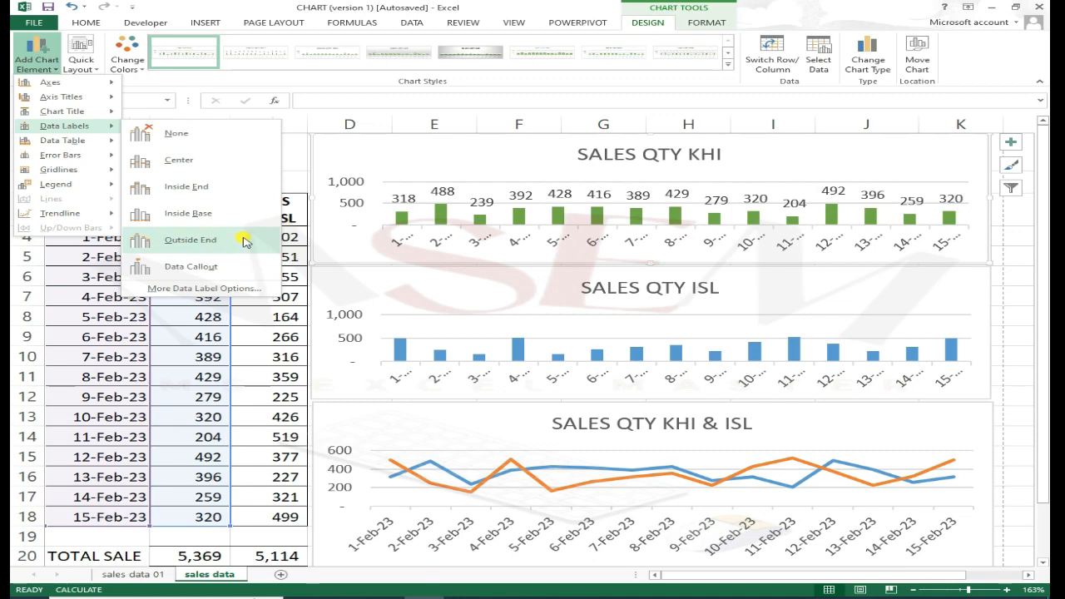
click(241, 241)
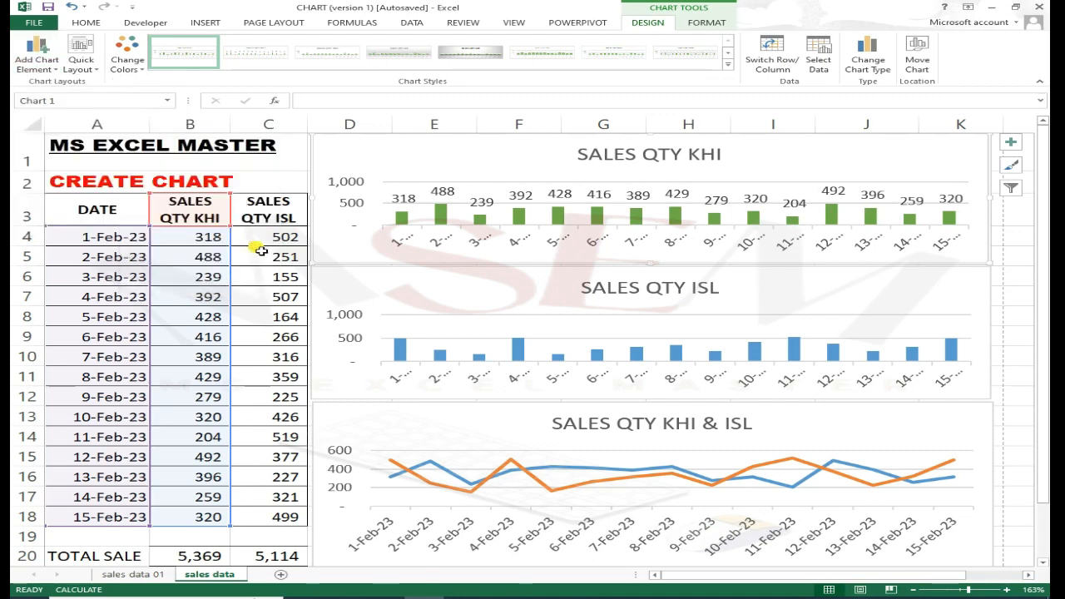
Step: Add data labels at the Outside End position to the SALES QTY ISL chart
click(548, 299)
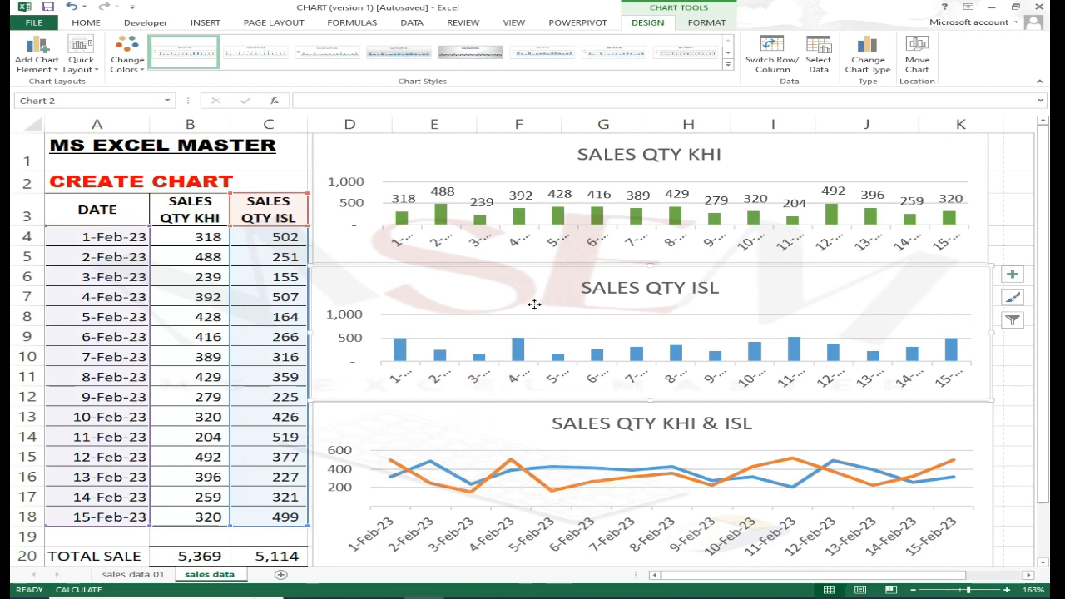
click(36, 57)
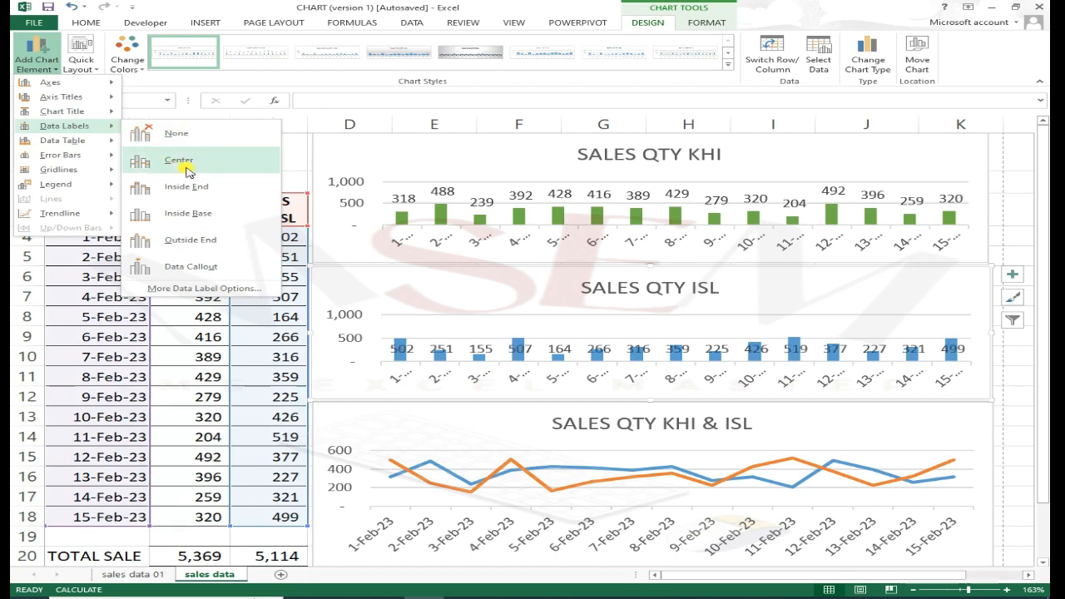
click(232, 249)
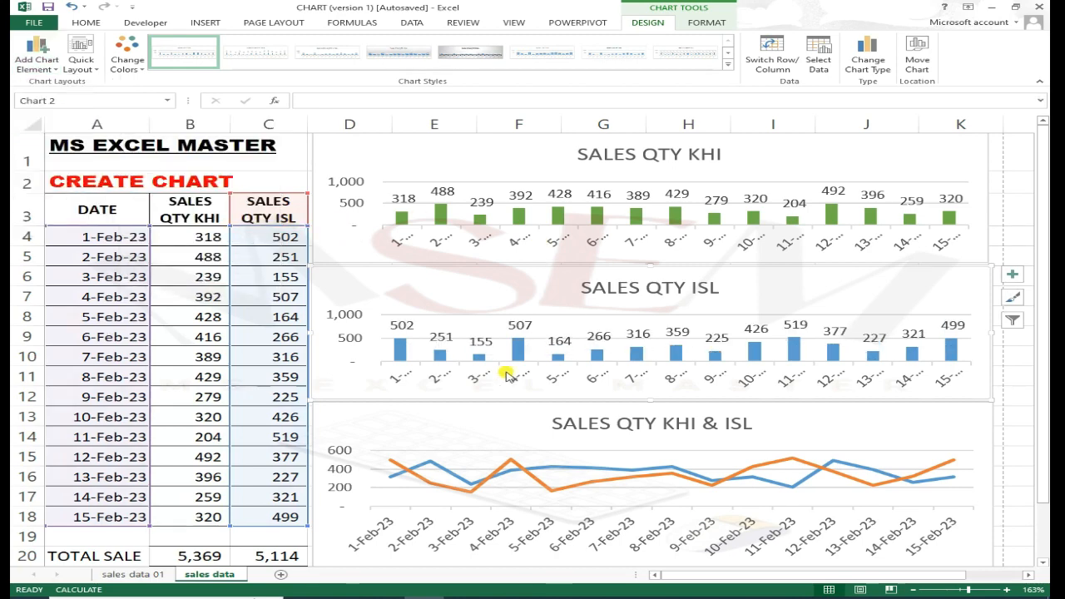
Step: Place a legend at the Top position in the SALES QTY KHI & ISL line chart and deselect the chart
click(36, 60)
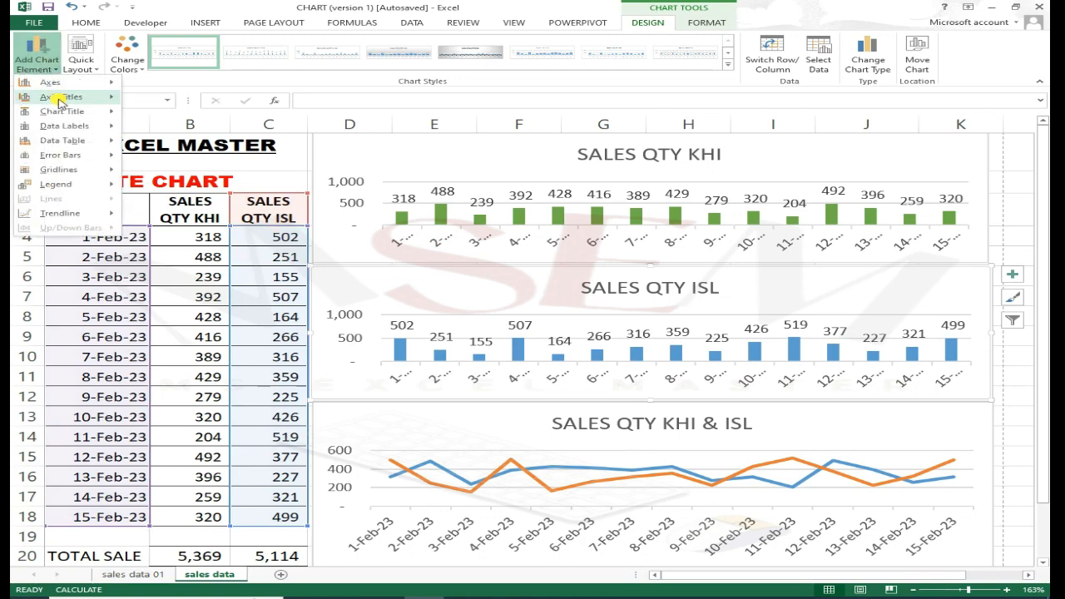
mouse_move(98, 159)
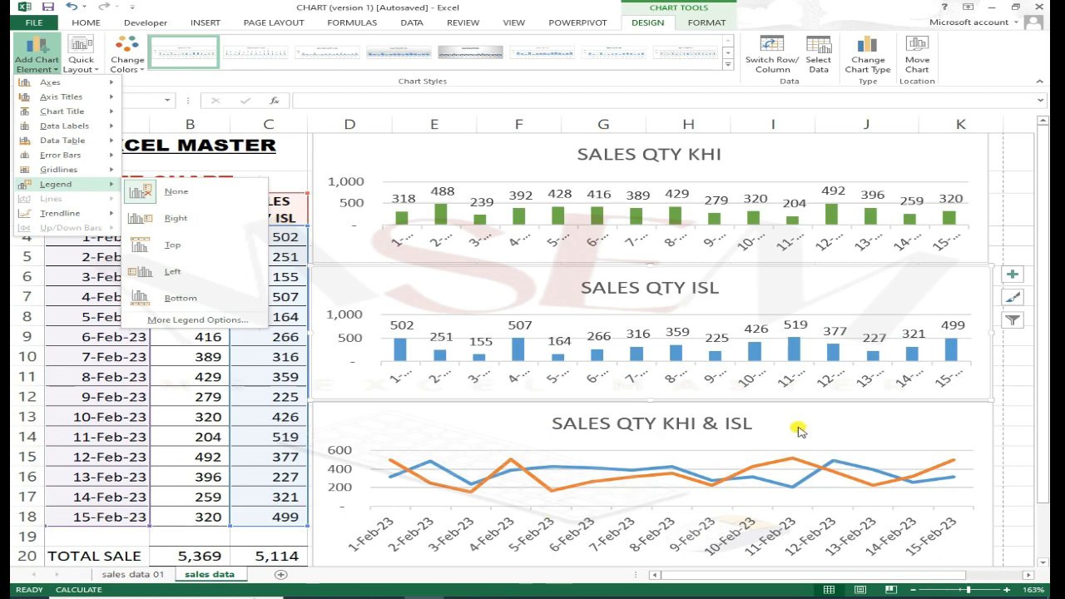
click(434, 346)
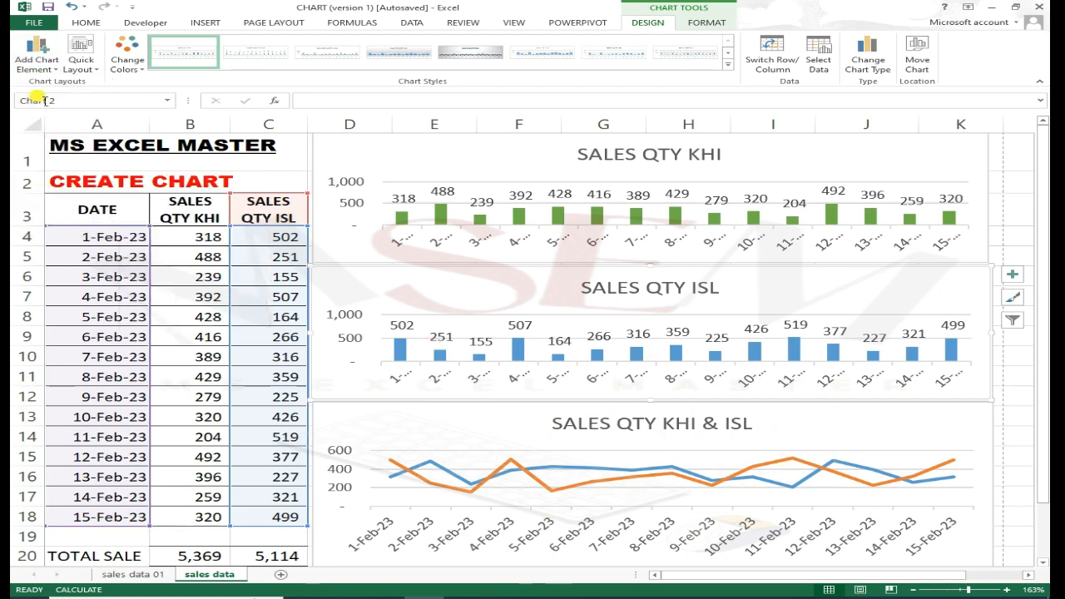
click(39, 74)
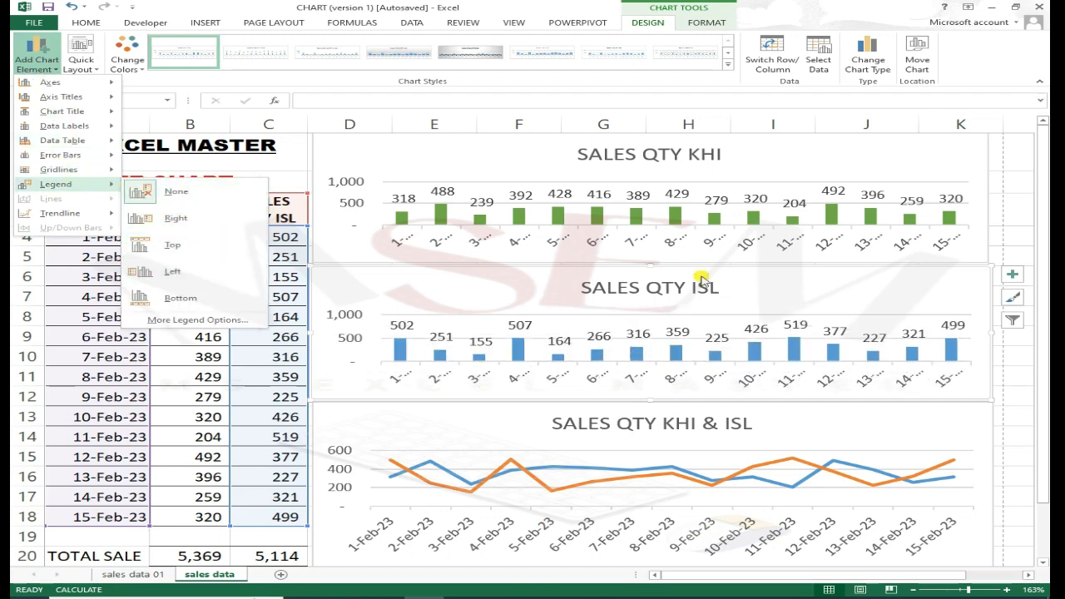
click(1013, 425)
click(974, 439)
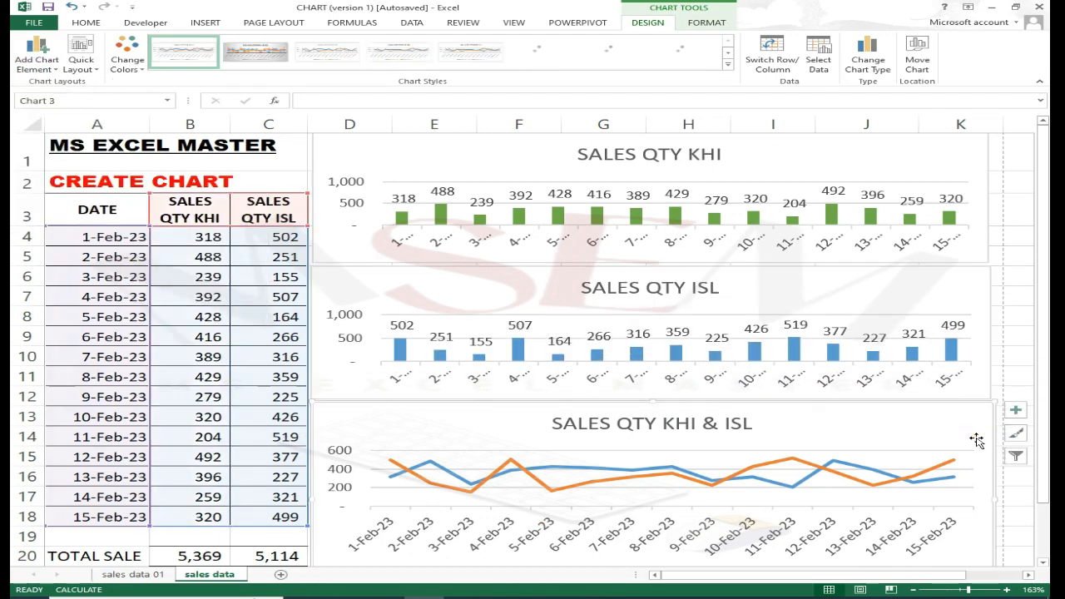
click(39, 66)
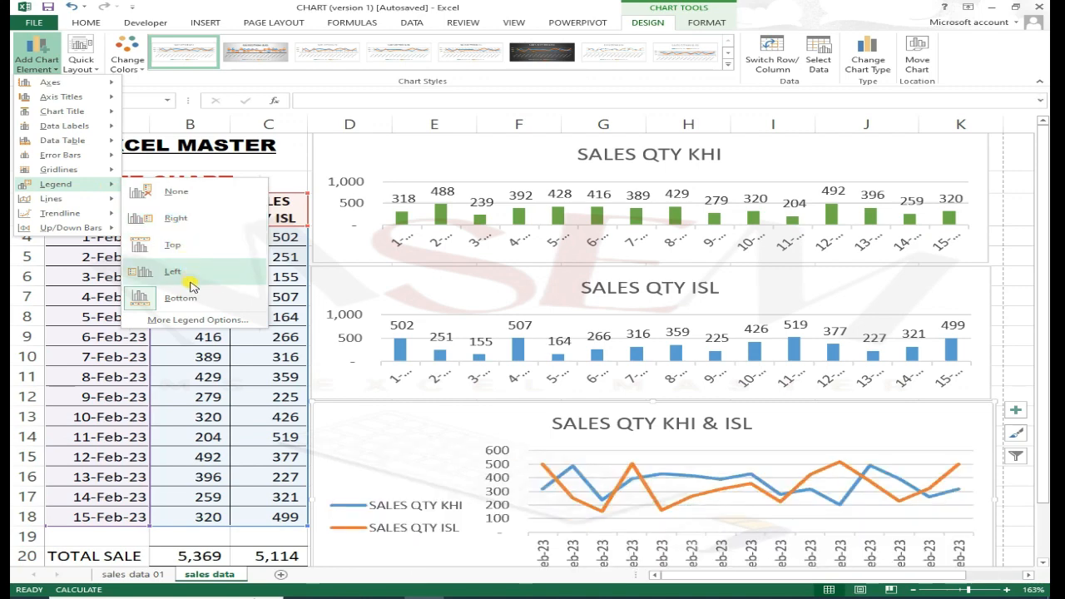
click(192, 257)
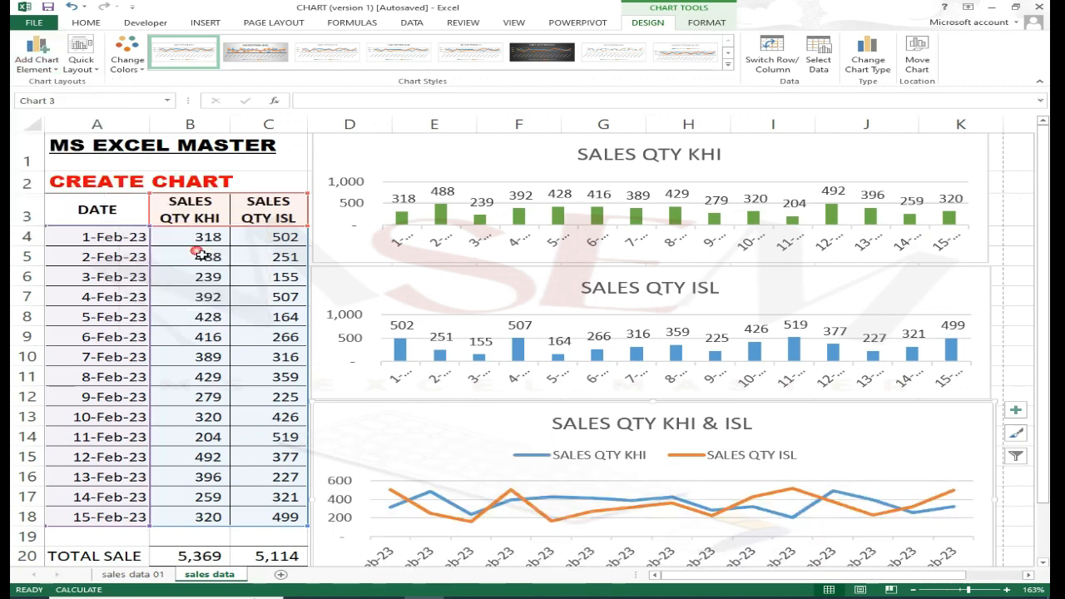
scroll(678, 416, down, 2)
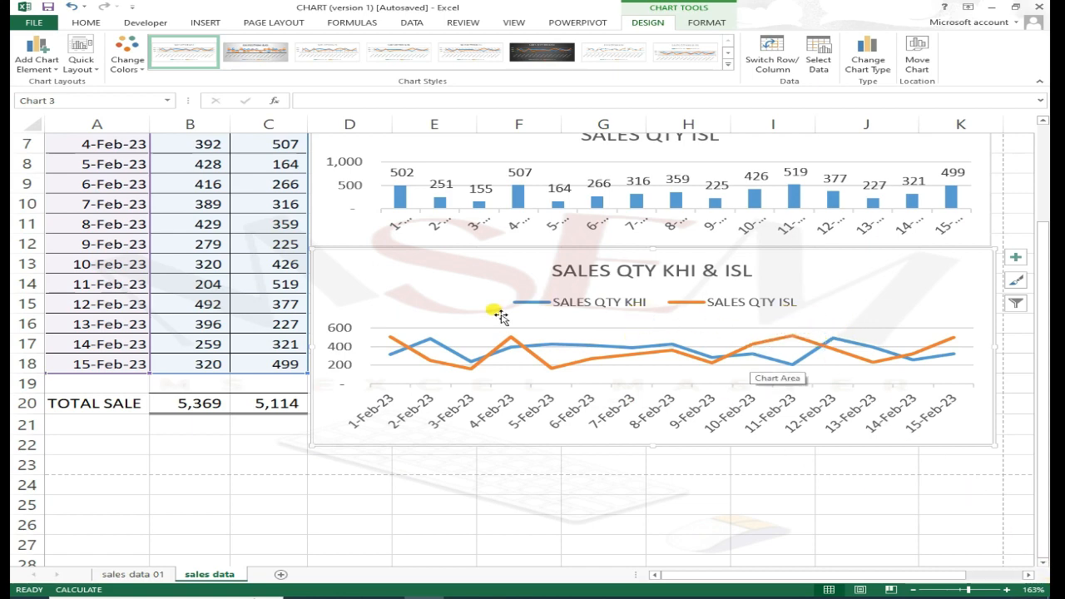
scroll(499, 316, up, 2)
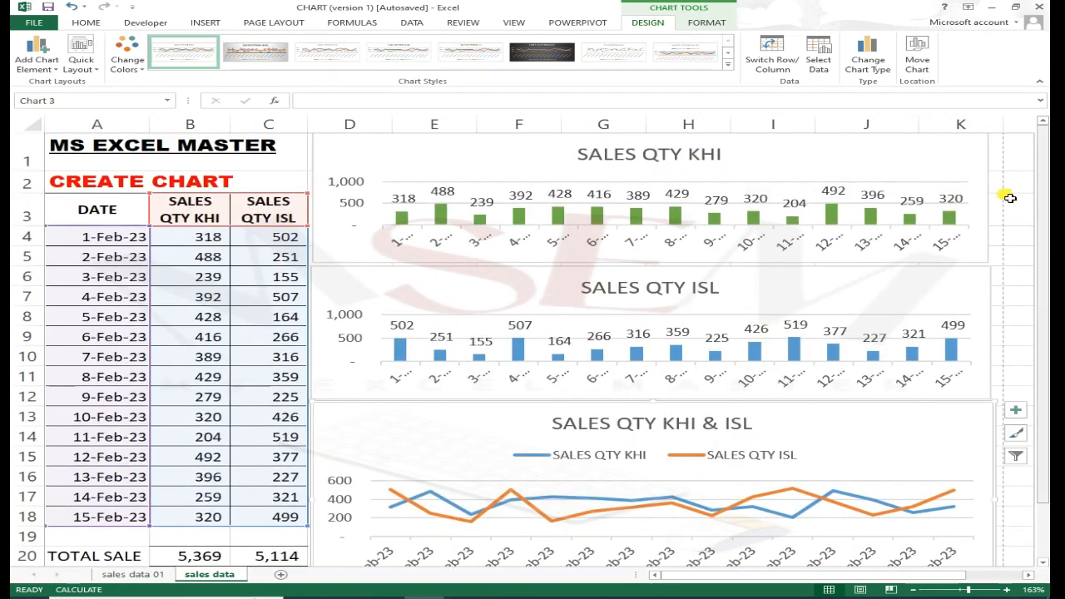
click(1010, 184)
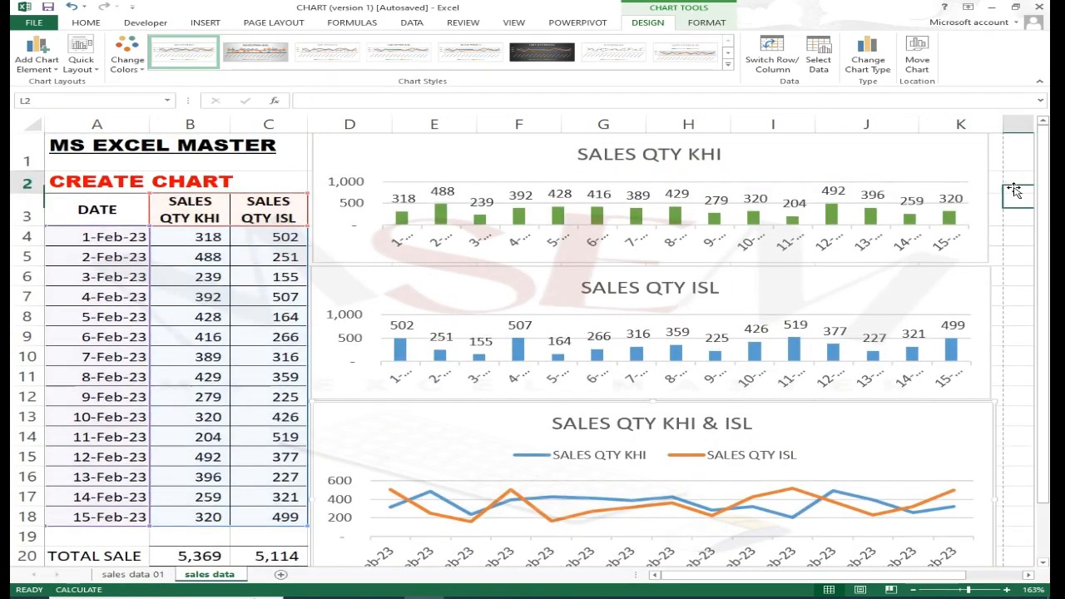
Step: Examine the formulas behind the SALES QTY KHI values in cells B4, B7 and B12 without changing them
click(220, 241)
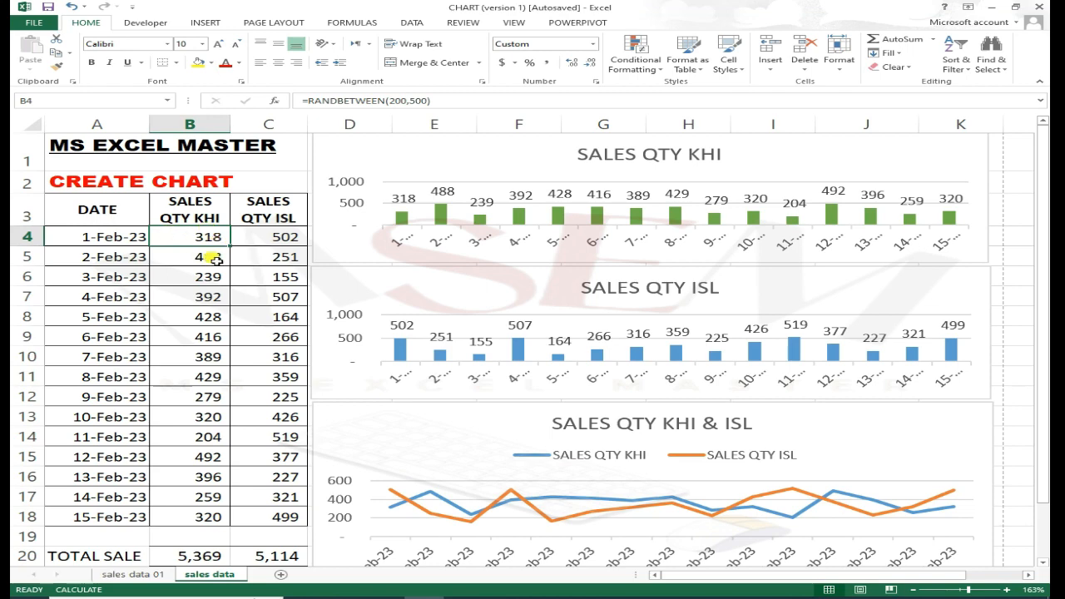
click(213, 294)
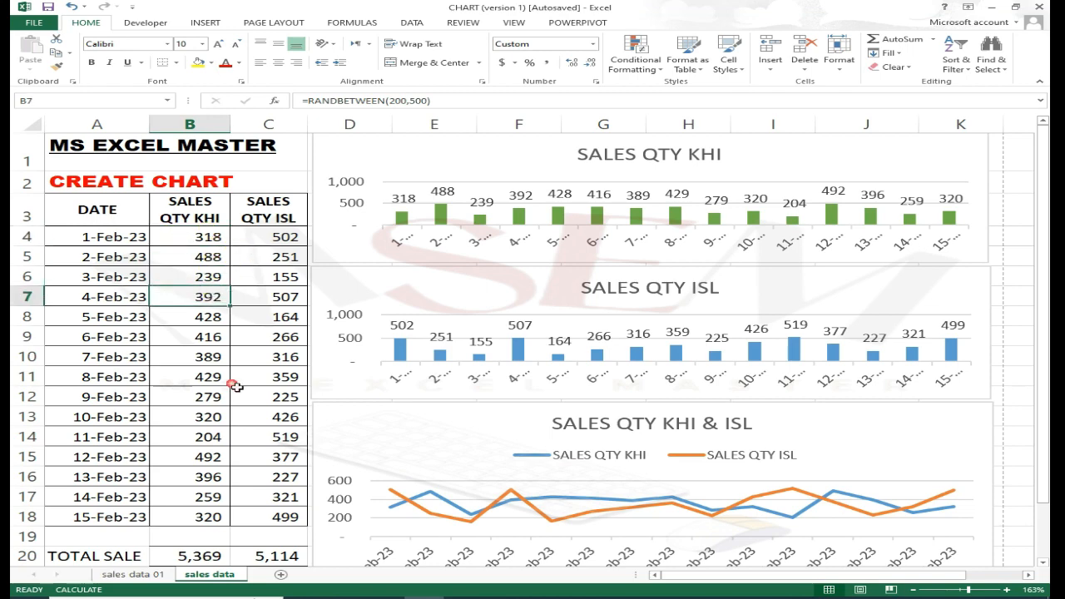
click(216, 396)
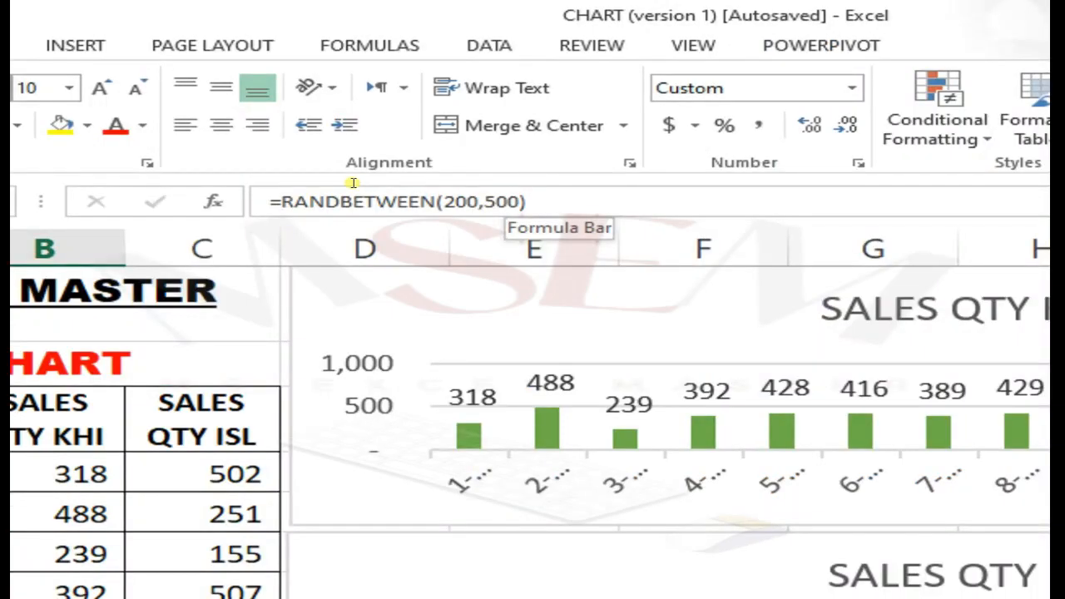
drag(434, 100, 265, 95)
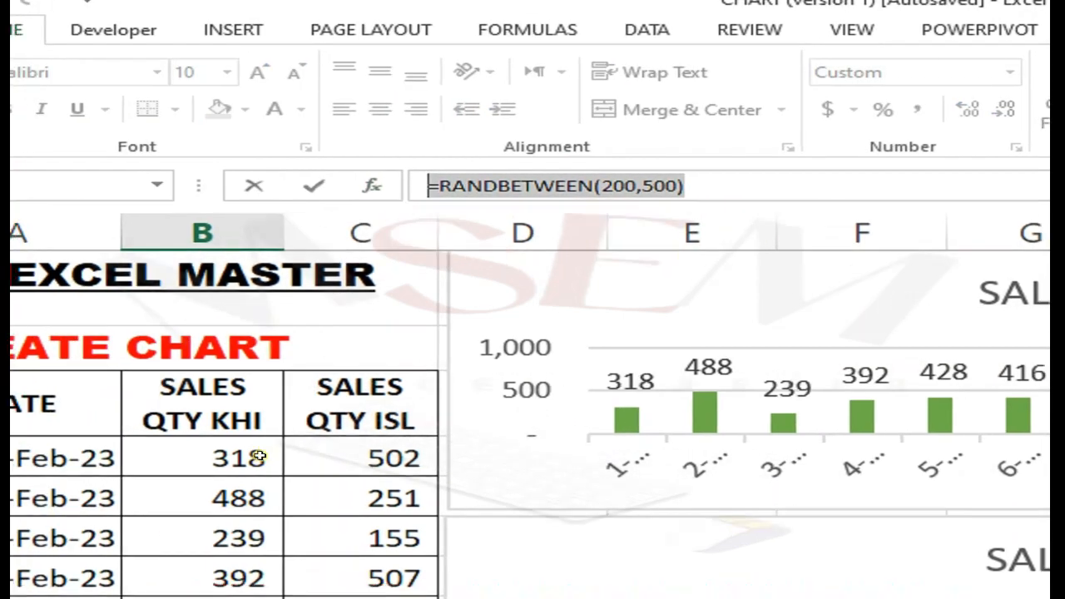
text(=)
click(247, 347)
key(Escape)
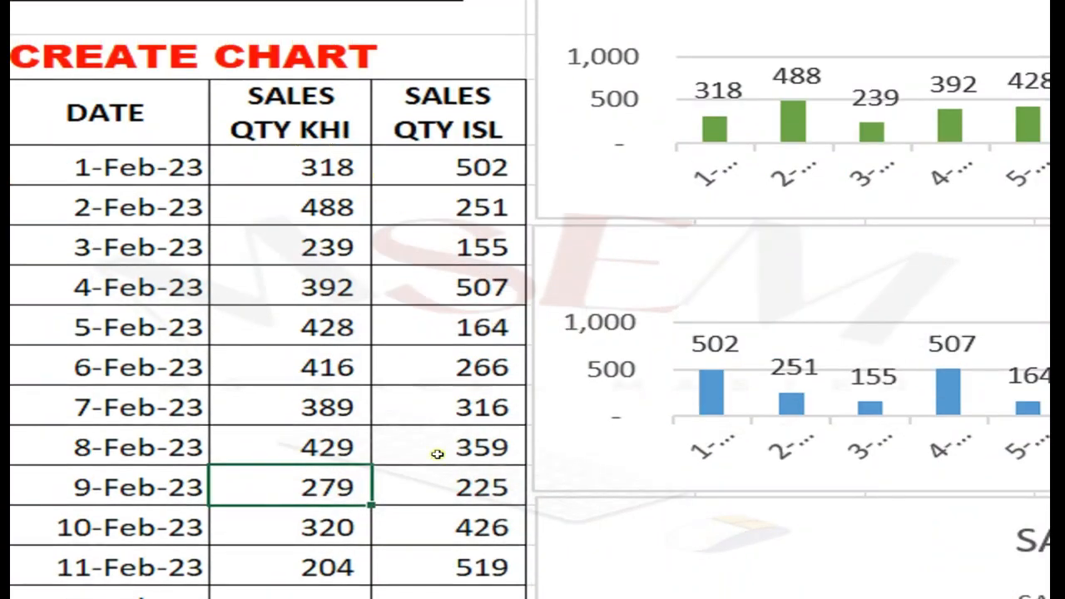
Step: Recalculate the workbook repeatedly from cell B4 to refresh the random sales quantities and all three charts
click(287, 143)
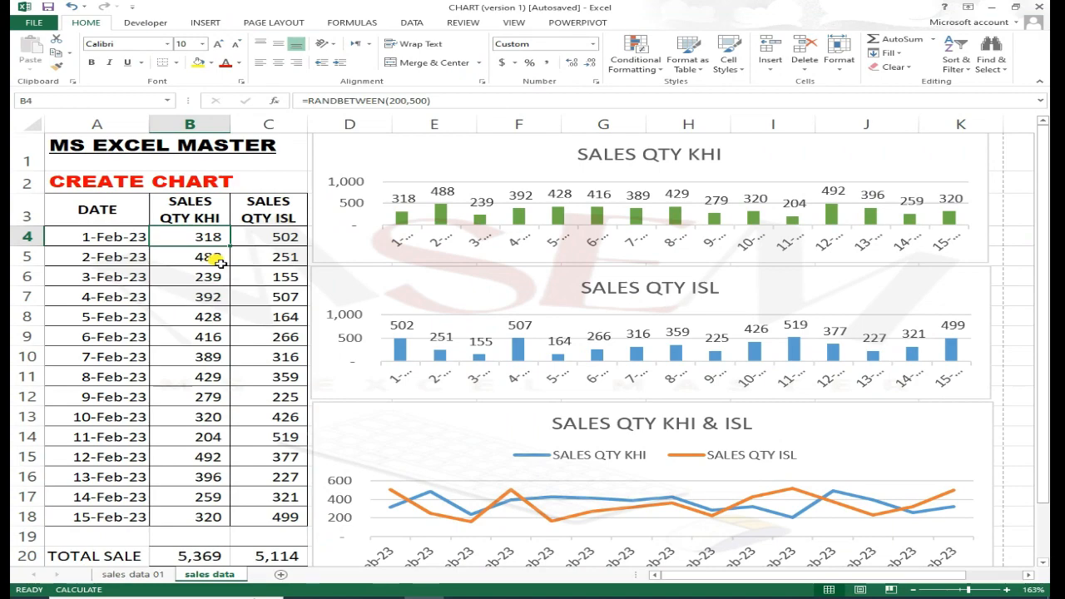
key(F9)
key(F9)
key(F9)
key(F9)
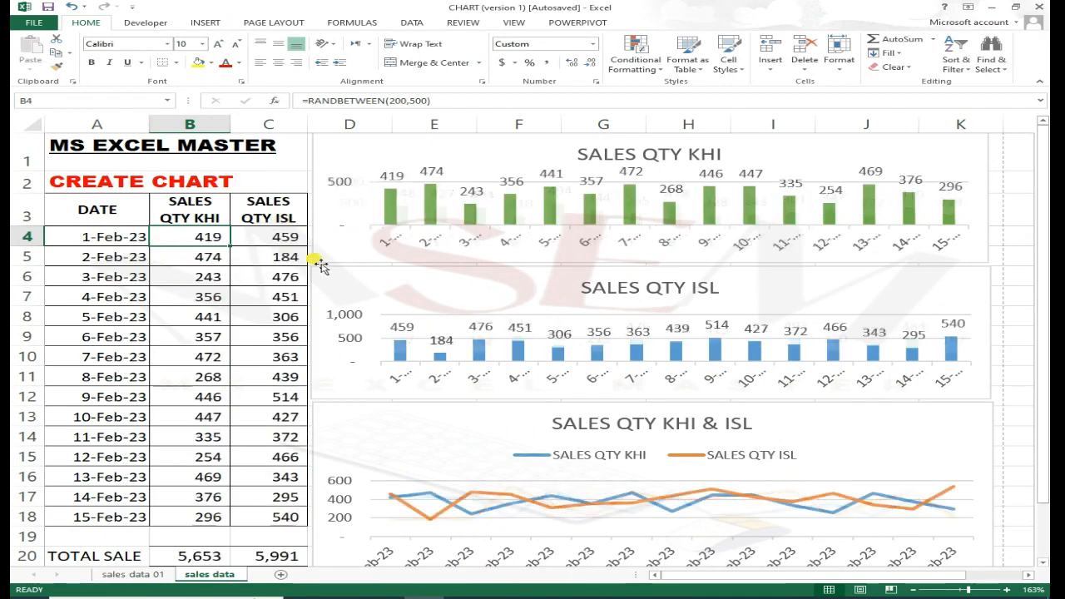
key(F9)
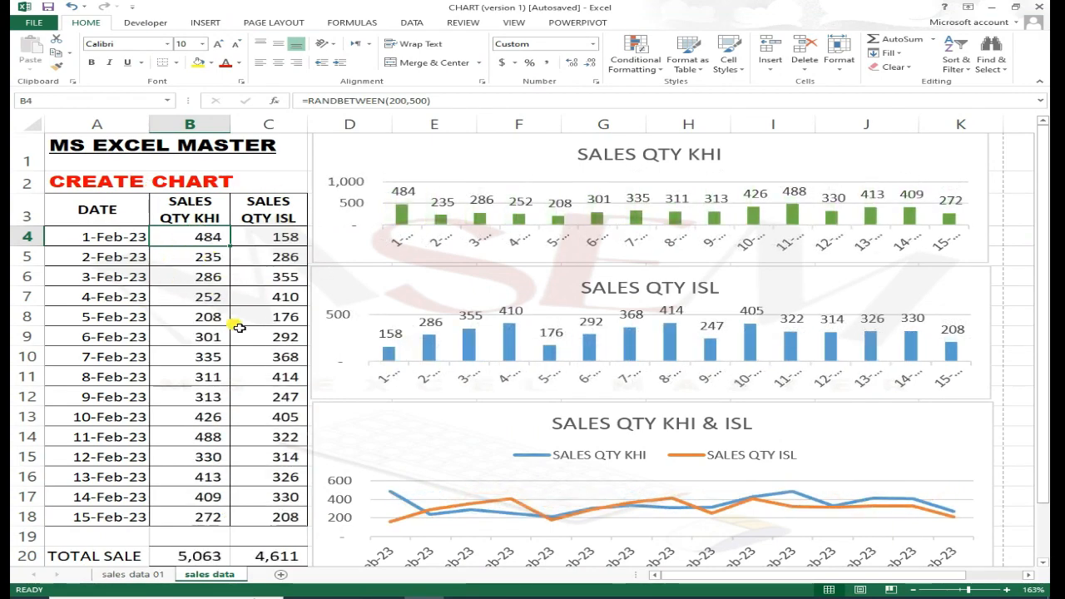
key(F9)
key(F9)
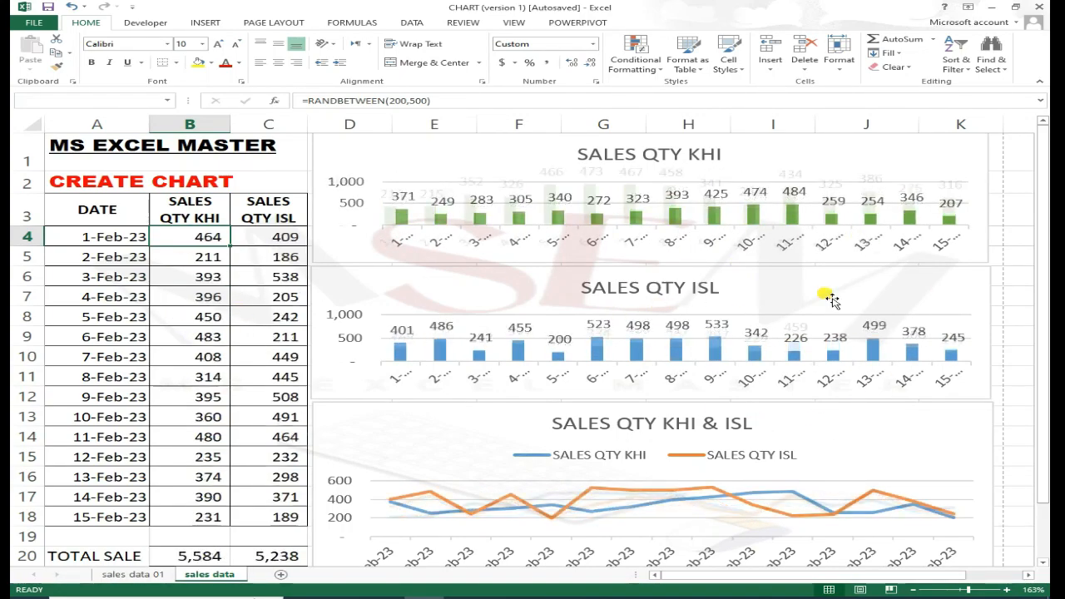
key(F9)
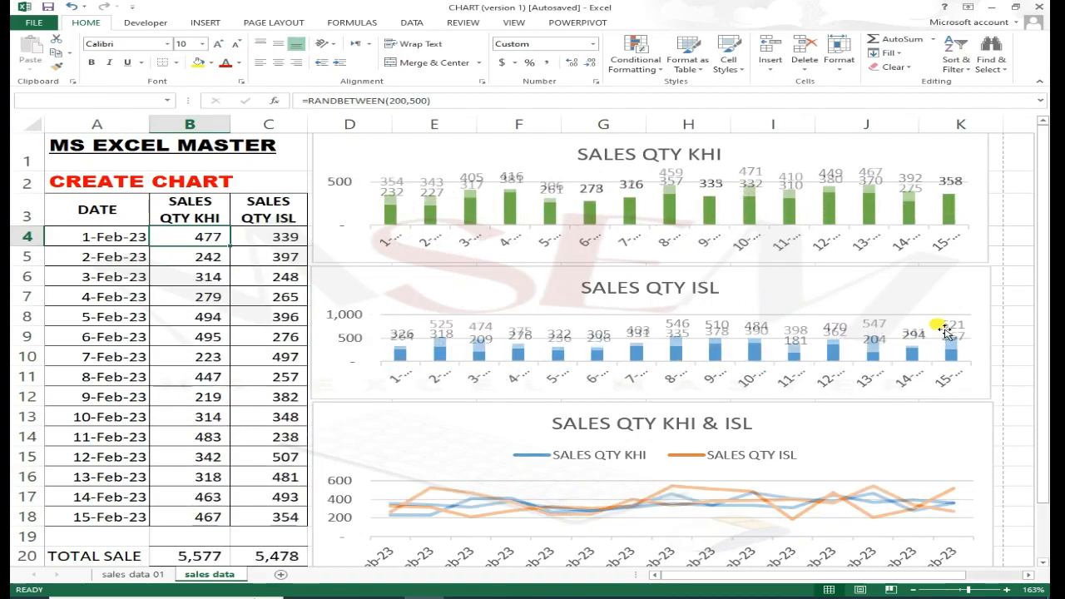
key(F9)
key(F9)
key(F9)
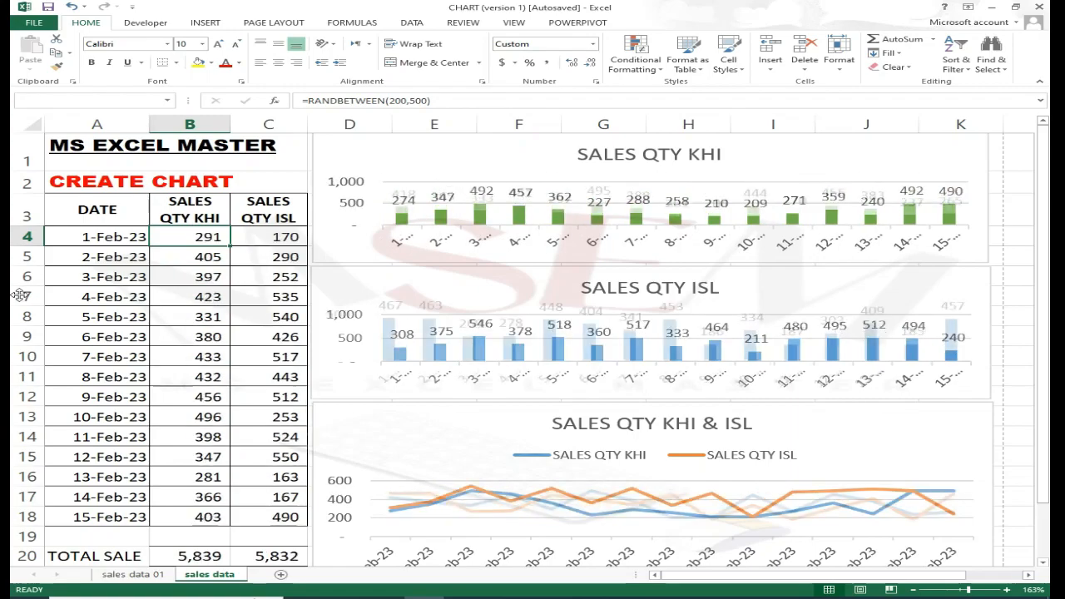
key(F9)
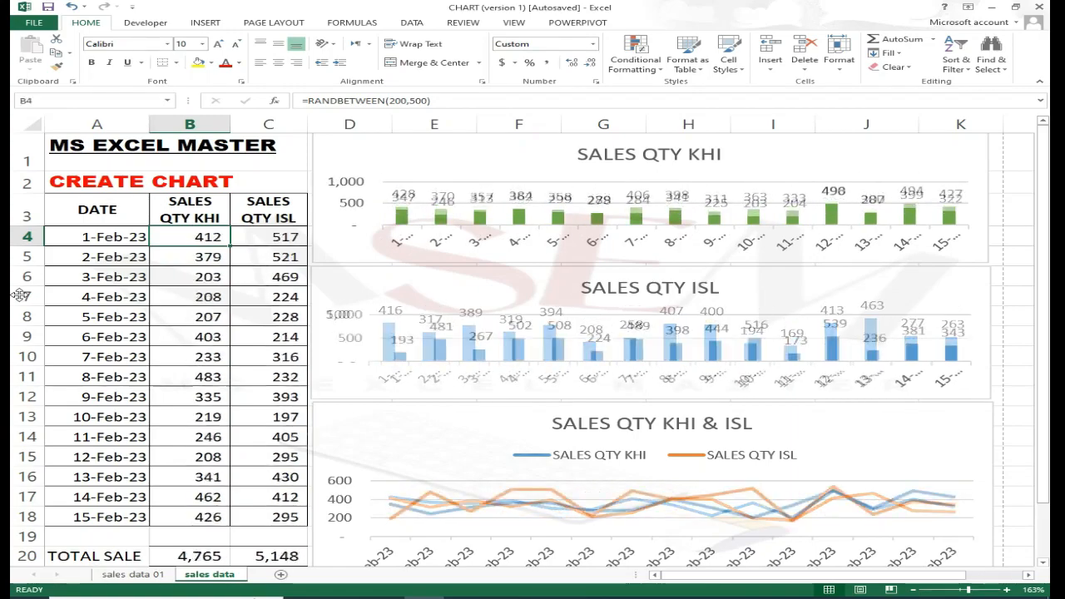
key(F9)
key(F9)
key(F9)
key(F9)
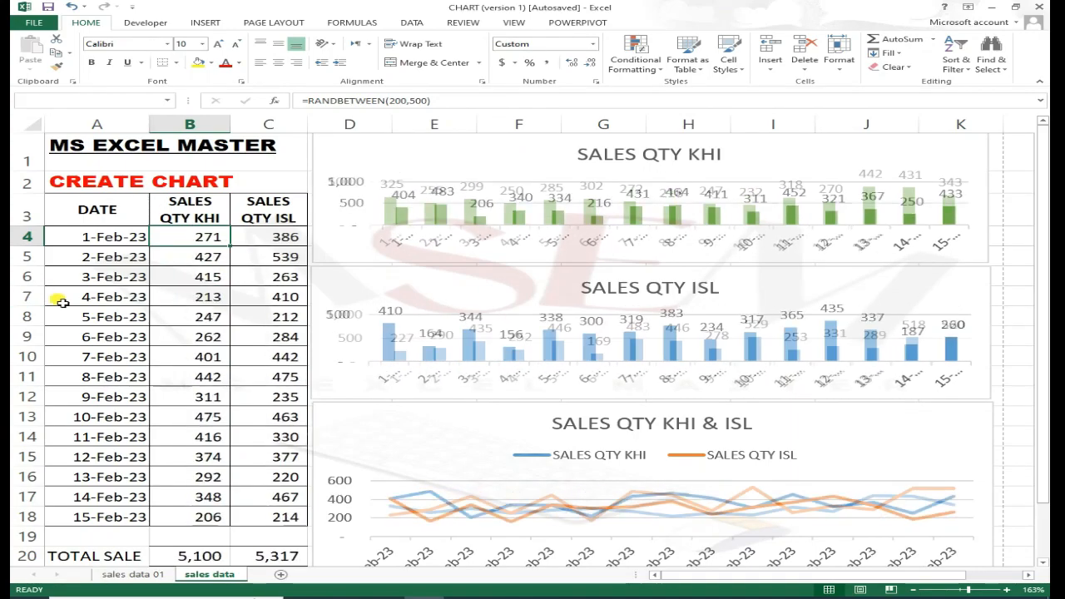
Step: Regenerate the random sales quantities several more times so all three charts redraw with new data
key(F9)
key(F9)
key(F9)
key(F9)
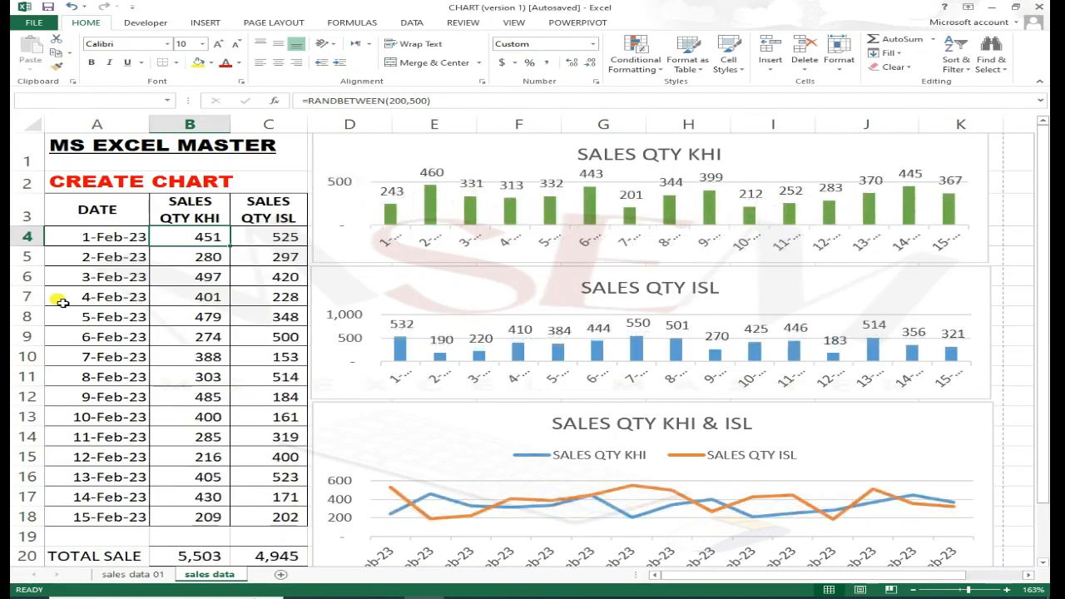
key(F9)
key(F9)
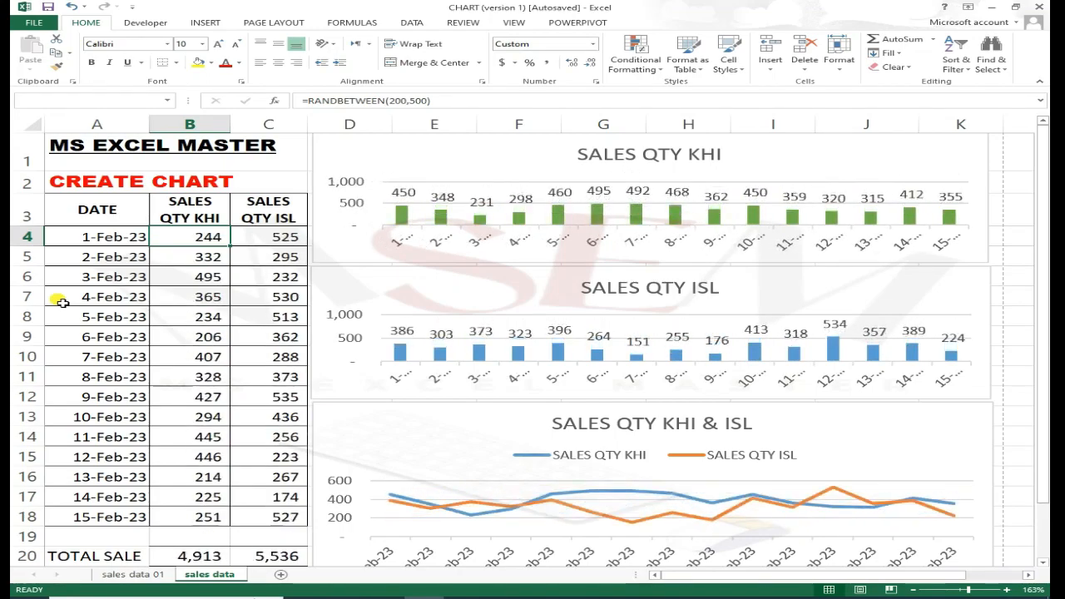
key(F9)
key(F9)
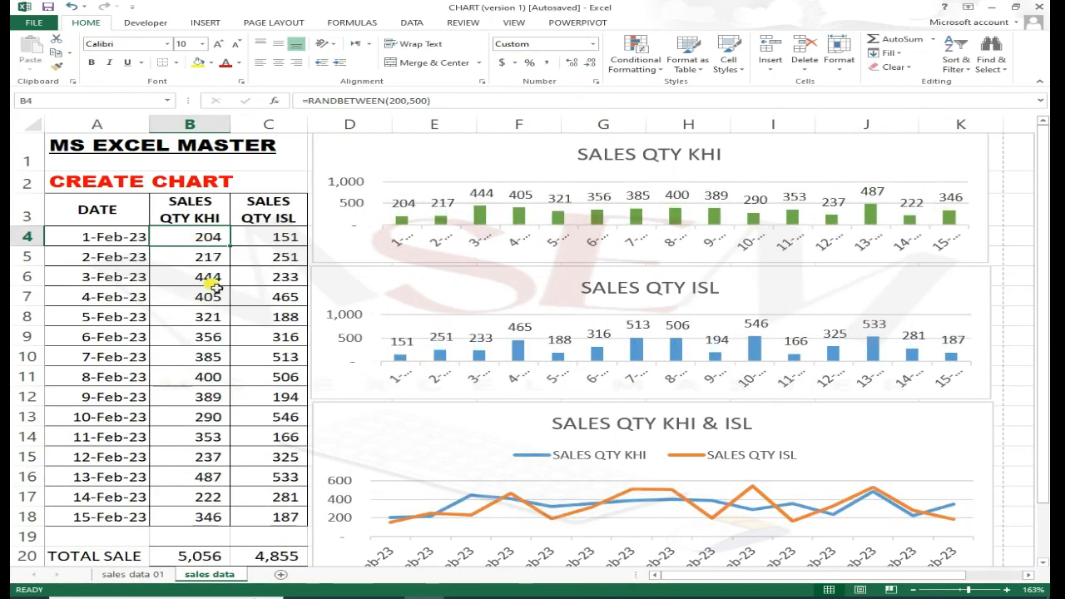
Step: Replace the RANDBETWEEN formulas in B4:C18 with fixed numbers by copying the range and pasting it over itself as values
drag(208, 238, 283, 516)
right_click(208, 239)
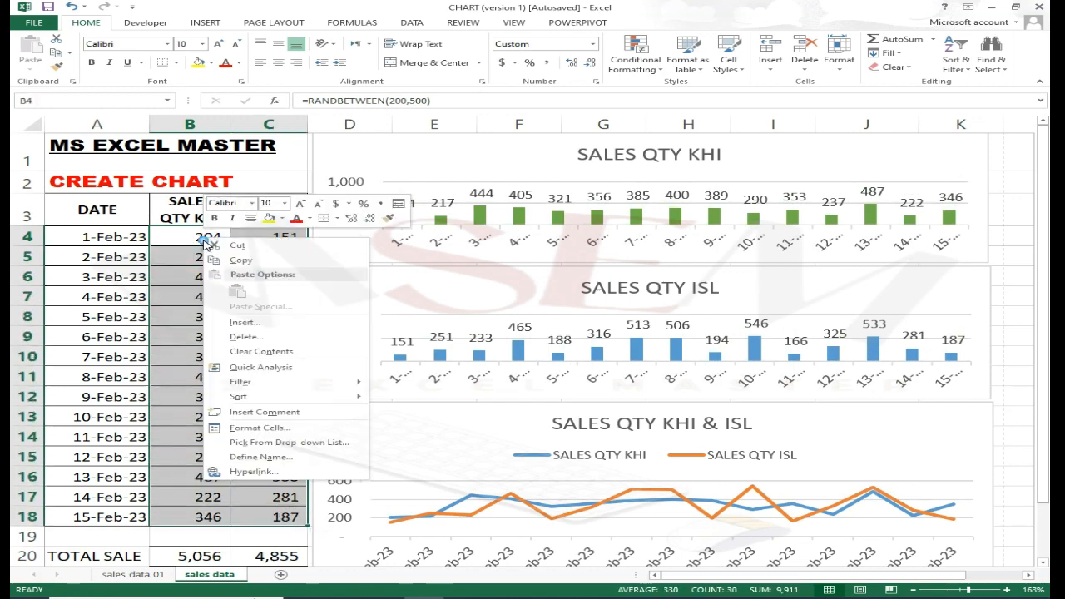
key(c)
right_click(208, 237)
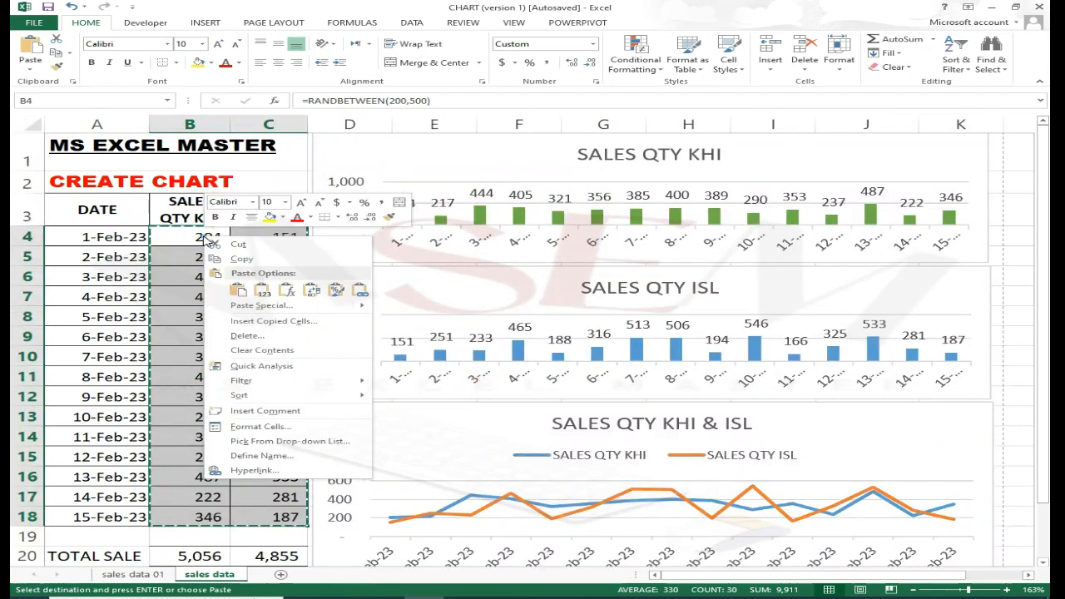
click(261, 291)
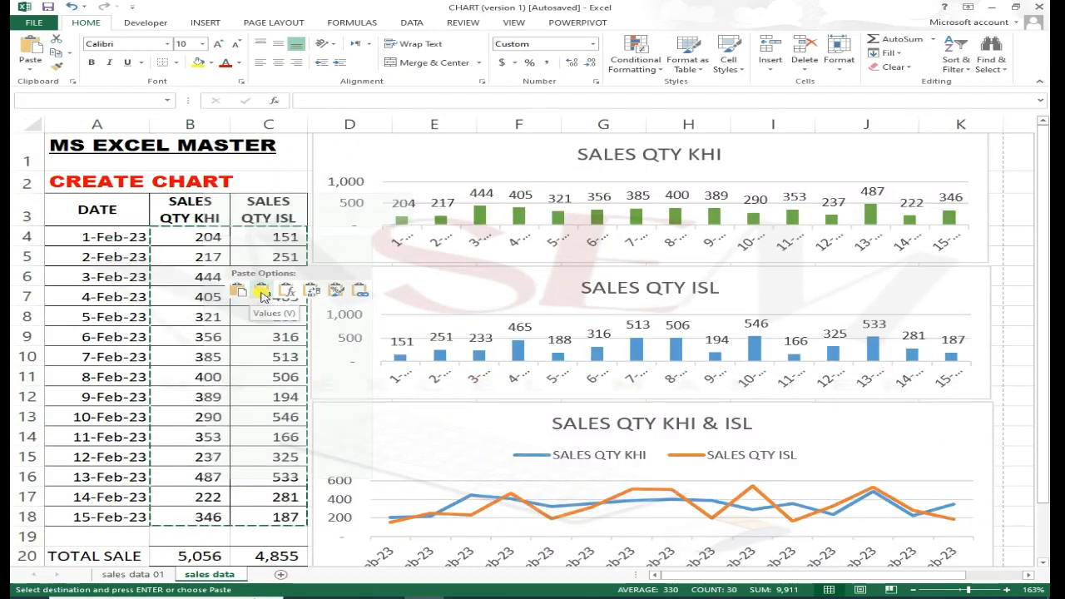
click(261, 291)
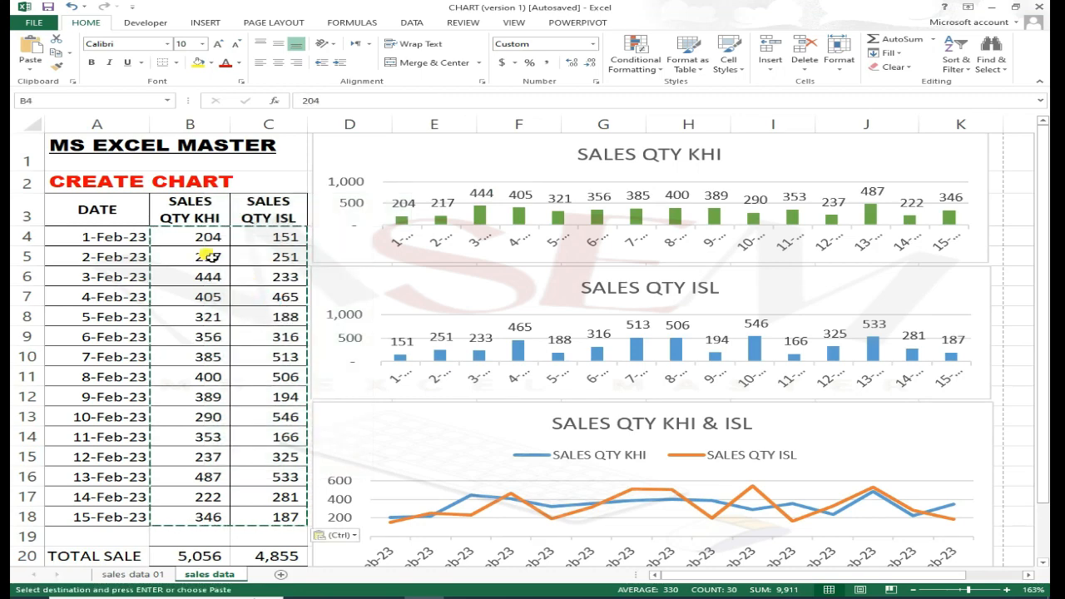
Step: End copy mode and inspect the contents of several sales quantity cells, including B4, B7 and B5, without changing them
click(210, 336)
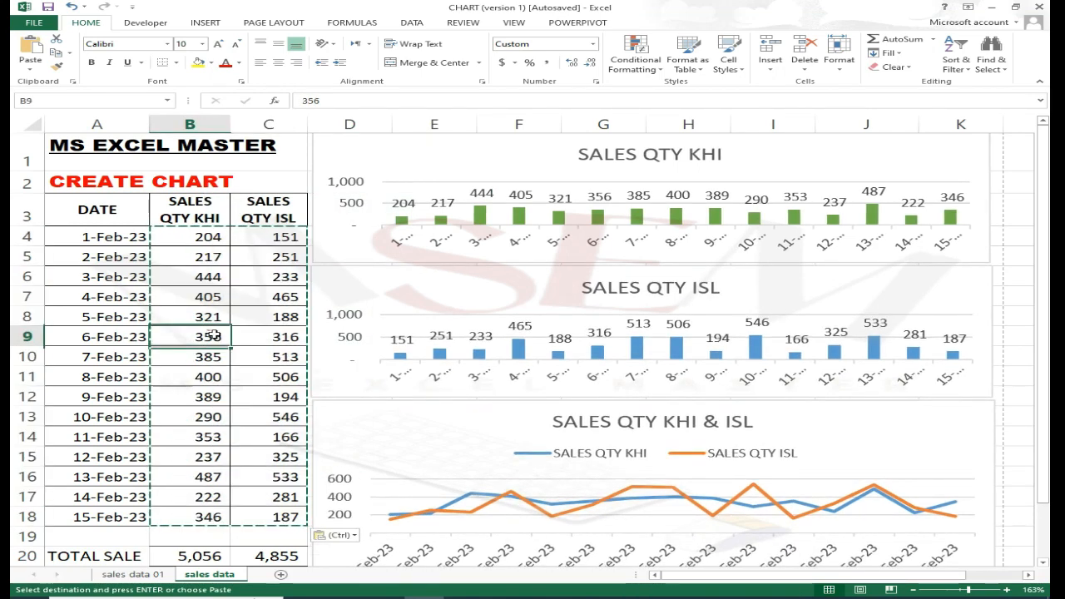
click(201, 241)
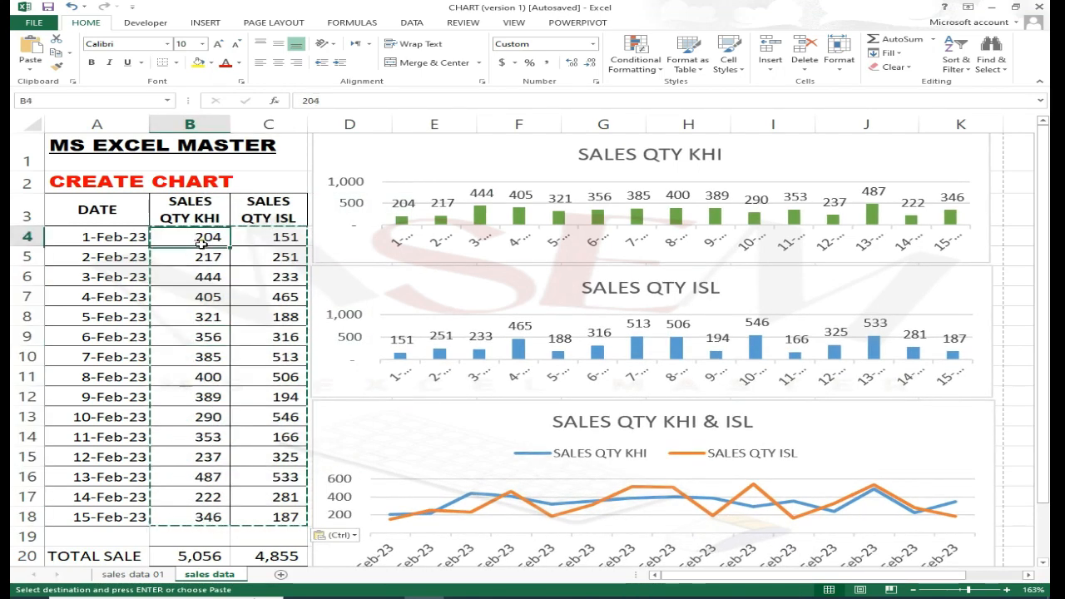
click(215, 288)
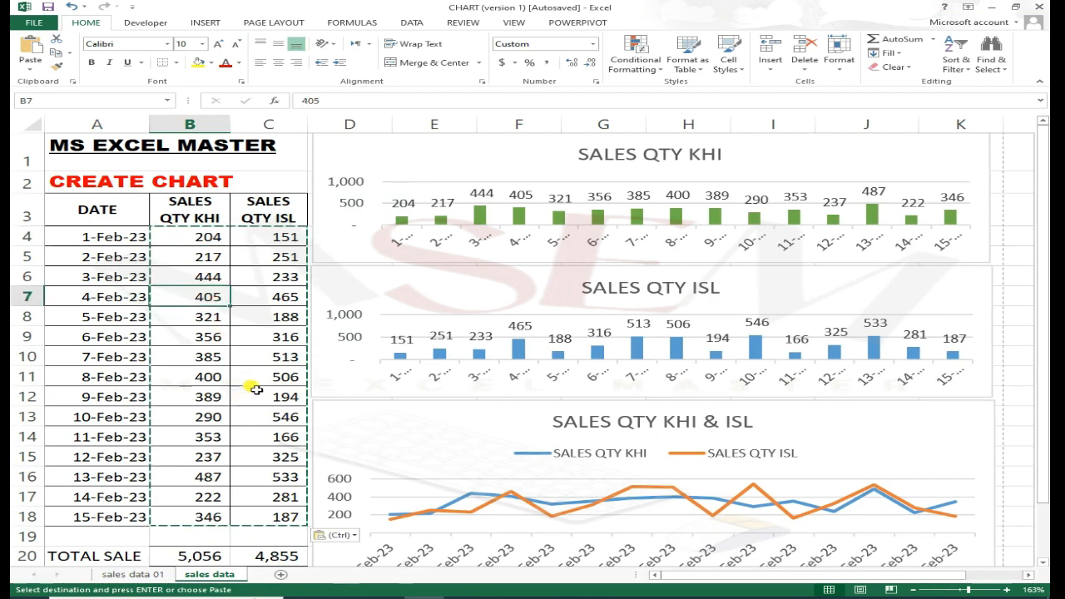
key(Escape)
click(273, 251)
click(206, 274)
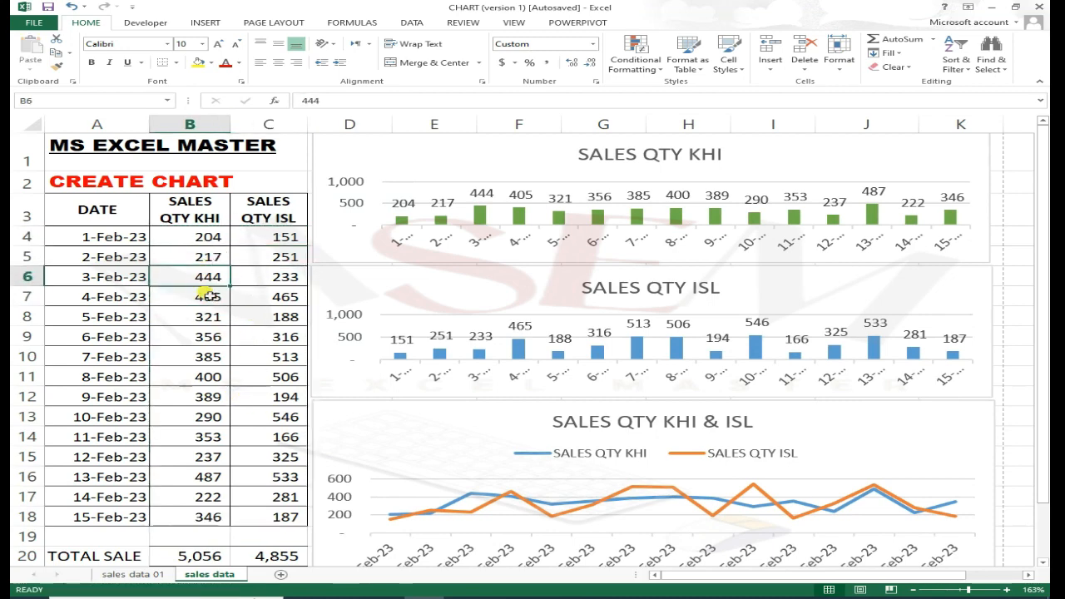
click(213, 259)
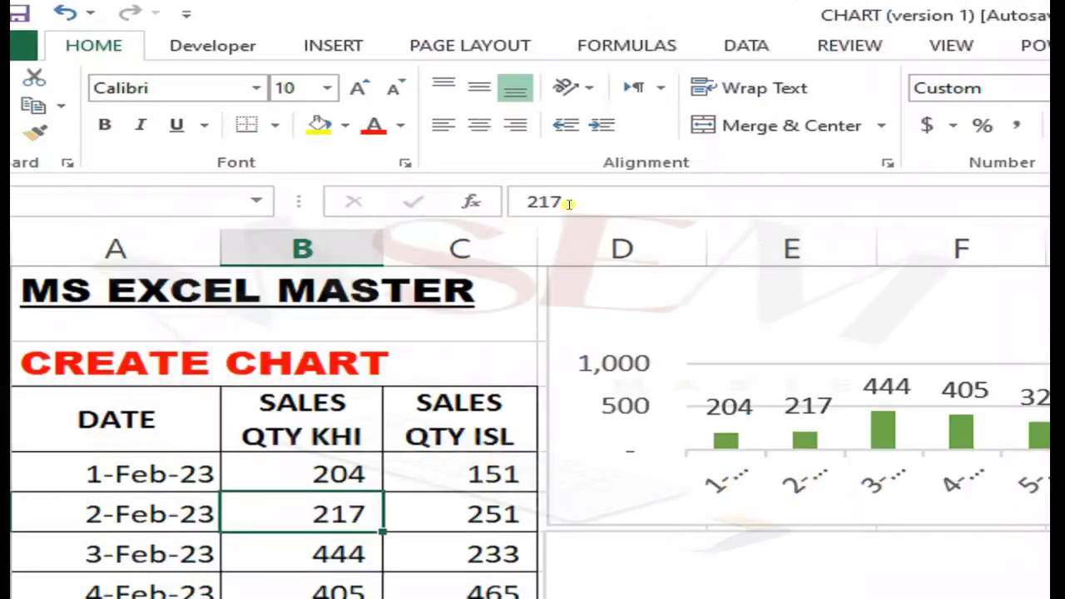
drag(353, 98, 288, 96)
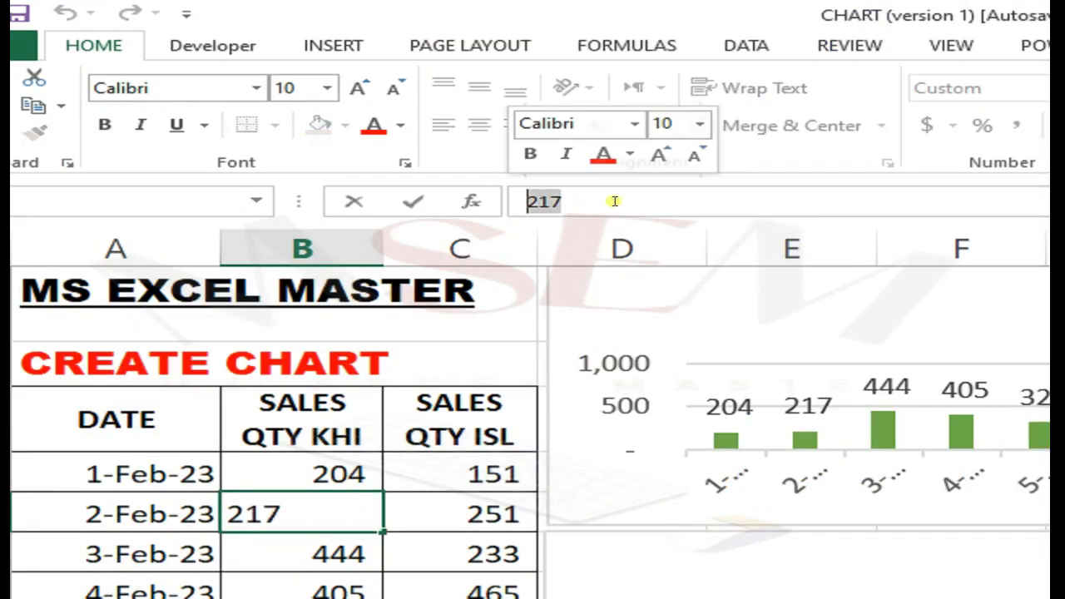
key(Escape)
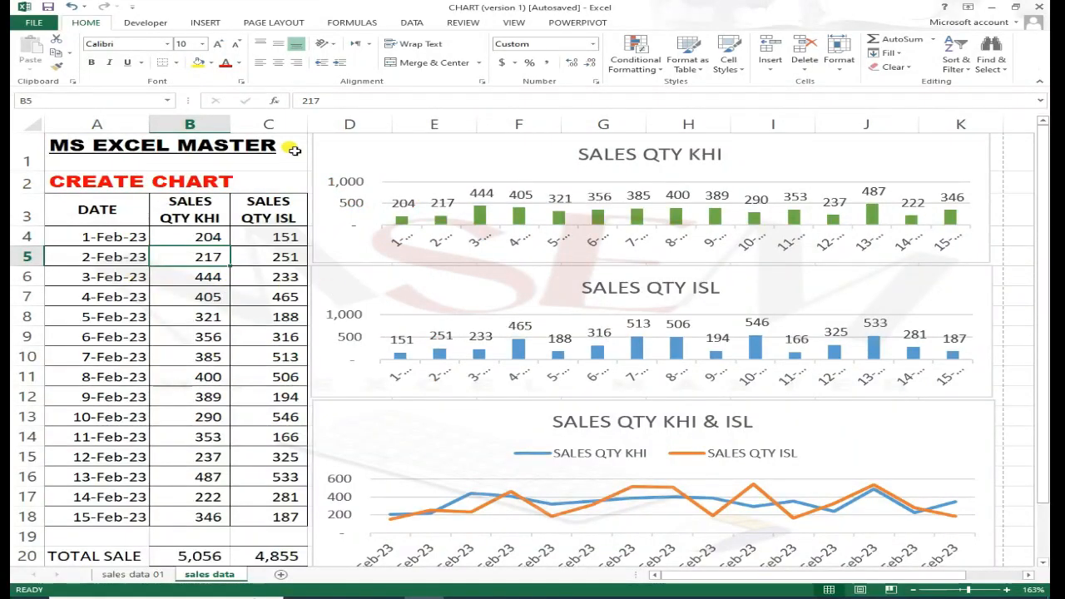
Step: Fill the entire worksheet with a light green theme color and clear the whole-sheet selection
click(595, 137)
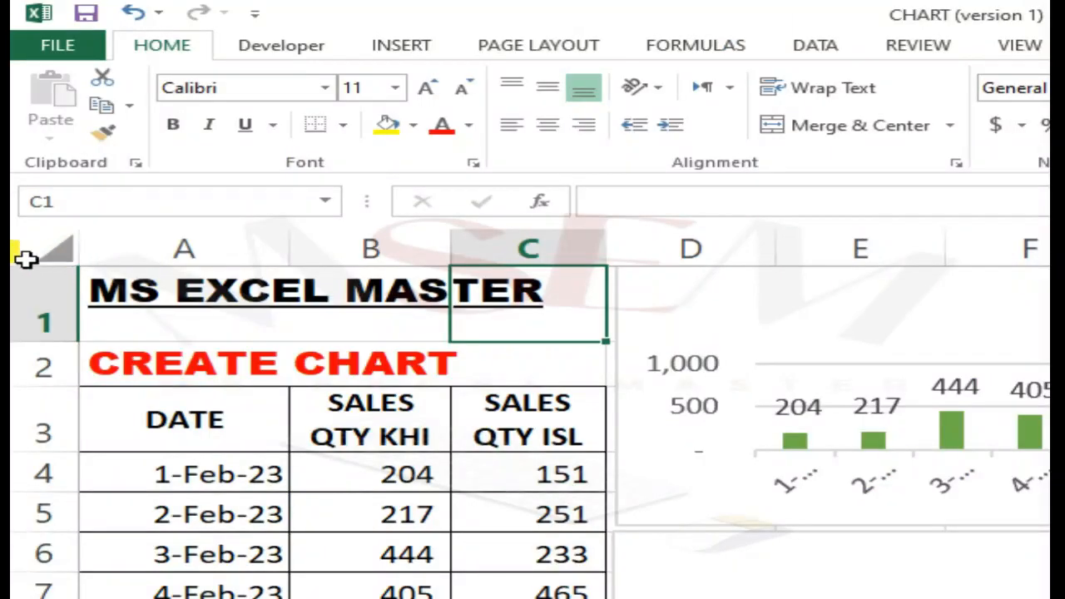
click(35, 125)
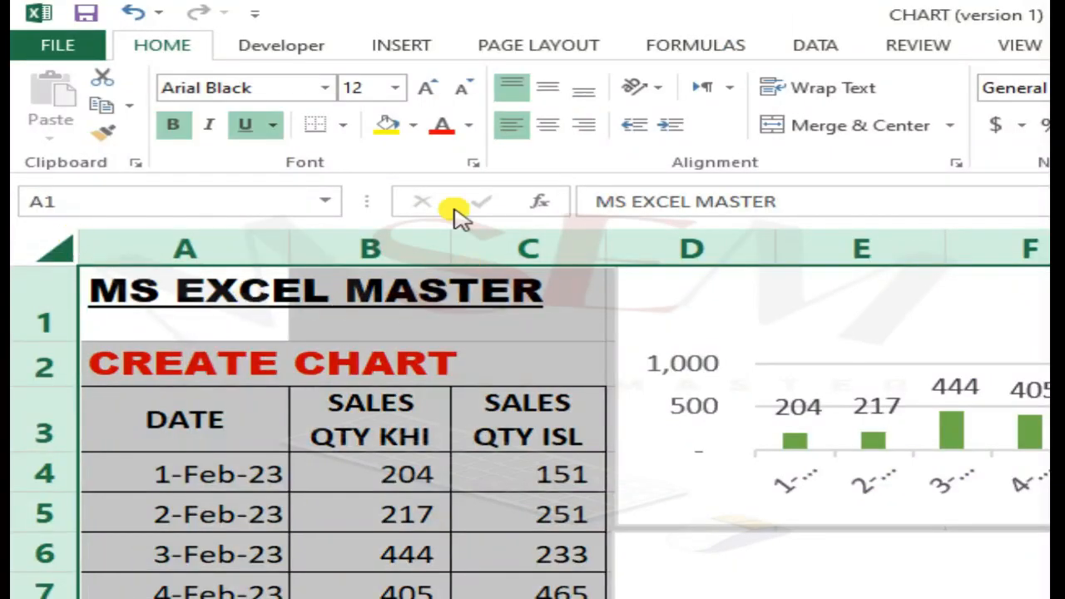
click(414, 125)
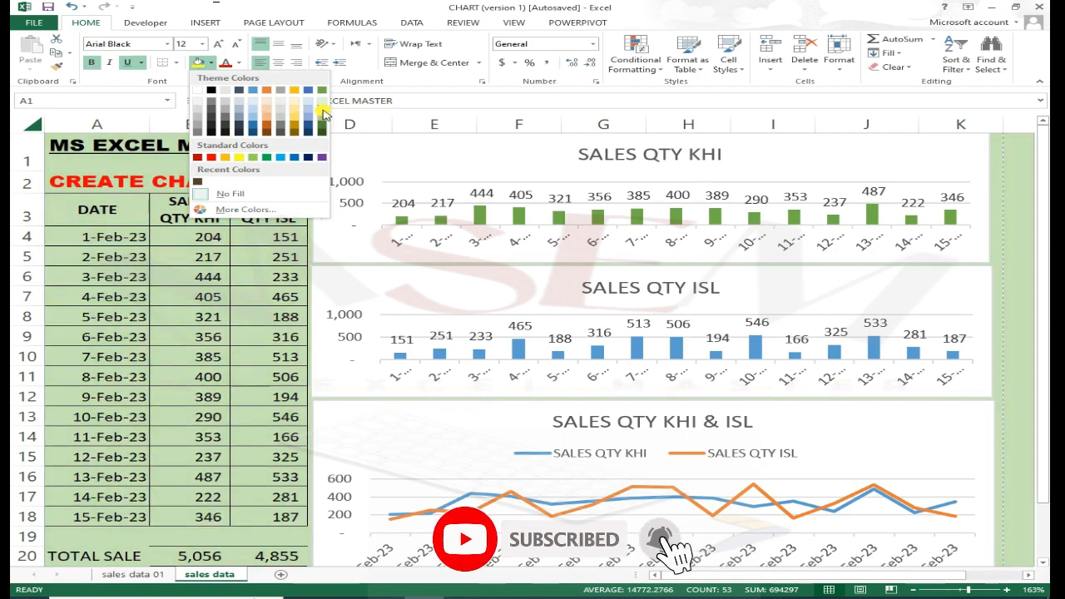
click(322, 114)
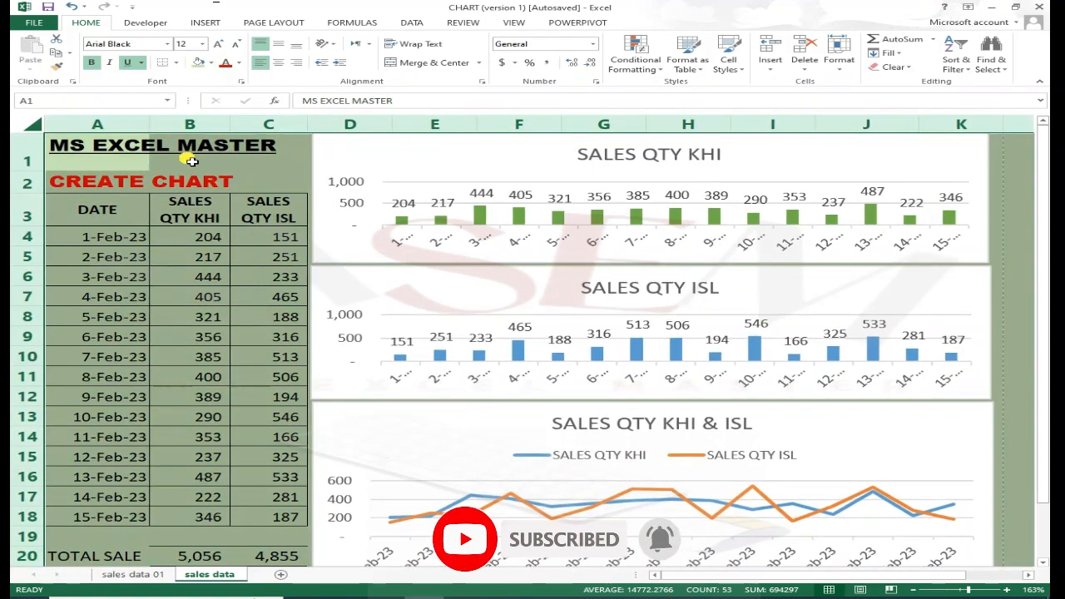
click(142, 157)
Step: Fill the SALES QTY KHI chart background with a dark green theme color
click(446, 150)
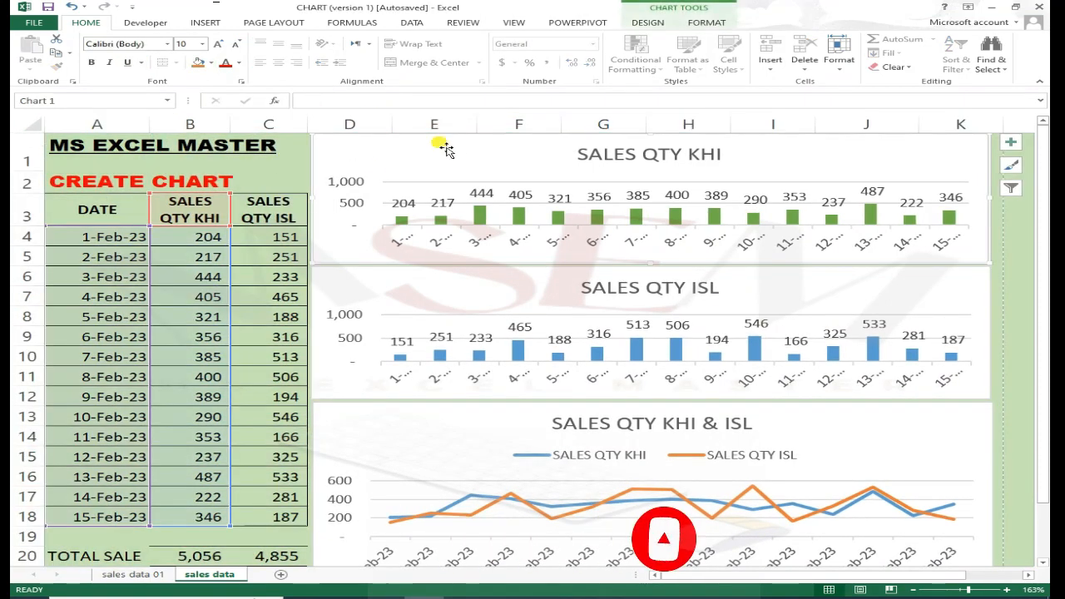
click(213, 63)
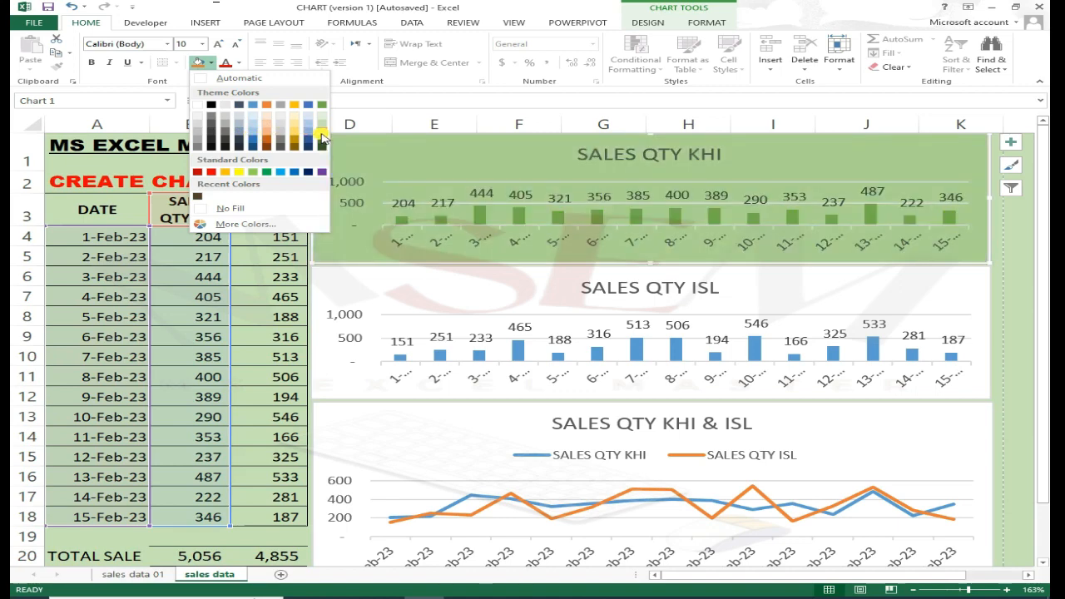
click(321, 143)
click(352, 278)
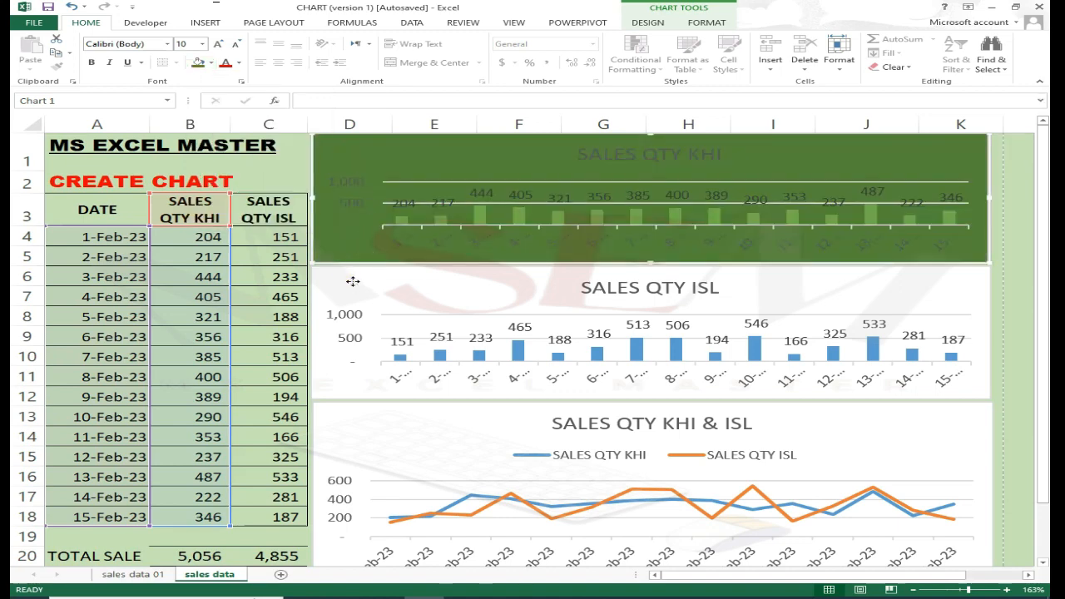
Step: Set the SALES QTY KHI chart background to a light blue theme color
click(348, 138)
click(212, 65)
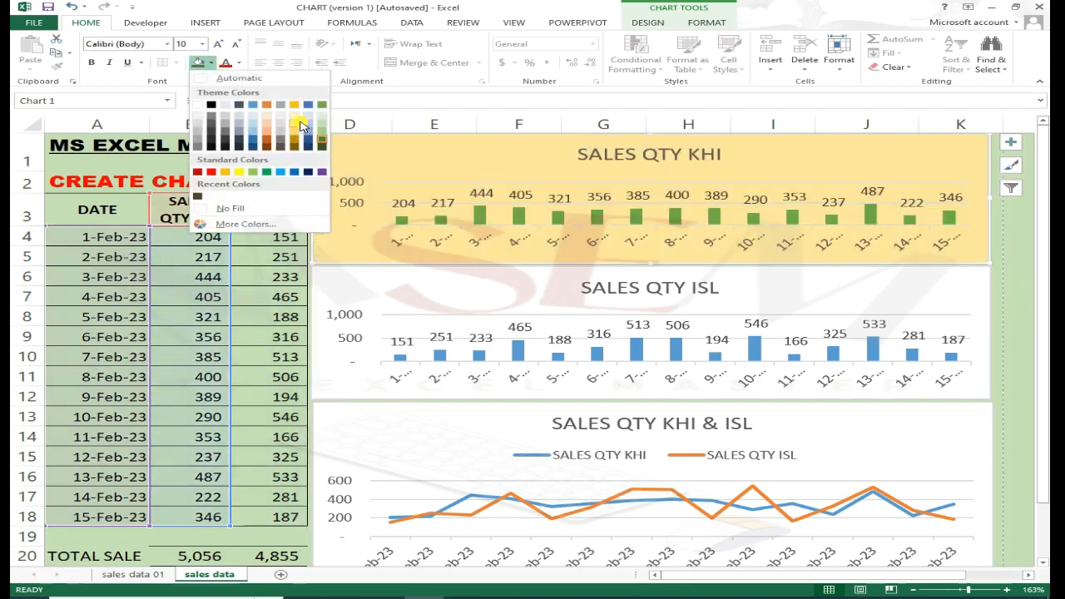
click(253, 126)
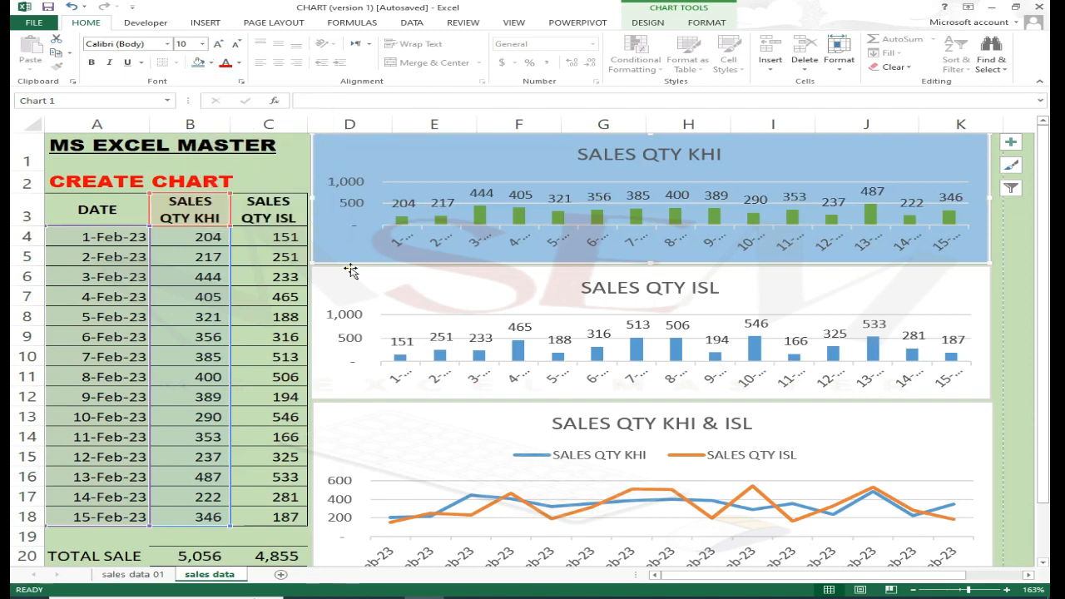
Step: Fill the SALES QTY ISL chart background with a pale orange theme color
click(350, 271)
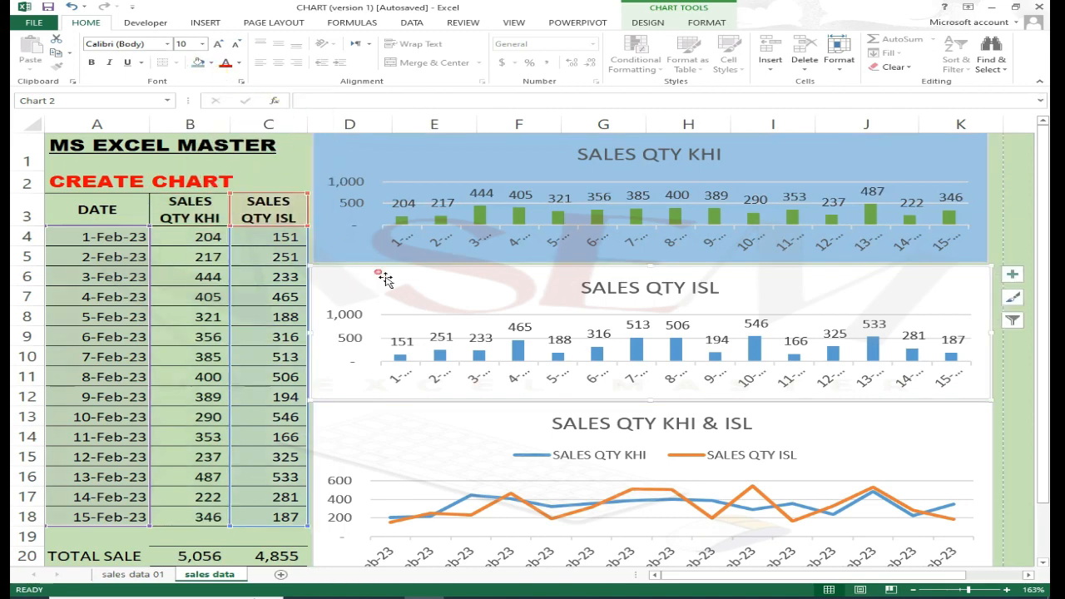
click(212, 64)
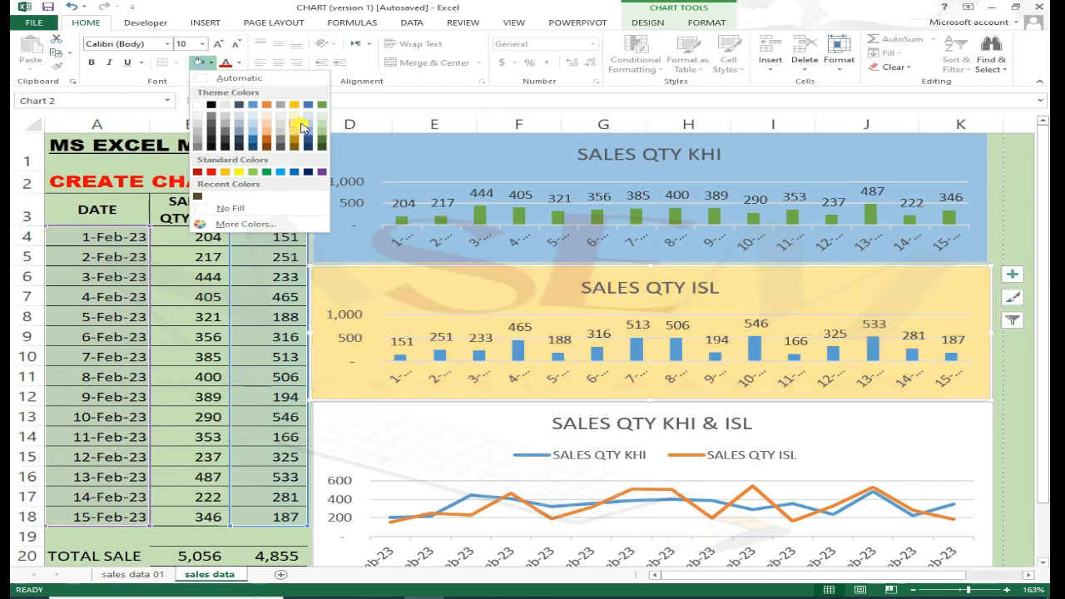
click(269, 125)
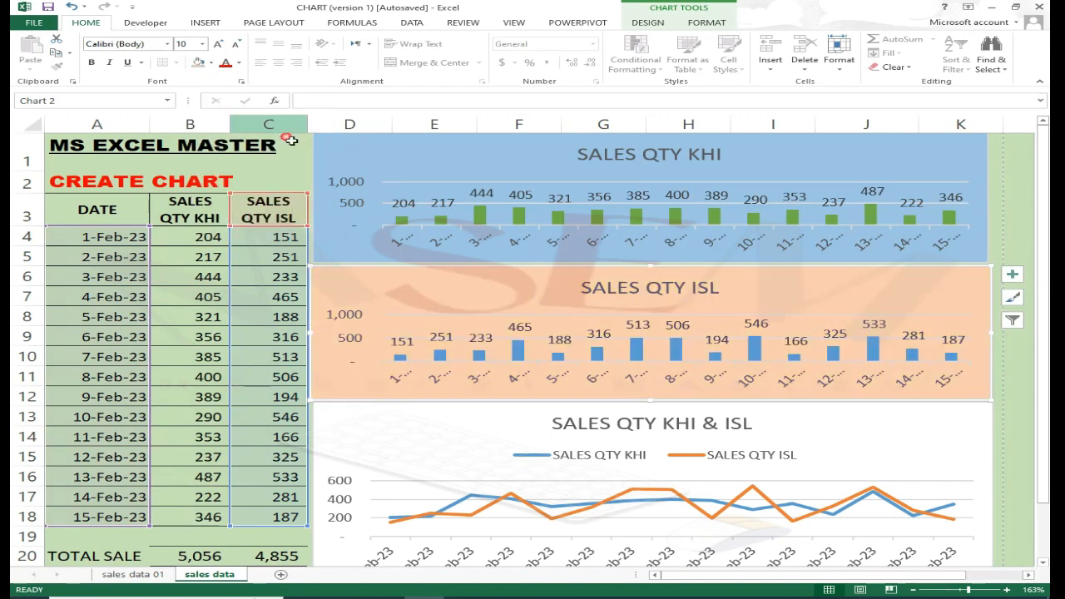
Step: Set the SALES QTY ISL chart background to a medium orange theme color
click(372, 416)
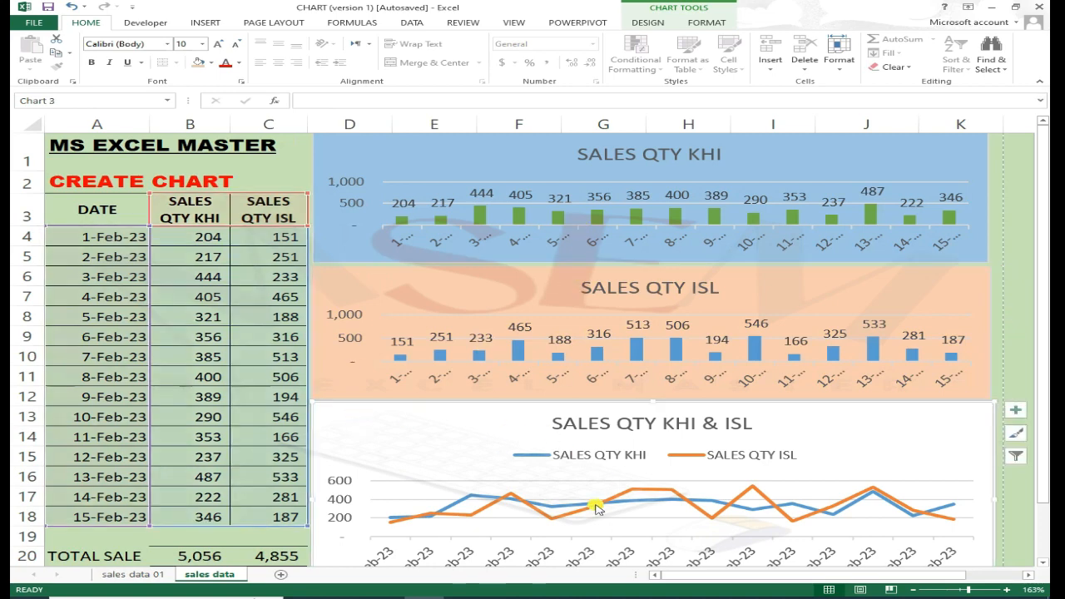
click(455, 432)
click(968, 348)
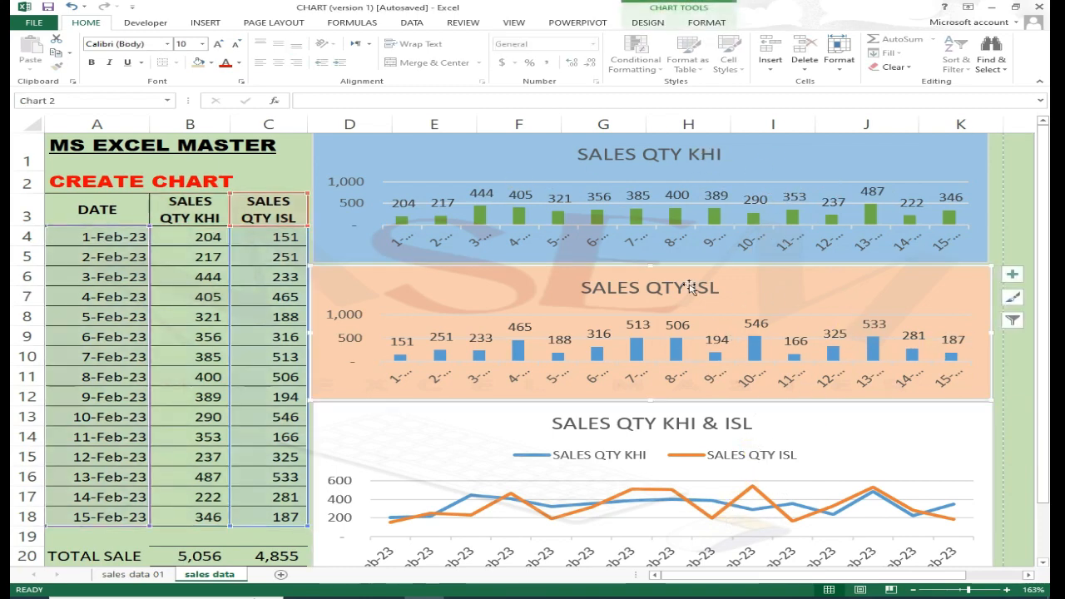
click(212, 63)
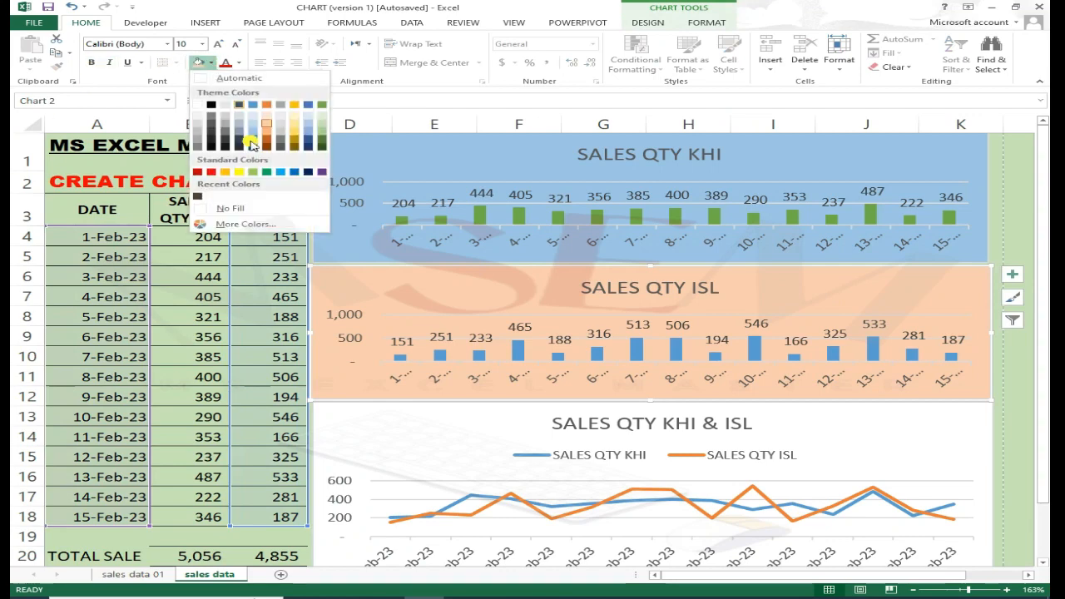
click(266, 134)
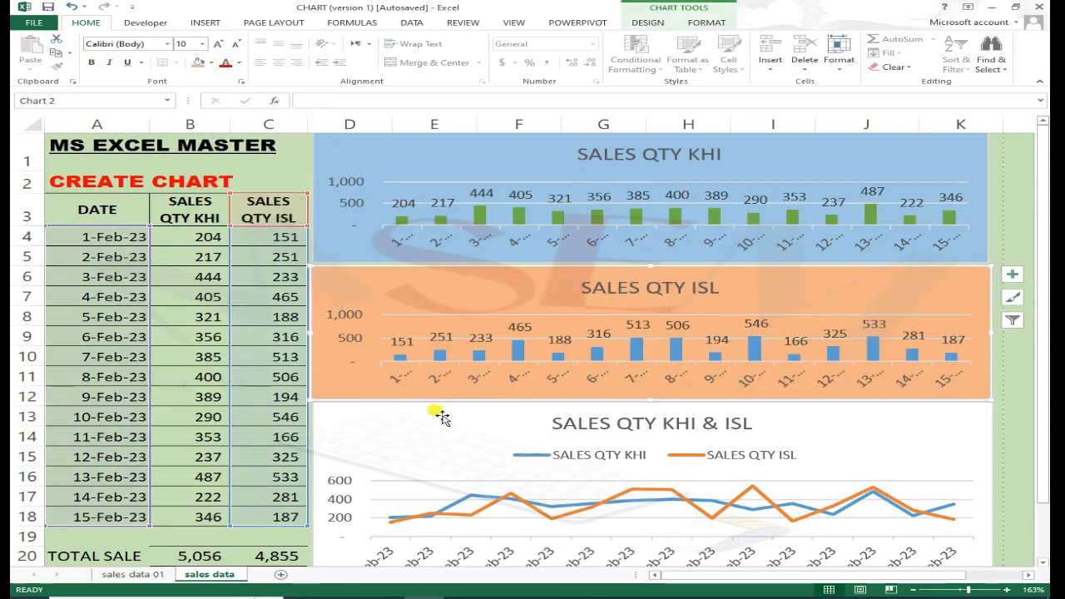
click(422, 433)
click(569, 307)
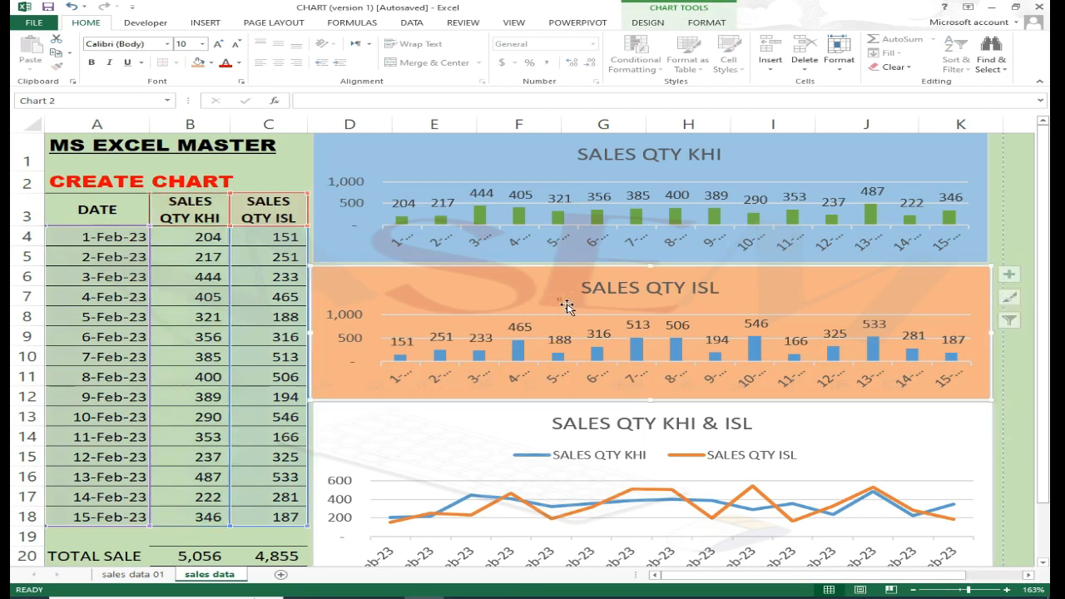
click(545, 234)
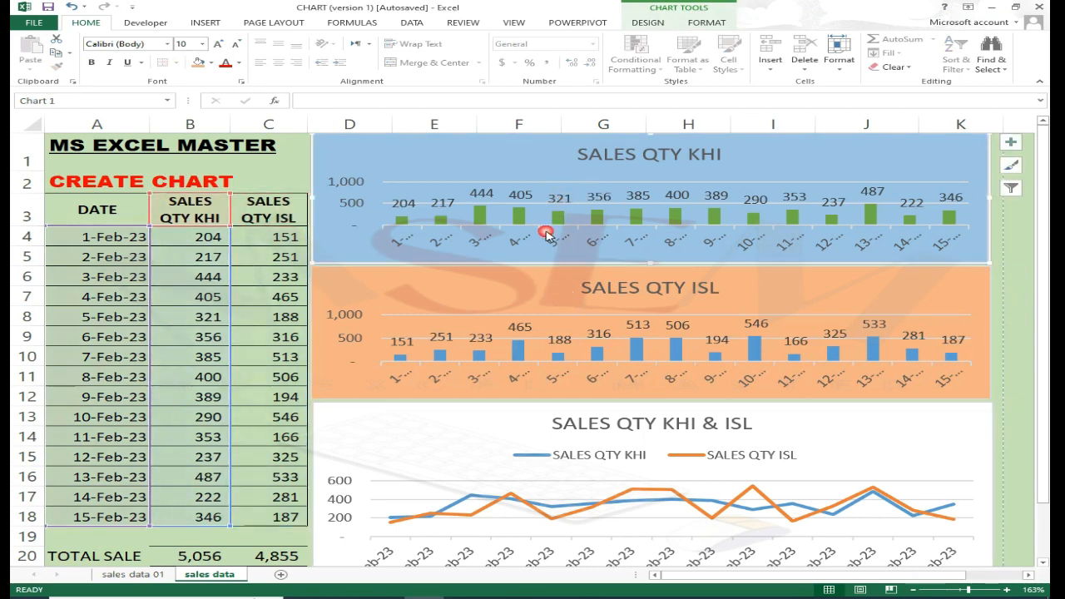
ctrl+click(496, 301)
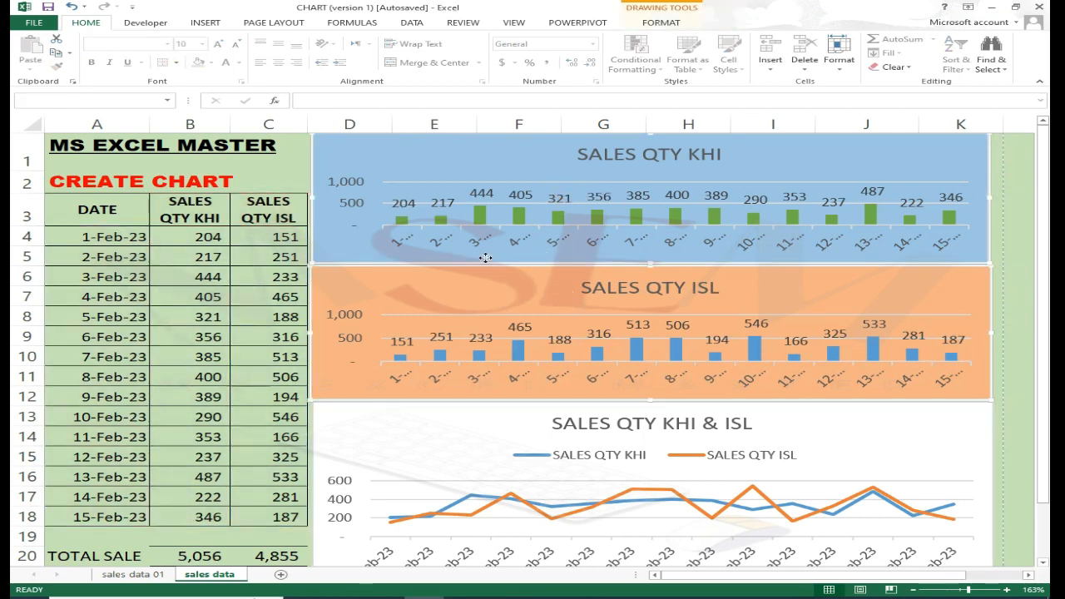
click(658, 22)
click(533, 416)
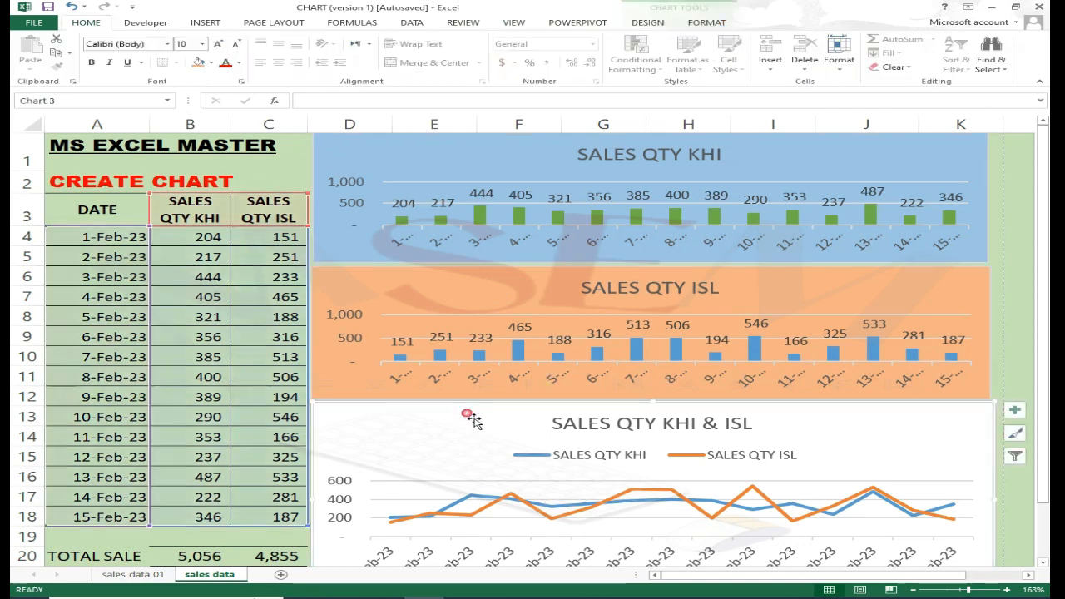
click(491, 300)
click(596, 160)
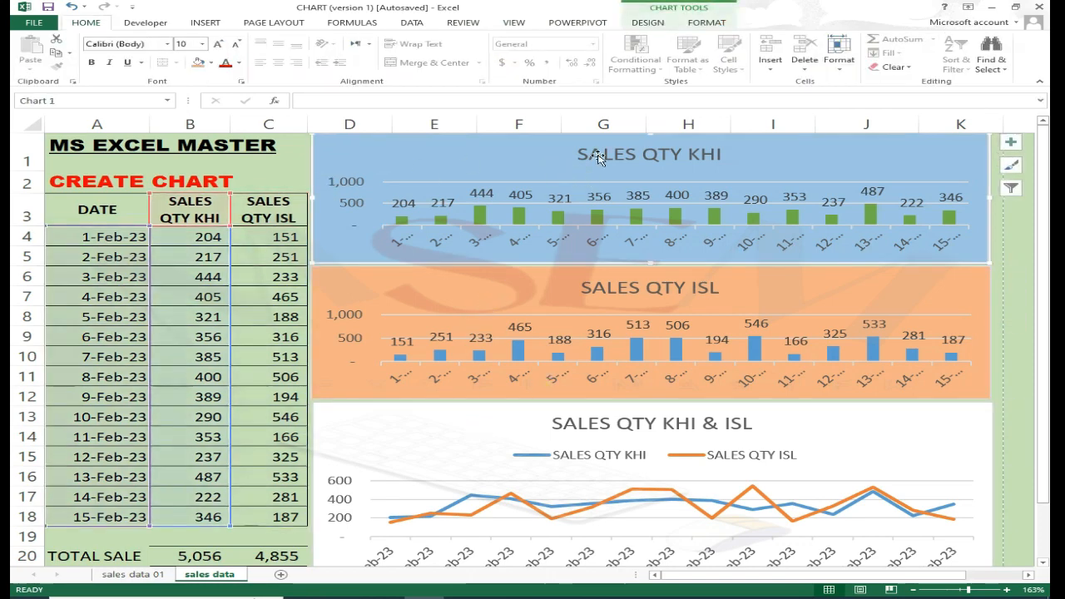
Step: Recolor the SALES QTY KHI chart's columns with the dark blue monochromatic scheme Color 9
click(653, 20)
click(143, 71)
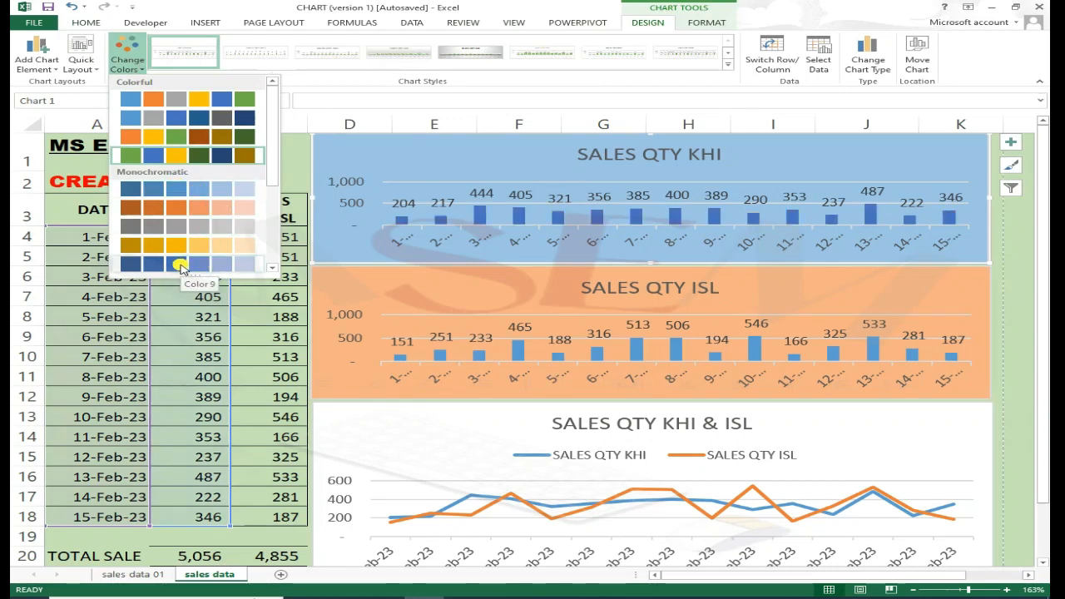
click(181, 267)
Step: Recolor the SALES QTY ISL chart's columns with the orange monochromatic color scheme
click(542, 297)
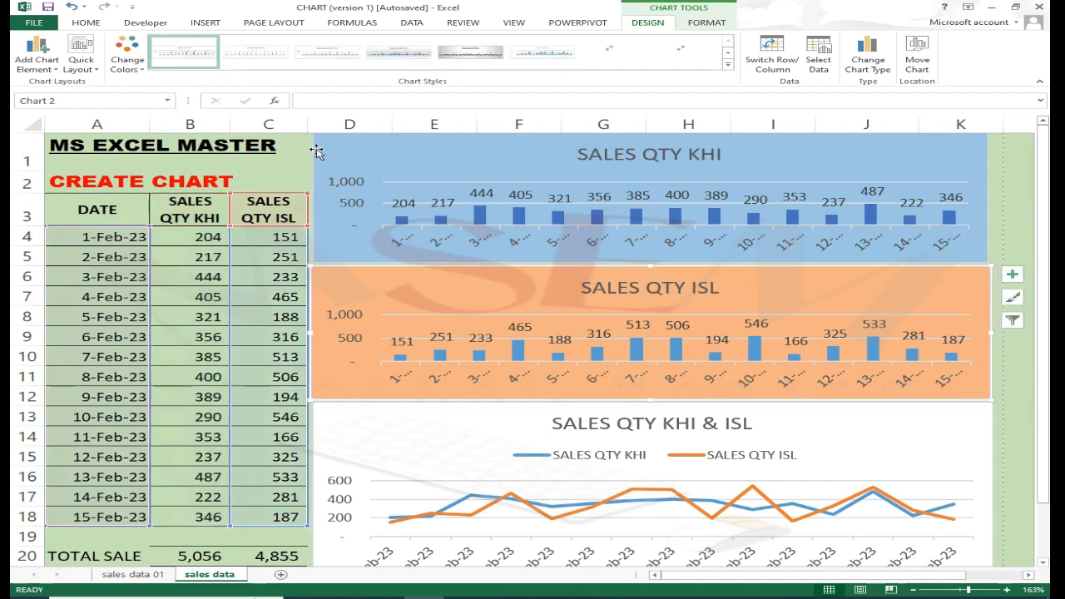
click(140, 69)
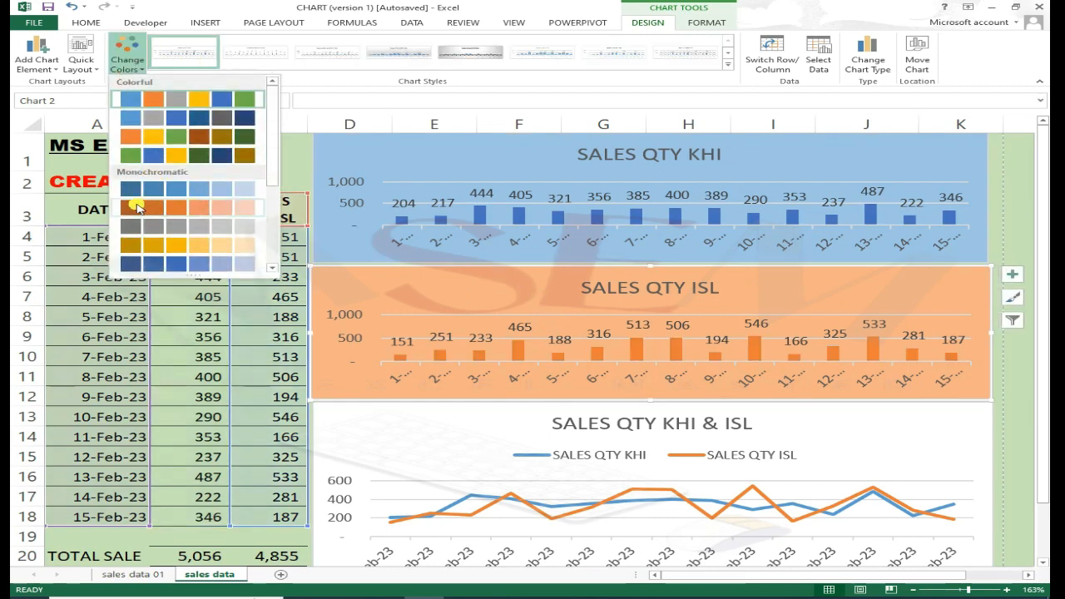
click(142, 208)
Step: Fill the SALES QTY KHI & ISL line chart background with the standard light green color
click(423, 440)
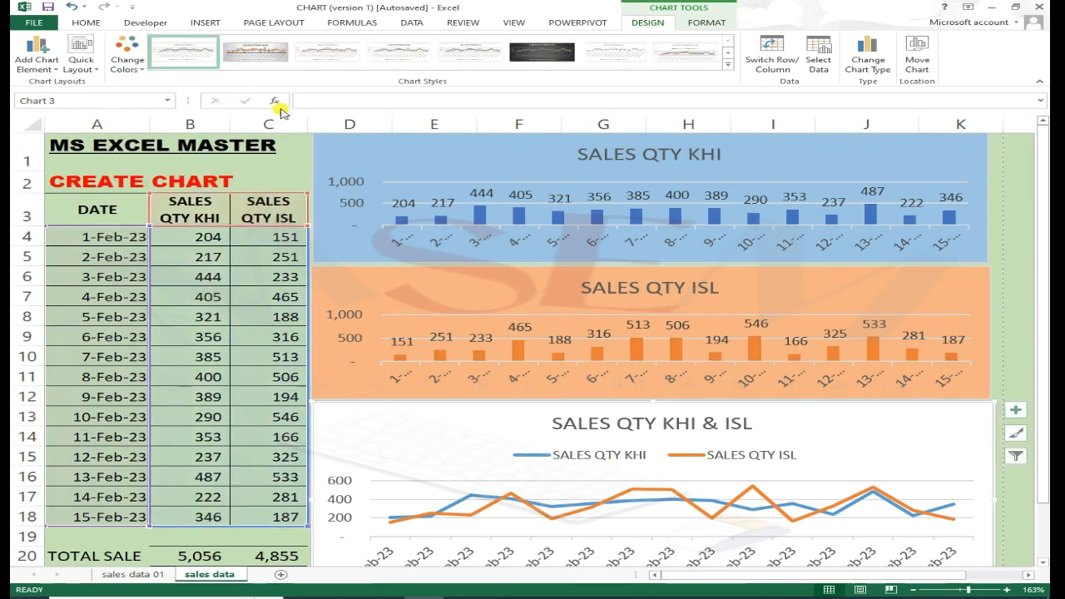
click(137, 70)
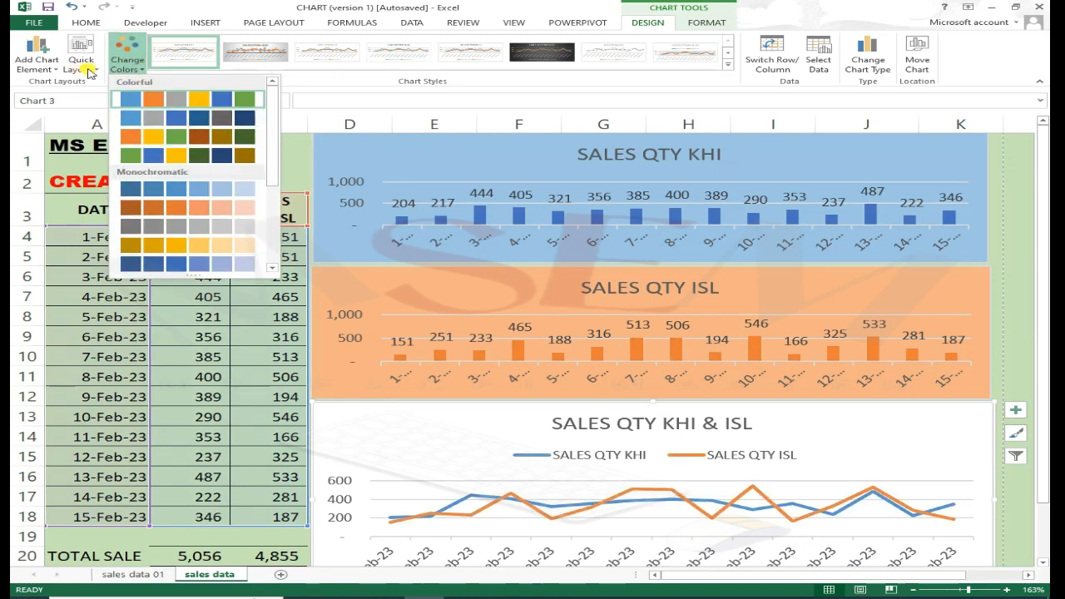
click(90, 74)
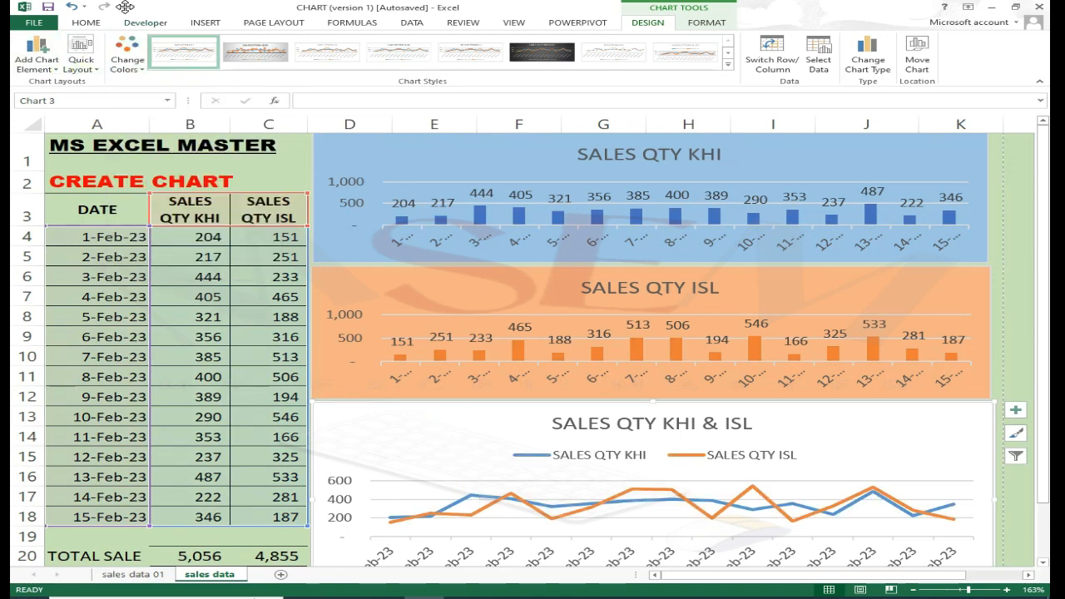
click(102, 24)
click(210, 63)
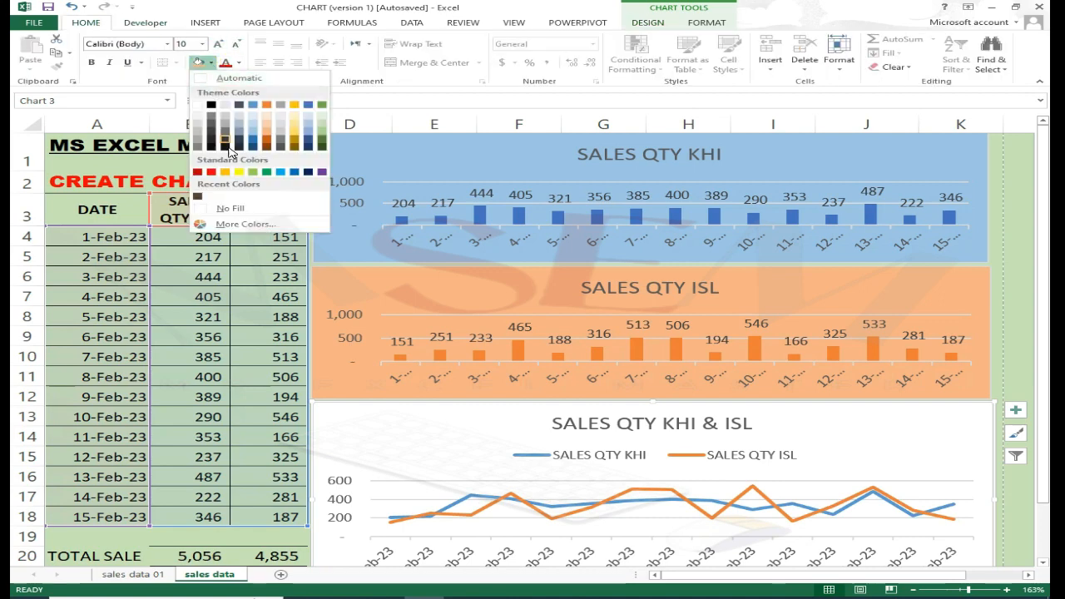
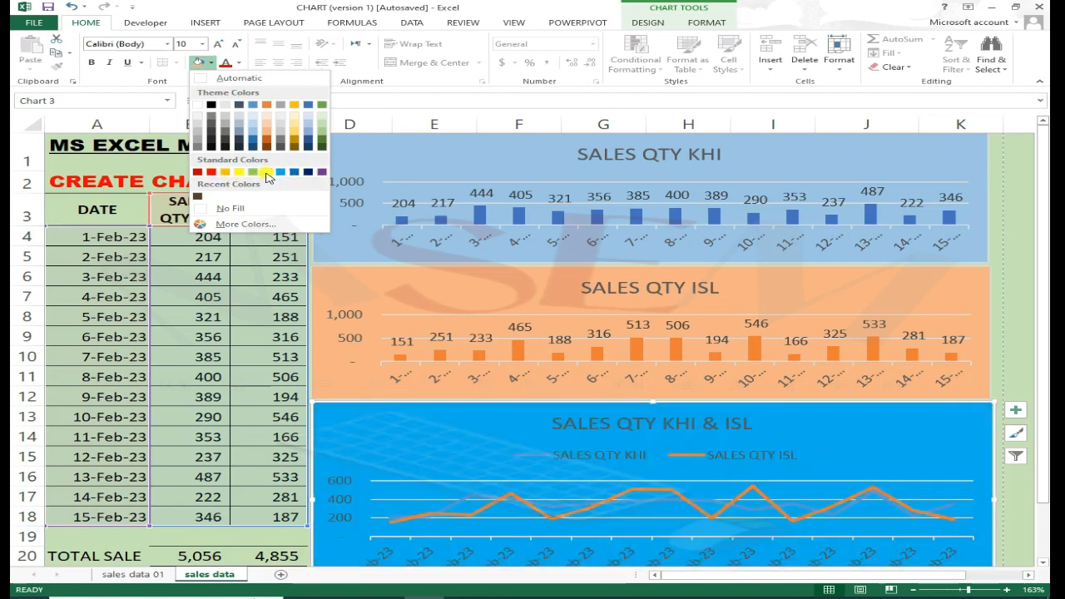
click(252, 173)
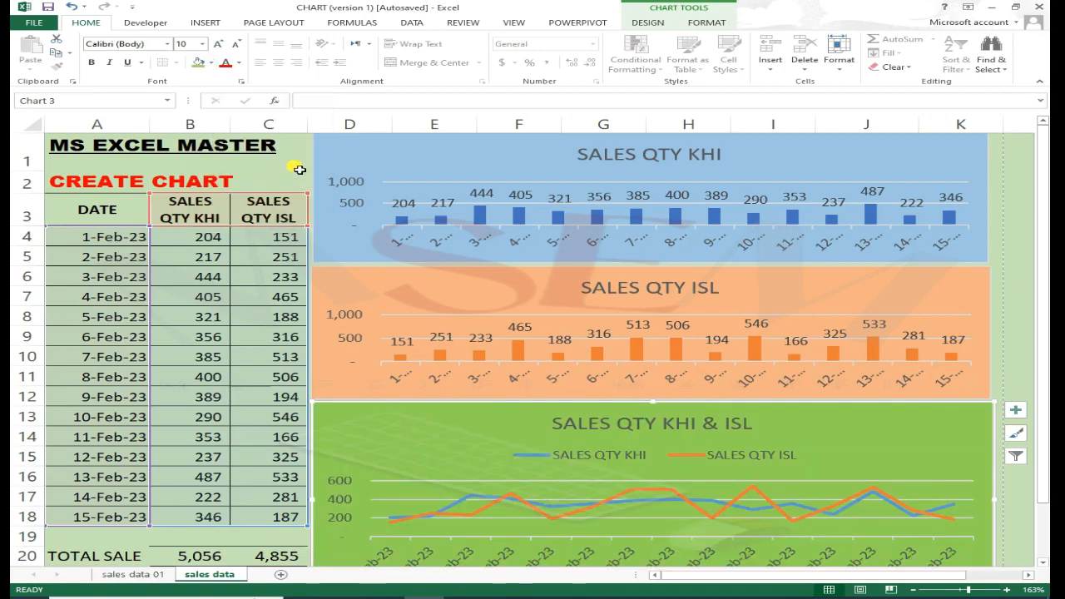
Step: Examine the three colored charts beside the sales table on the sales data sheet
click(303, 169)
click(1017, 235)
scroll(1032, 297, down, 2)
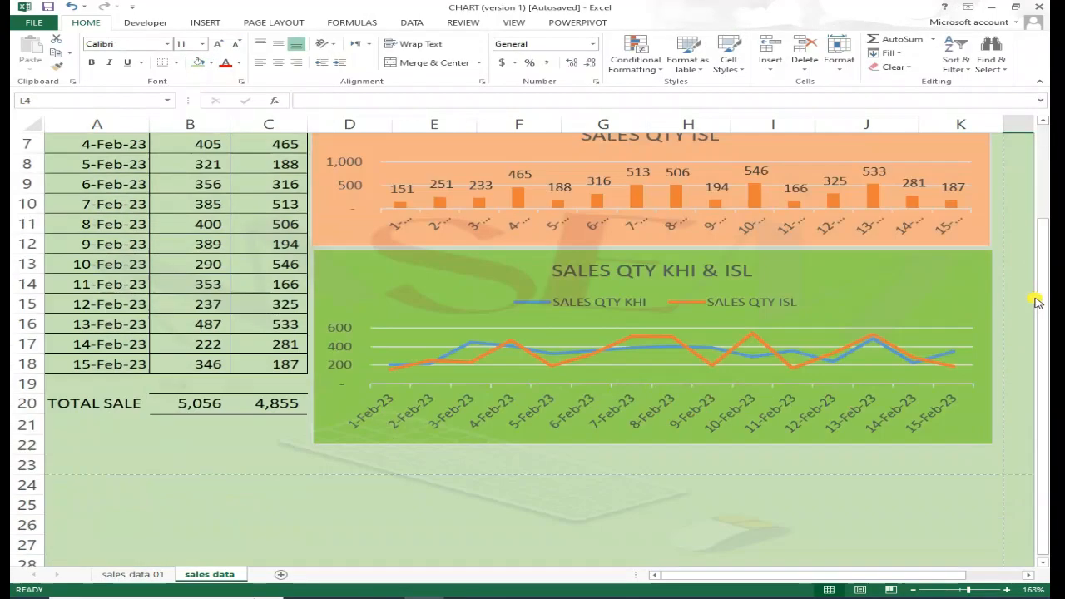
scroll(1007, 347, up, 2)
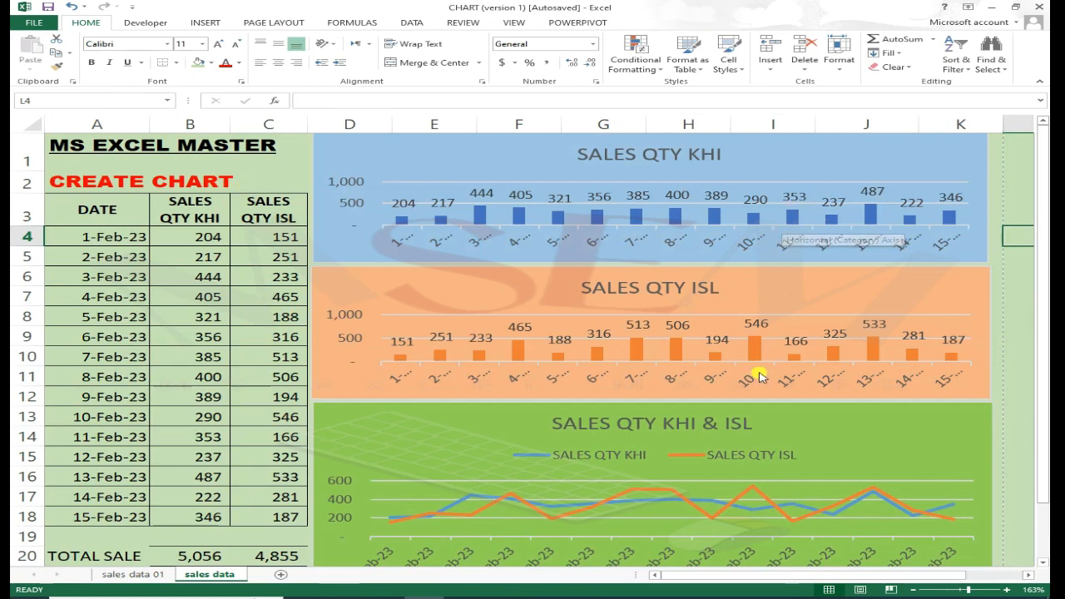
scroll(757, 376, down, 1)
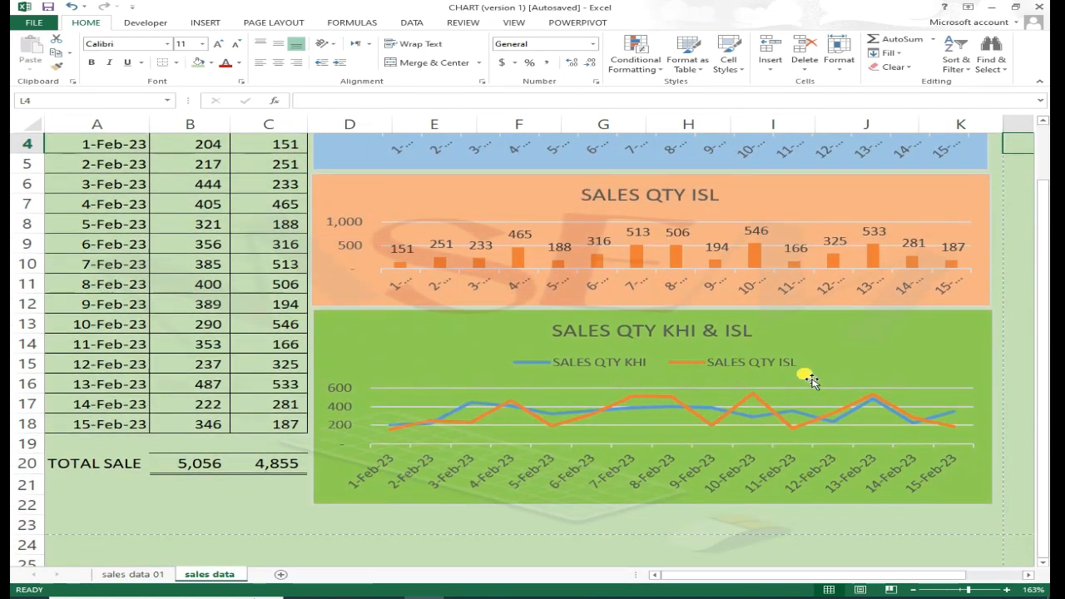
click(729, 398)
scroll(566, 404, up, 1)
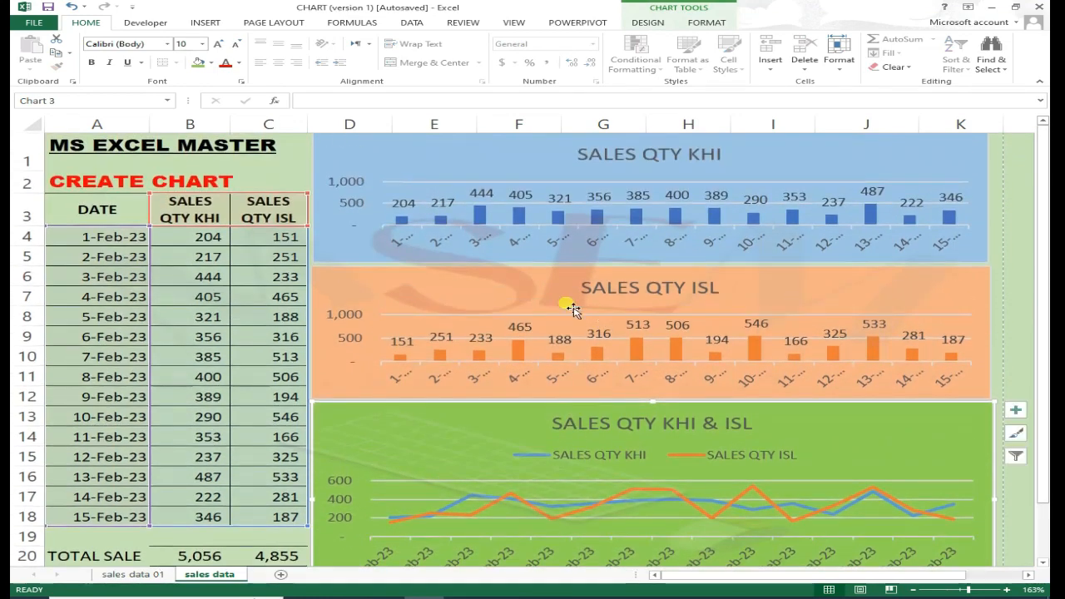
click(293, 167)
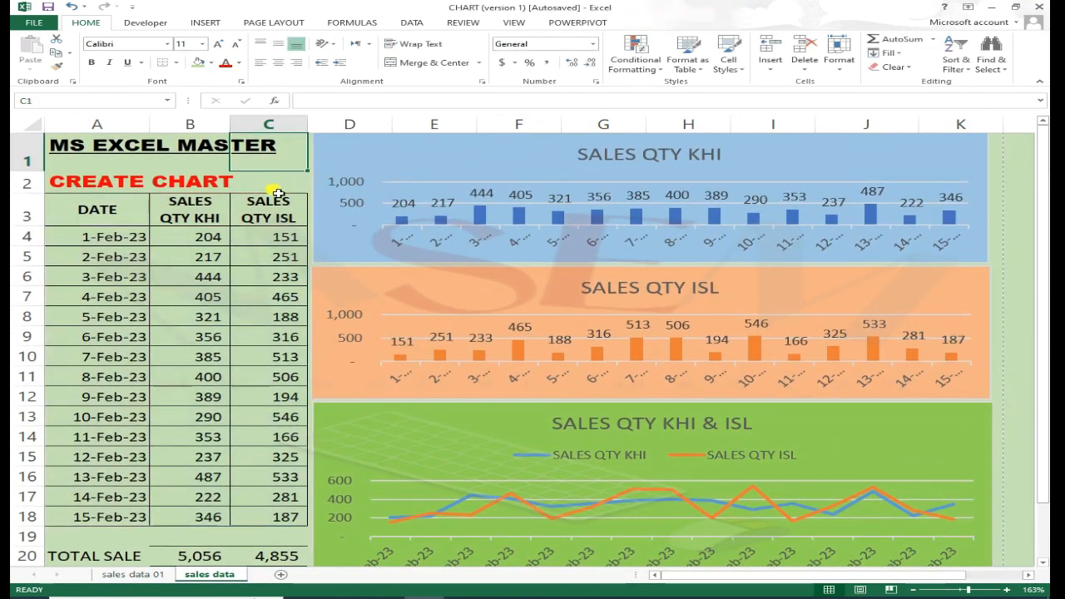
drag(255, 305, 250, 278)
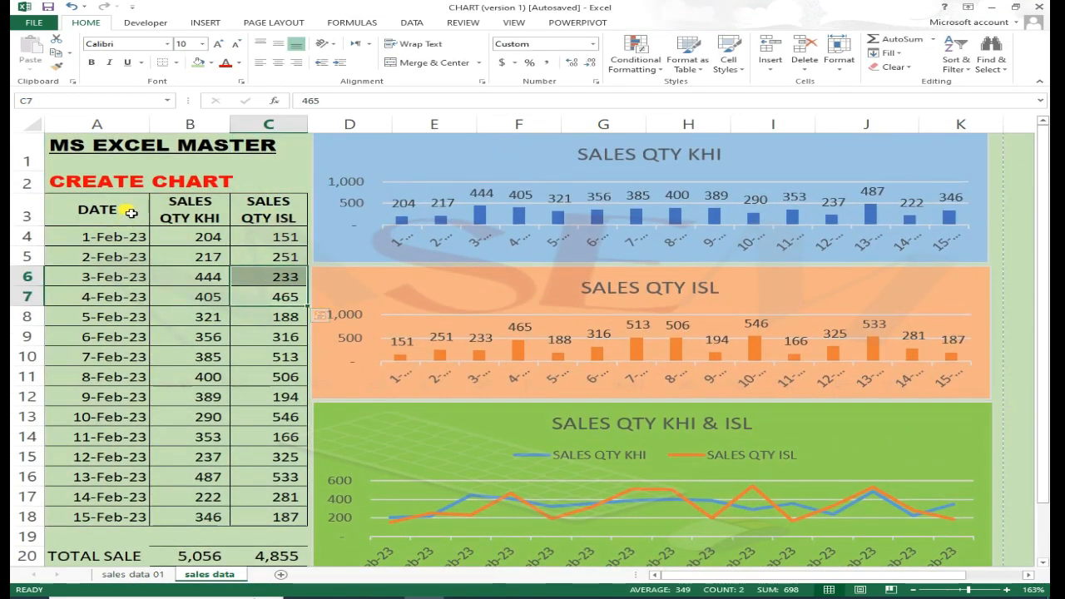
Step: Insert a 2-D stacked line chart with markers from the date and sales data in A3:C18
drag(127, 210, 291, 519)
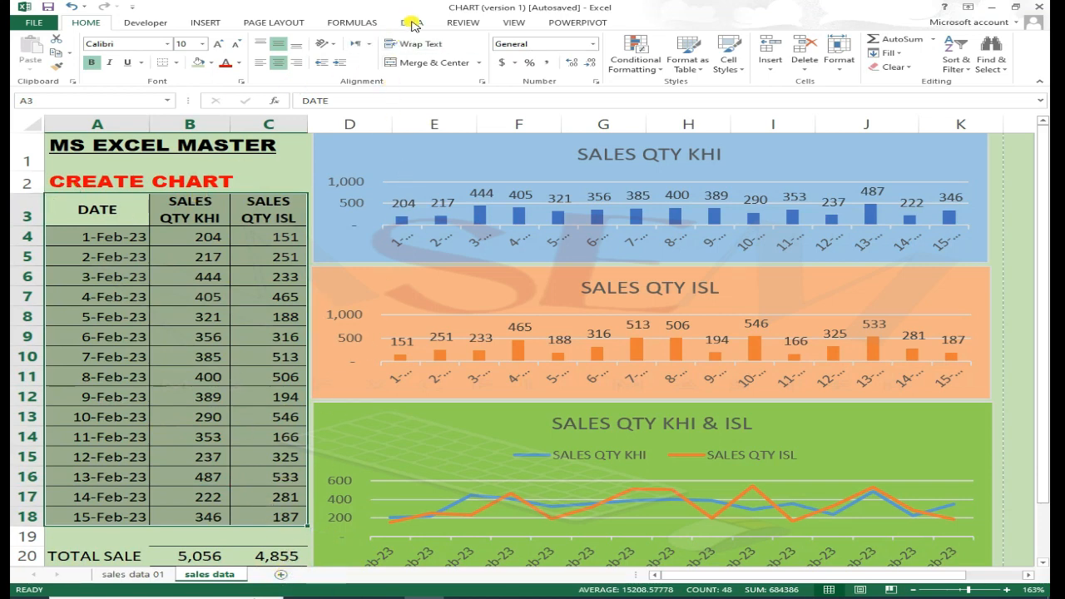
click(202, 22)
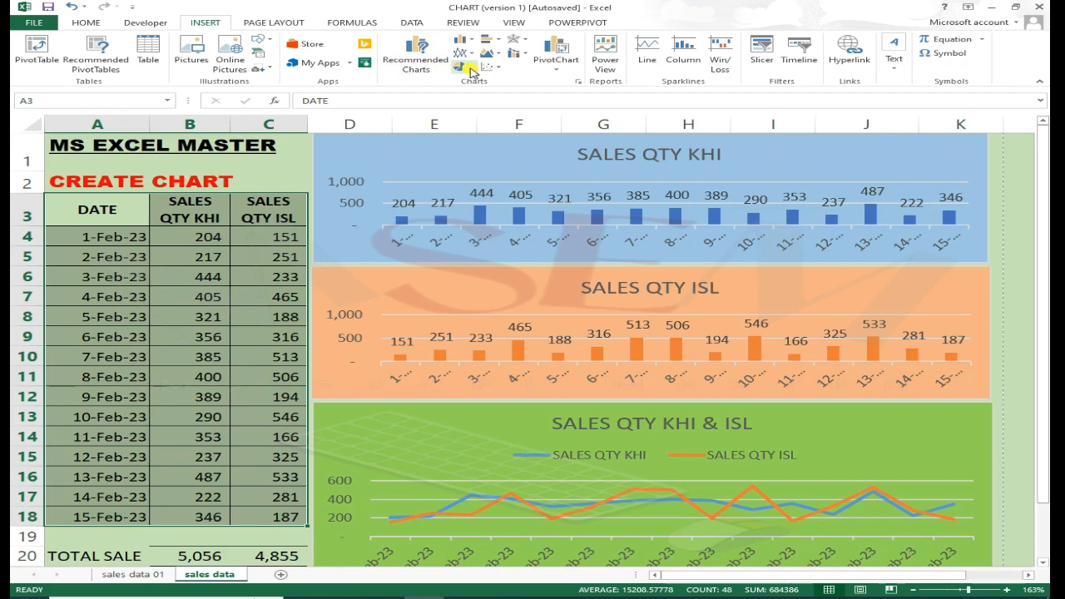
click(471, 42)
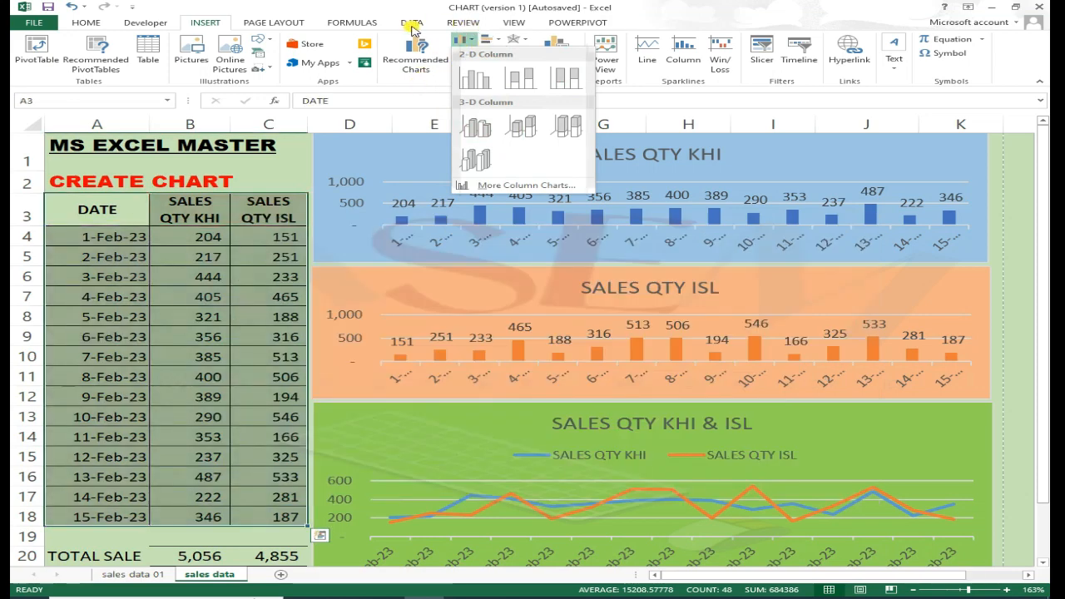
click(436, 7)
click(471, 55)
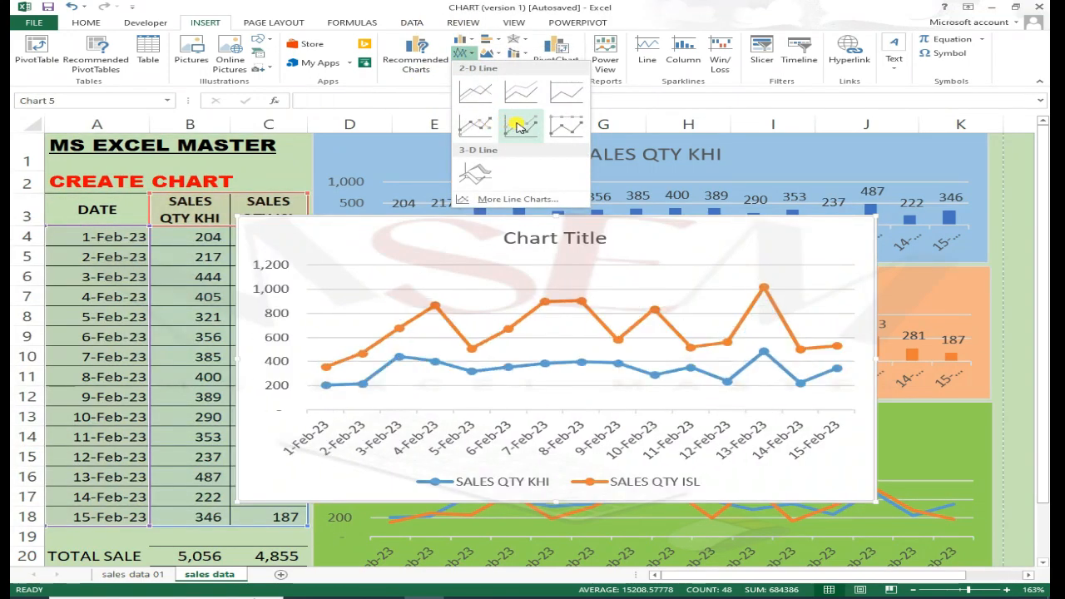
click(521, 124)
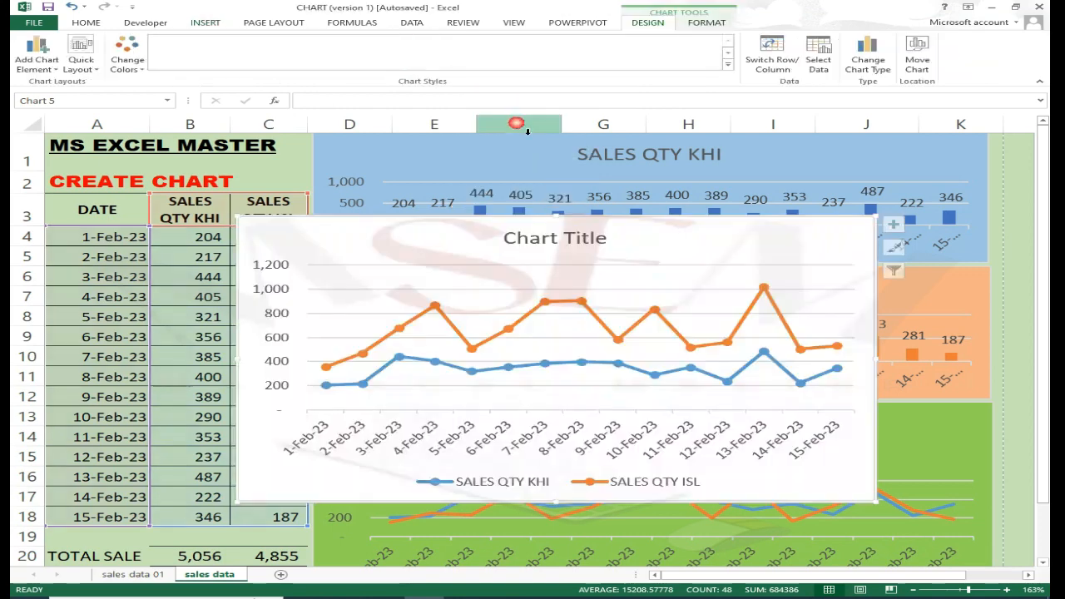
click(788, 239)
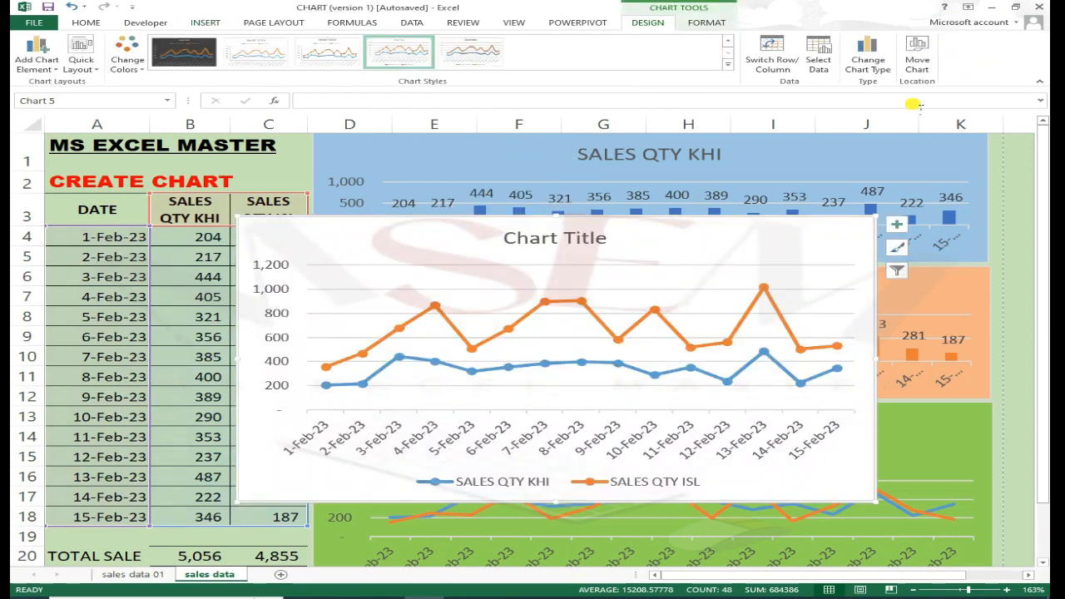
Step: Move the new stacked line chart to its own new sheet named Chart1
click(916, 59)
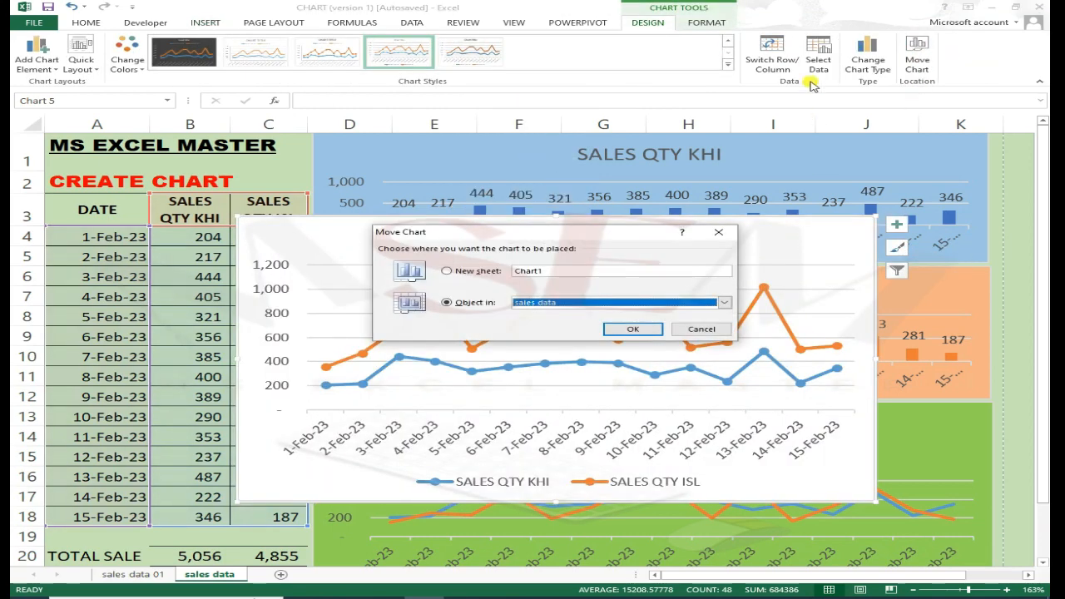
click(449, 271)
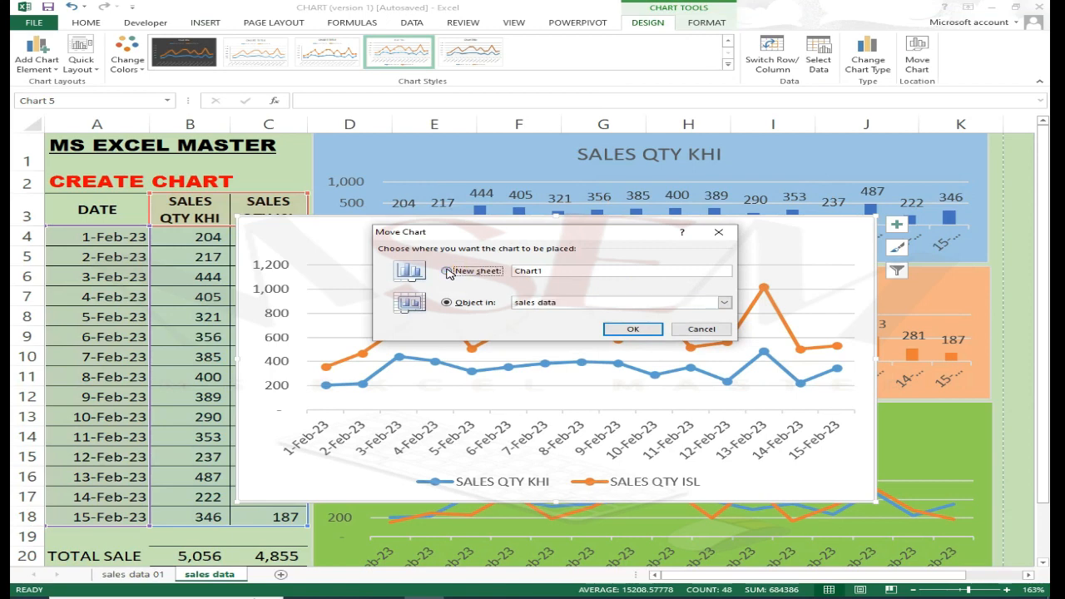
click(634, 330)
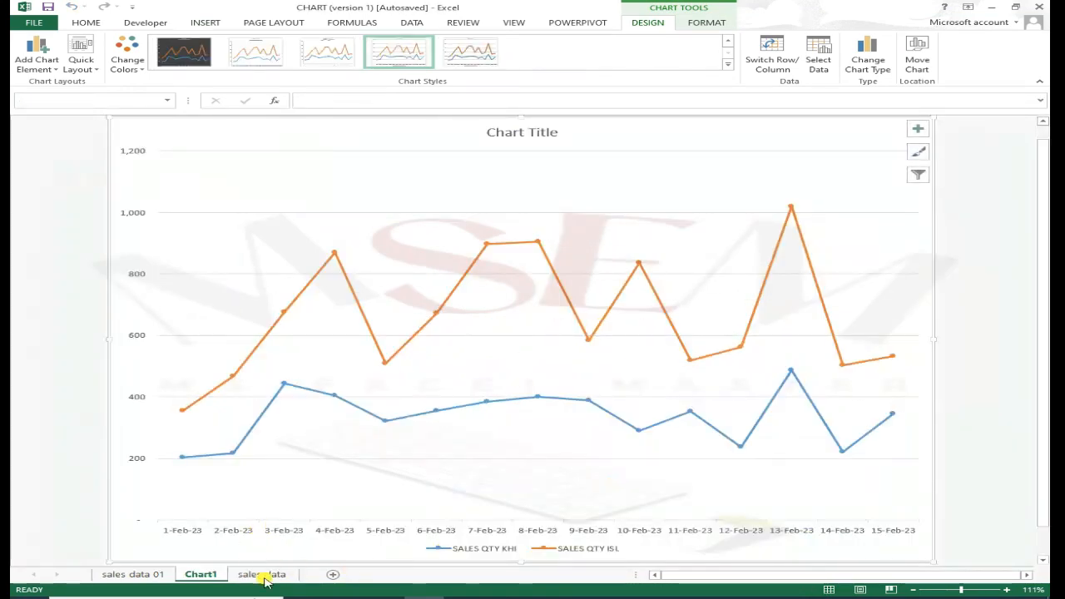
click(30, 320)
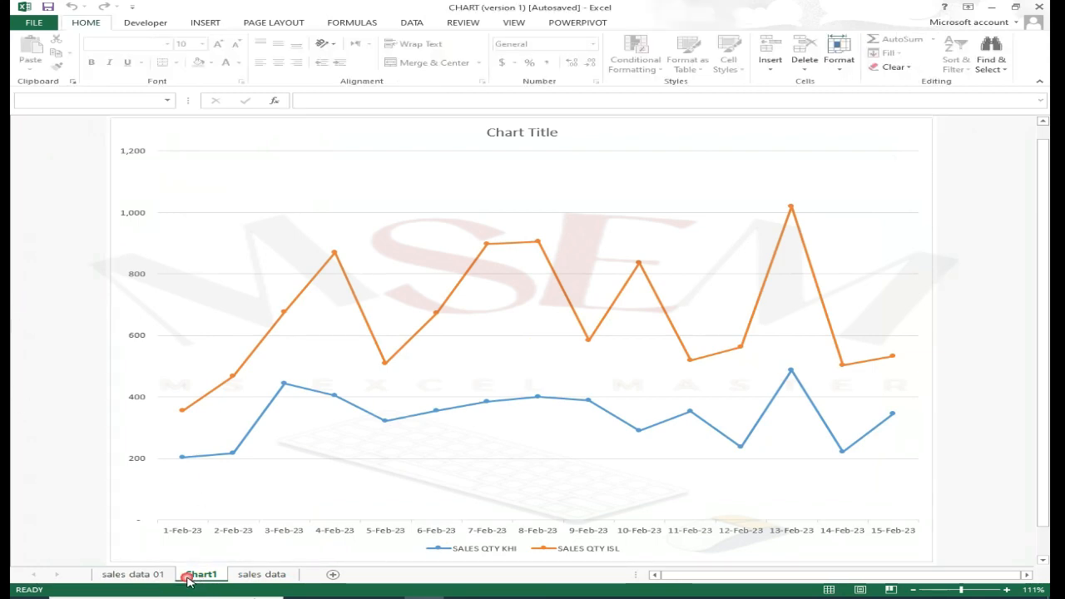
Step: Compare the chart on the Chart1 sheet with its source table A3:C18 on the sales data sheet
click(264, 576)
click(205, 576)
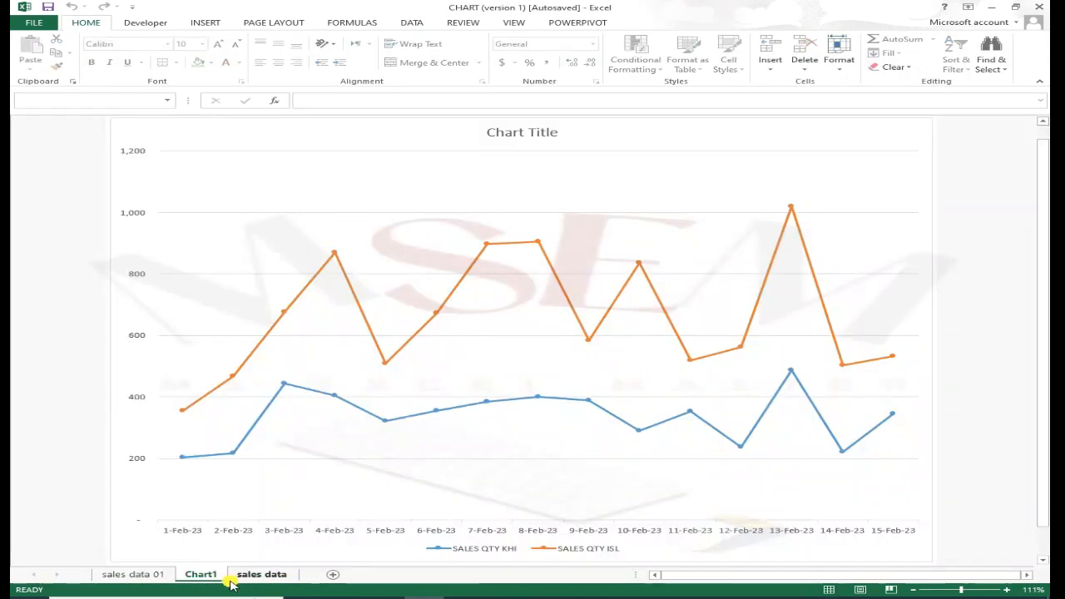
click(241, 576)
drag(97, 210, 292, 511)
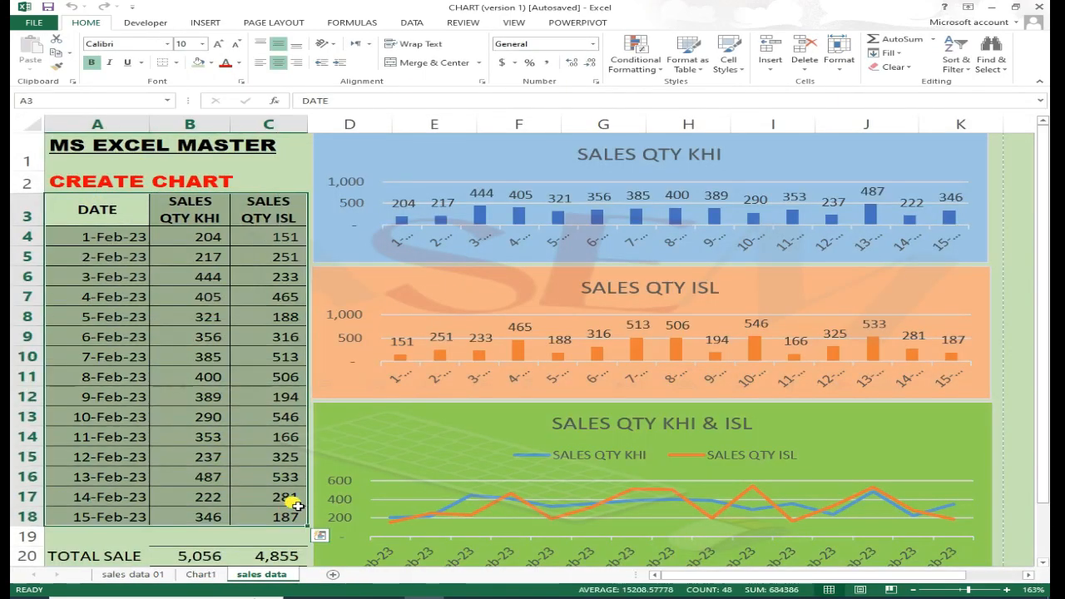
click(202, 575)
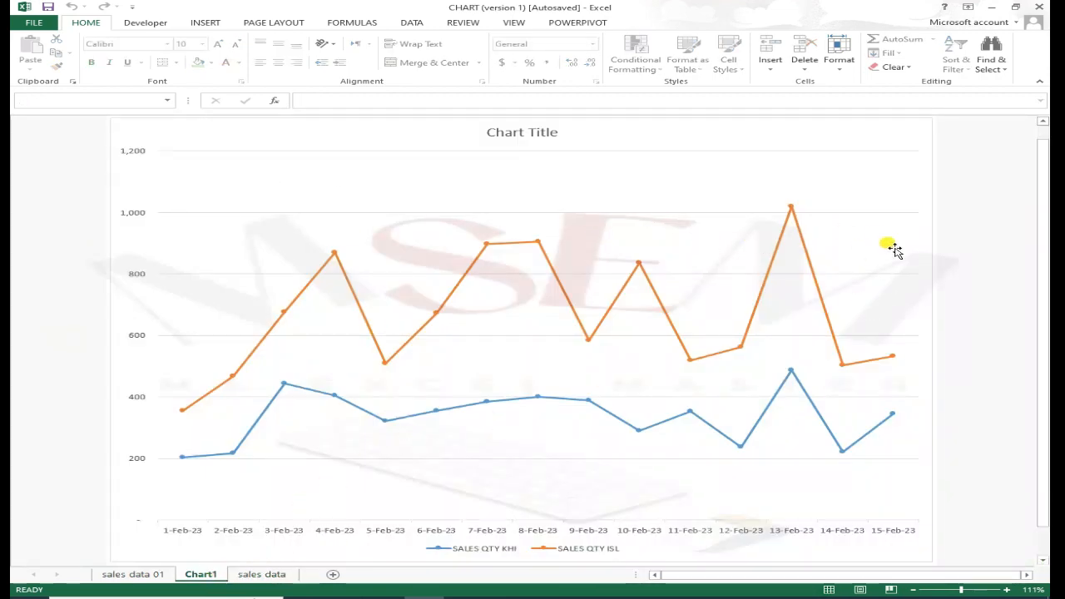
scroll(886, 249, up, 1)
scroll(489, 265, down, 1)
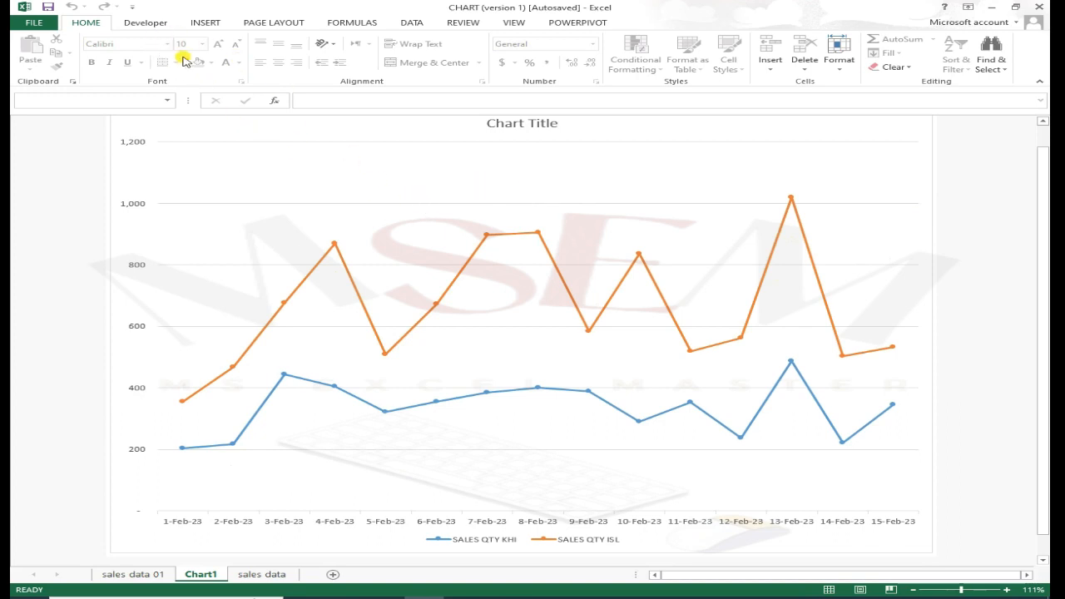
Step: Apply the dark chart style with glowing lines and a dark gray background to the Chart1 chart
click(528, 142)
click(648, 22)
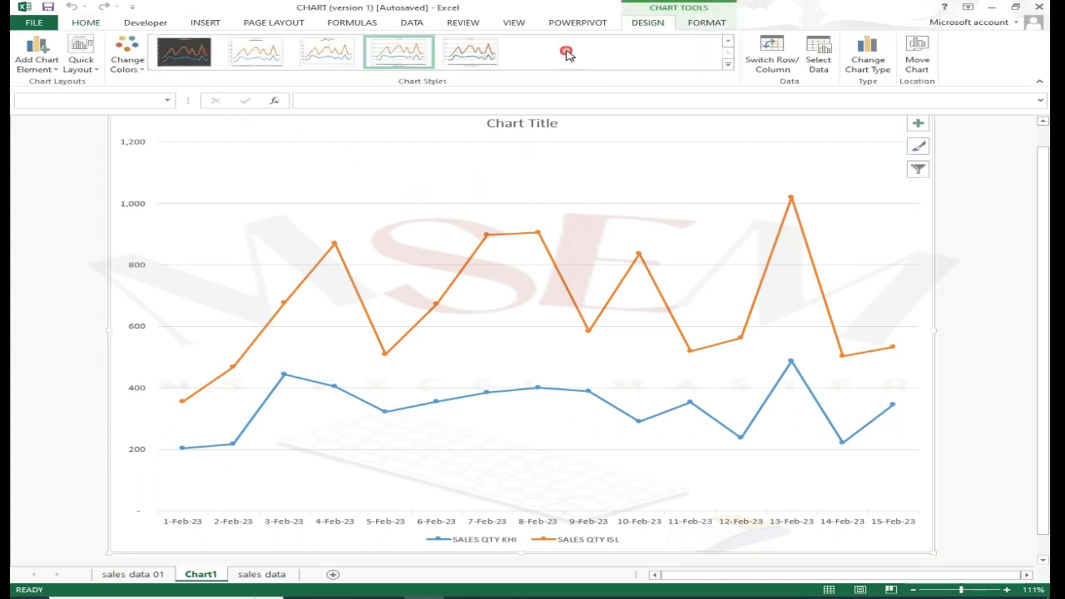
click(728, 64)
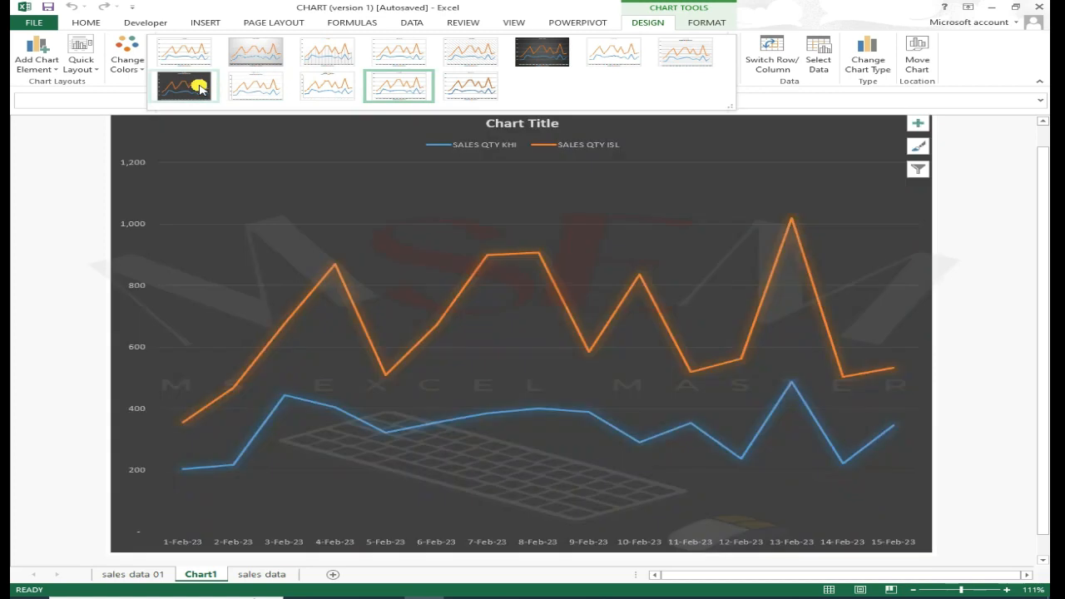
click(200, 87)
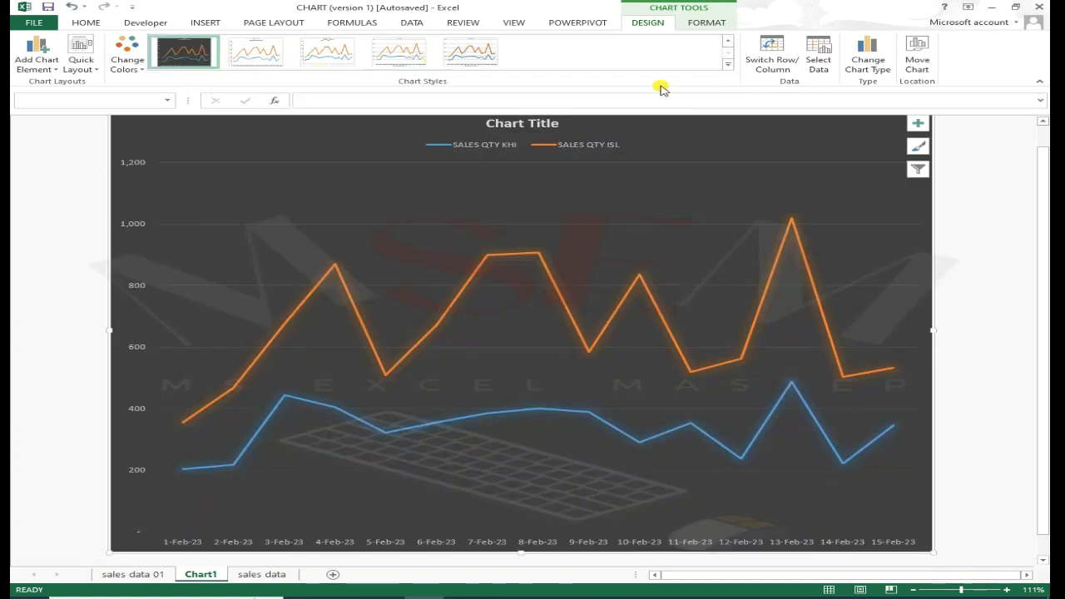
click(46, 163)
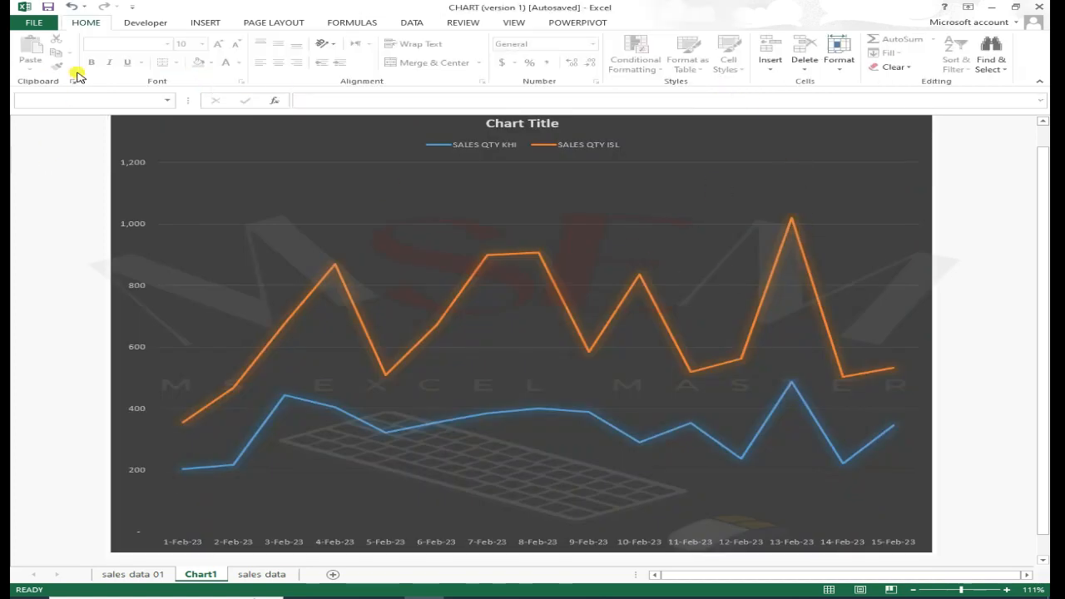
Step: Apply the quick layout with a vertical axis title and a data table with legend keys to the Chart1 chart
click(180, 190)
click(647, 22)
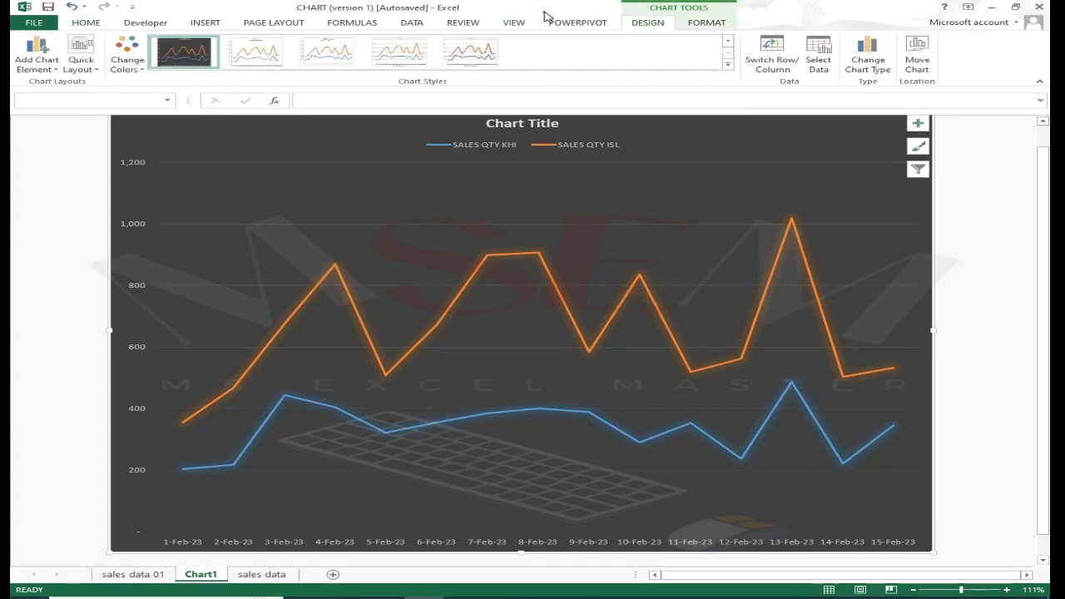
click(81, 58)
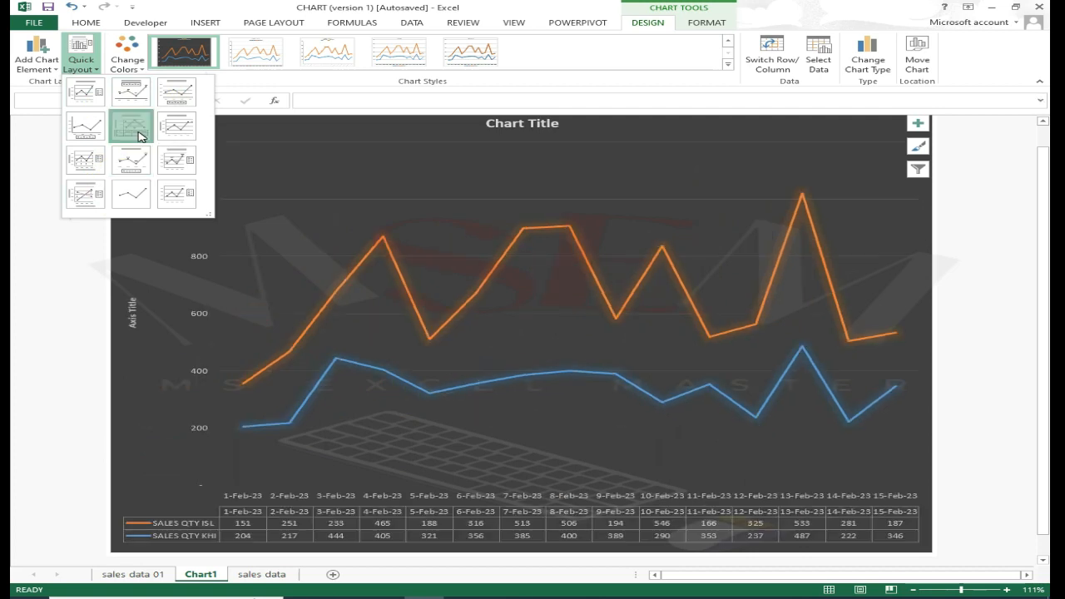
click(138, 135)
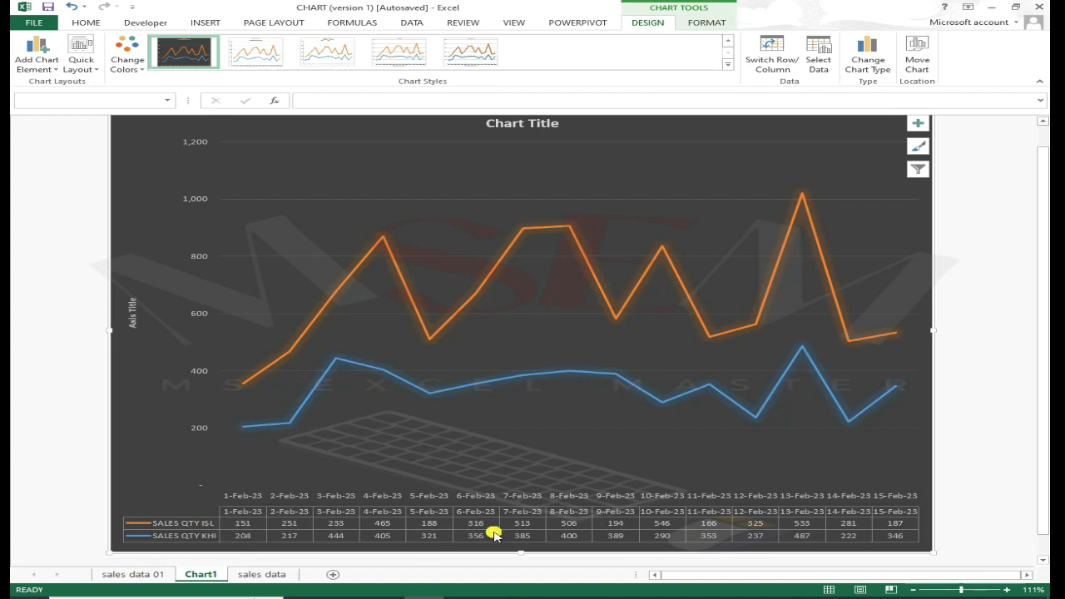
Step: Delete the horizontal date axis that duplicates the dates above the data table in the Chart1 chart
click(274, 498)
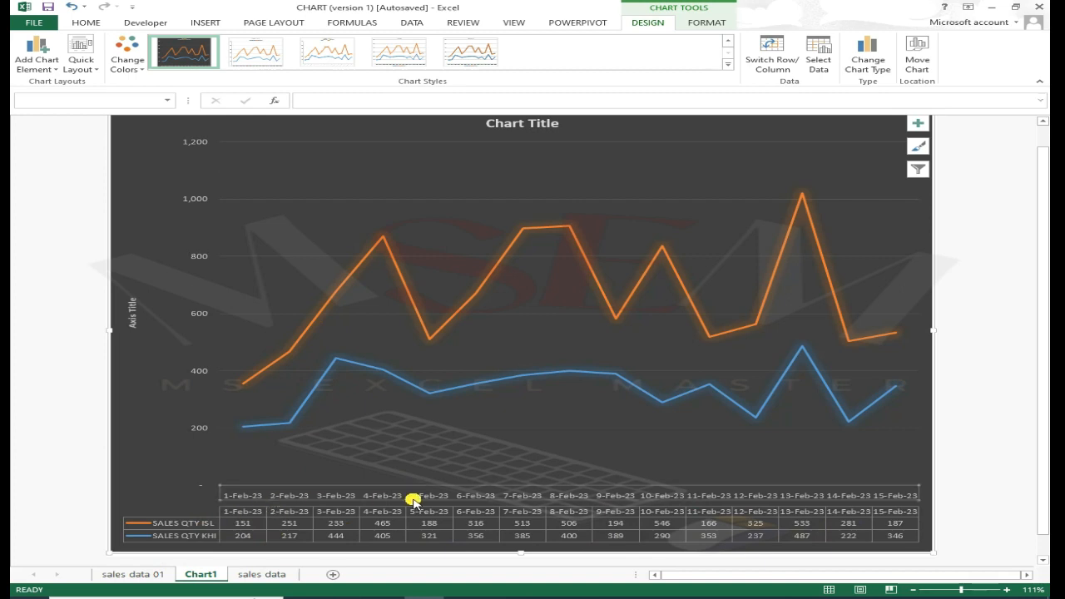
click(460, 495)
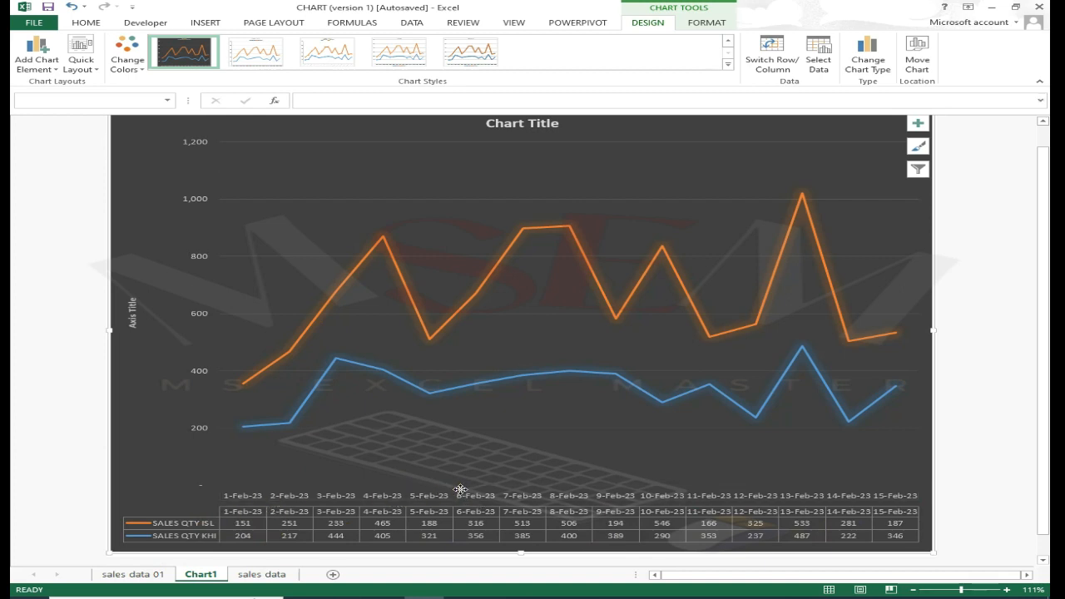
click(462, 498)
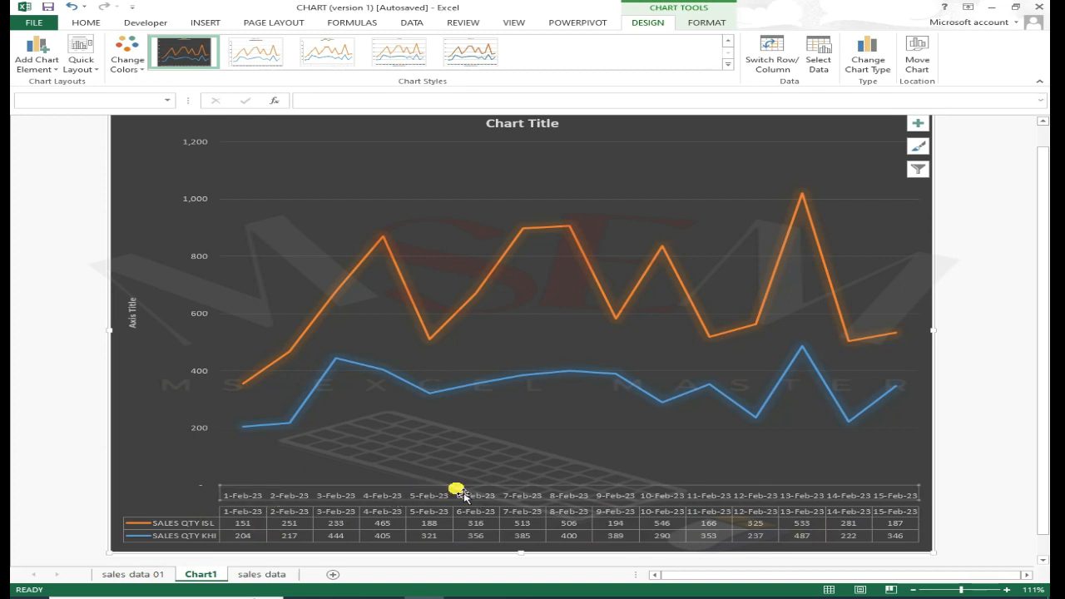
right_click(461, 492)
click(460, 495)
key(Delete)
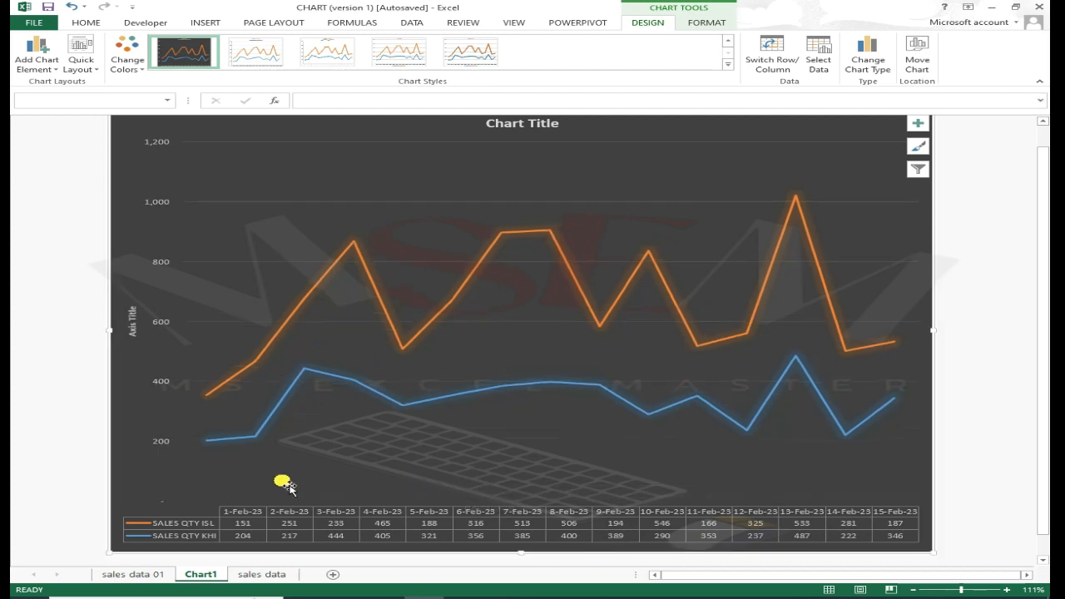
Step: Add data labels to the left of the points on both lines of the Chart1 chart
click(381, 356)
click(31, 67)
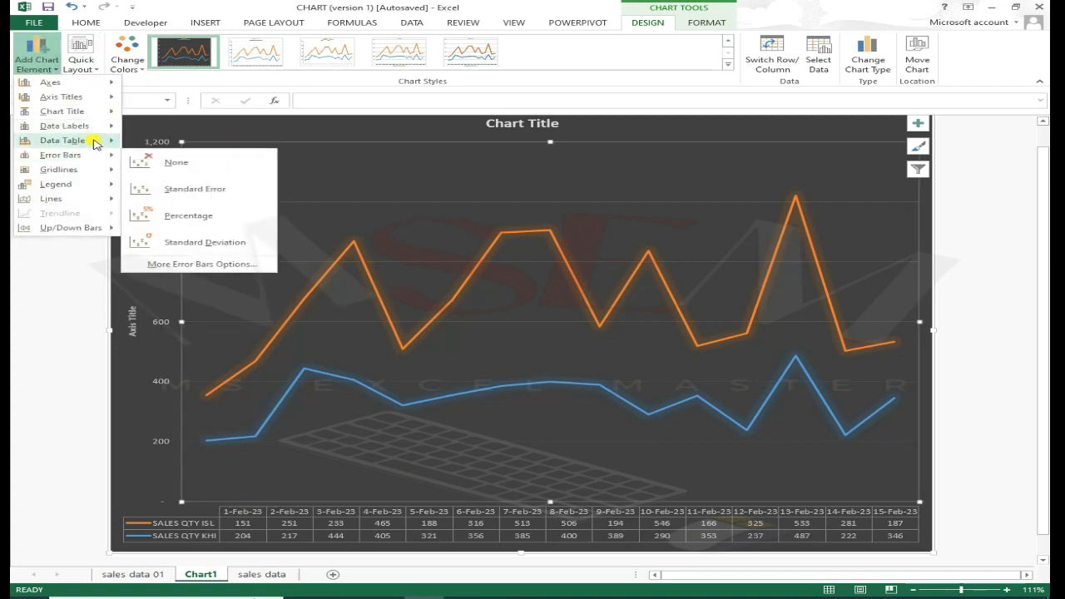
mouse_move(106, 126)
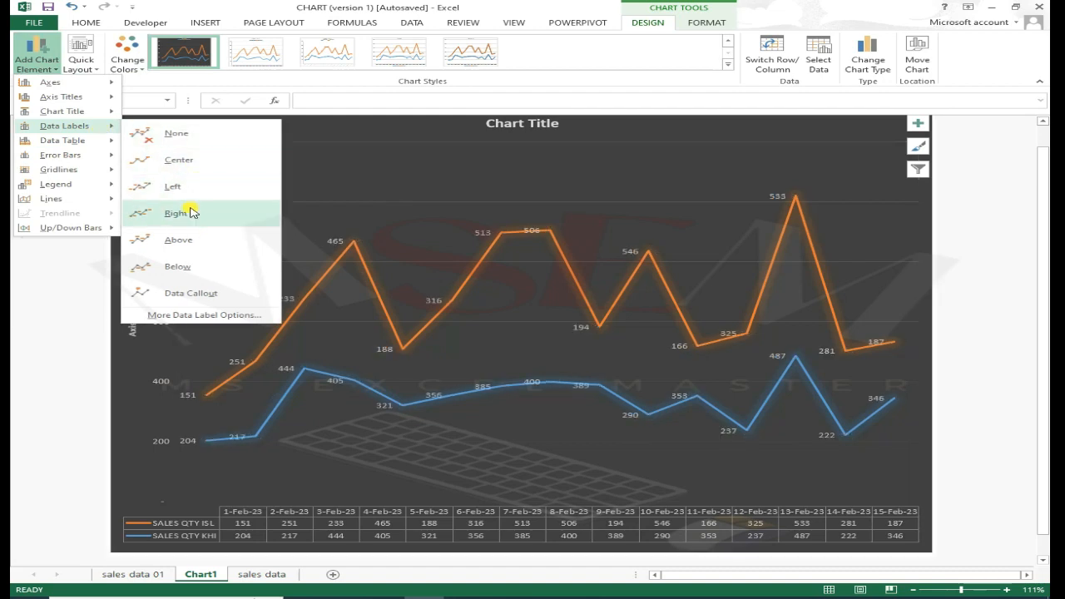
click(194, 190)
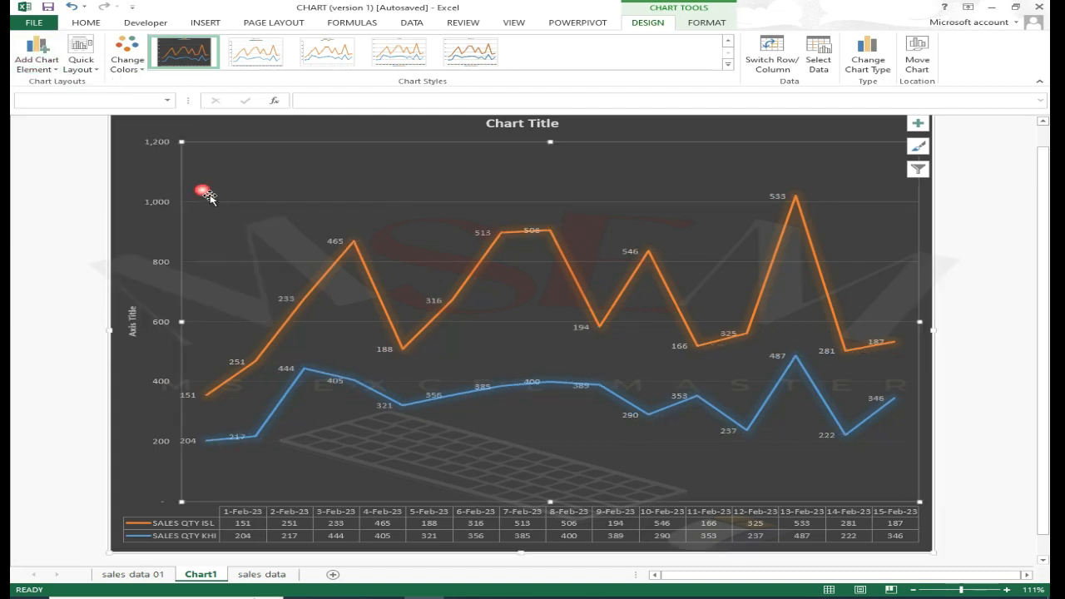
Step: Set the data labels on both lines of the Chart1 chart to data callouts with date and quantity
click(52, 68)
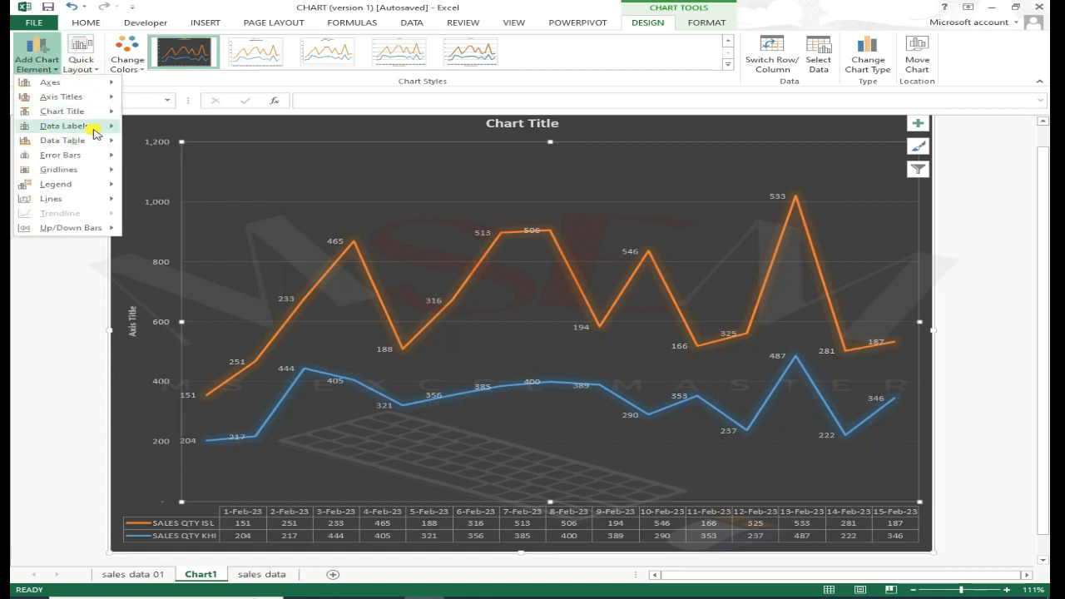
mouse_move(108, 131)
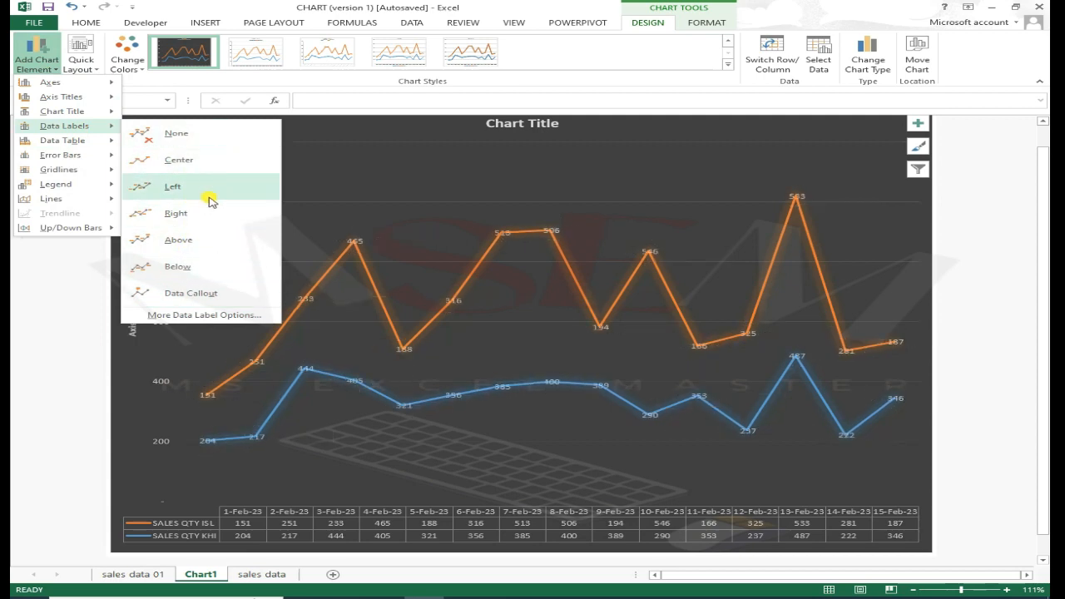
click(208, 293)
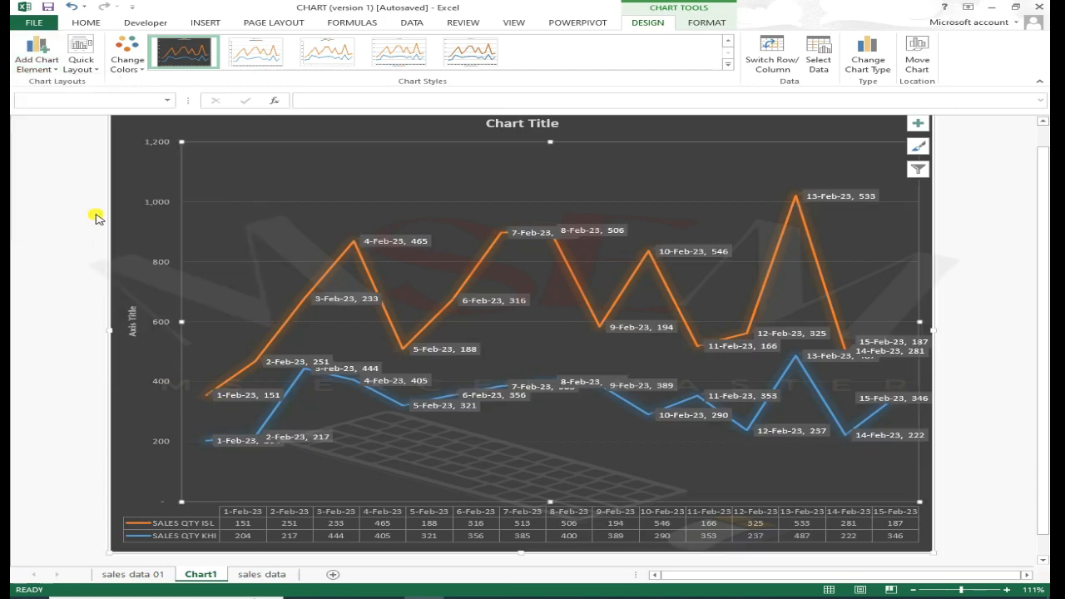
click(64, 164)
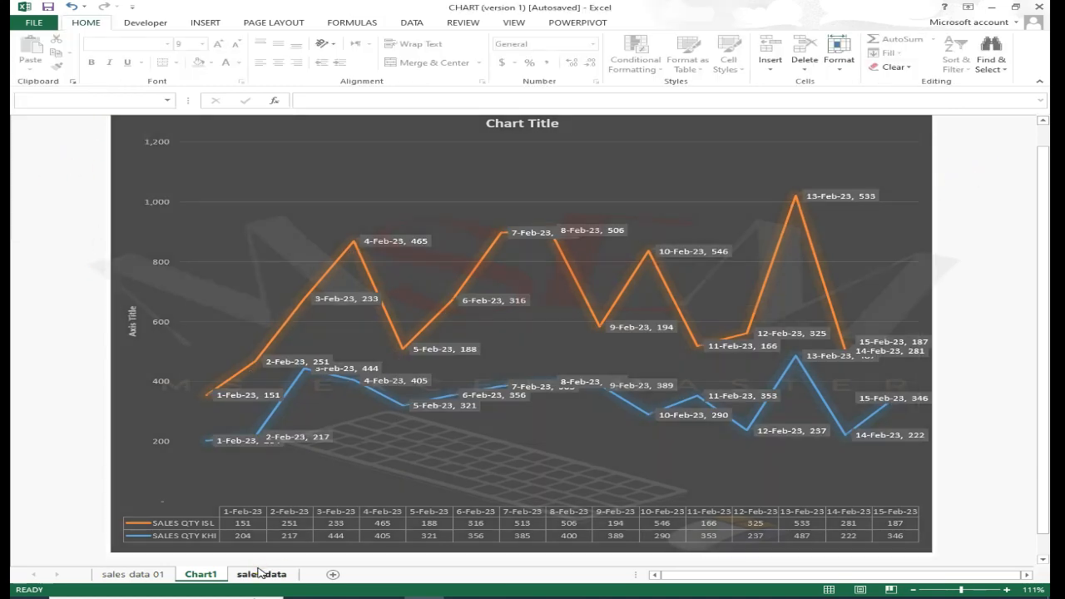
Step: Switch to the sales data sheet and select the empty cell C2 beside the CREATE CHART heading
click(261, 574)
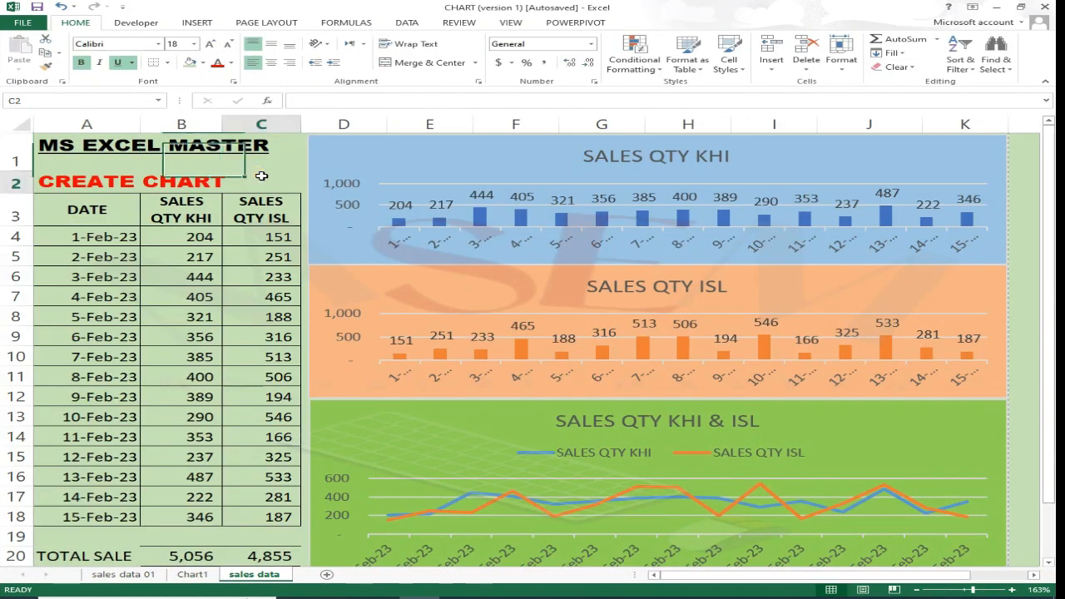
click(261, 185)
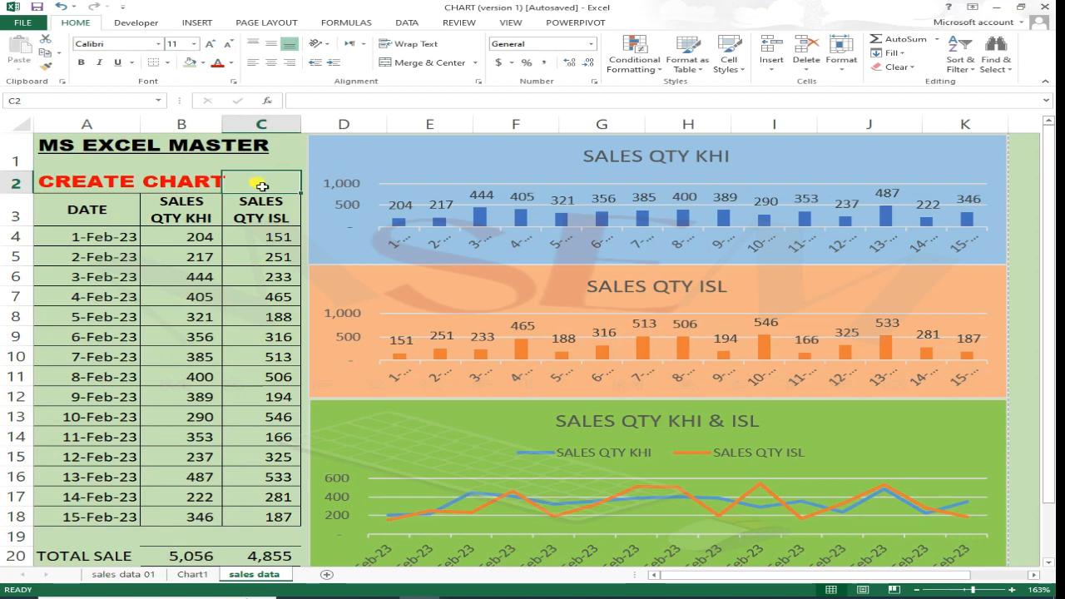
click(194, 169)
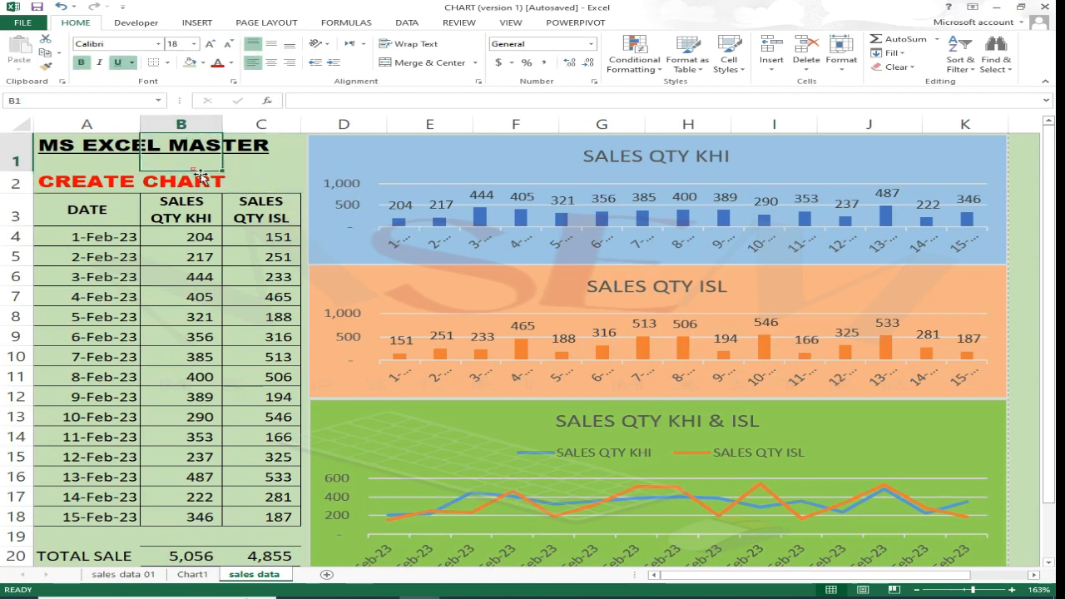
click(269, 169)
click(246, 179)
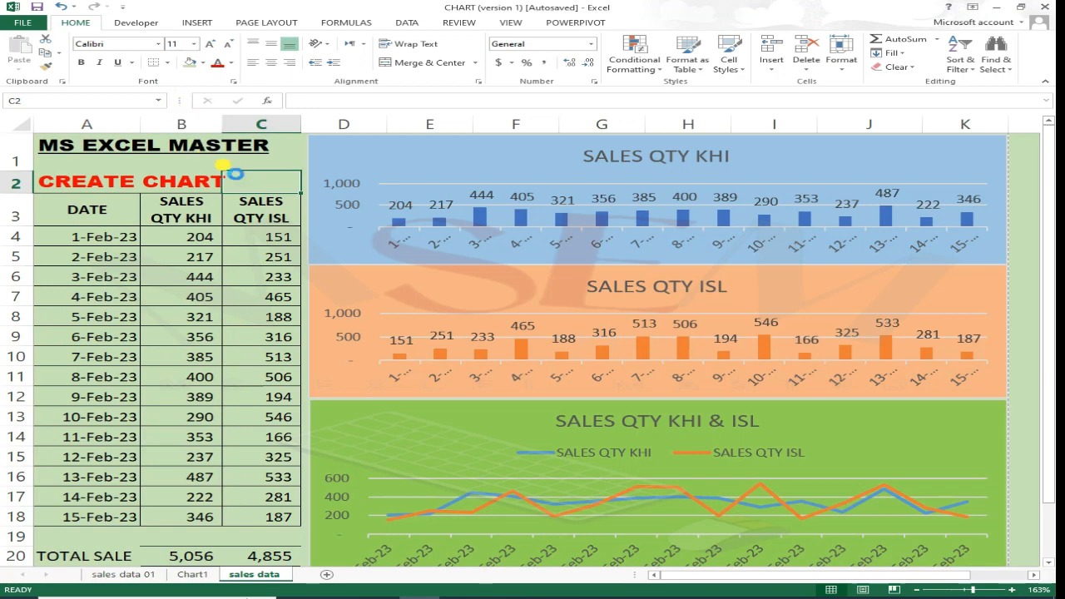
key(F12)
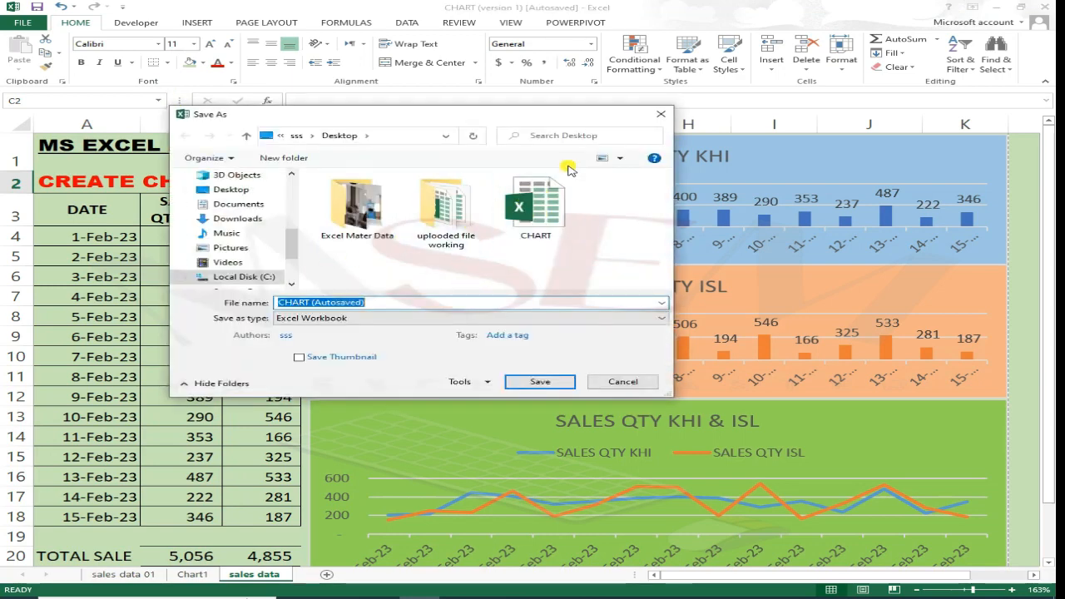
click(358, 318)
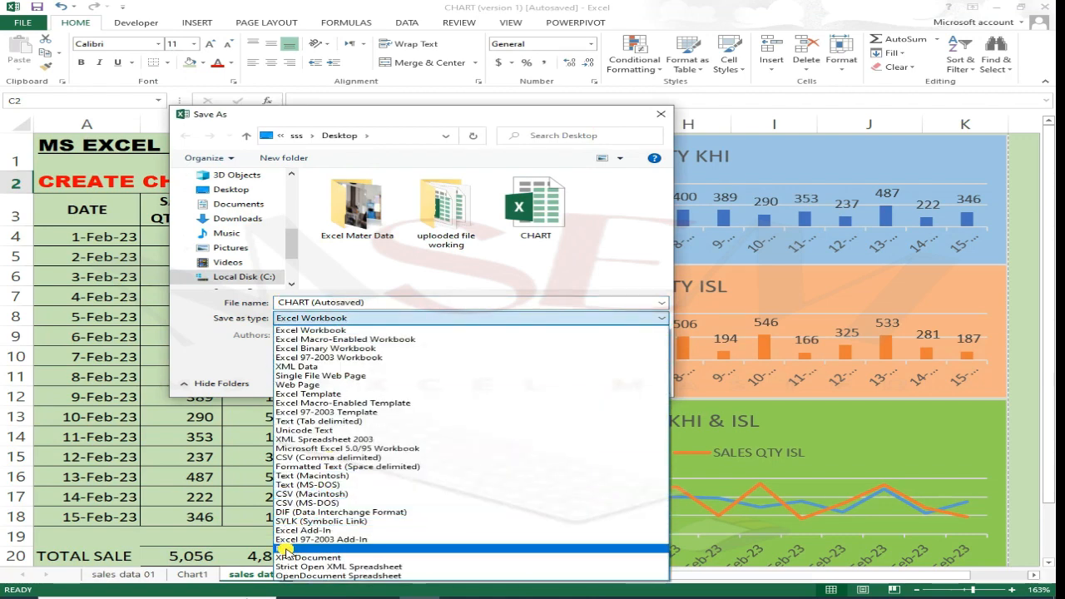
click(661, 113)
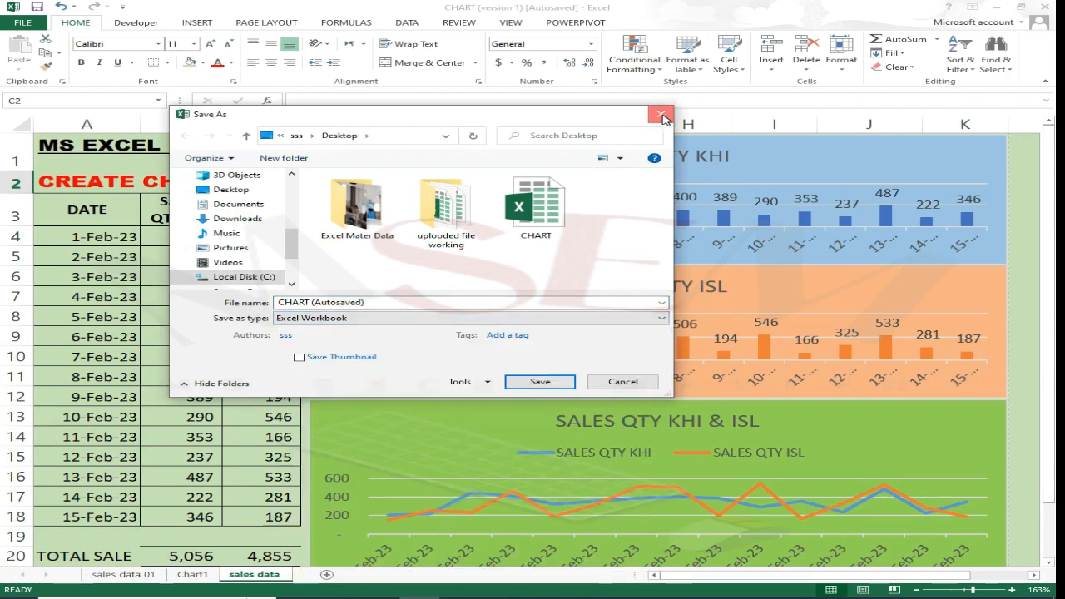
click(660, 113)
click(18, 20)
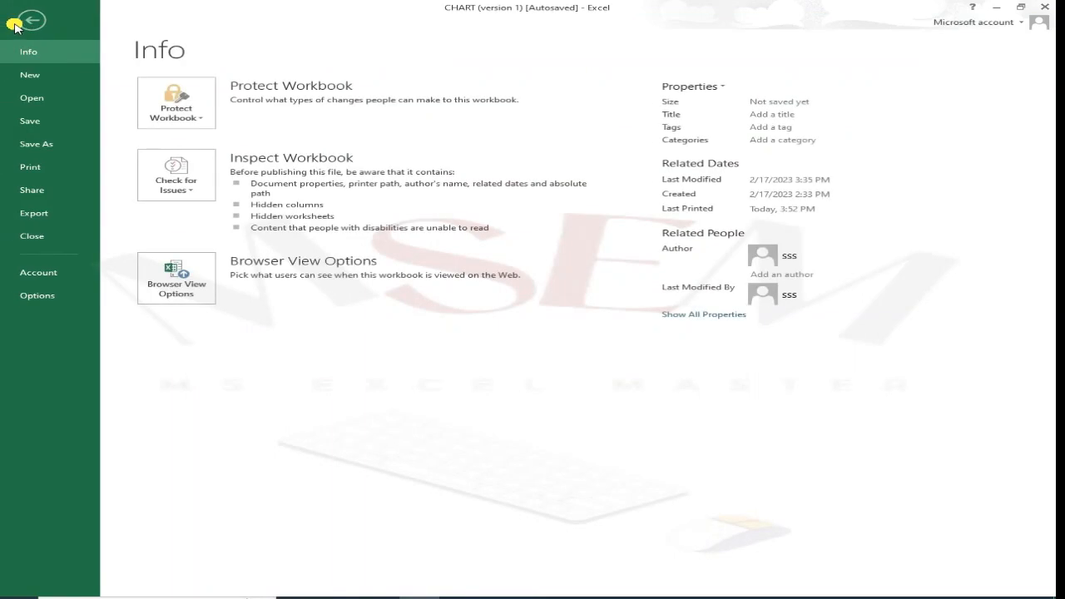
click(23, 19)
Step: Check the print preview of the sales data sheet with its table and three charts
click(247, 218)
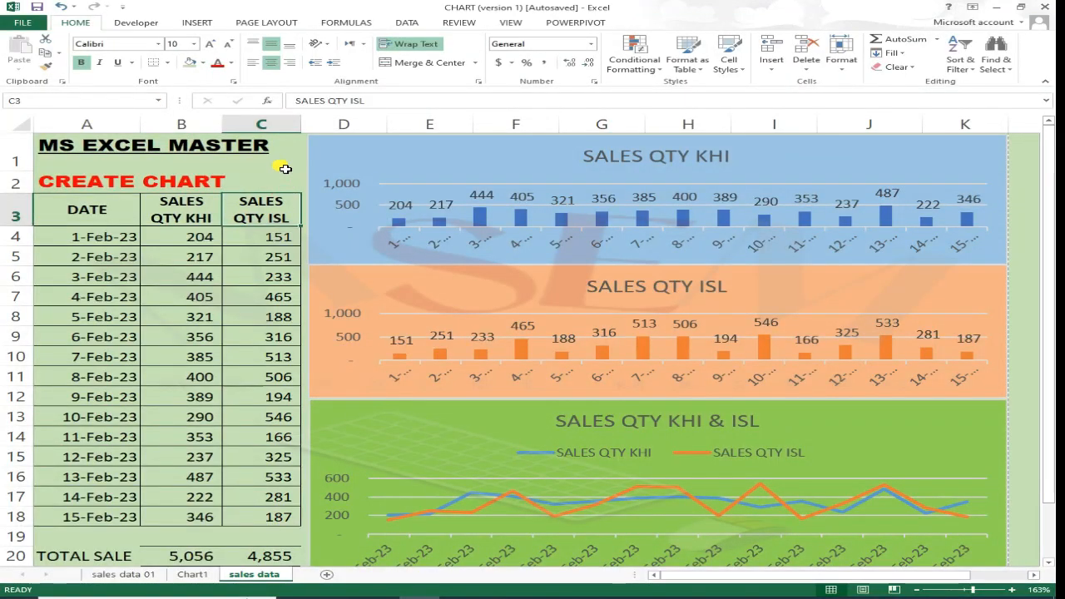
key(ctrl+p)
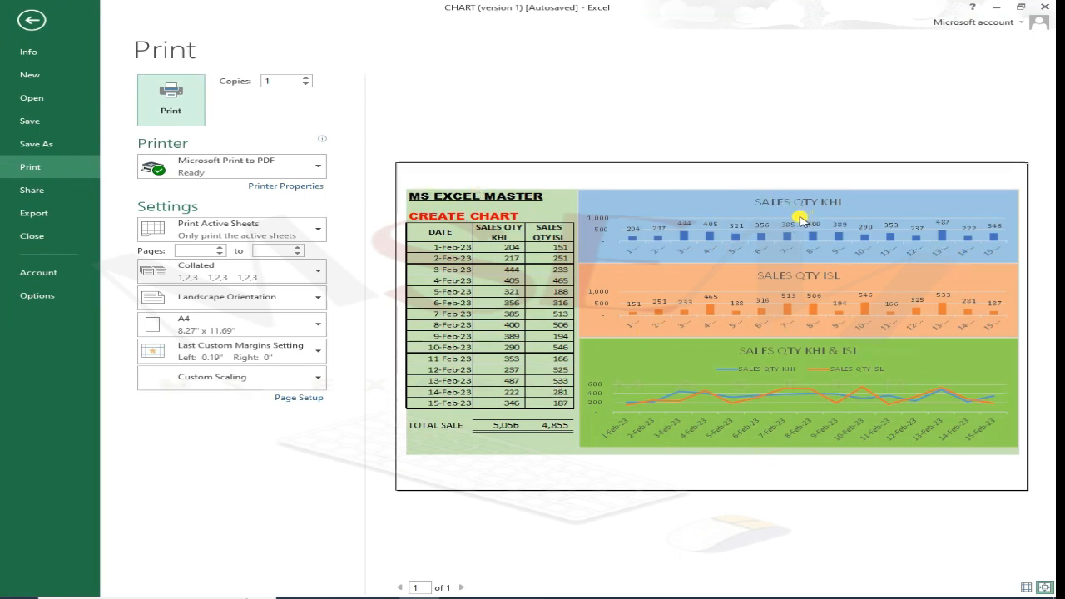
key(Escape)
Step: Color the SALES QTY KHI chart title dark blue
click(687, 165)
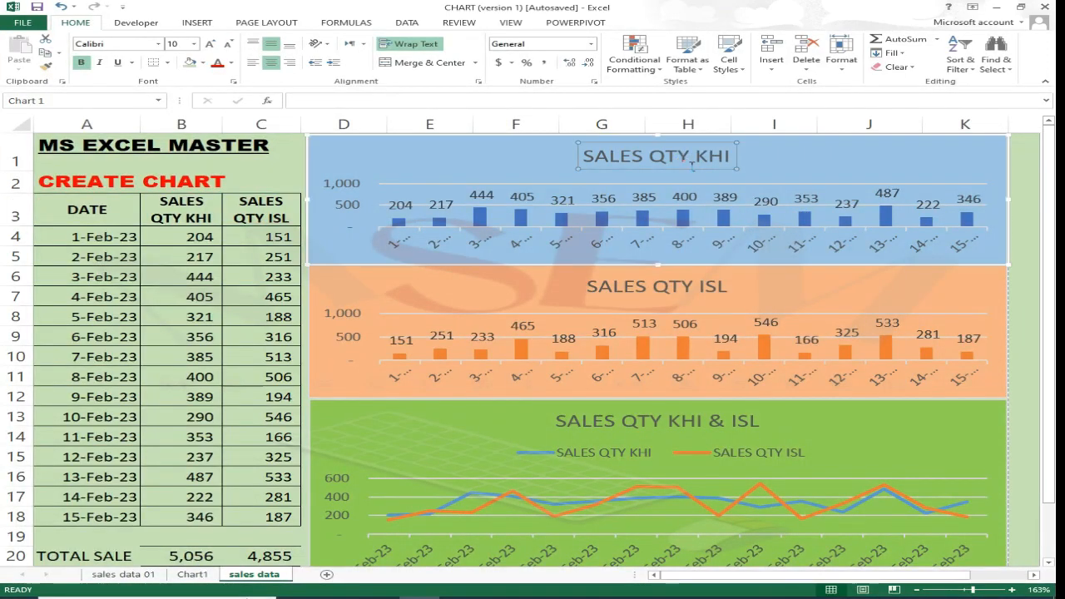
click(215, 66)
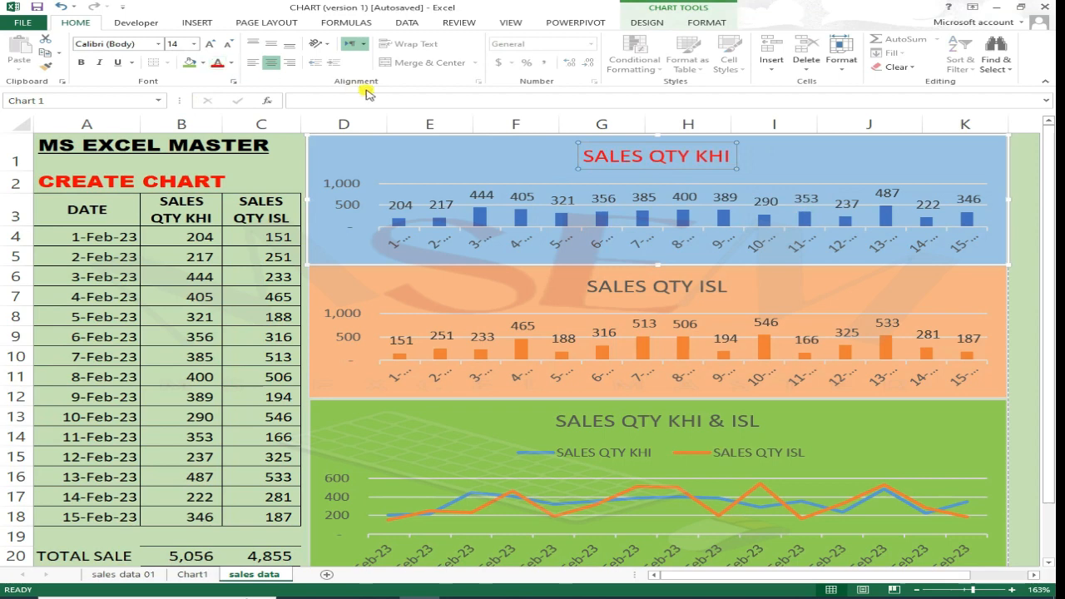
click(232, 64)
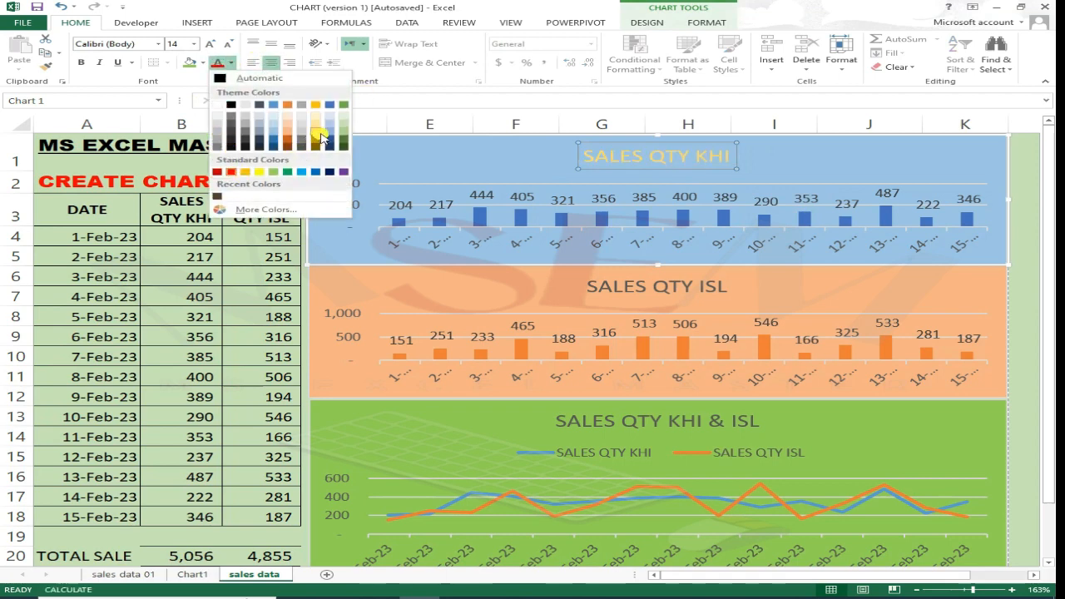
click(331, 143)
Step: Color the SALES QTY ISL chart title dark orange and deselect the chart
click(653, 291)
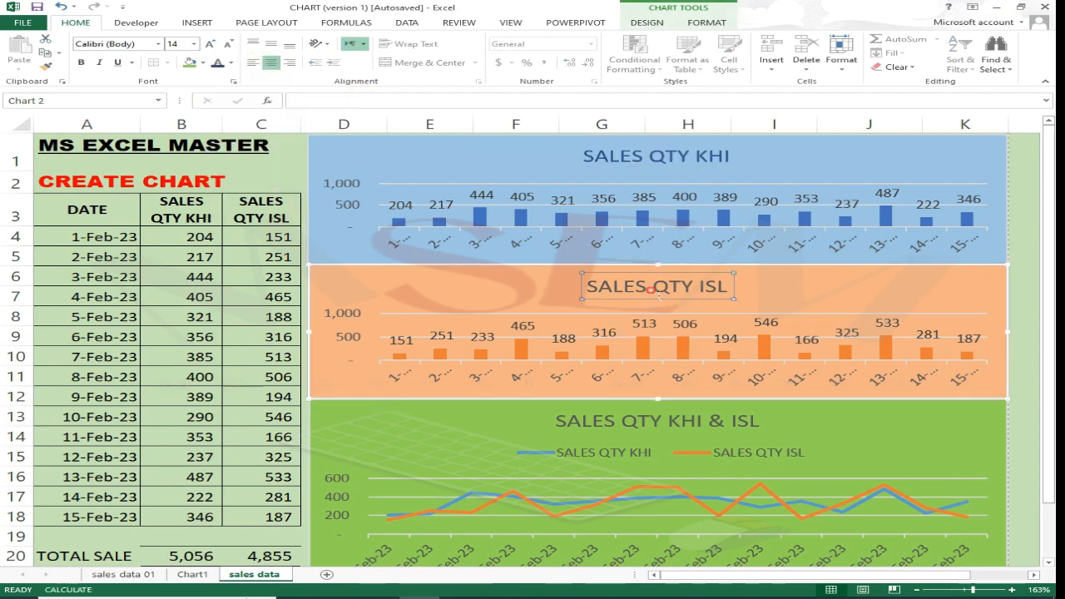
click(232, 64)
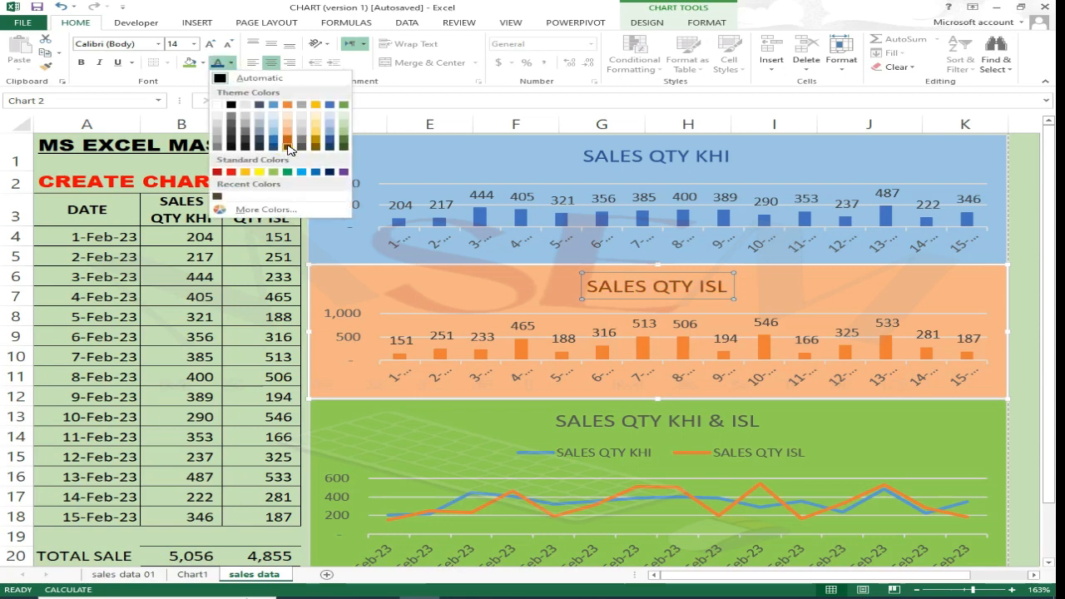
click(289, 147)
click(296, 152)
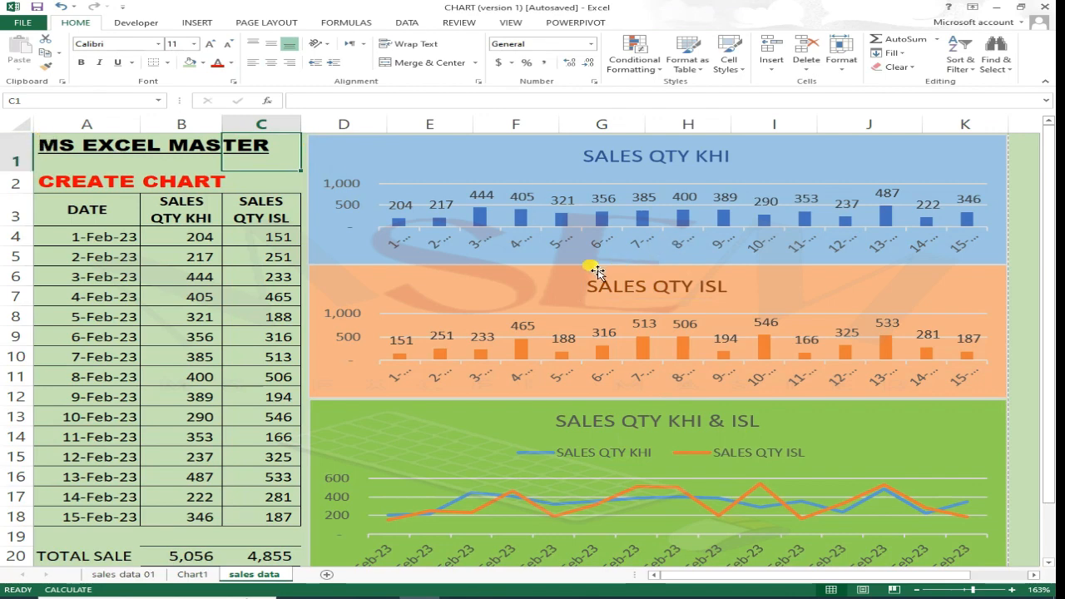
click(283, 188)
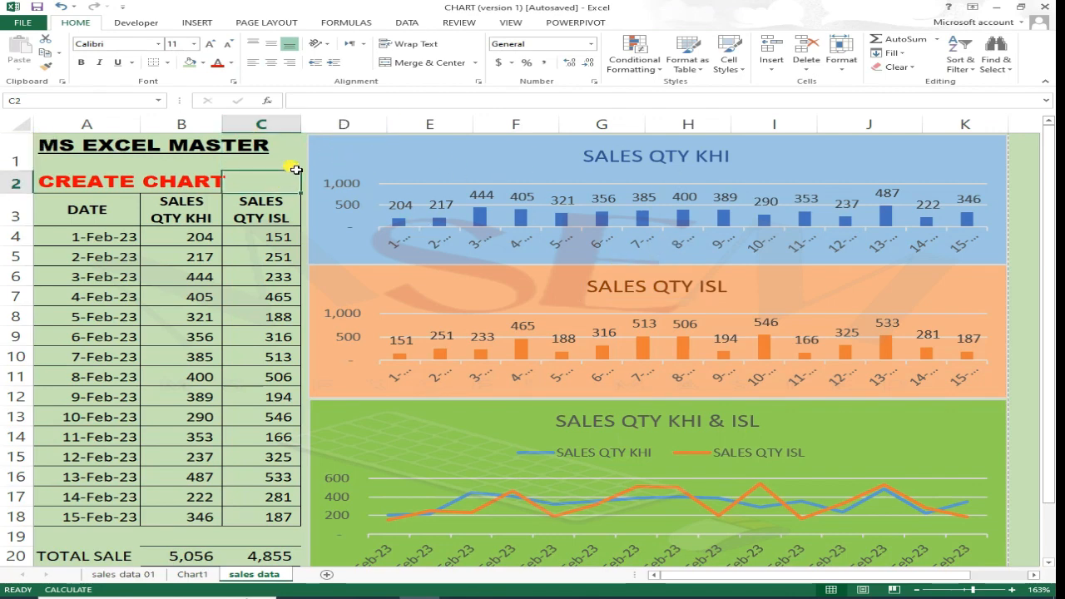
Step: Save the sales data sheet to the Desktop as a PDF named CHART EXCEL MASTER
click(25, 22)
click(58, 142)
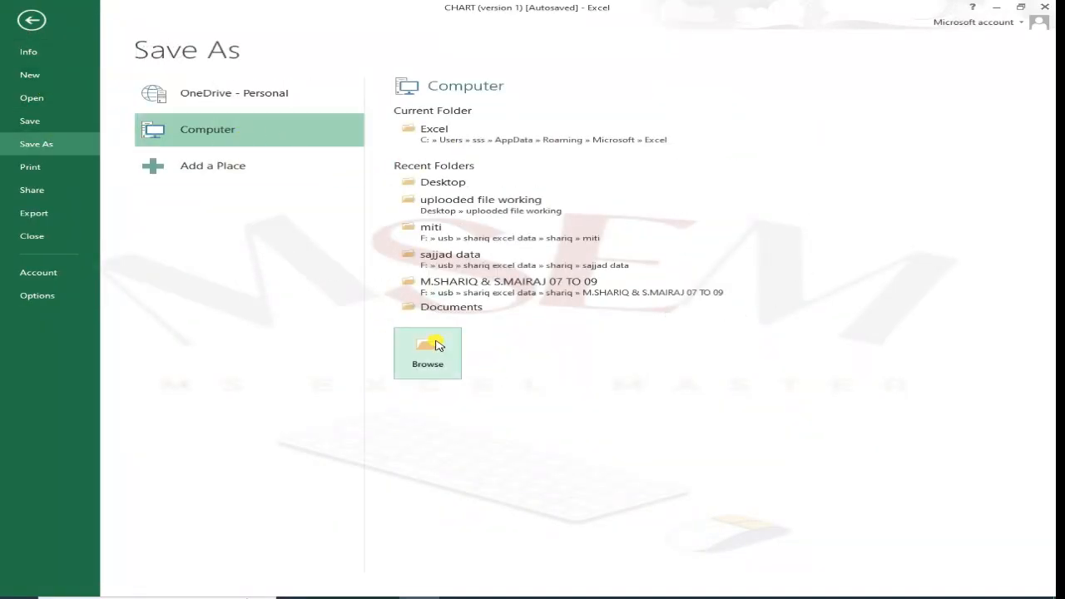
click(428, 350)
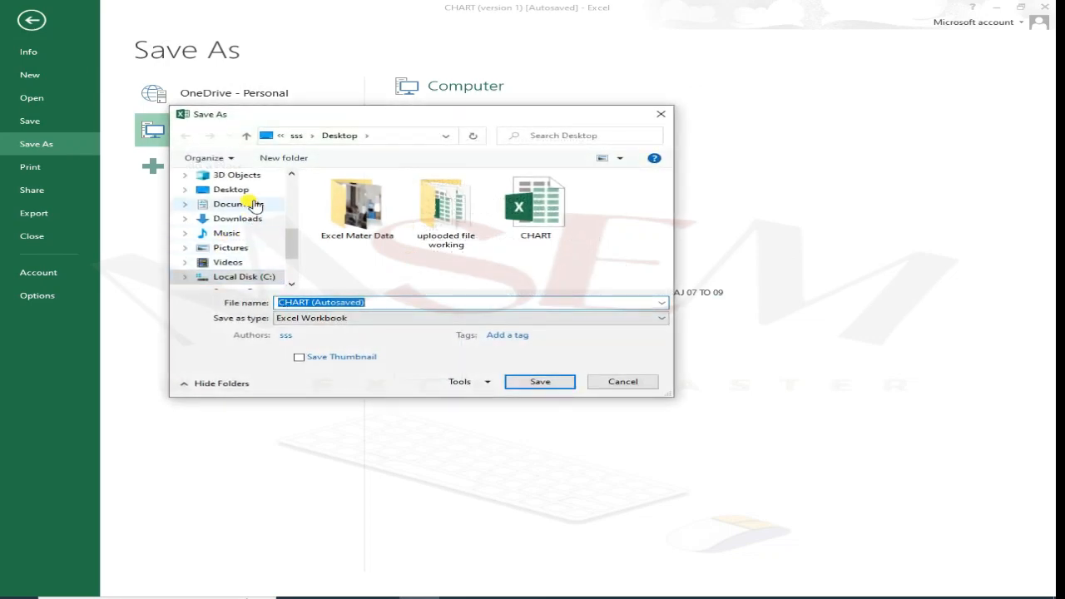
click(224, 191)
double_click(222, 190)
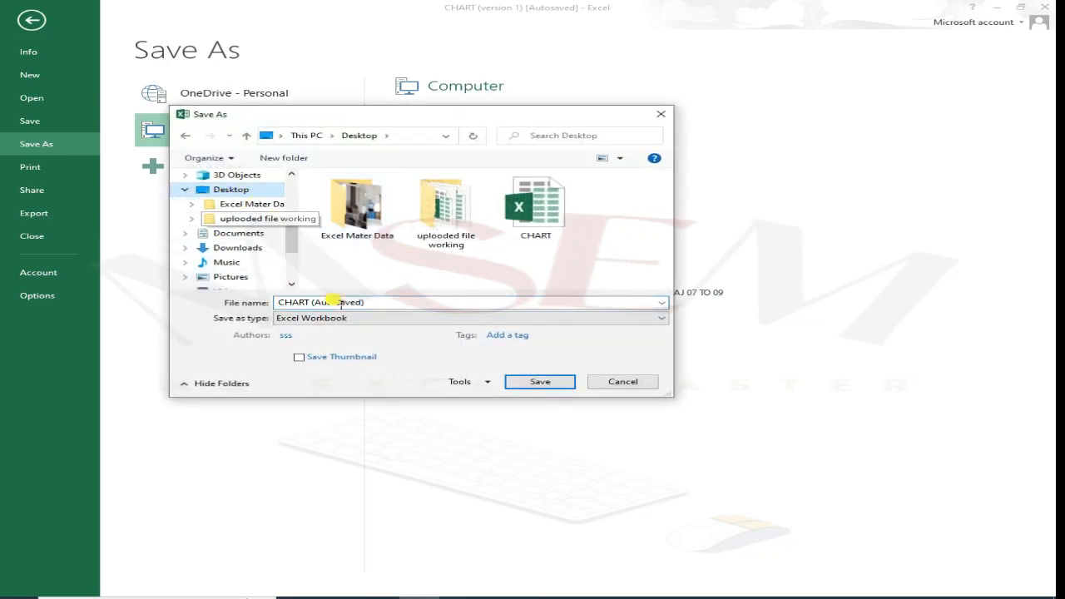
double_click(391, 303)
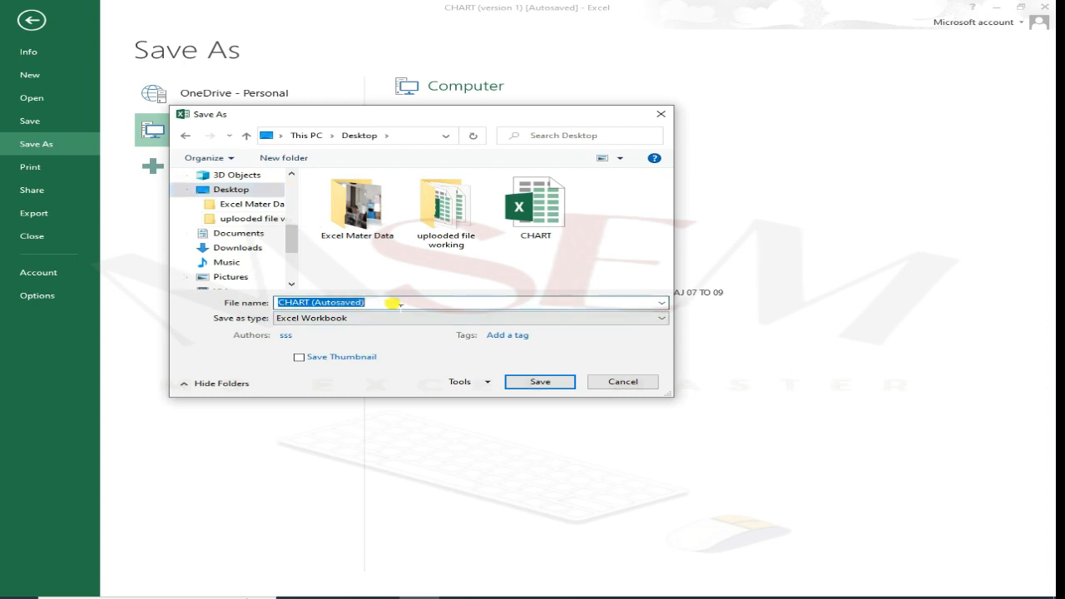
text(CHART EXCEL MASTER)
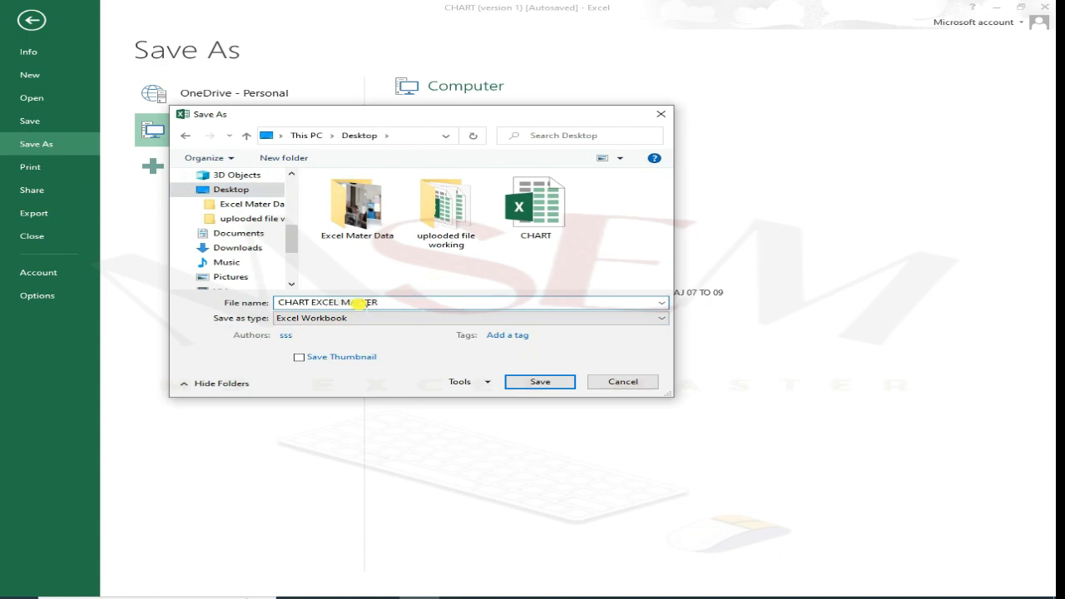
click(351, 318)
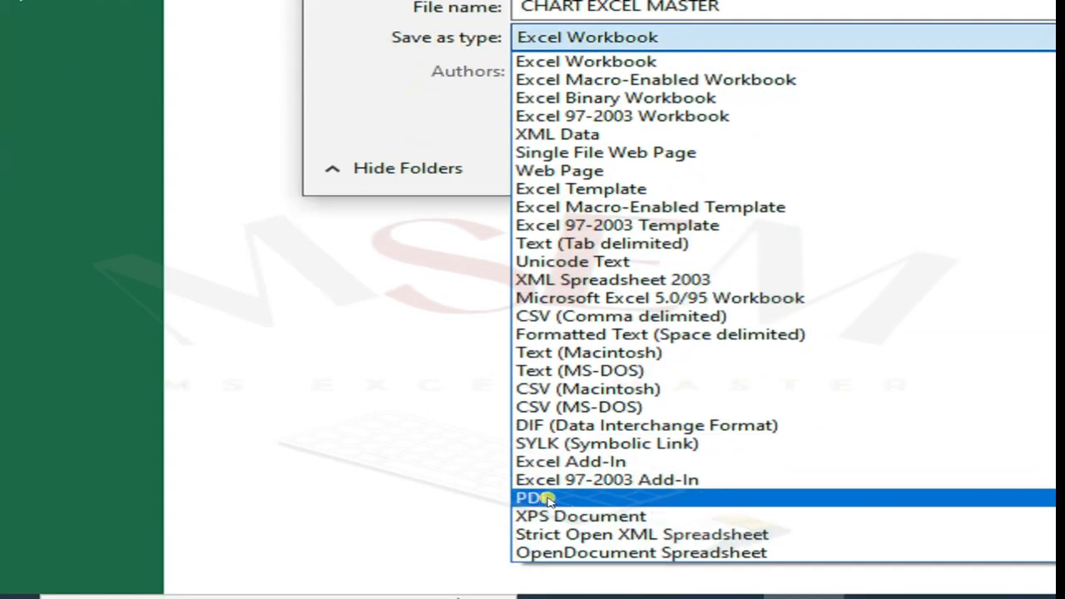
click(552, 497)
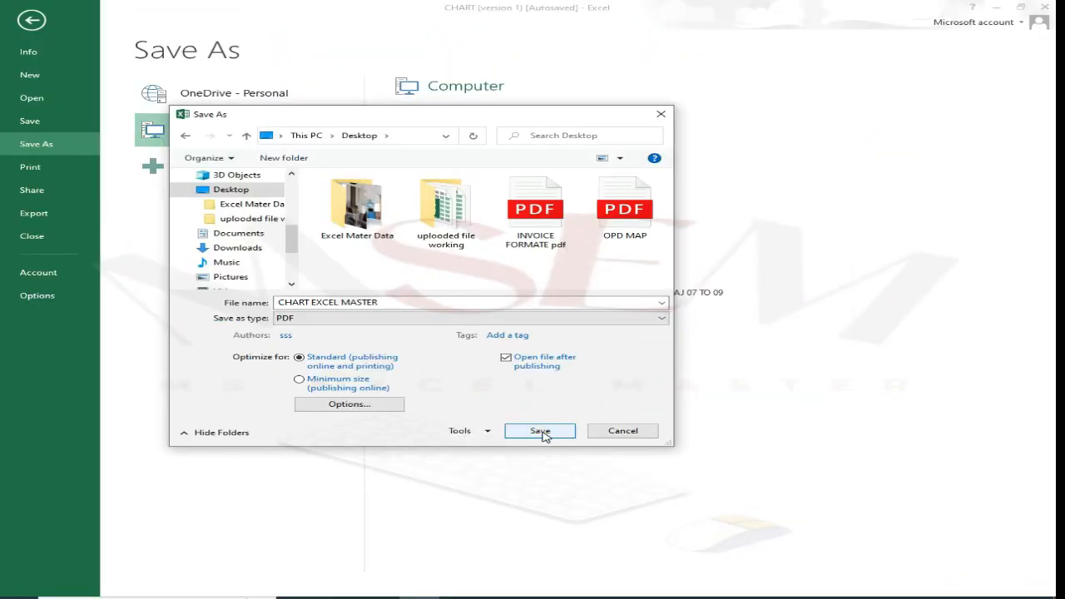
click(540, 430)
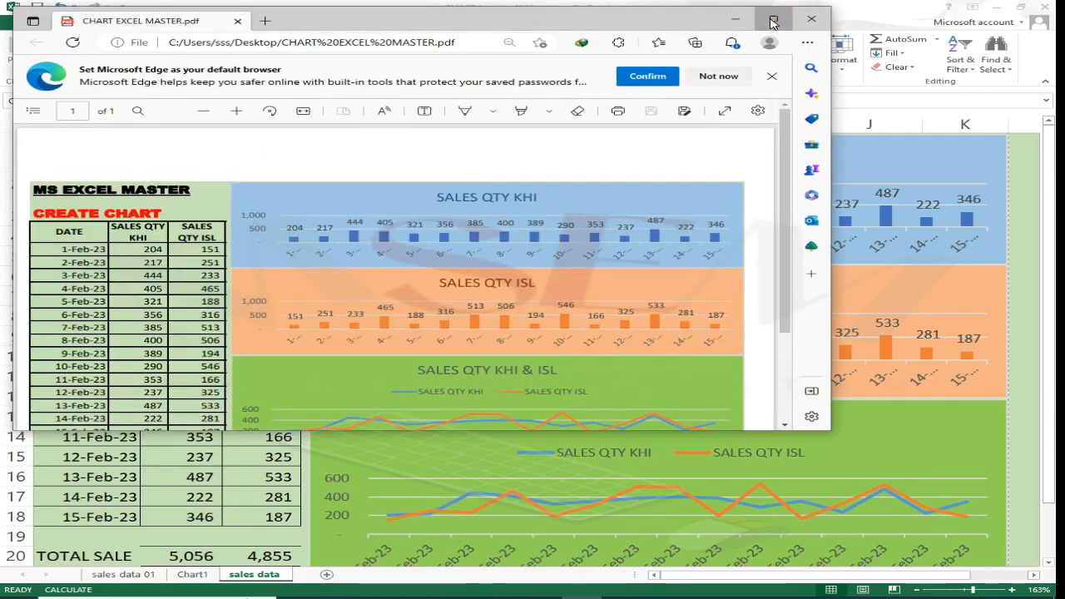
Step: Check the exported PDF in a maximized Edge window, decline the default browser offer, and return to the Excel workbook
click(773, 18)
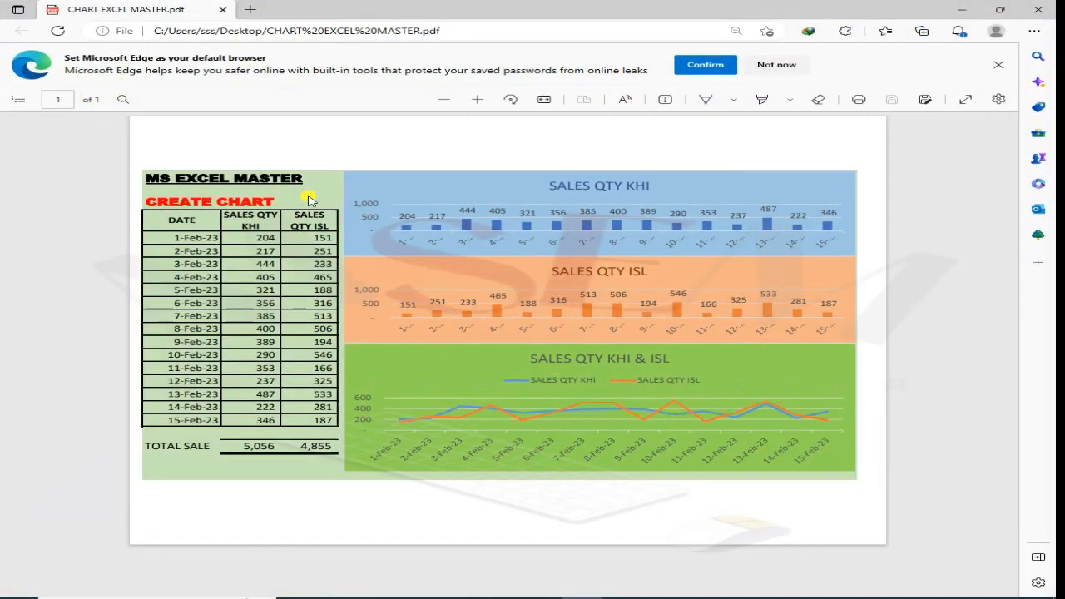
click(778, 64)
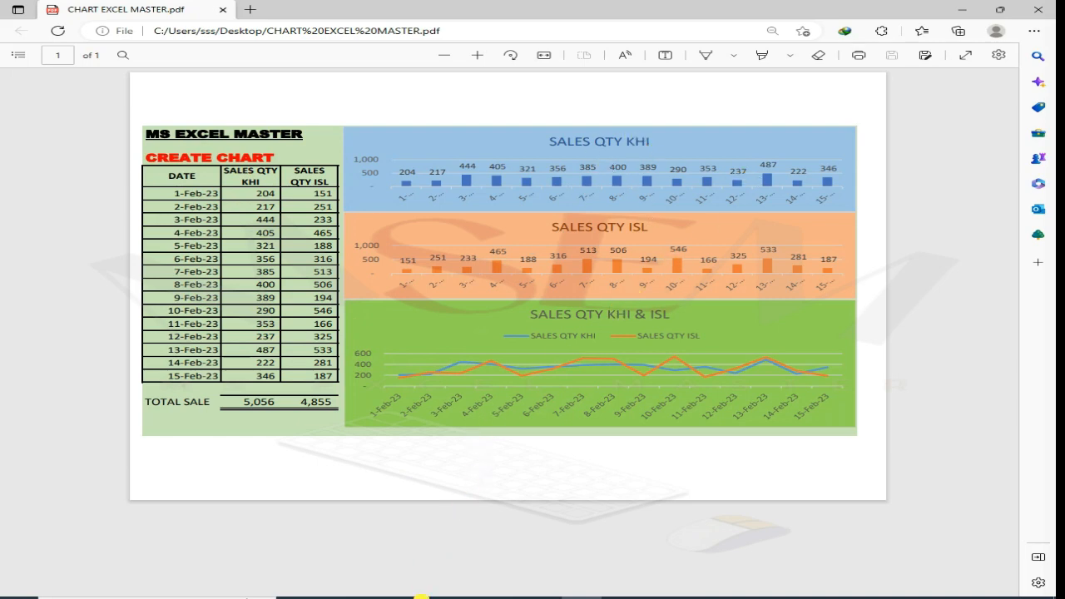
click(421, 597)
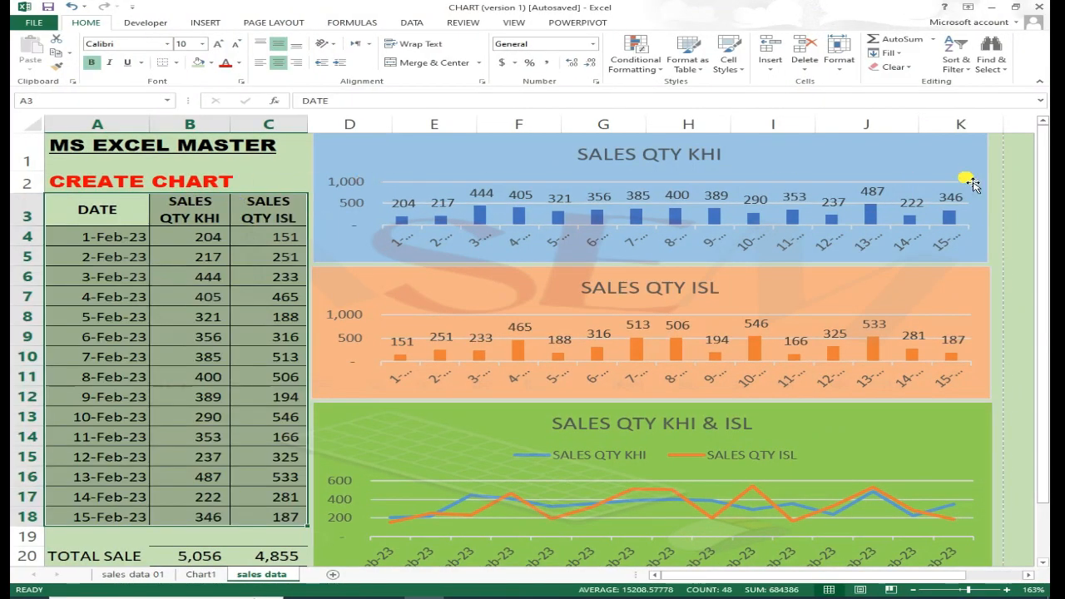
click(1013, 159)
click(303, 145)
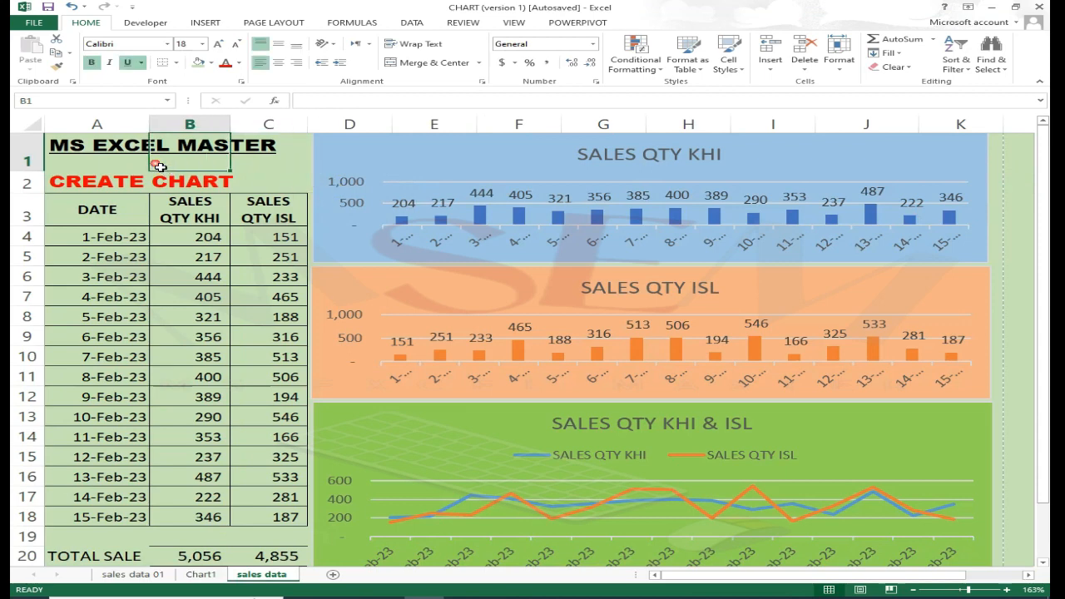
click(282, 191)
click(259, 187)
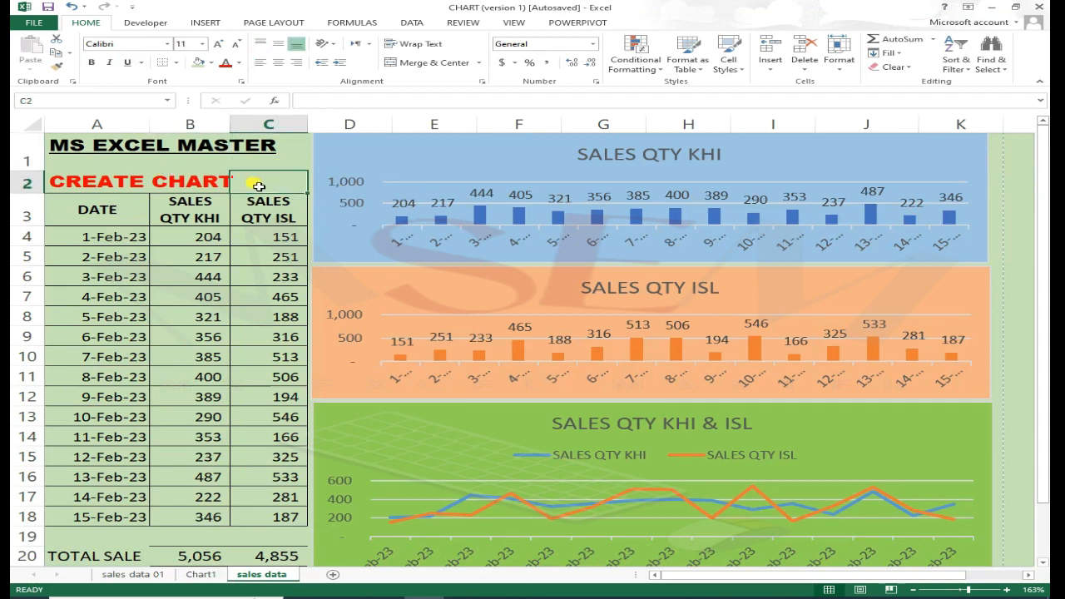
click(91, 160)
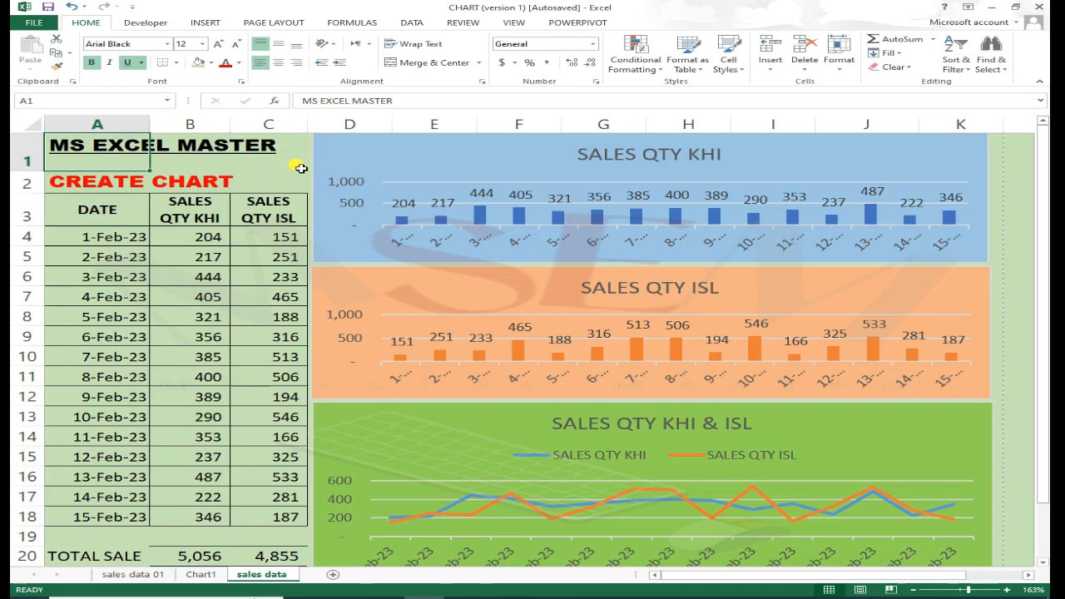
click(293, 189)
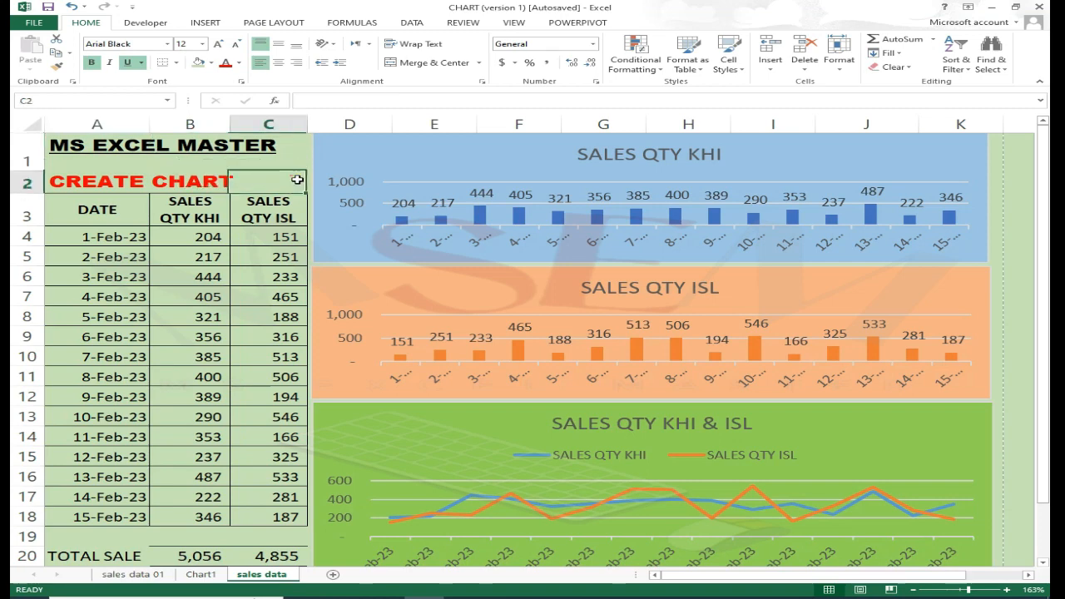
click(89, 331)
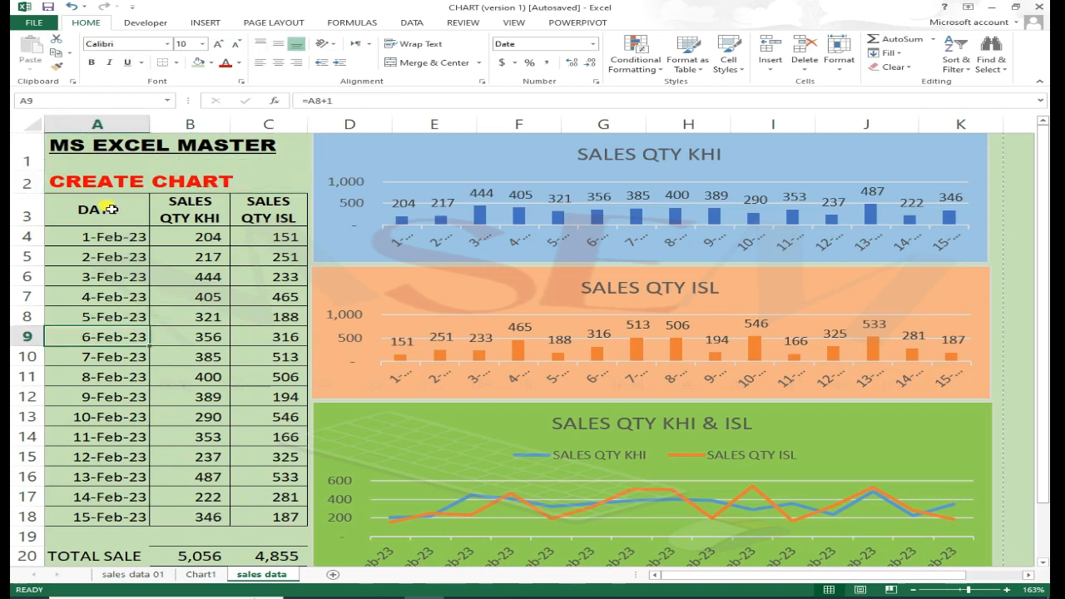